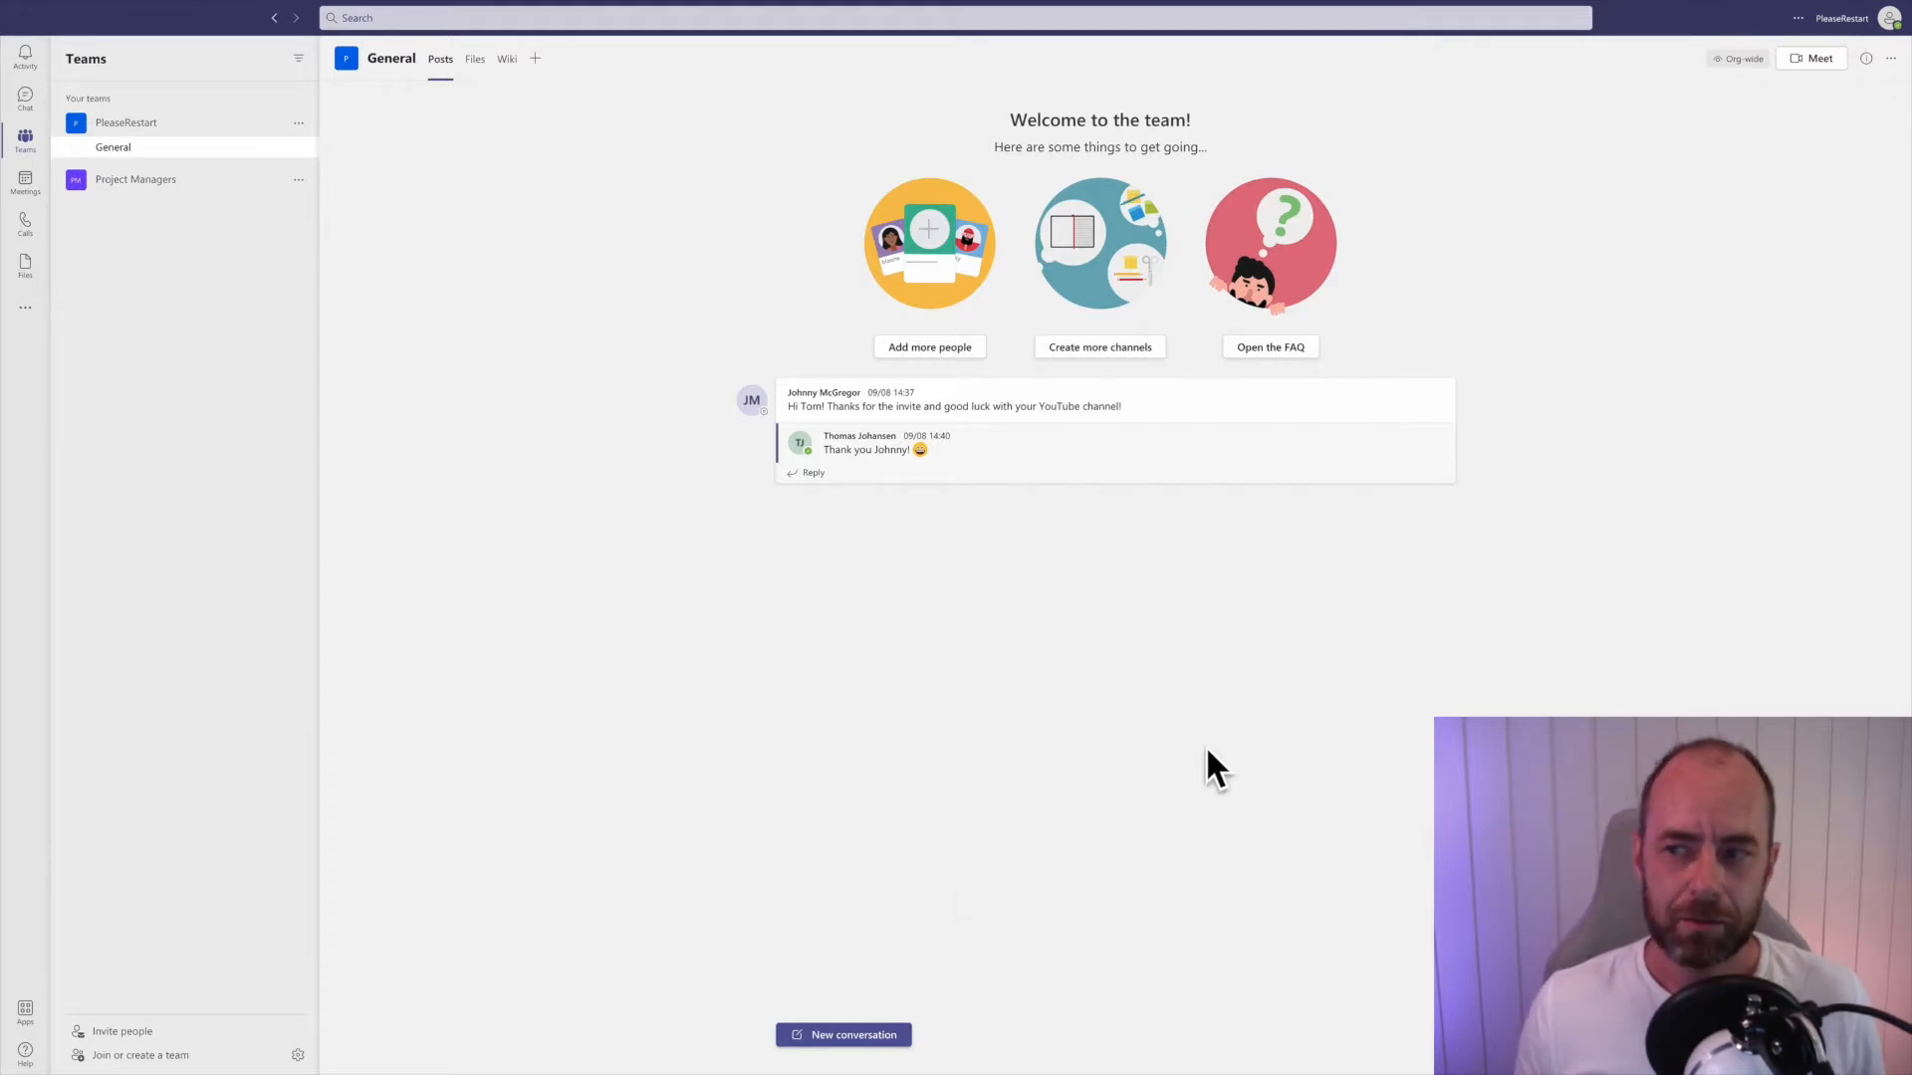
- Show the General channel's info panel with its members and recent updates
left_click(1868, 63)
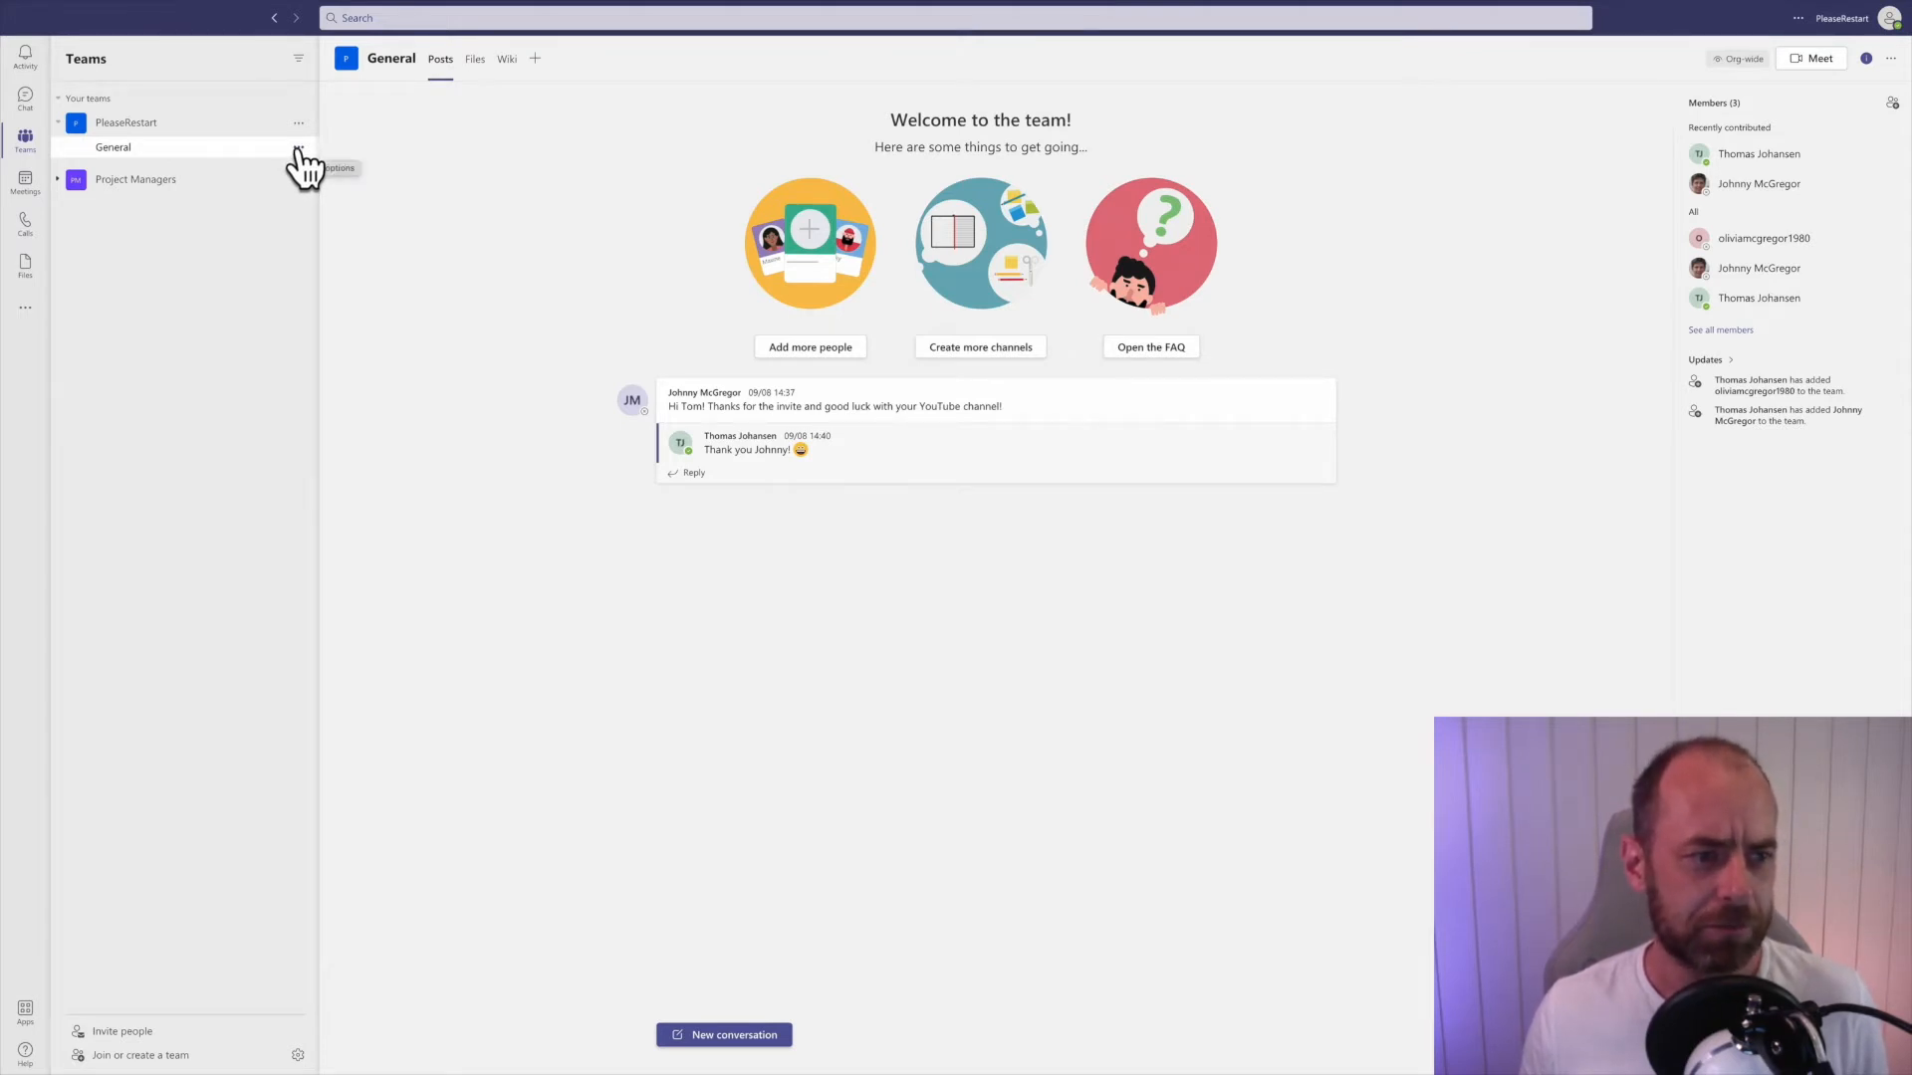
left_click(300, 149)
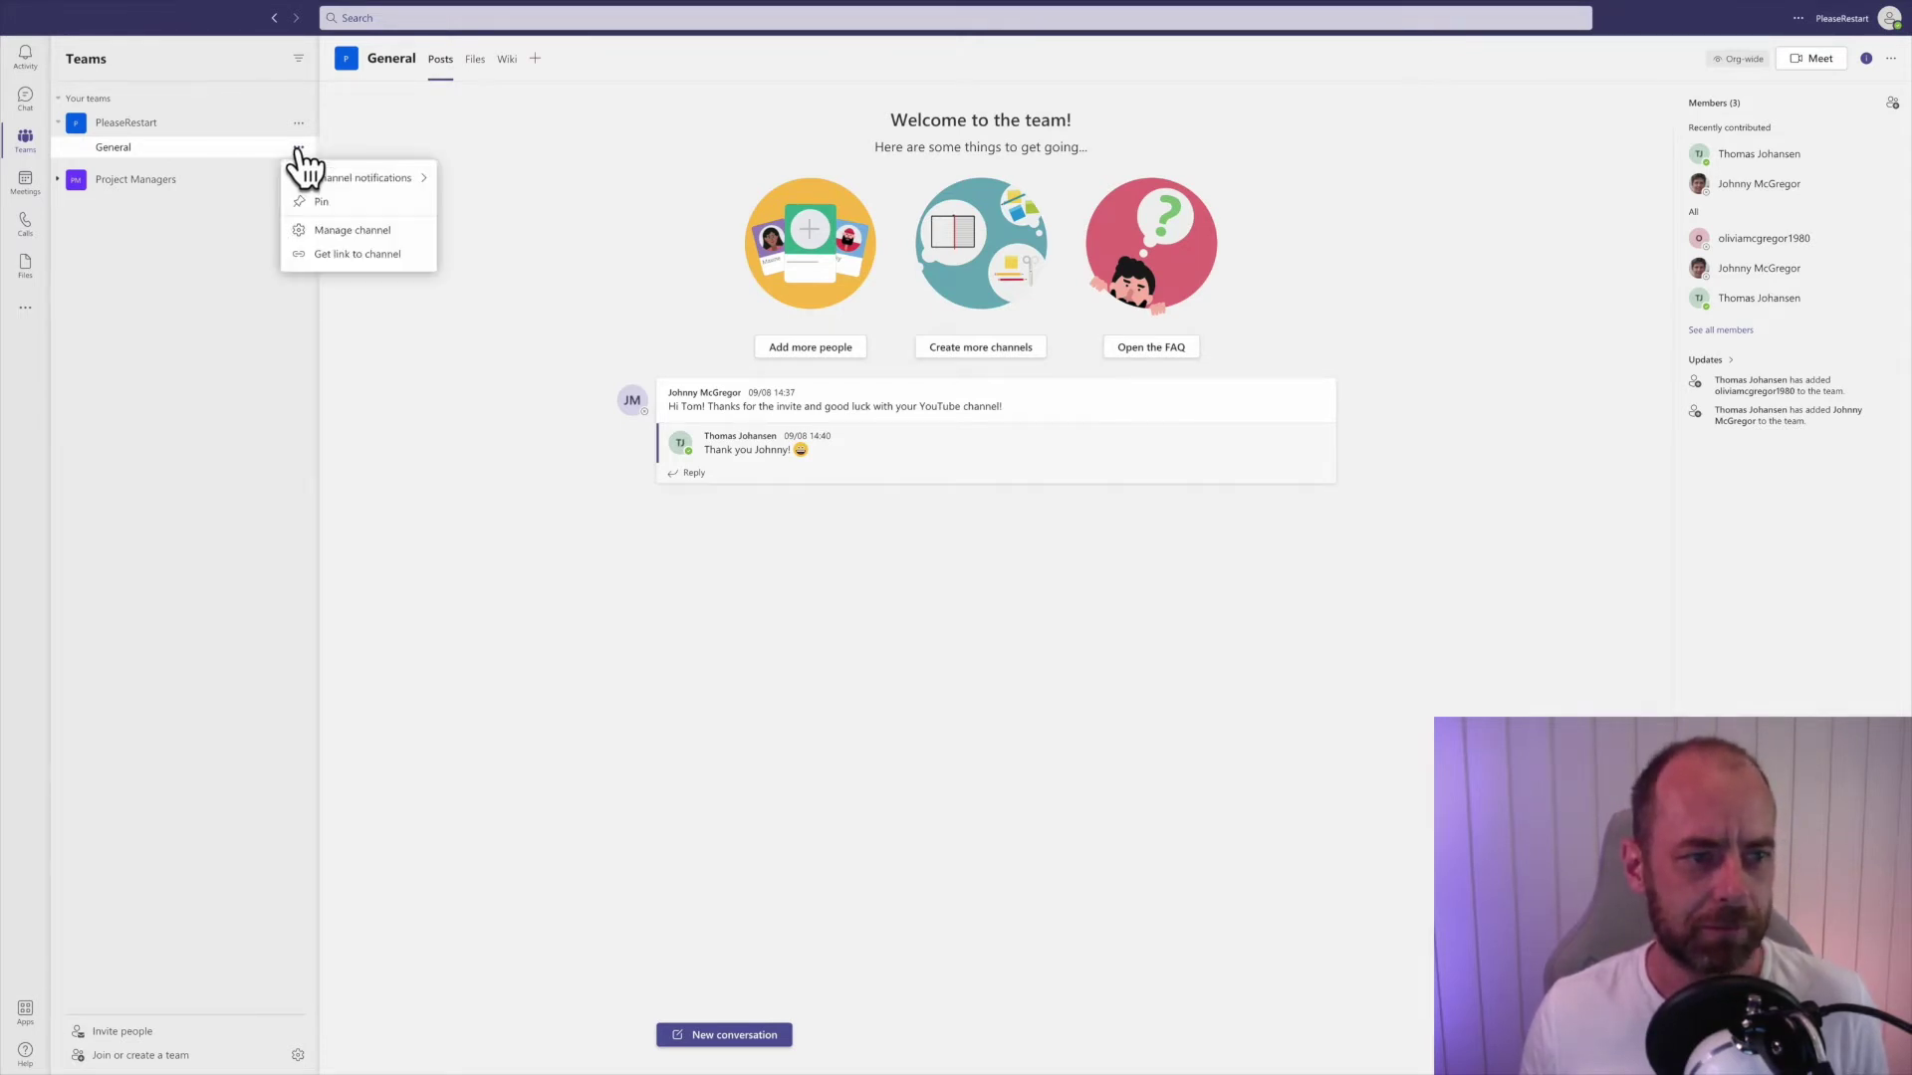
left_click(359, 231)
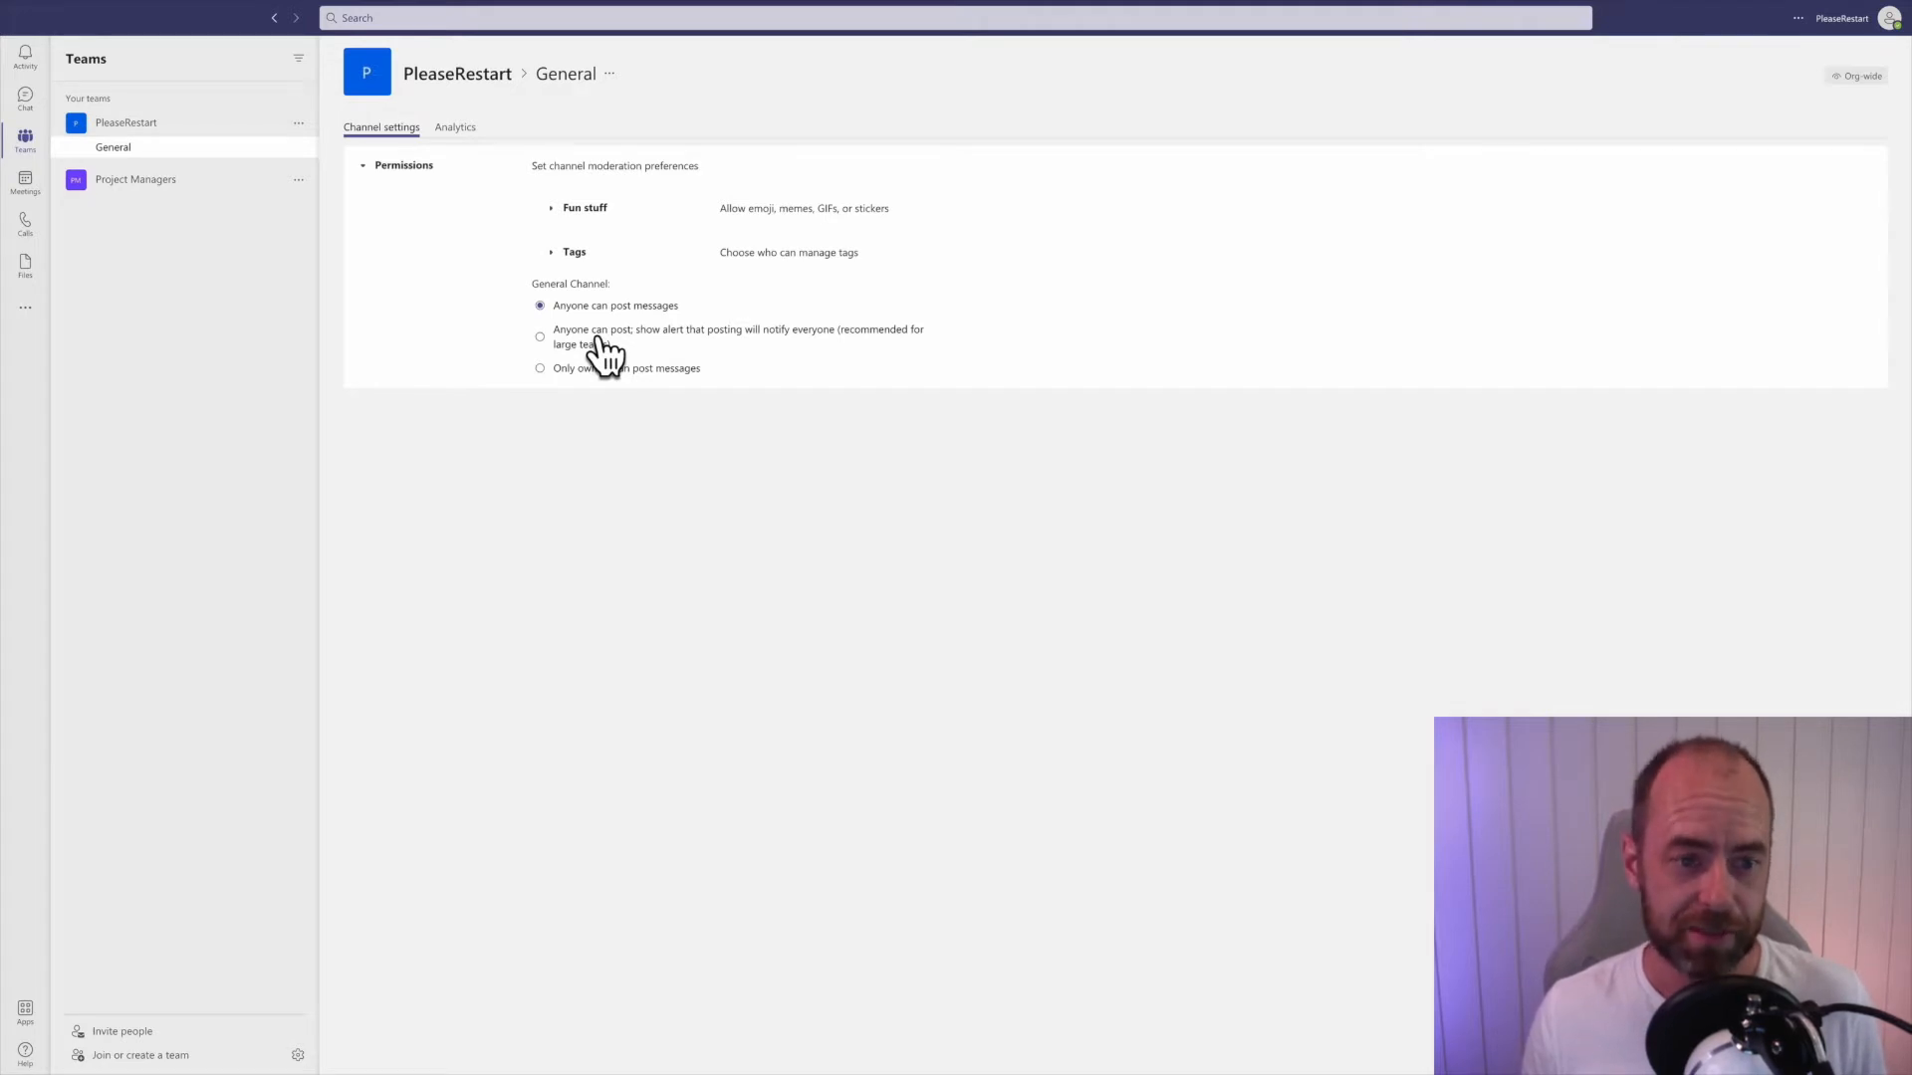
mouse_move(180, 179)
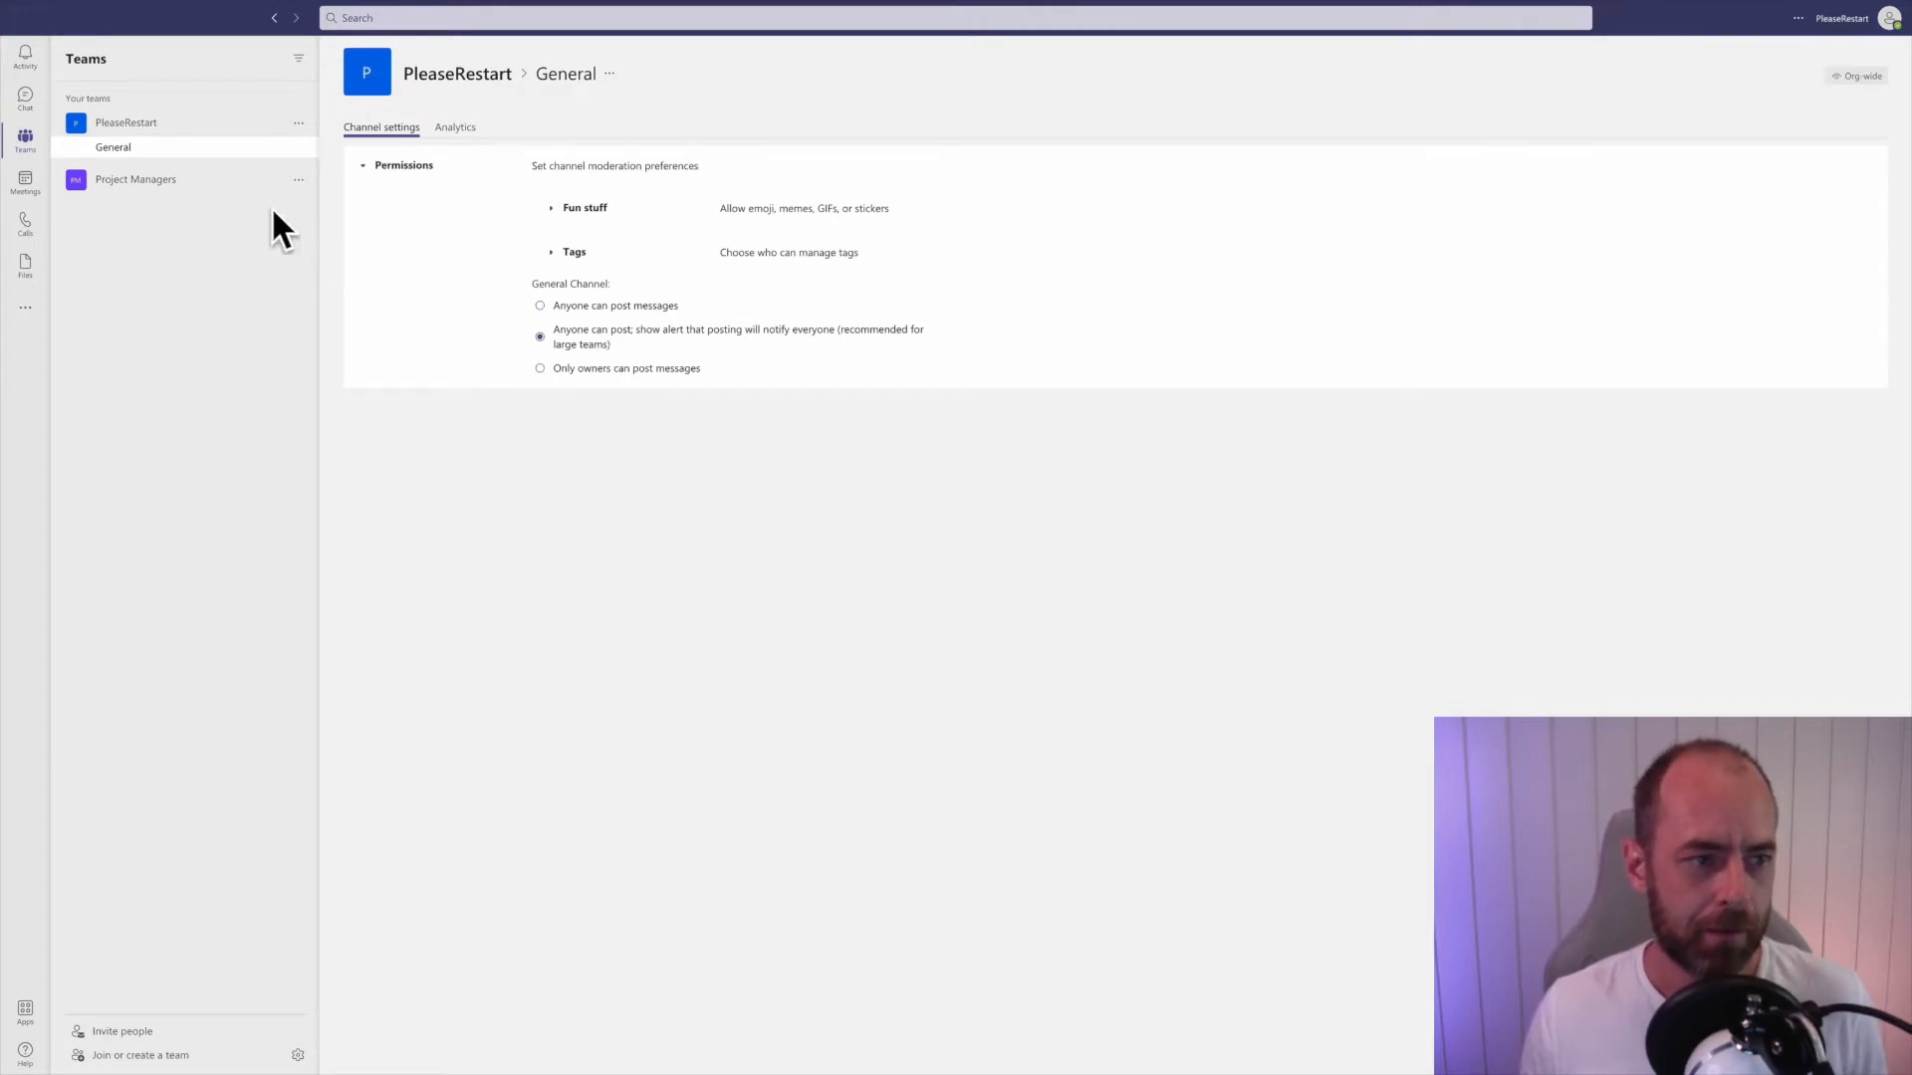
left_click(114, 147)
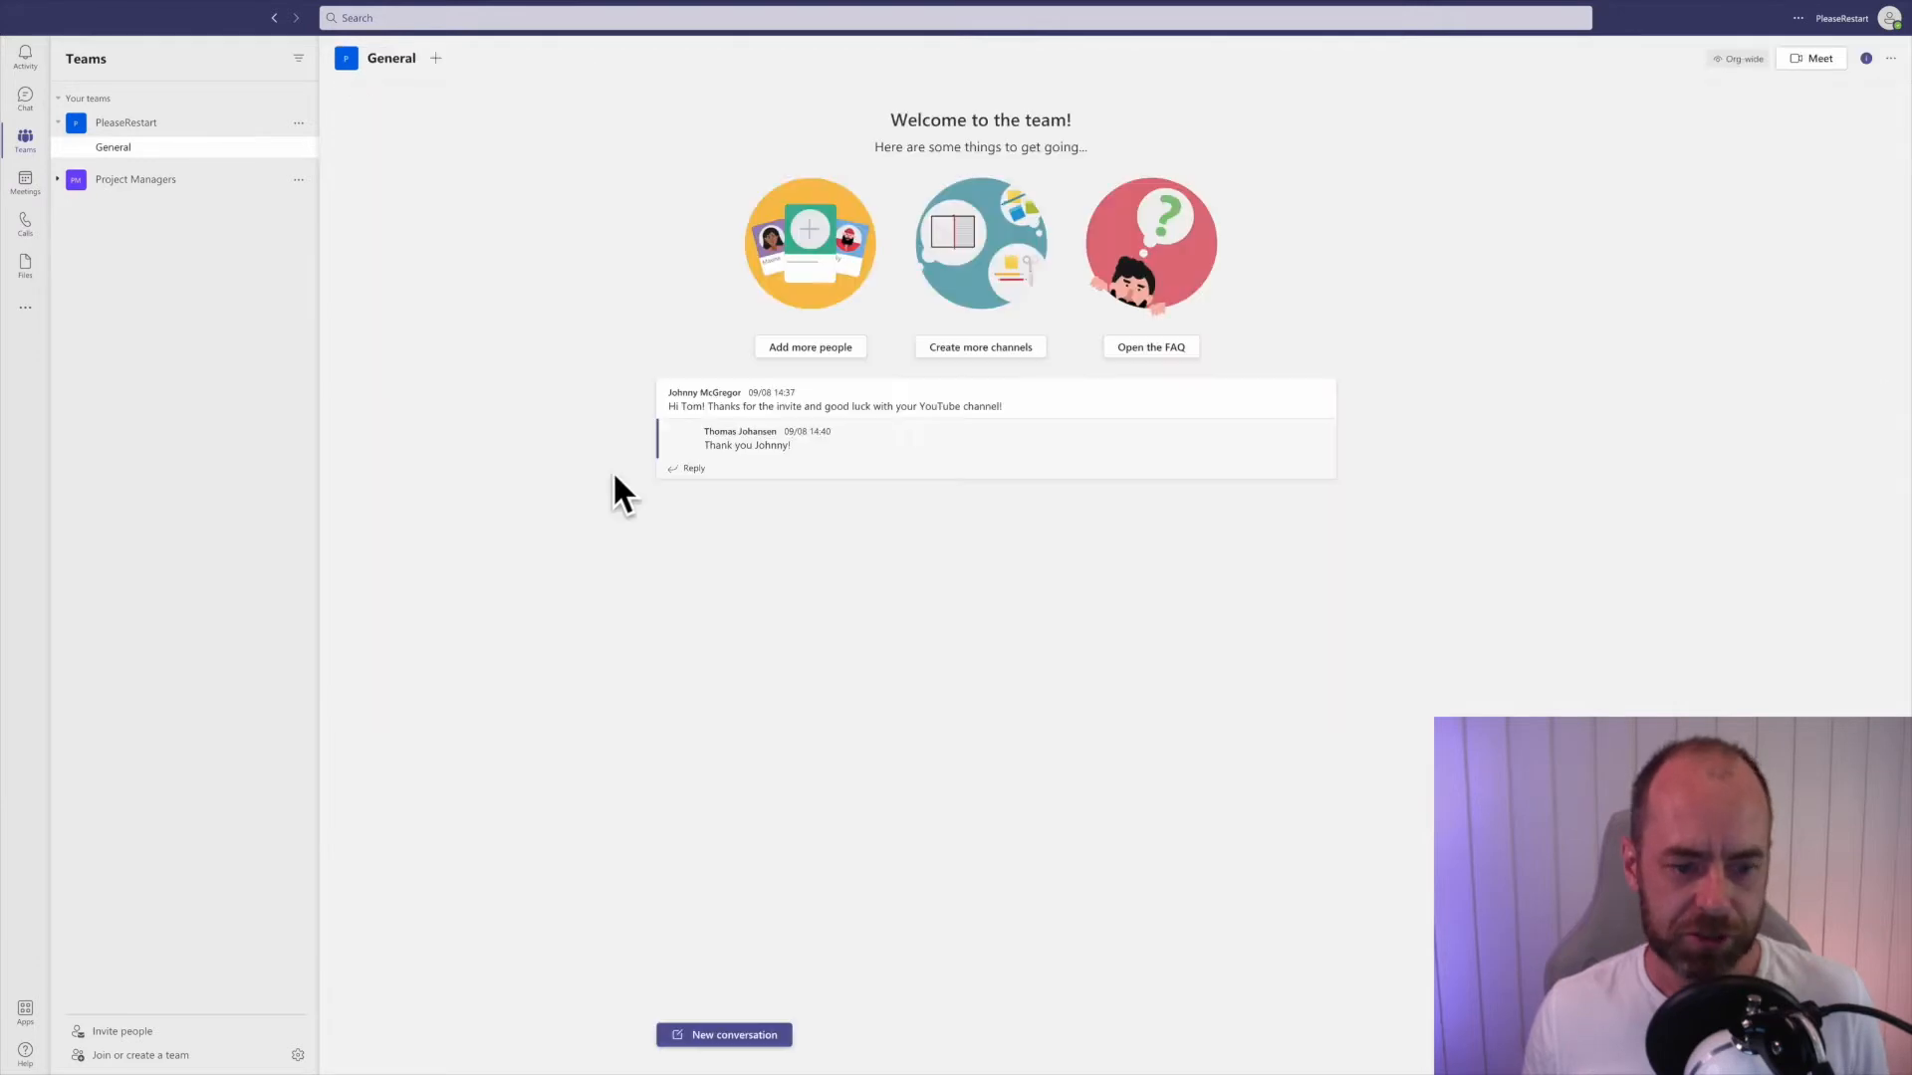
left_click(755, 1029)
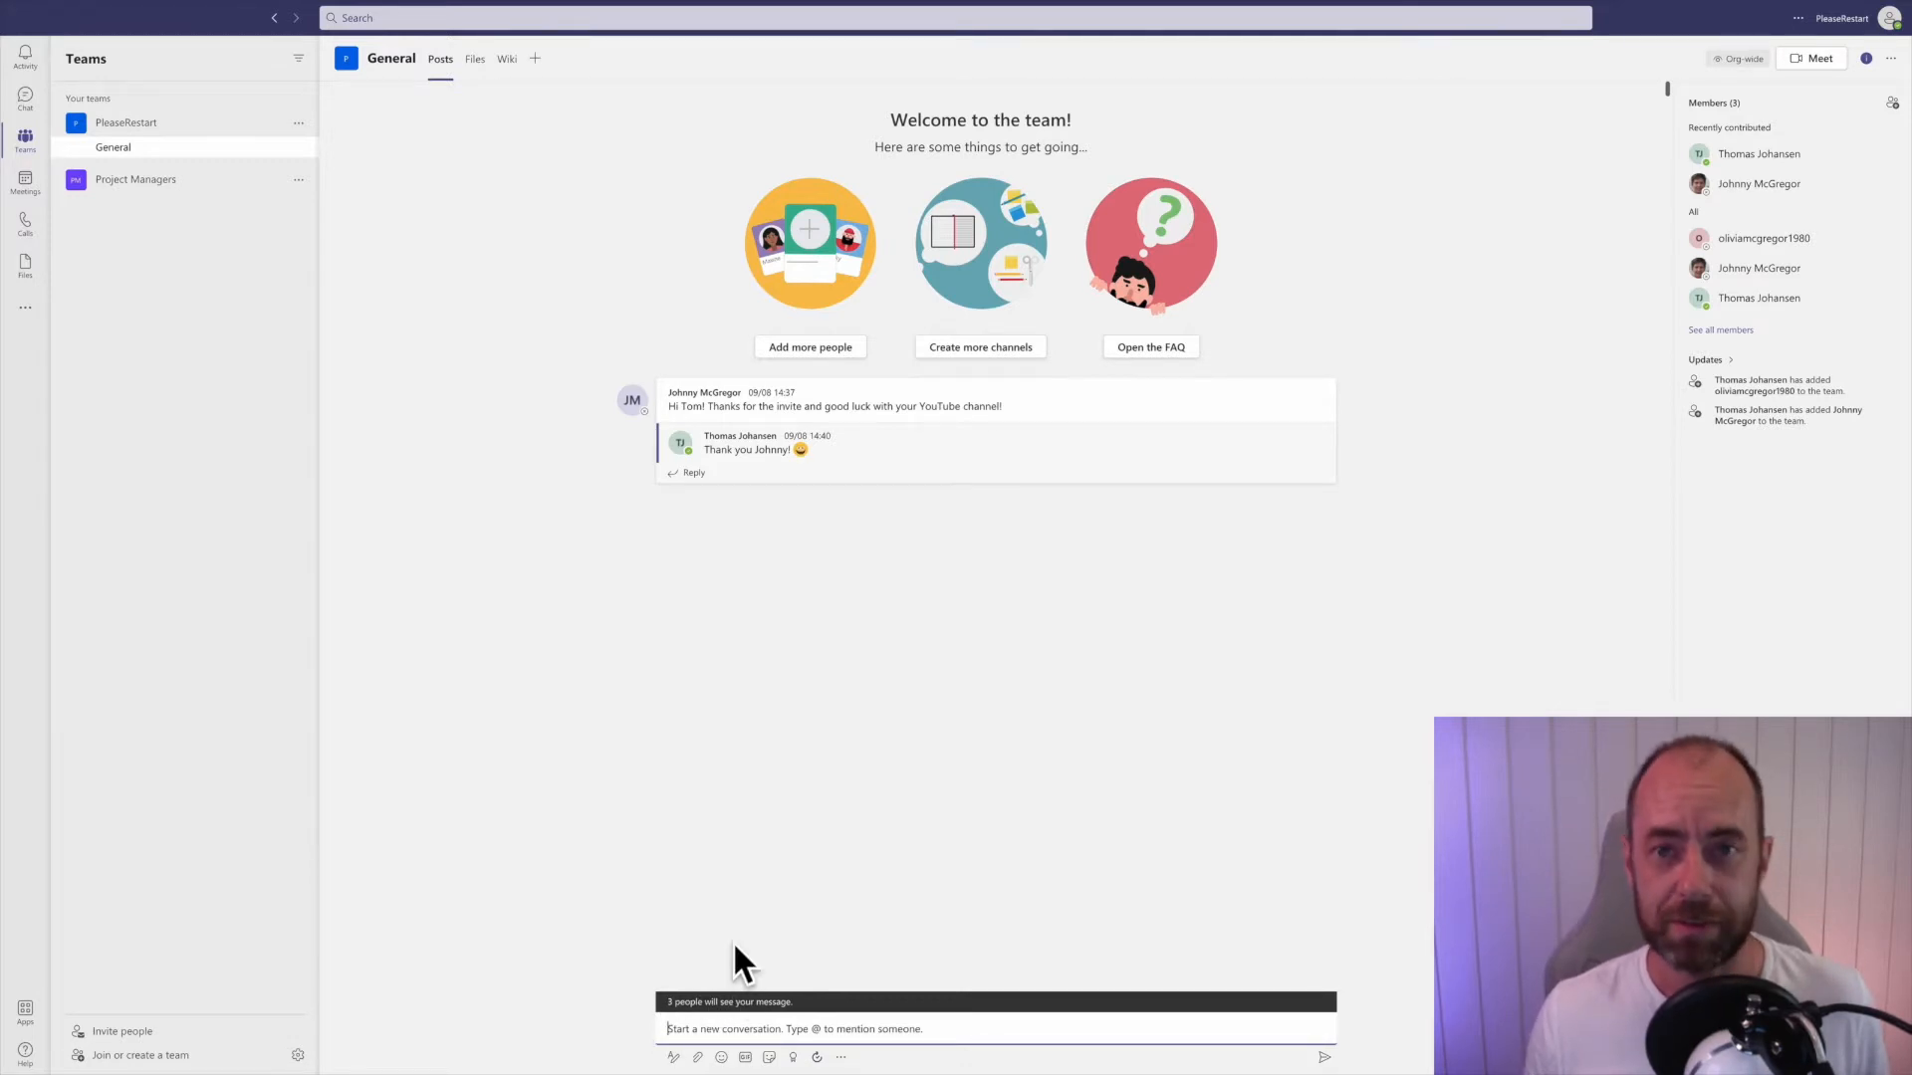
left_click(1561, 336)
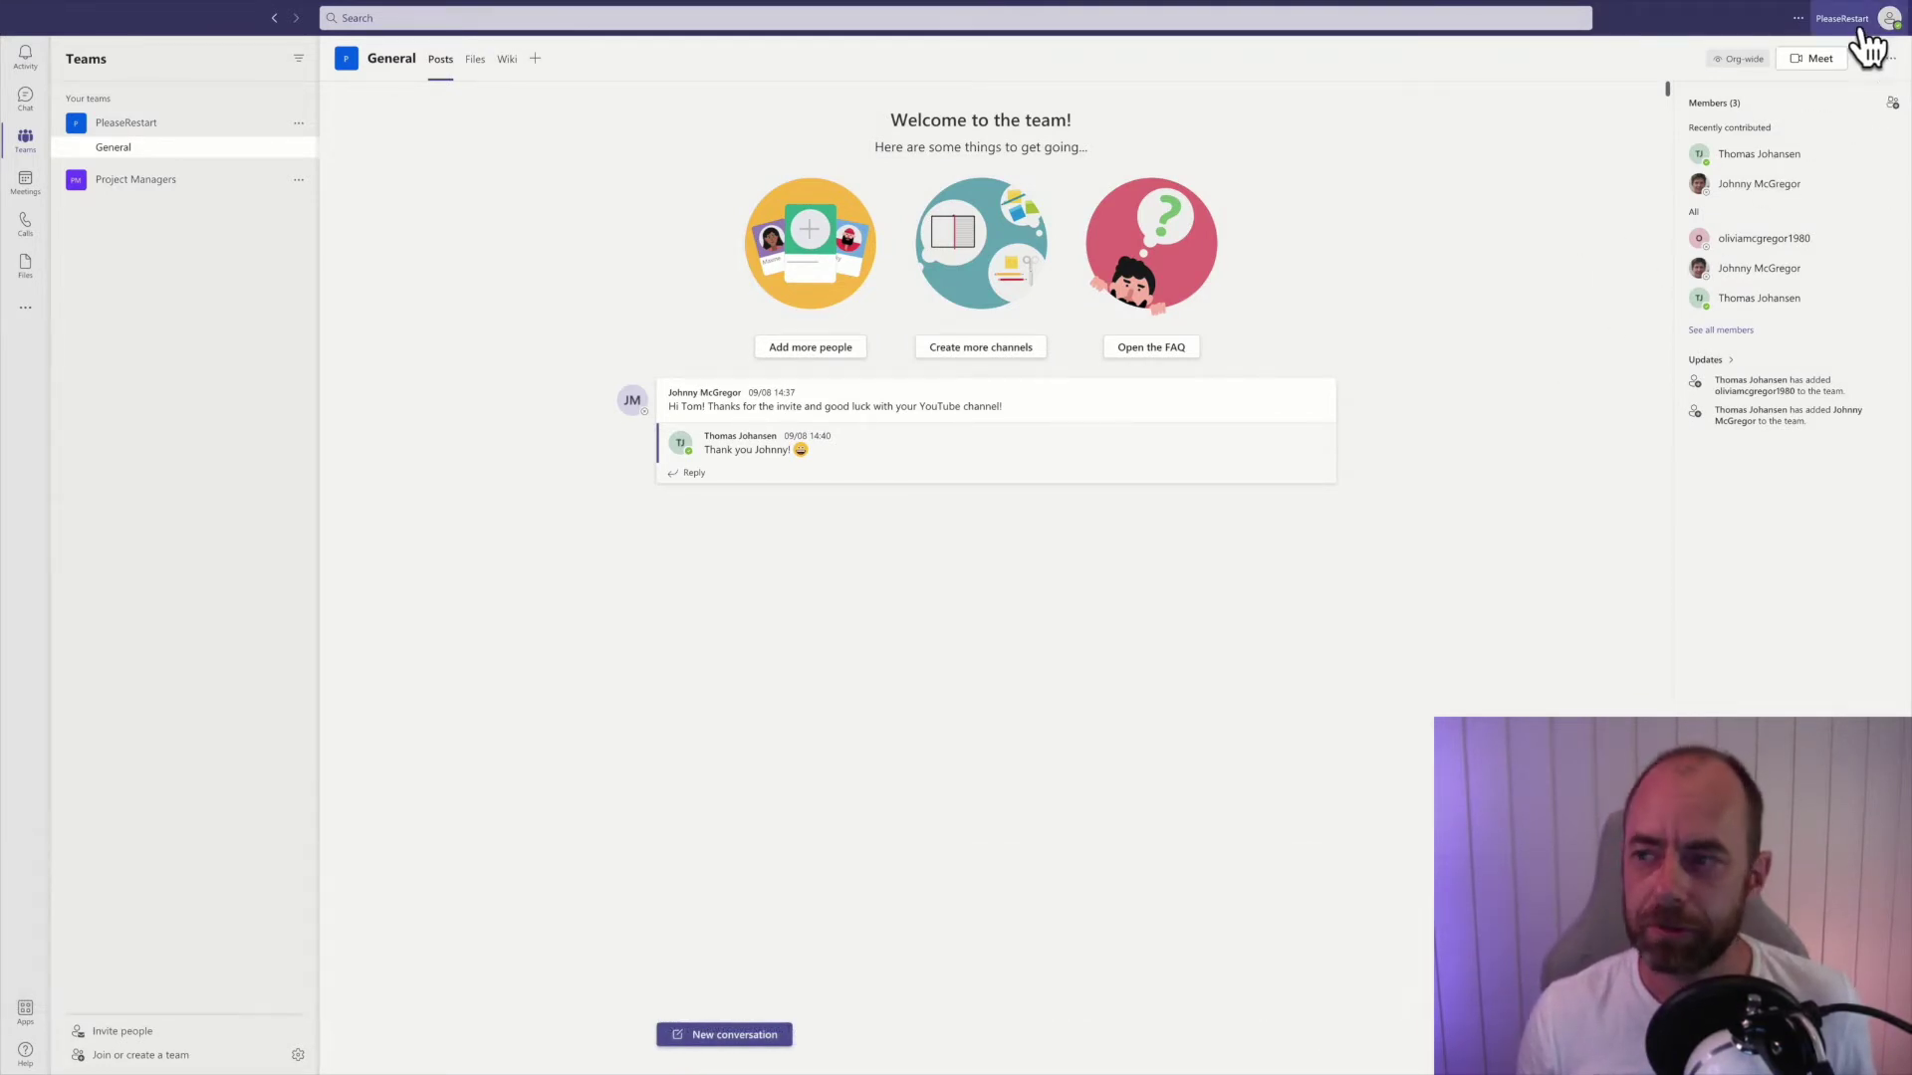
- Choose the Dark theme in the General settings page, then close Settings
left_click(1884, 19)
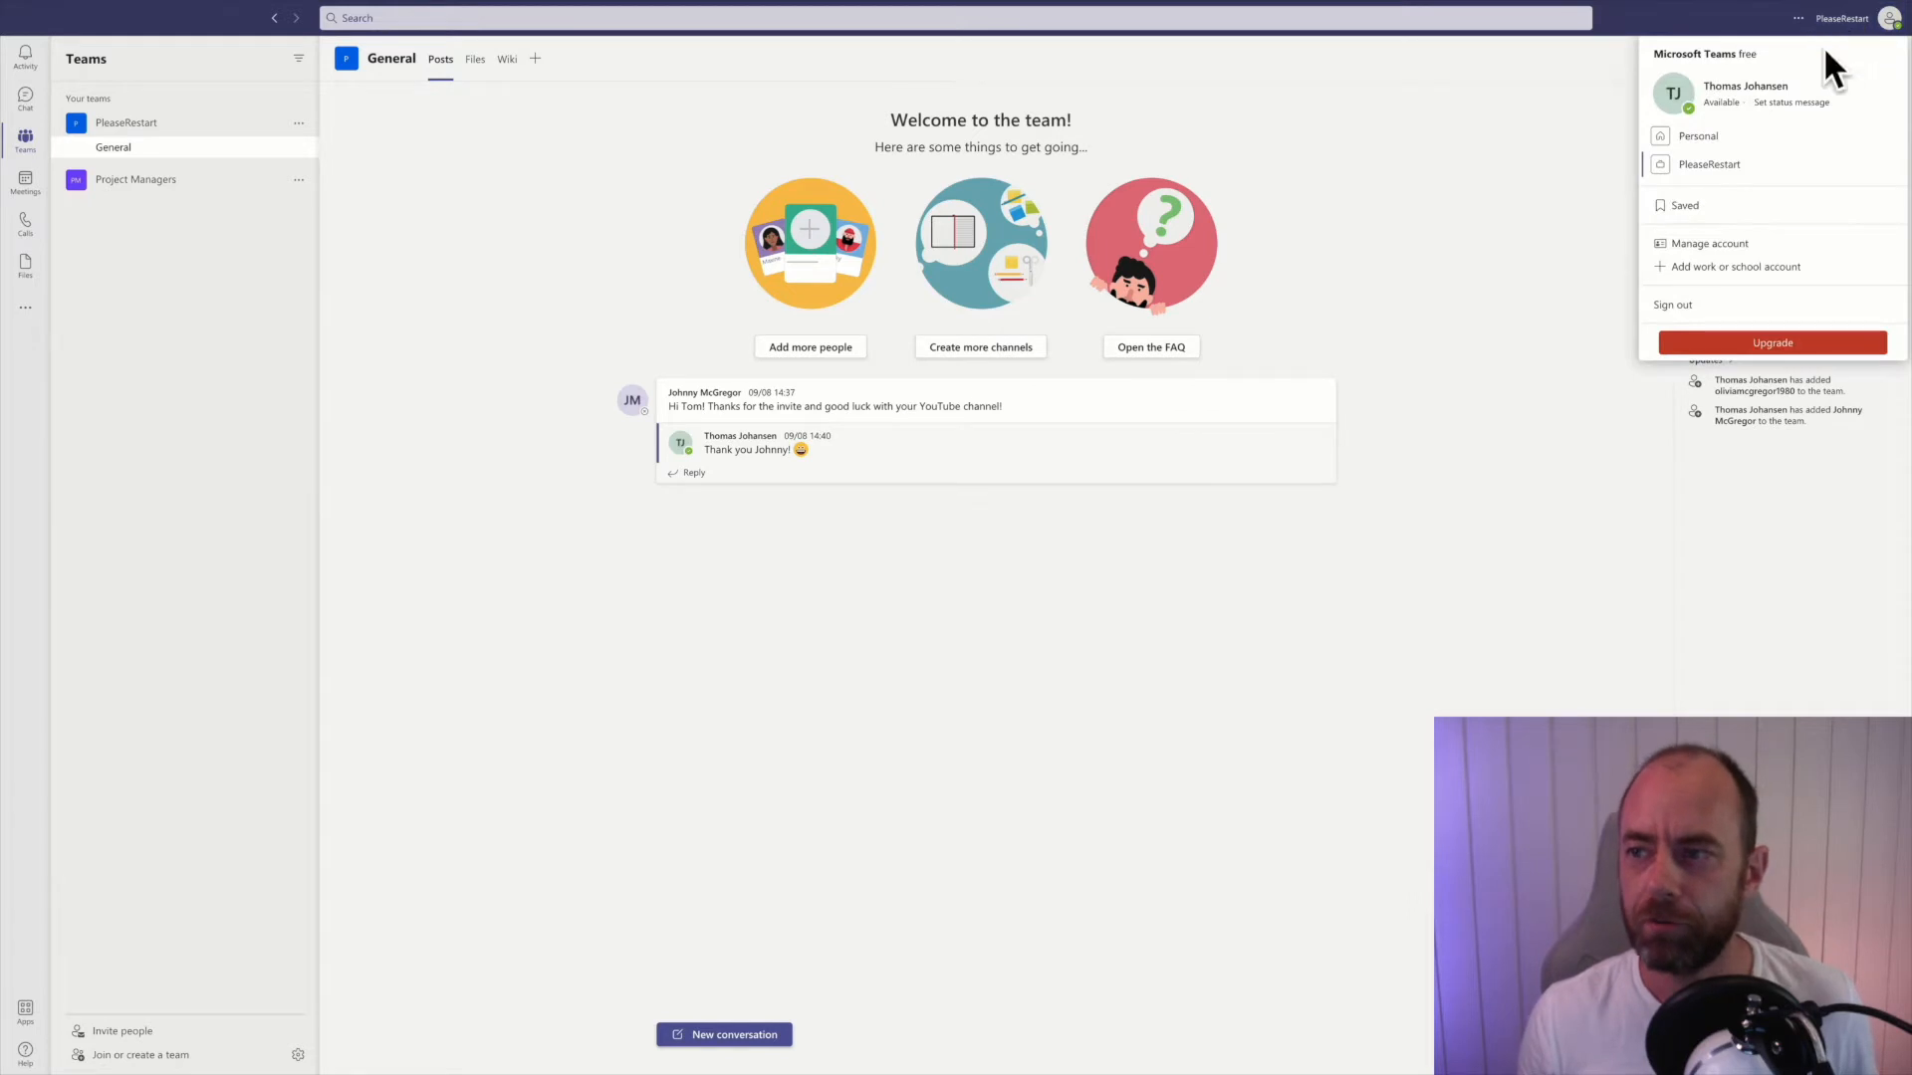
left_click(1731, 242)
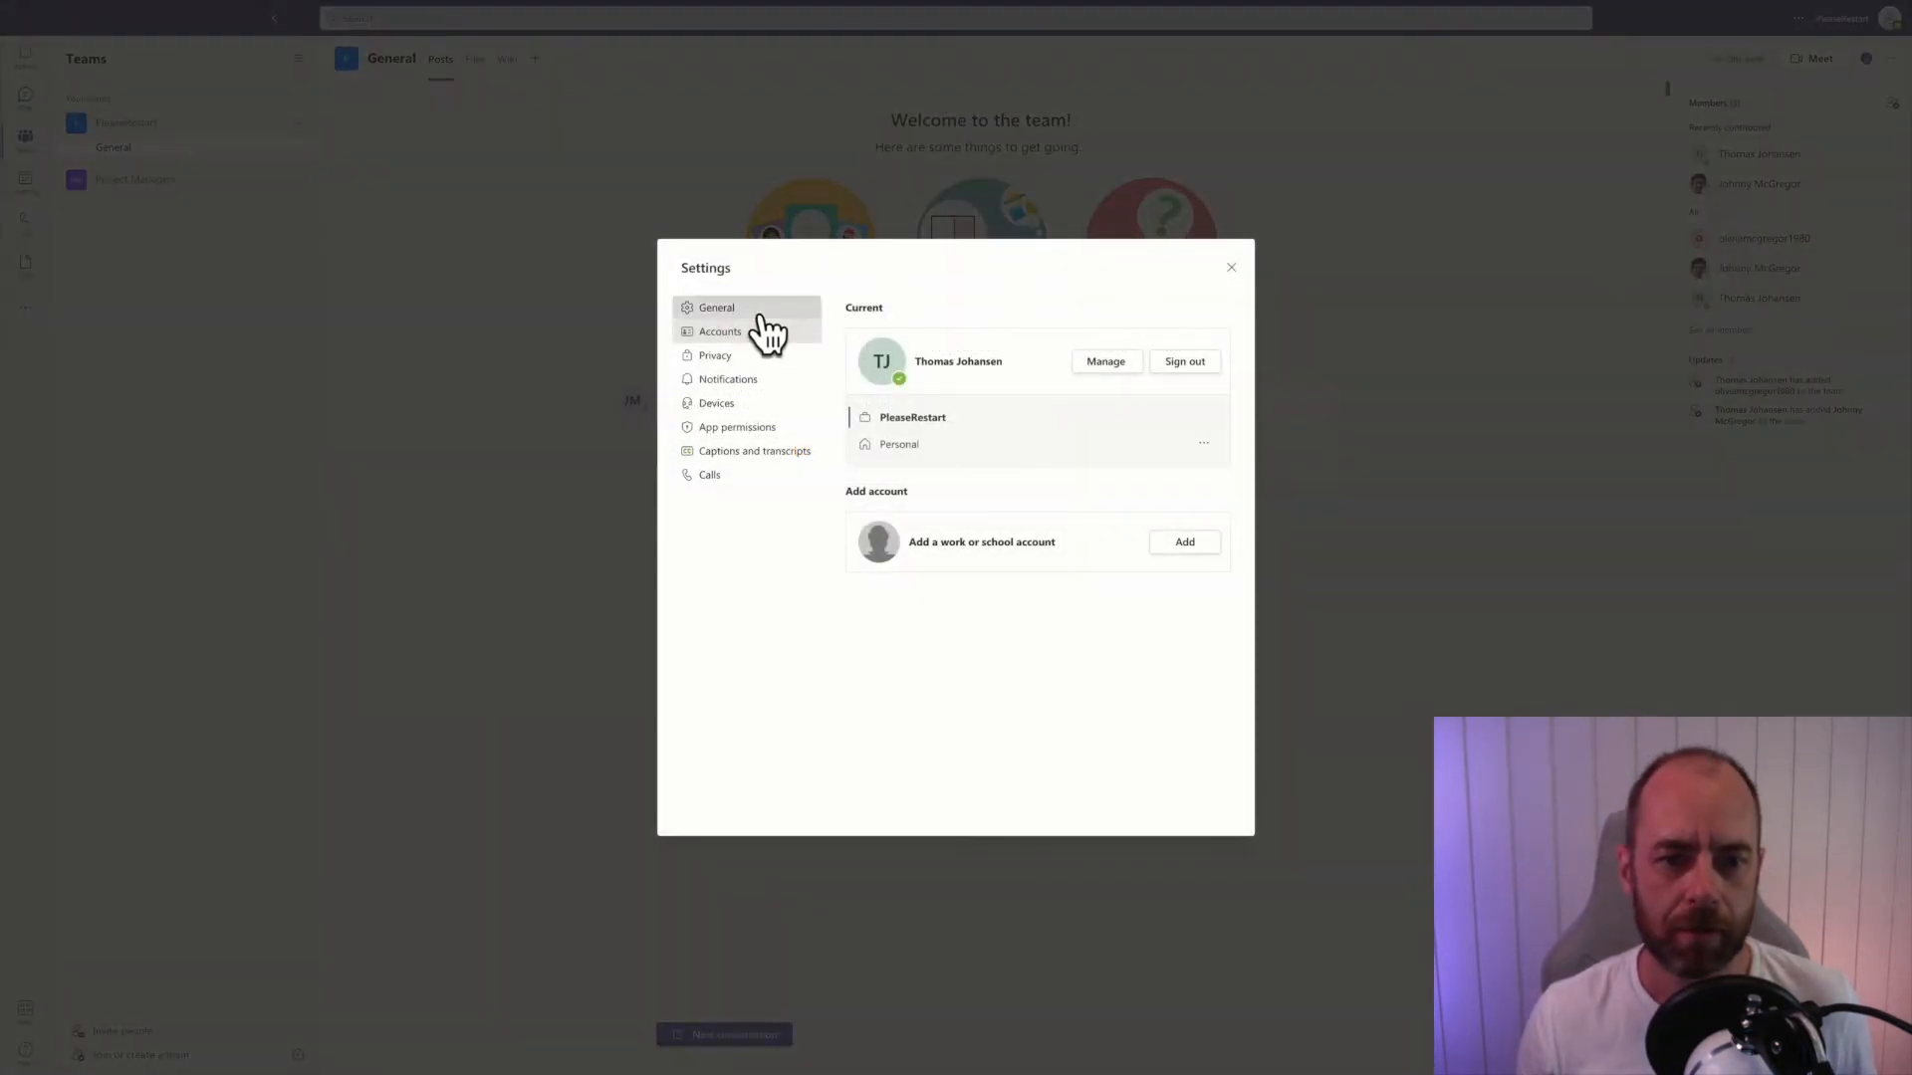
left_click(717, 308)
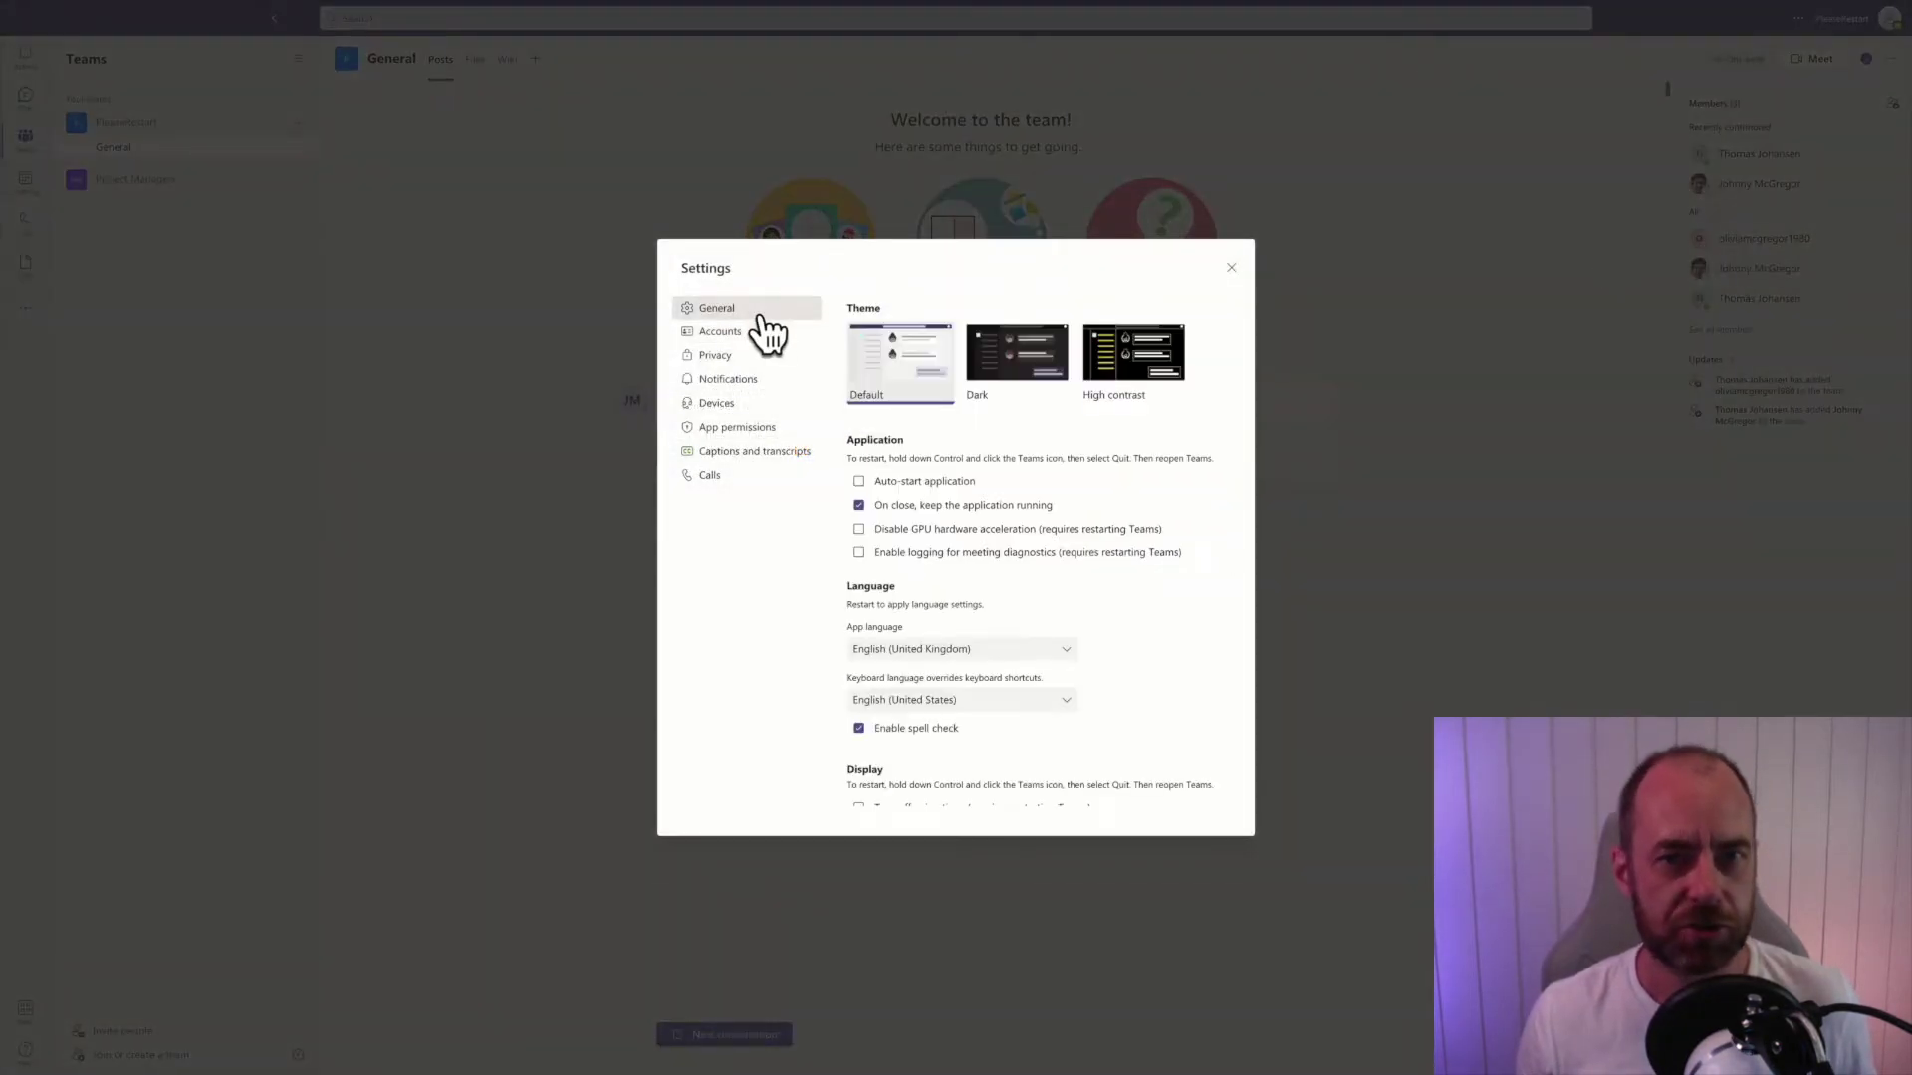
left_click(1022, 366)
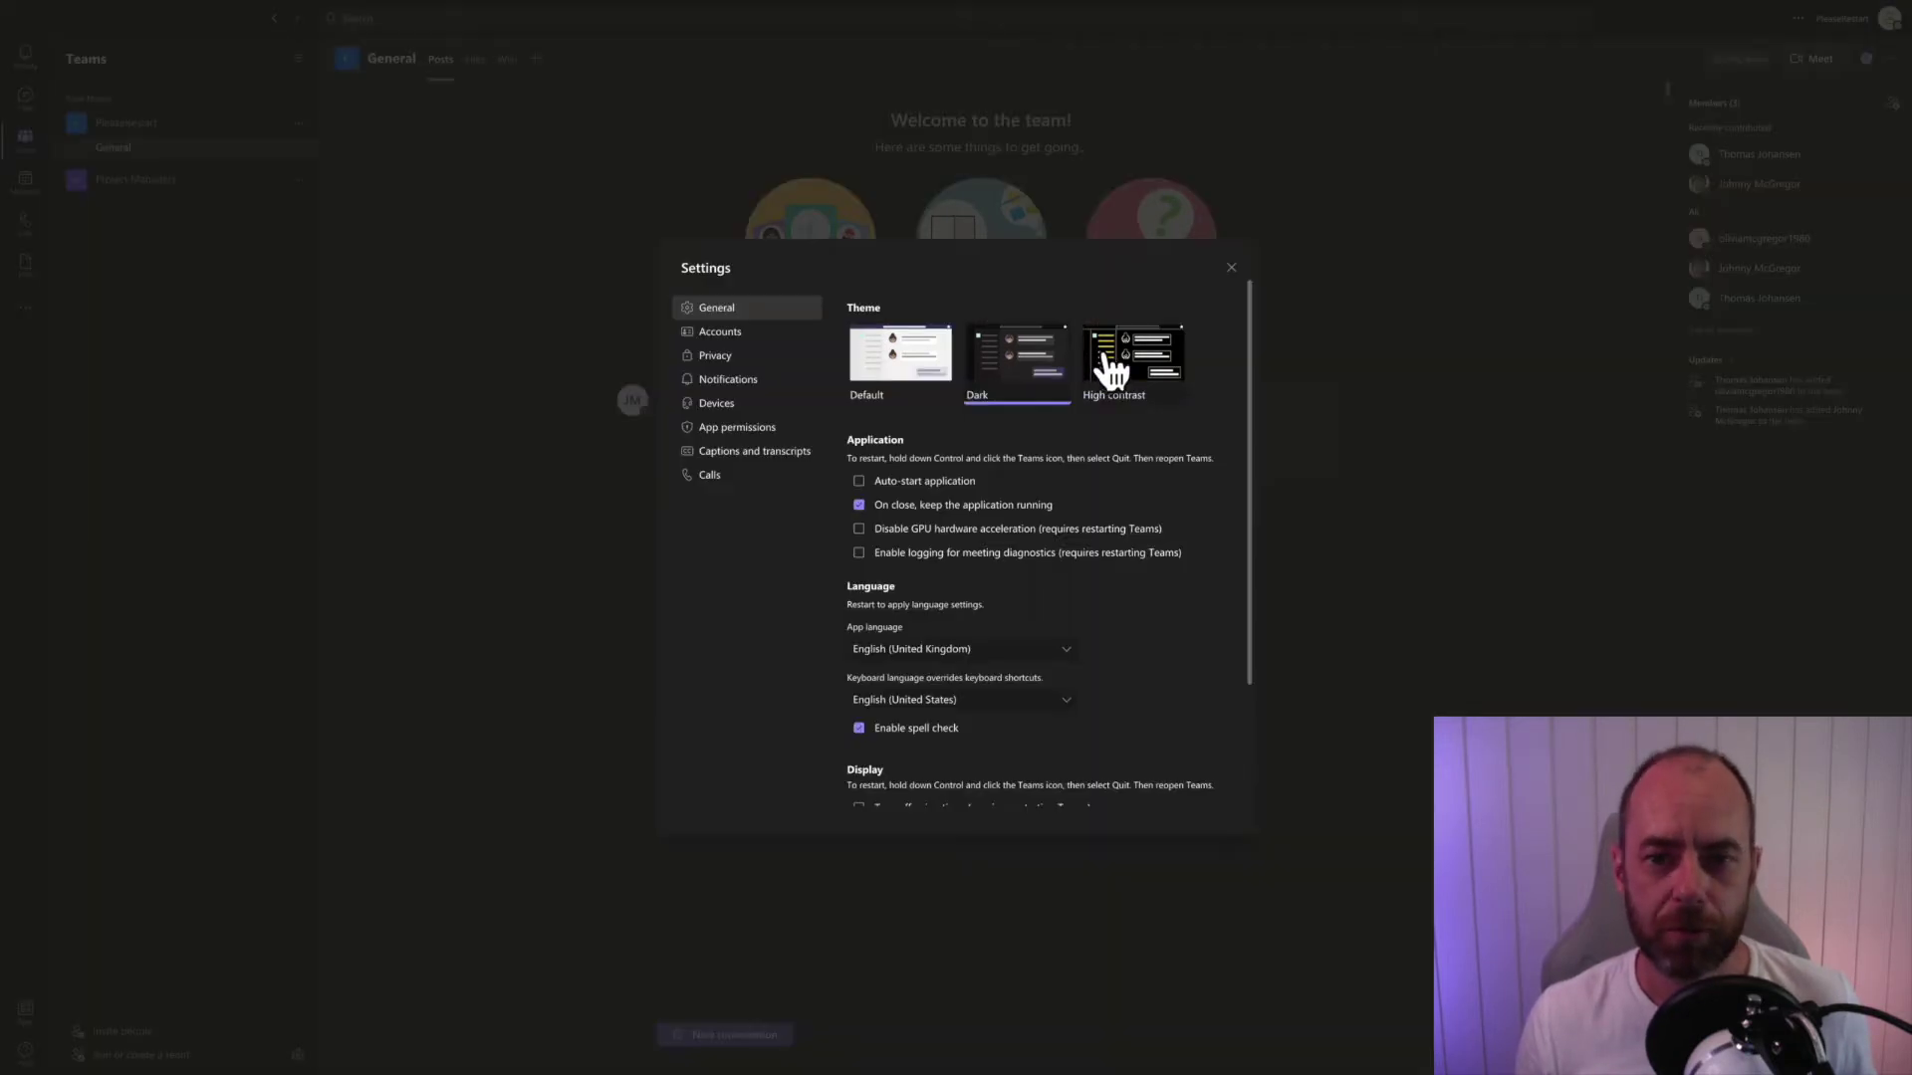
left_click(1233, 278)
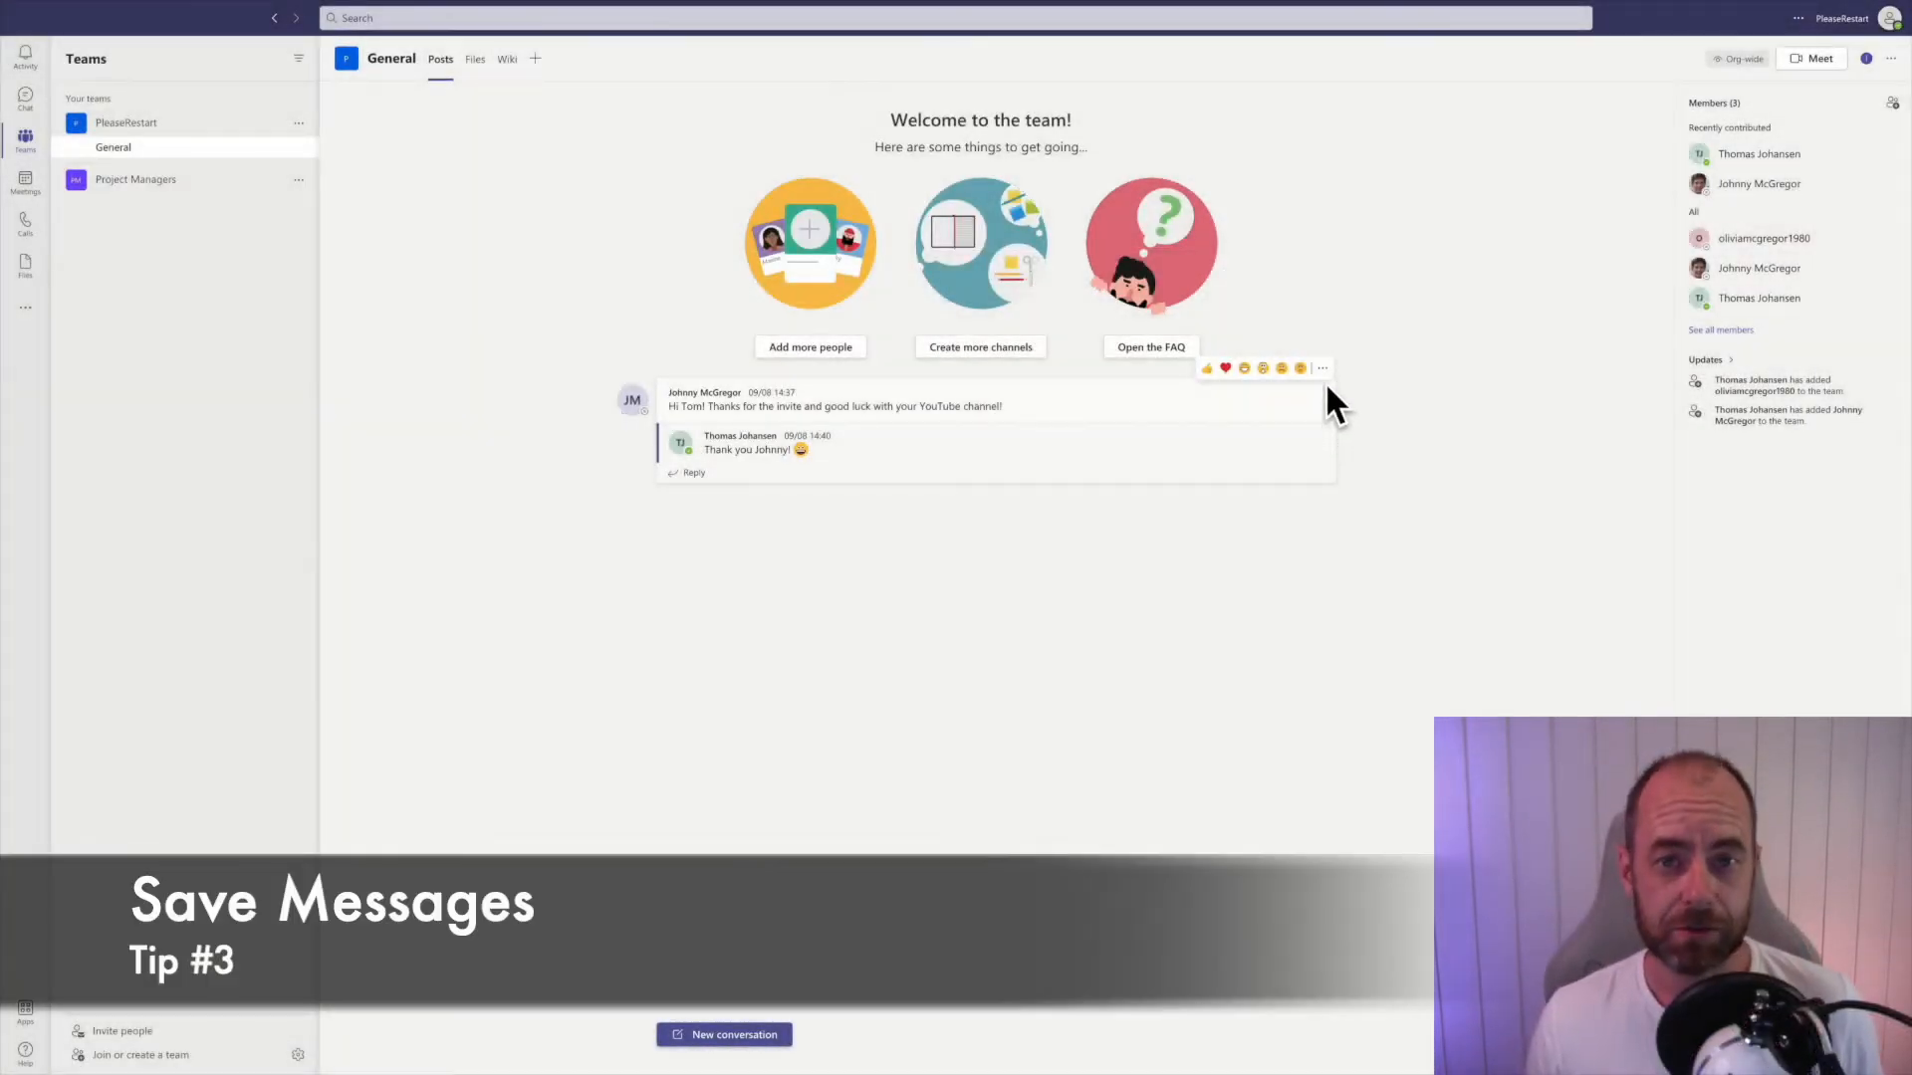
- Save the first General post for later and bring up the Saved messages list
left_click(1325, 369)
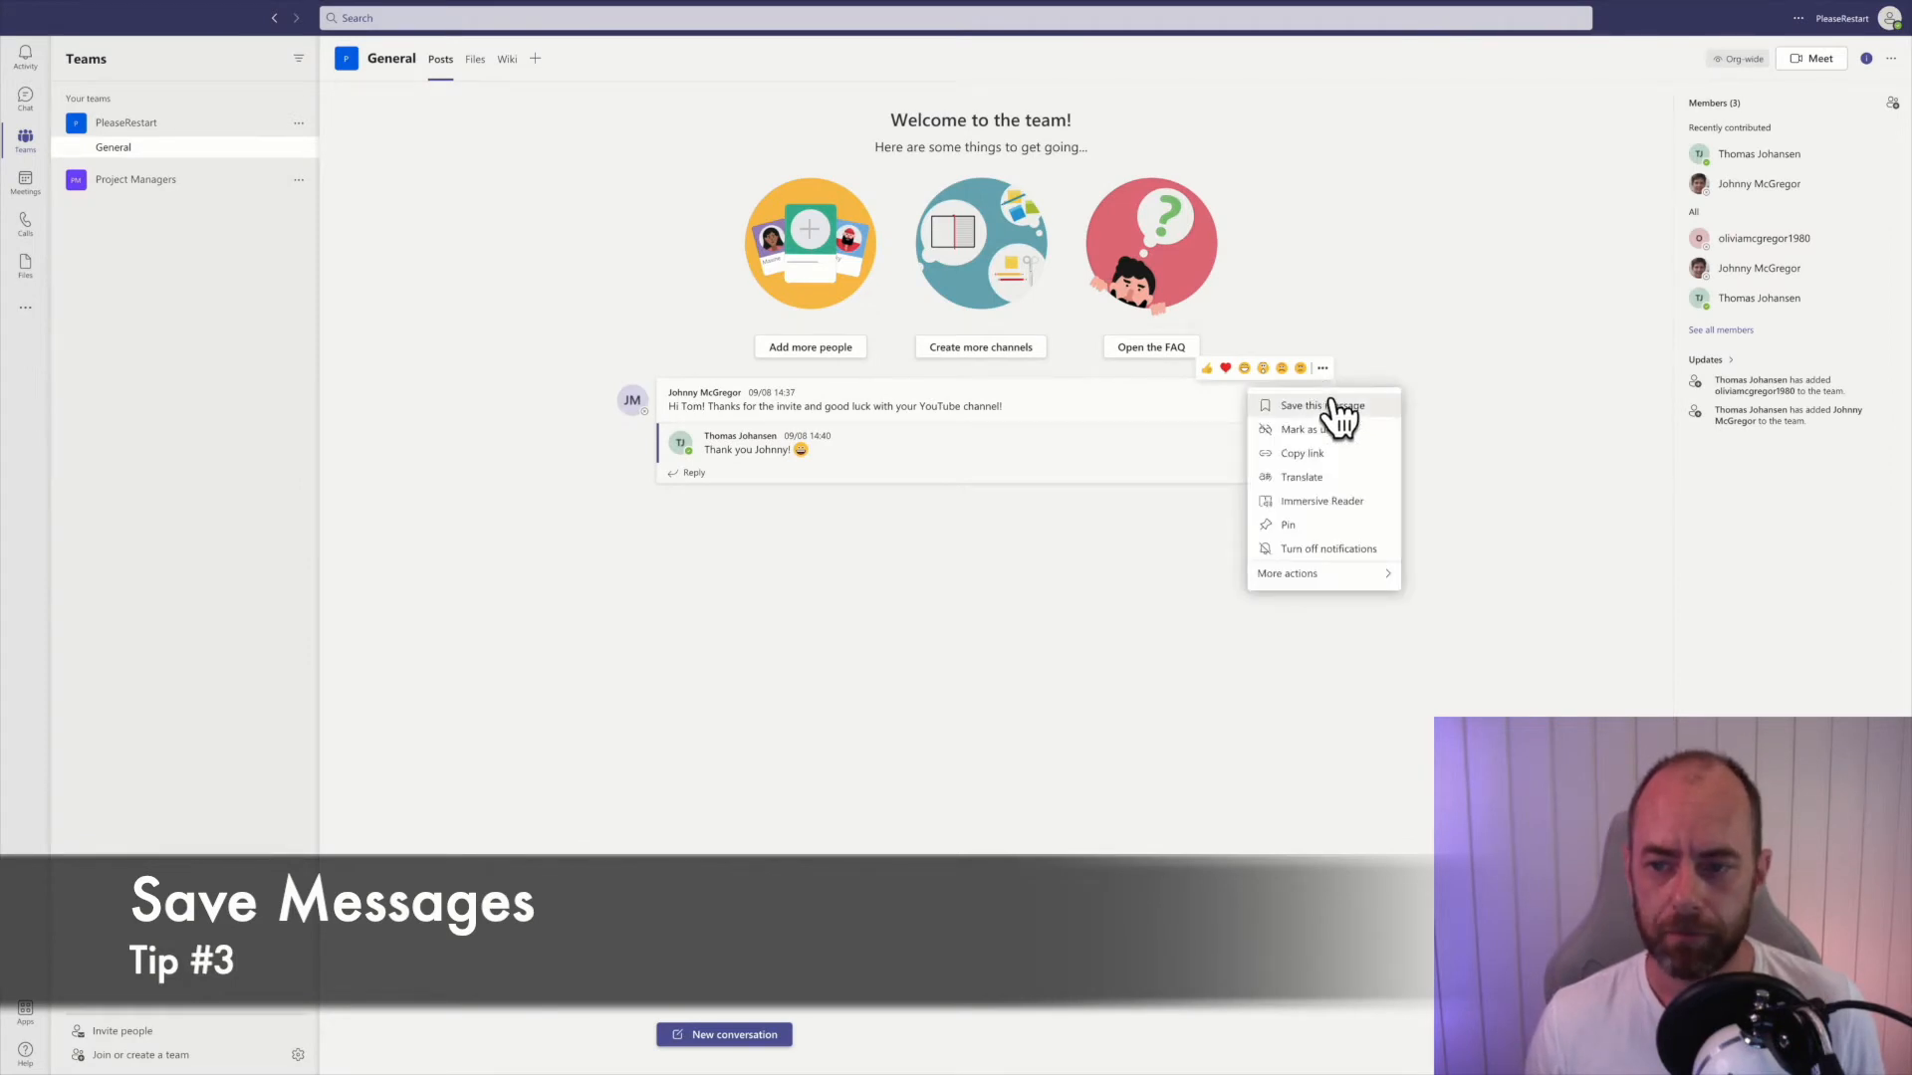
left_click(1322, 404)
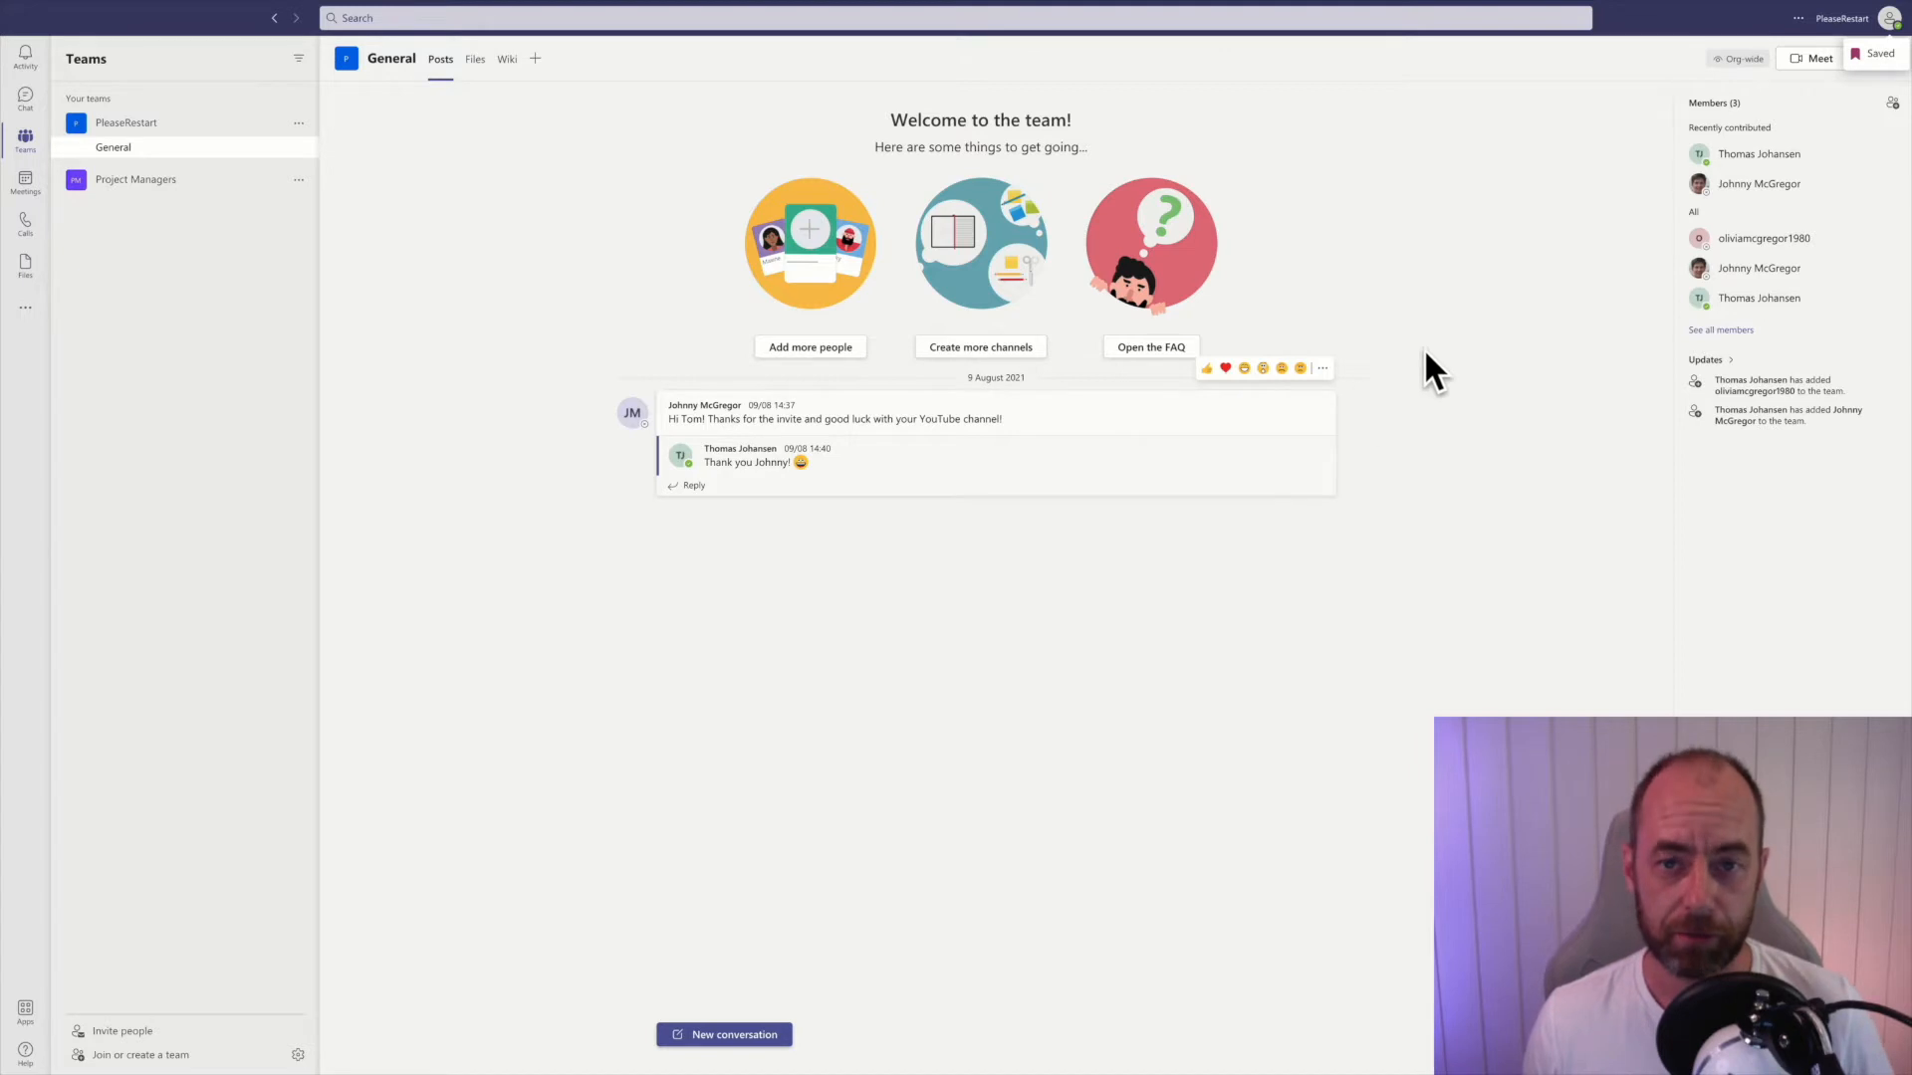
left_click(1889, 18)
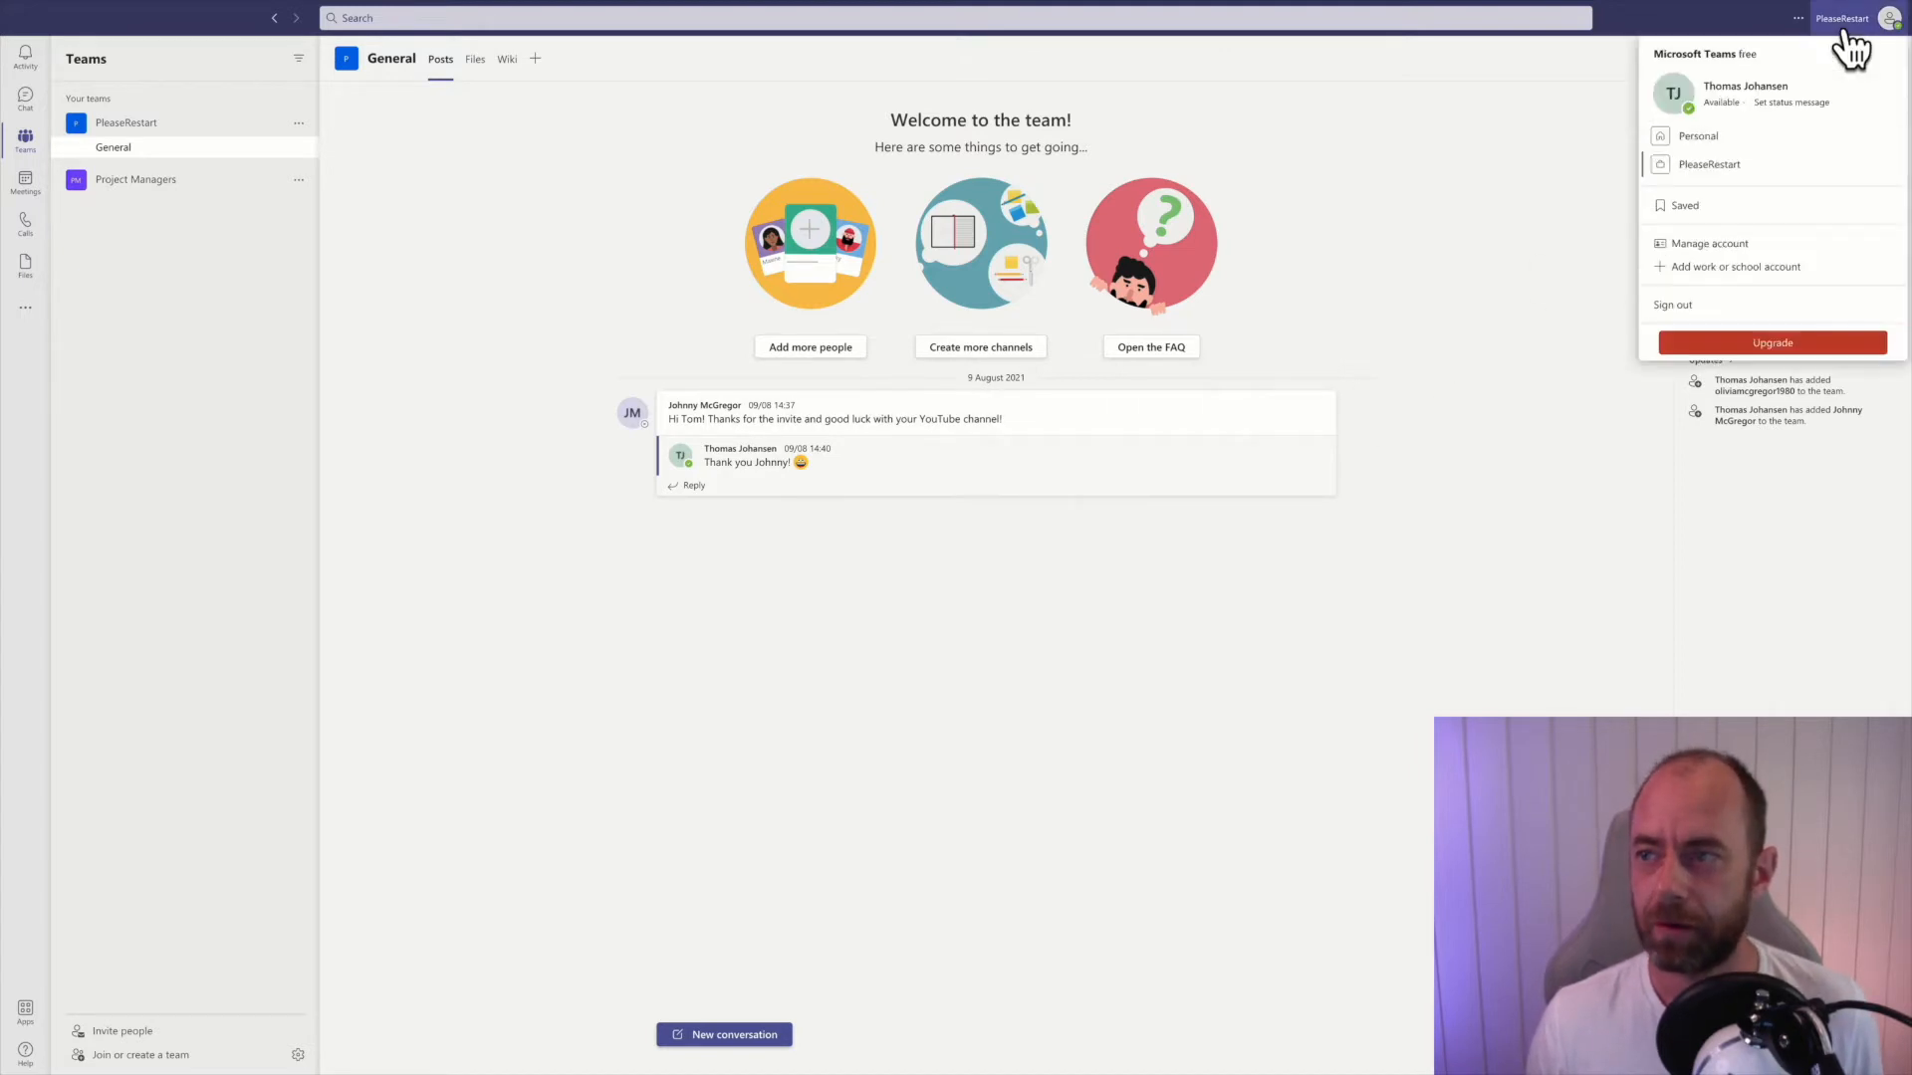
left_click(1687, 205)
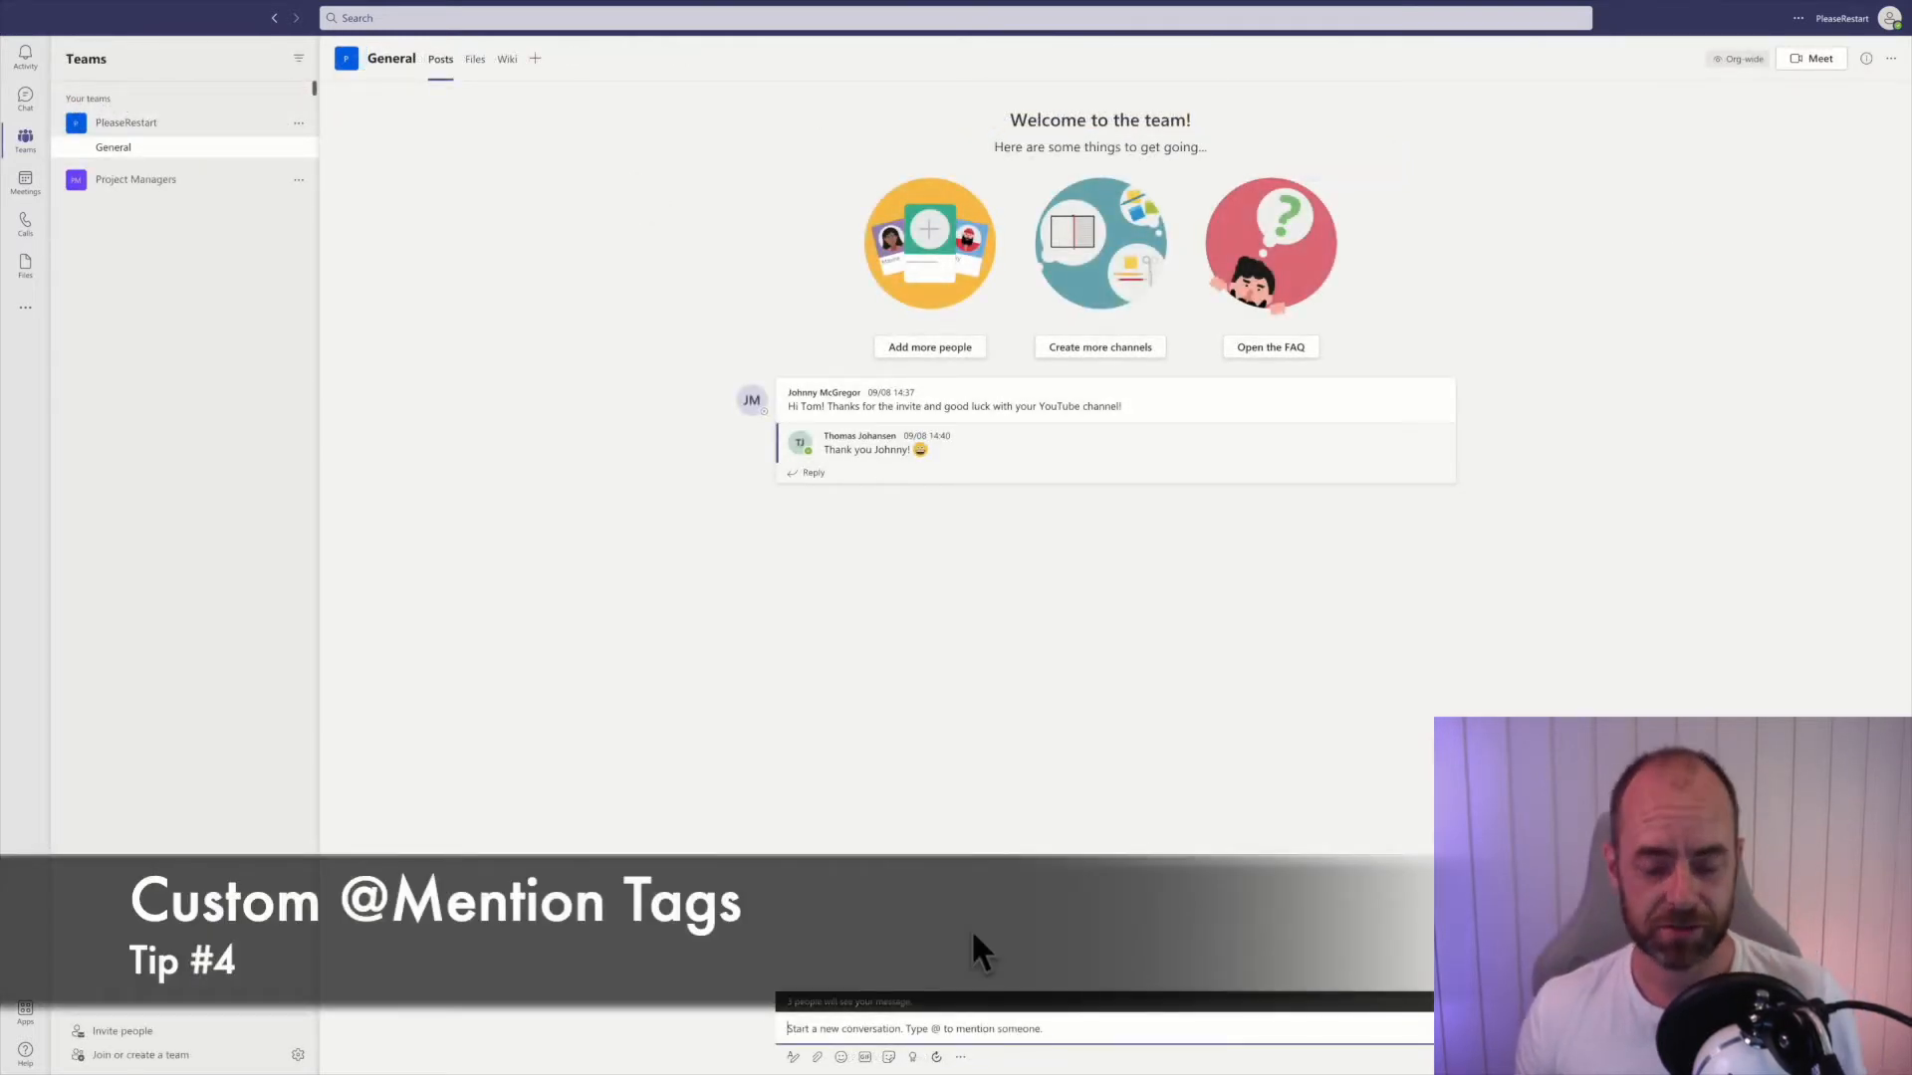
type("@")
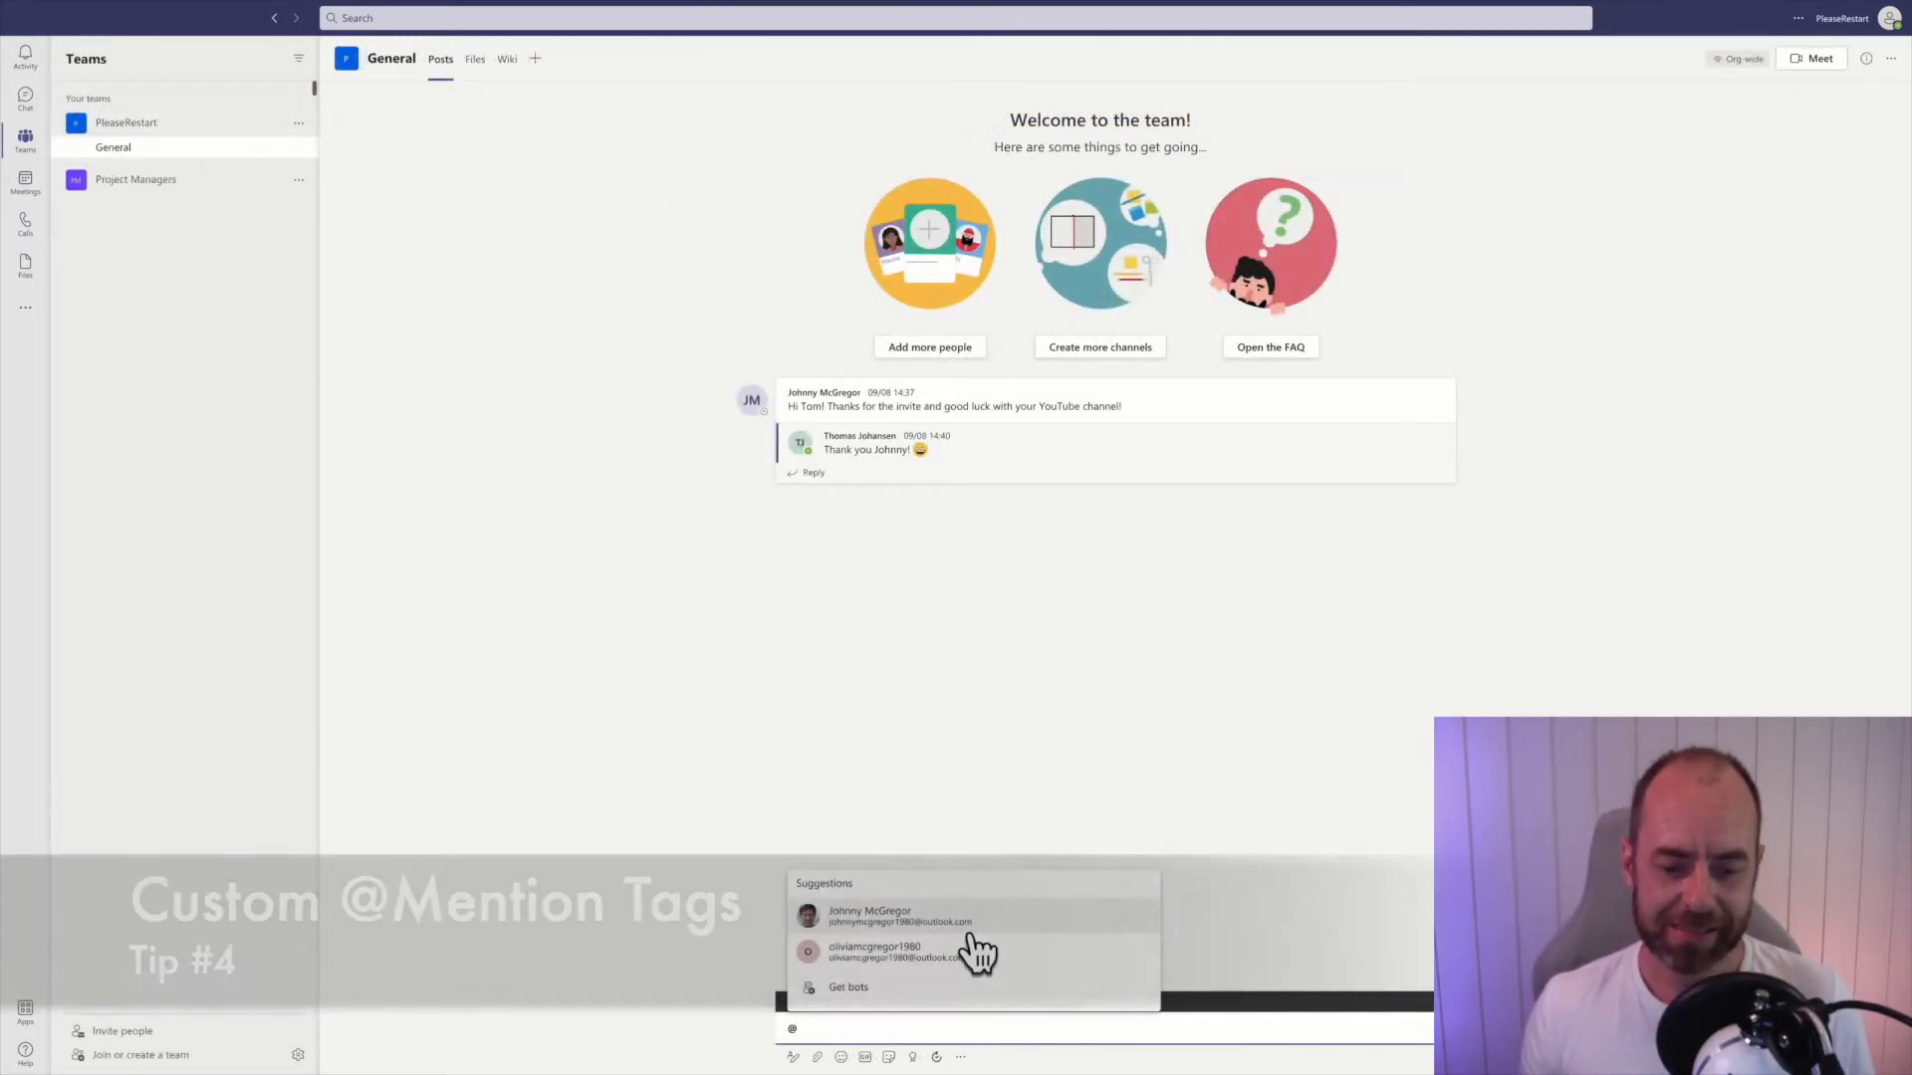
type("jo")
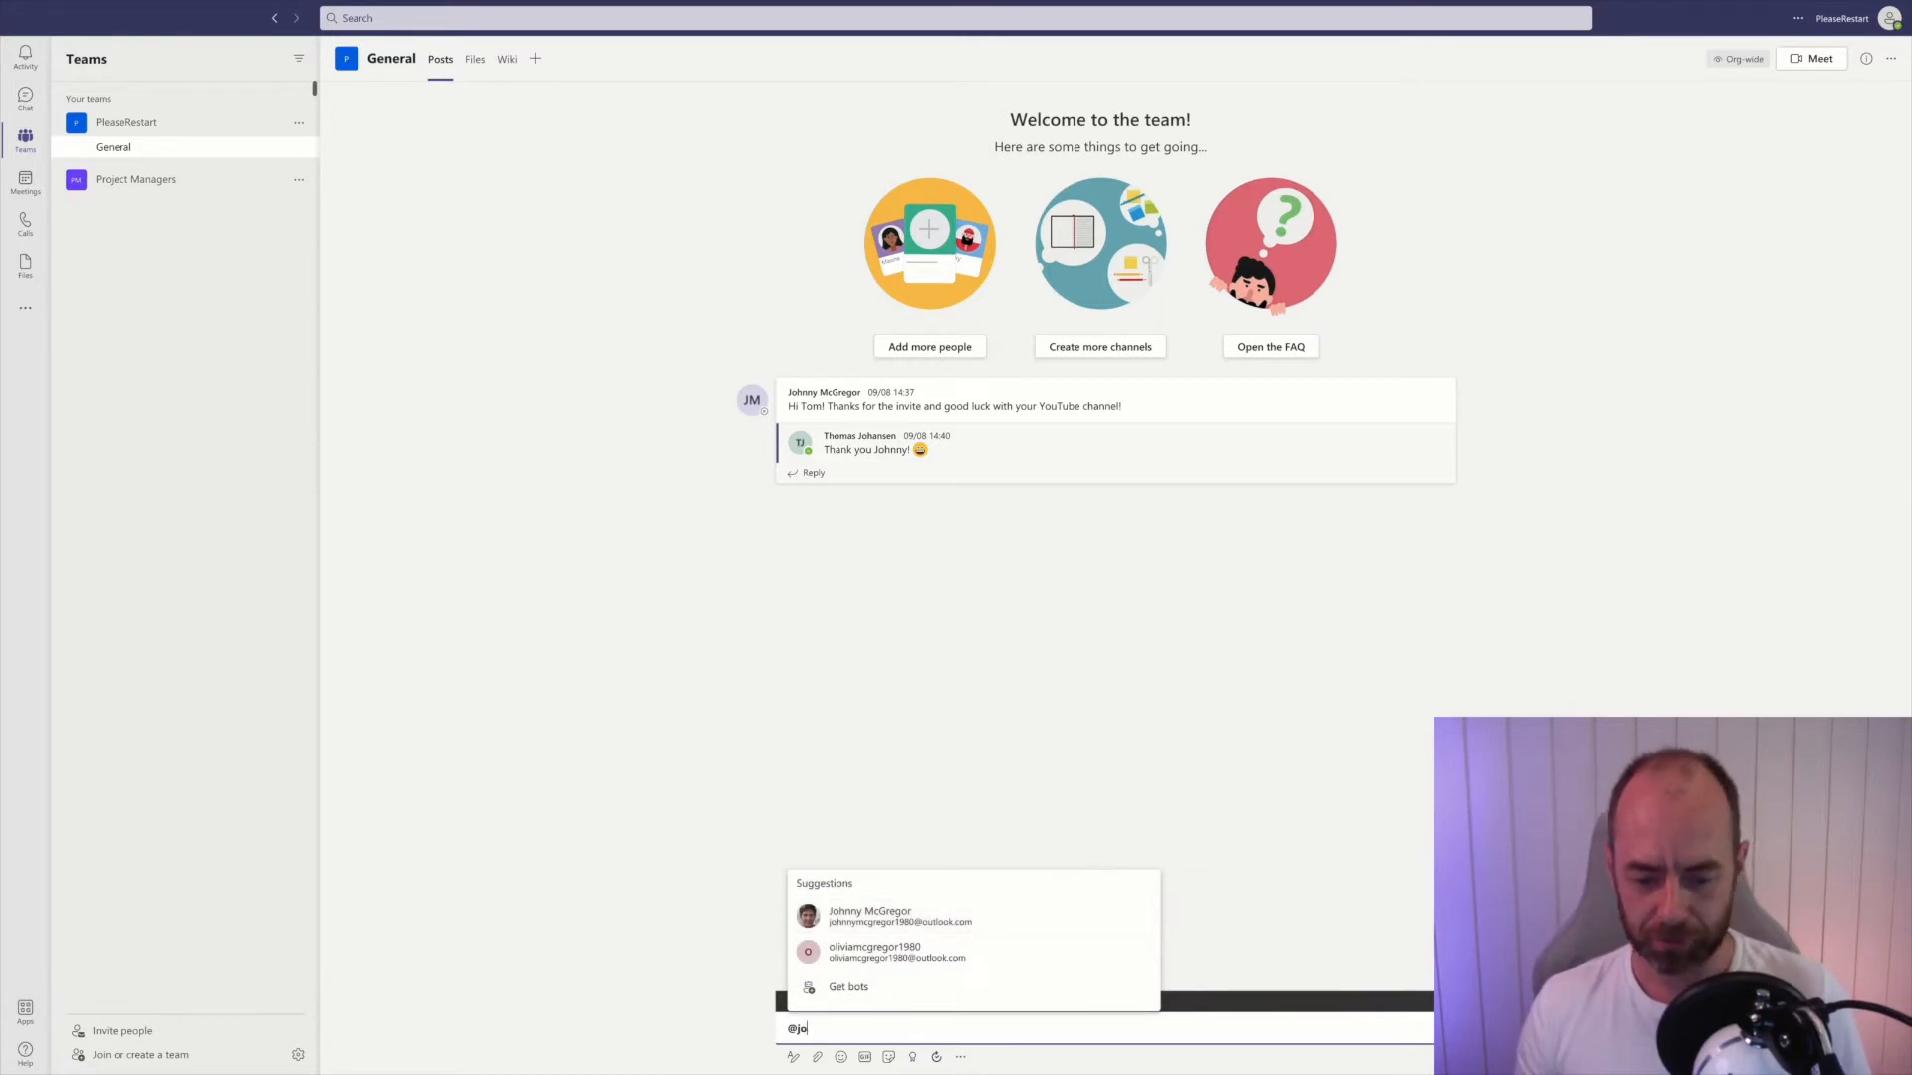
type("hn")
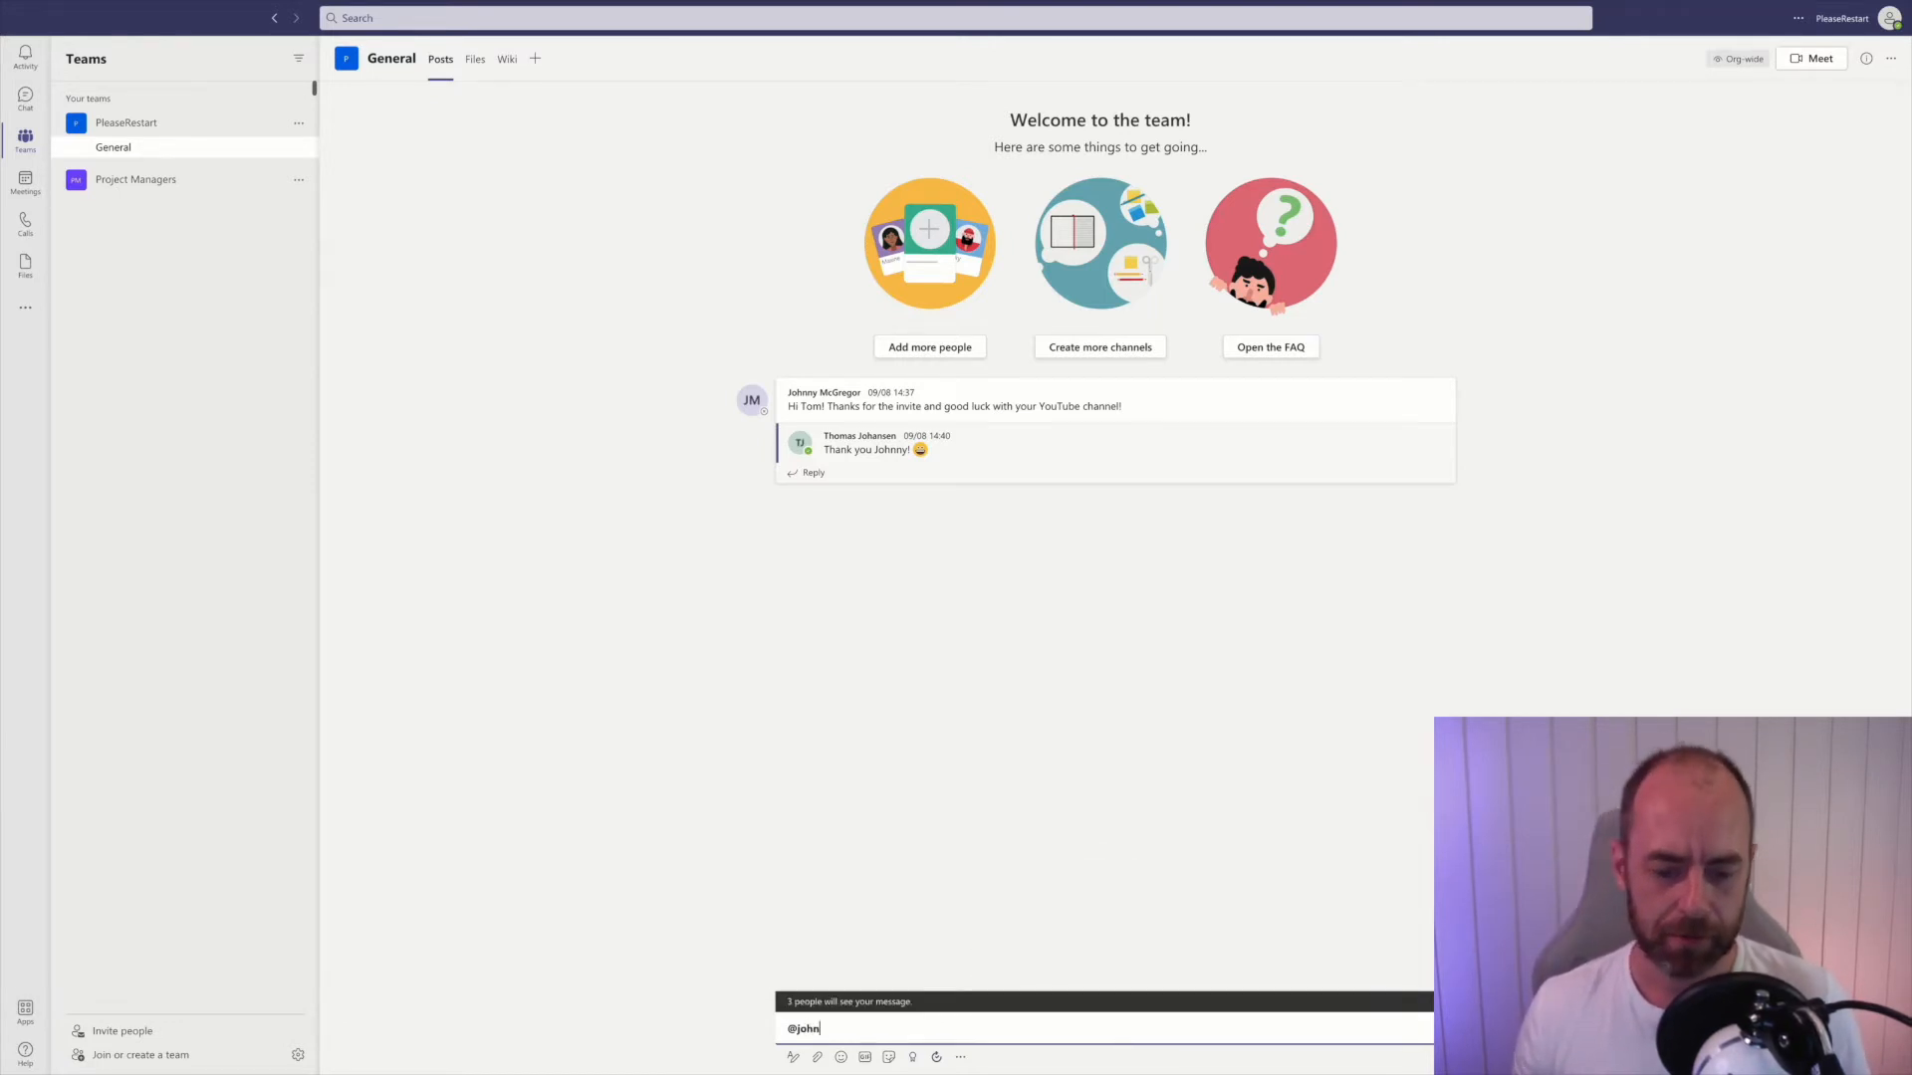
key("Return")
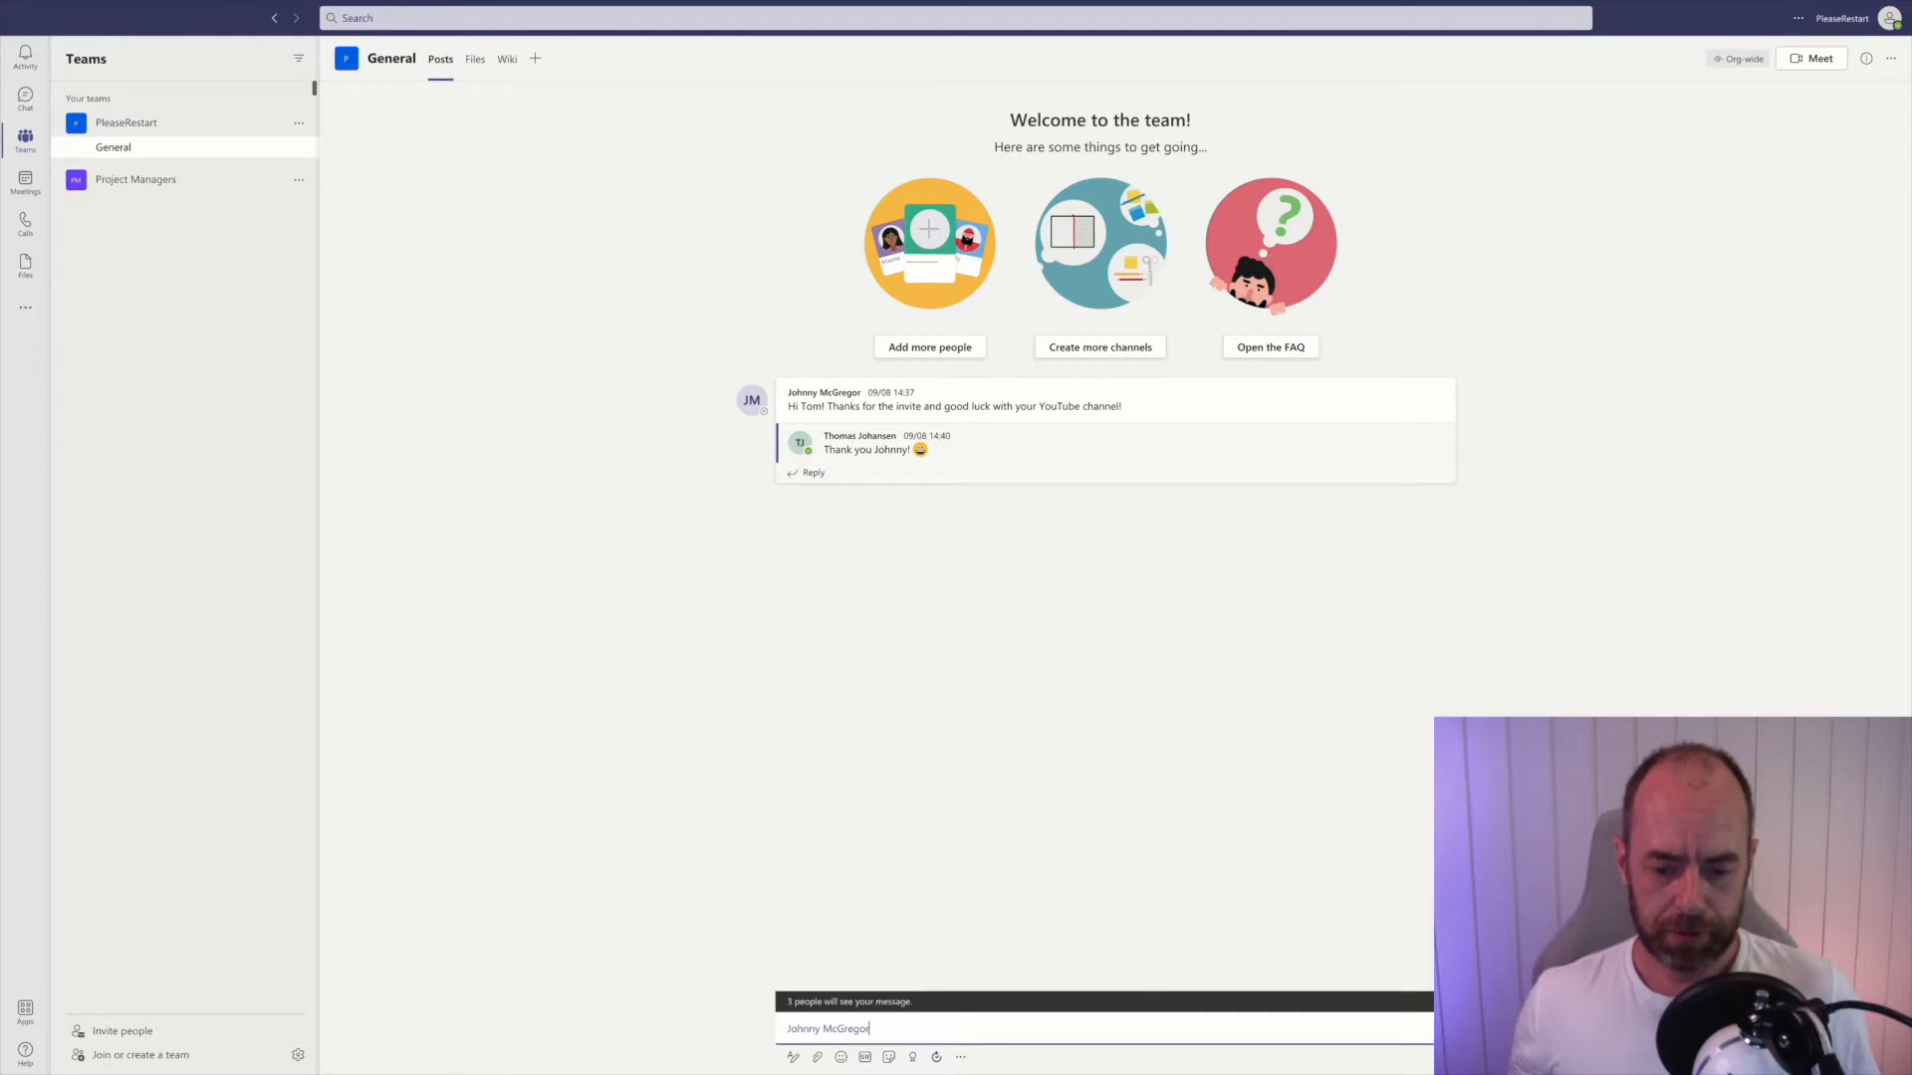
type("k a")
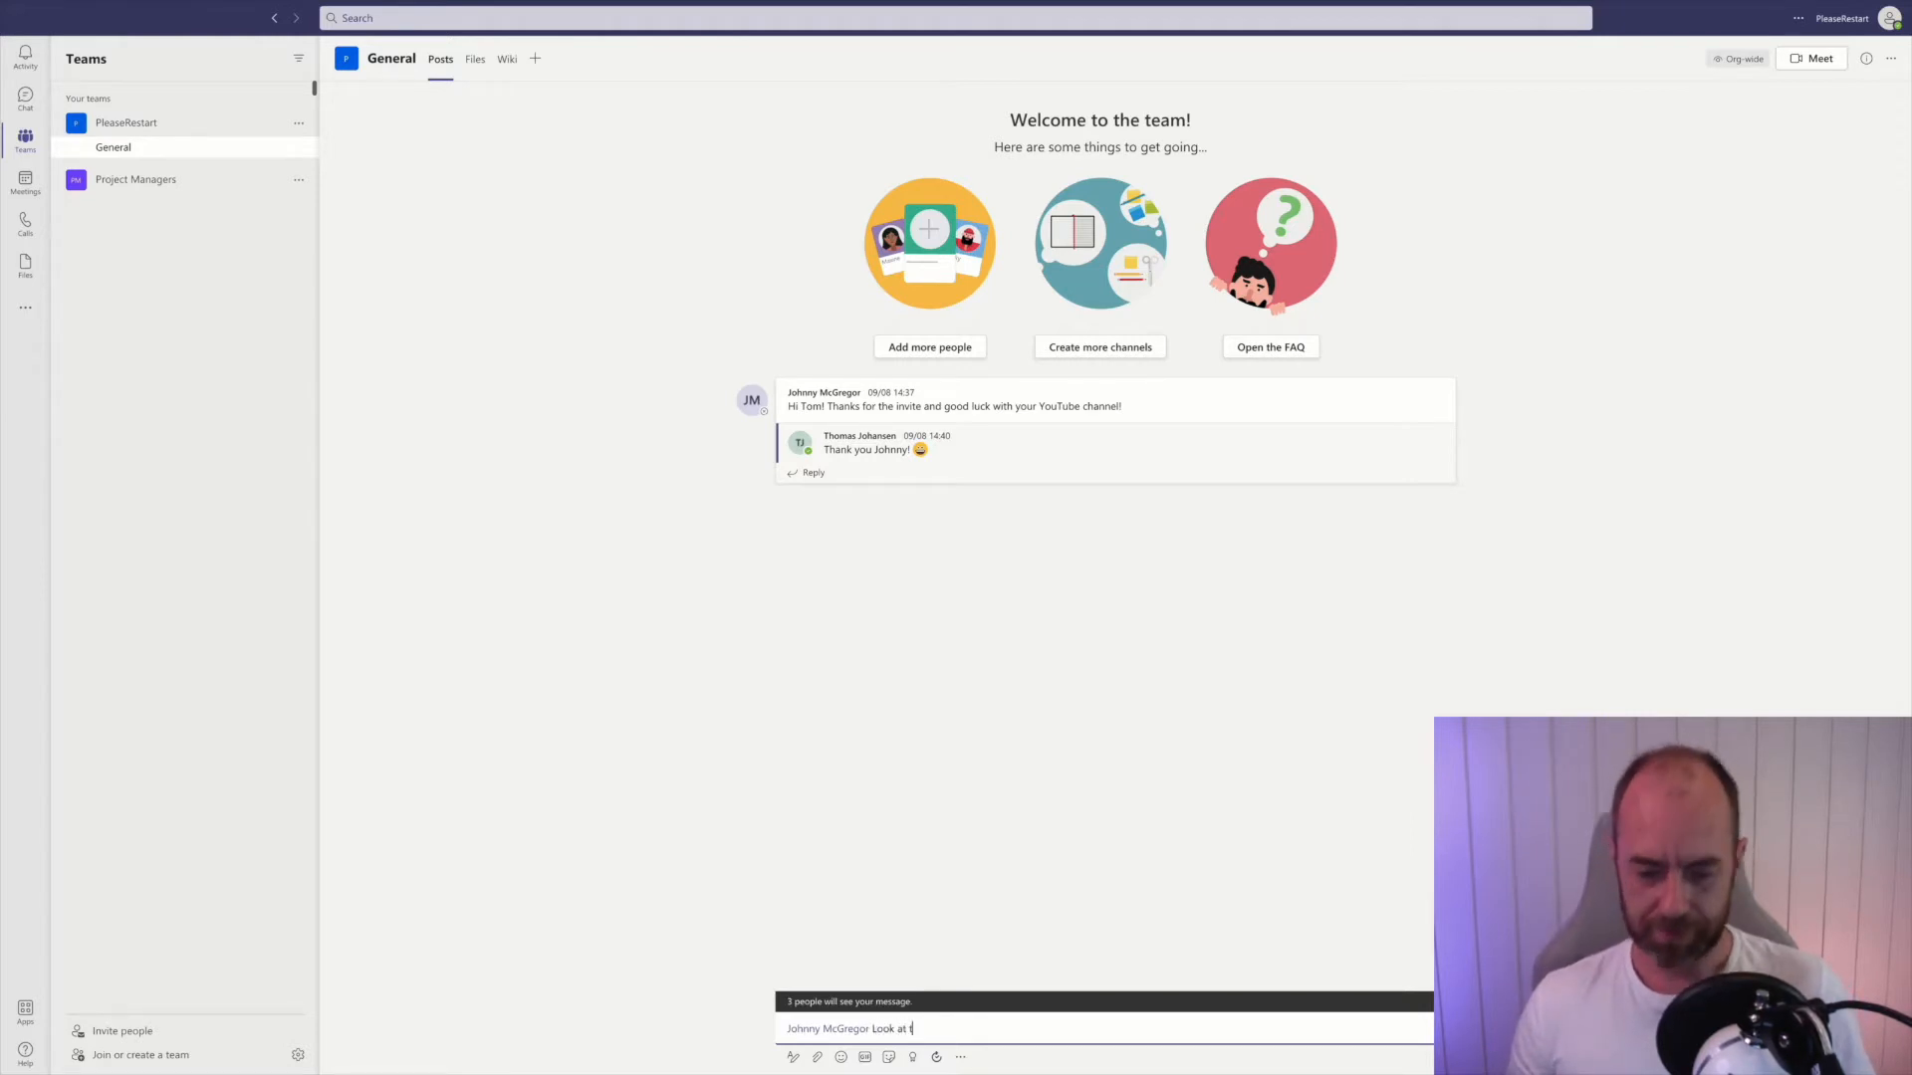
type("t")
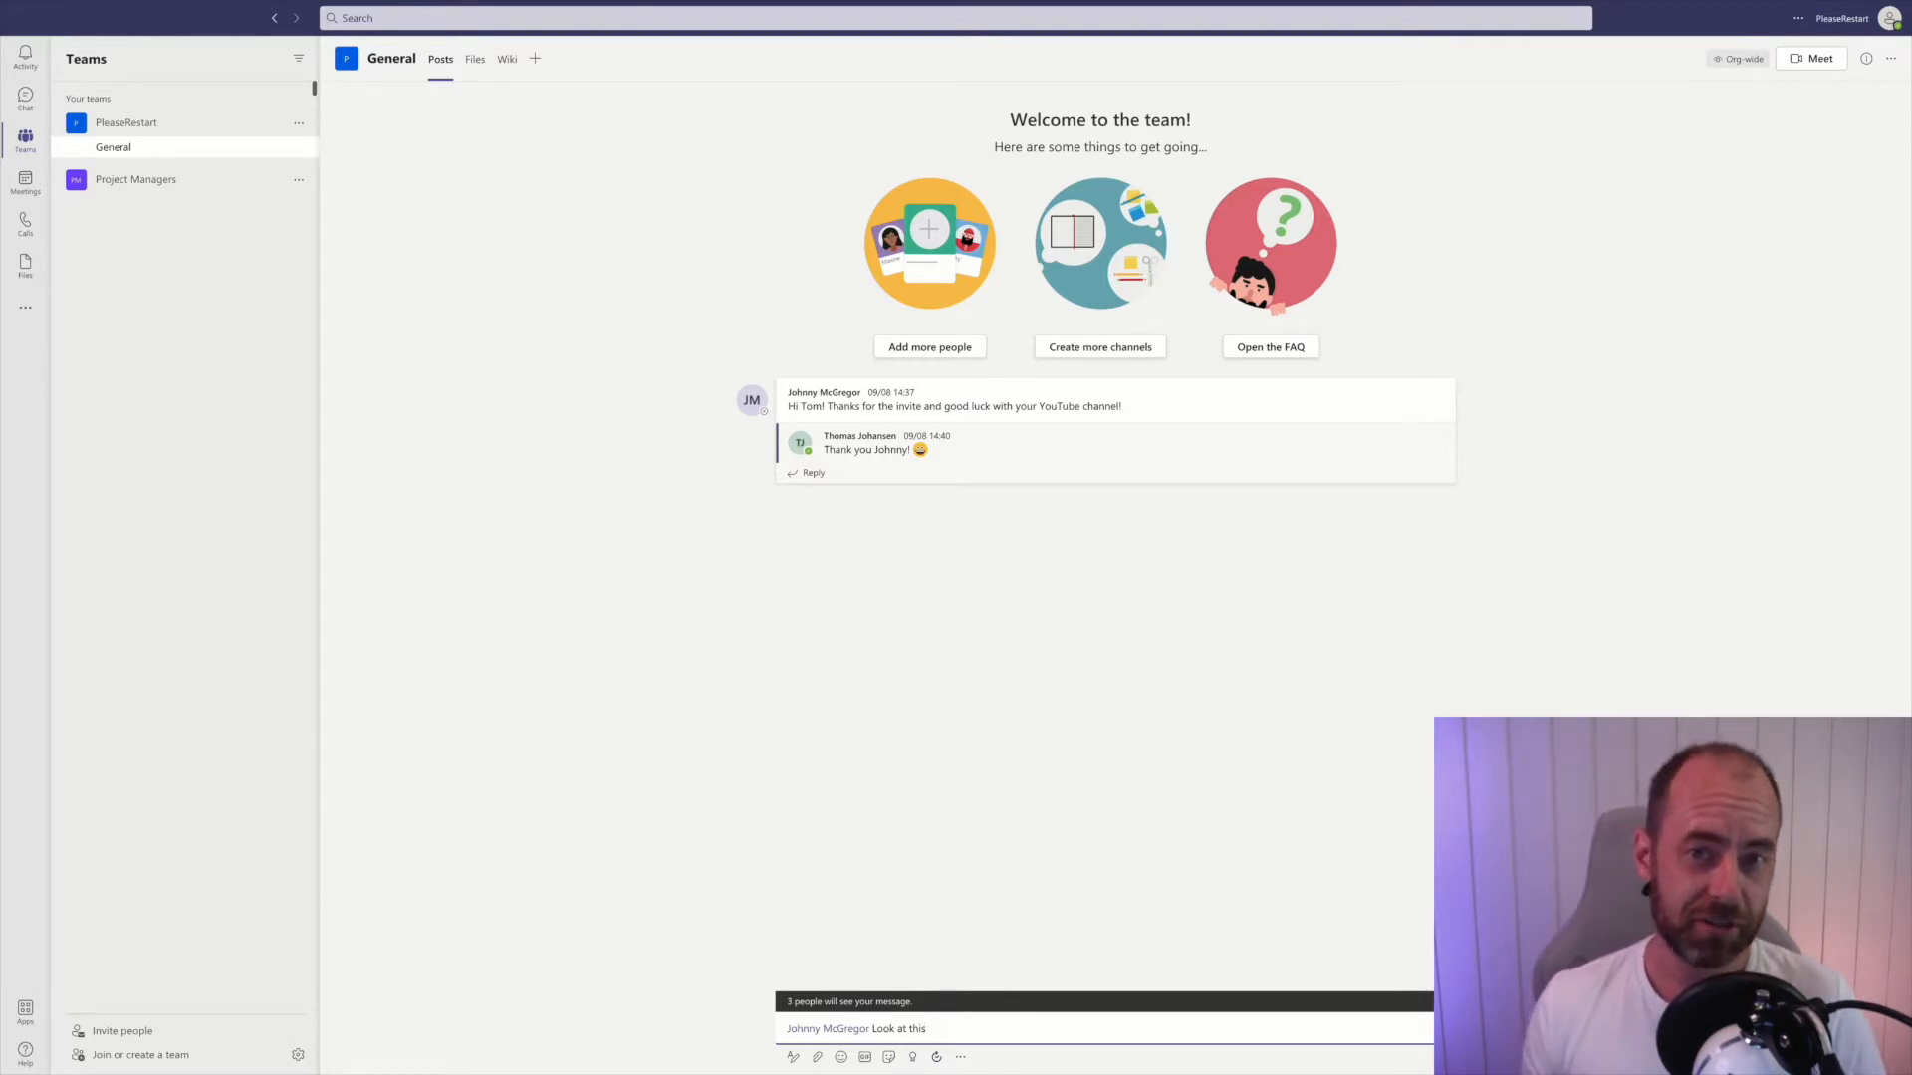
key("BackSpace")
key("BackSpace")
key("BackSpace")
key("BackSpace")
key("BackSpace")
key("BackSpace")
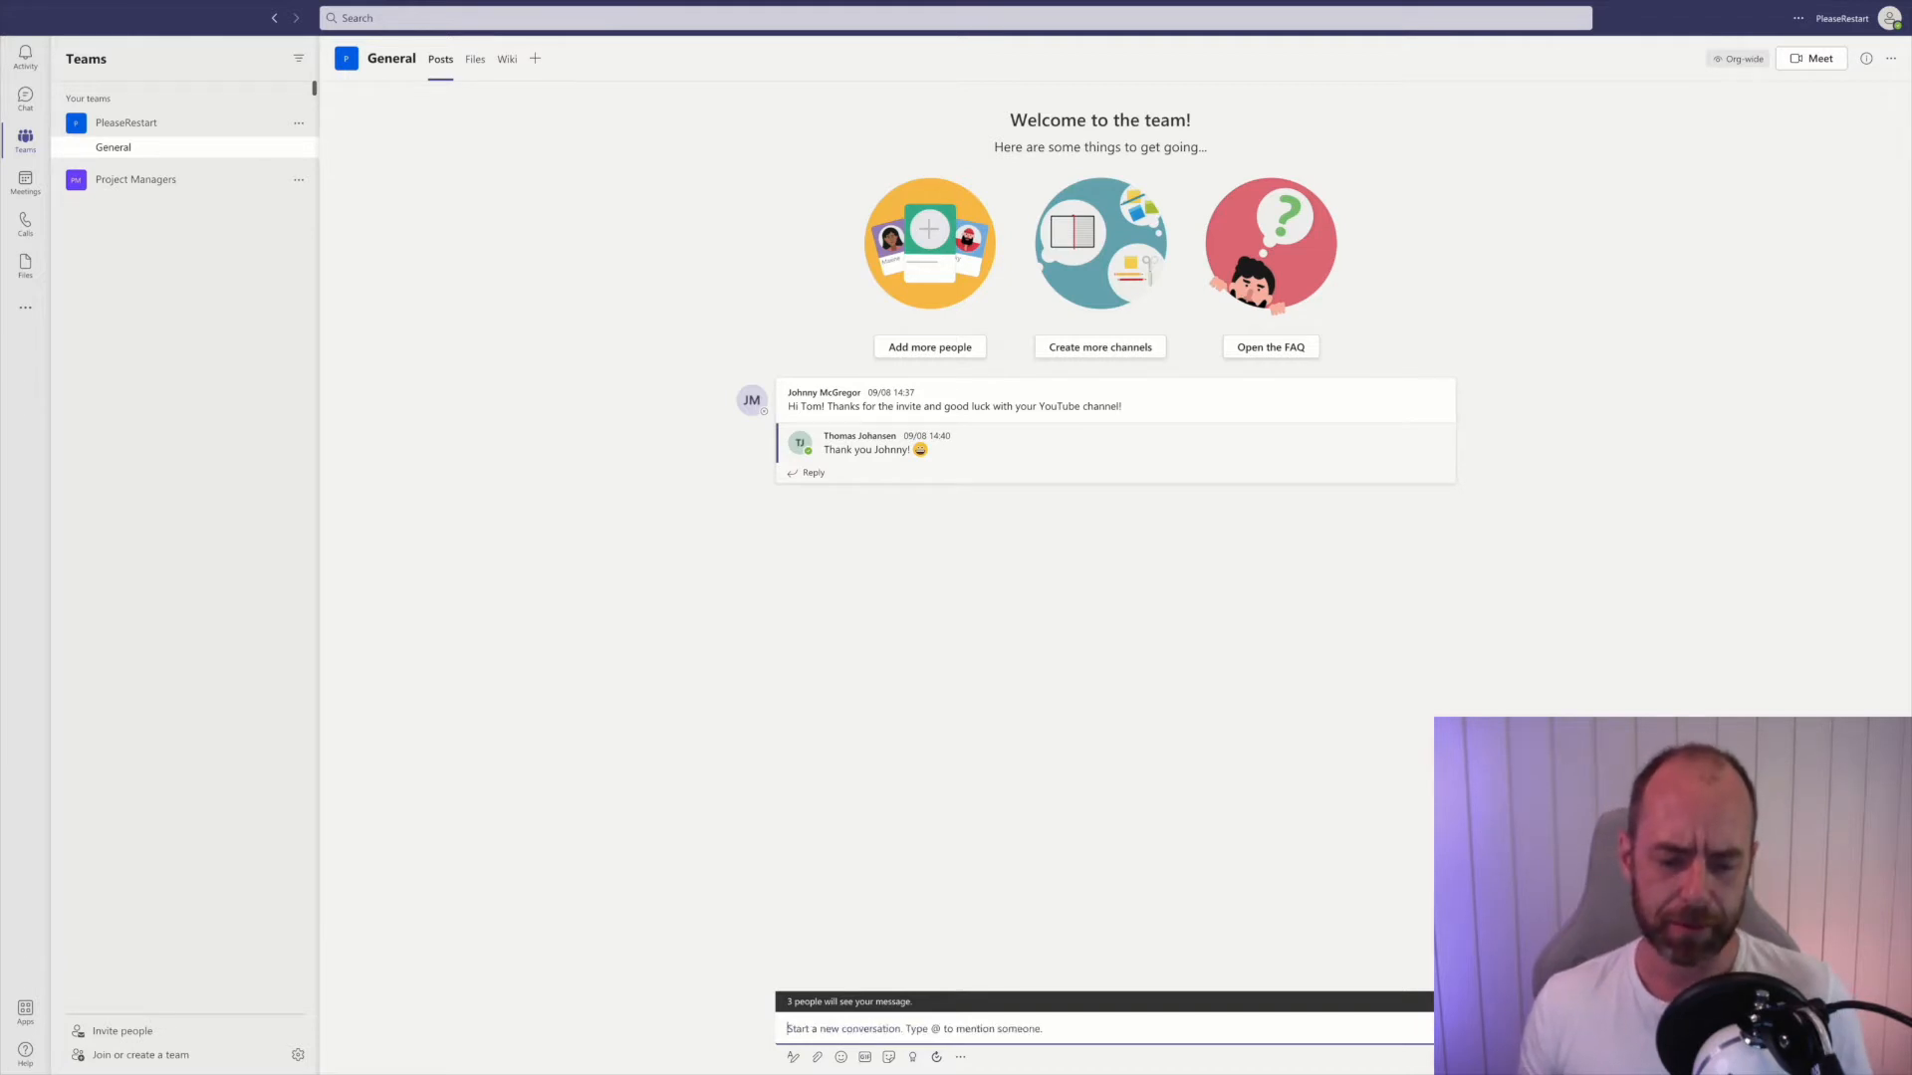
type("@please")
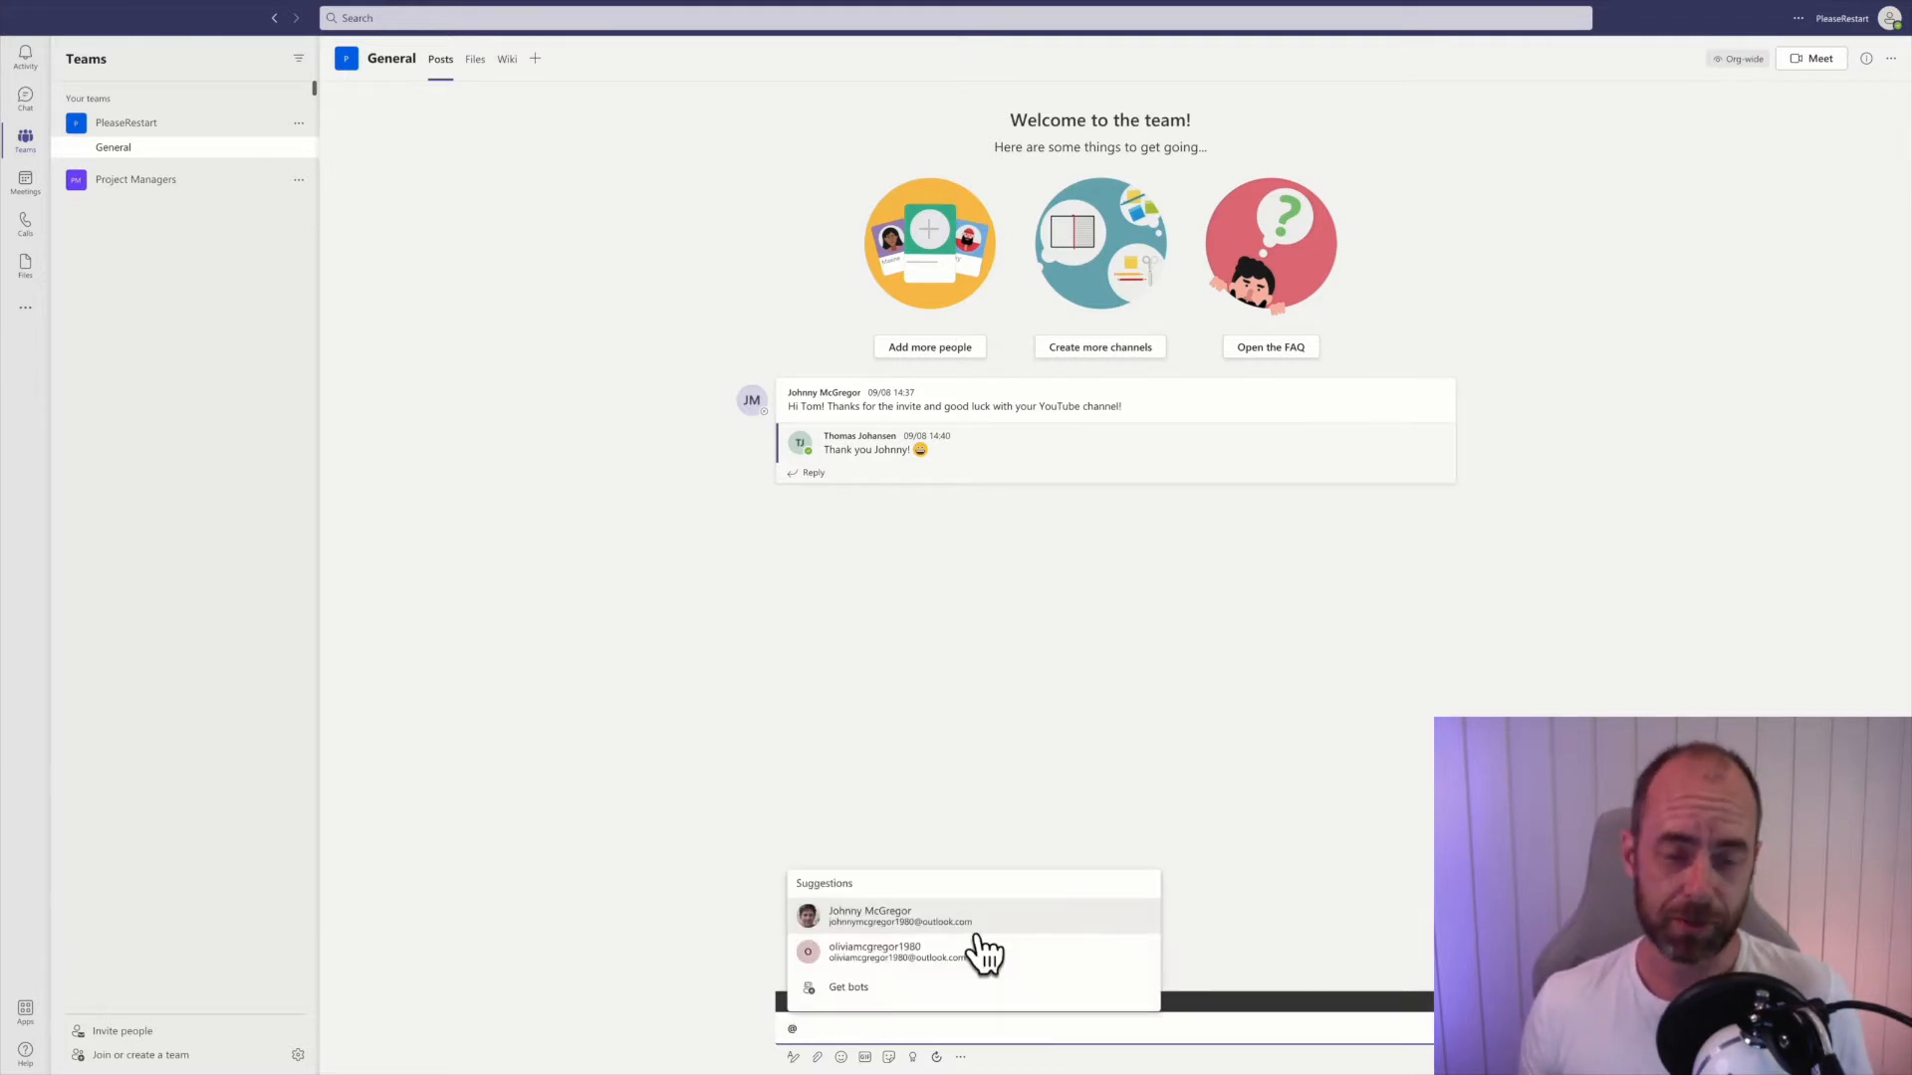
key("Return")
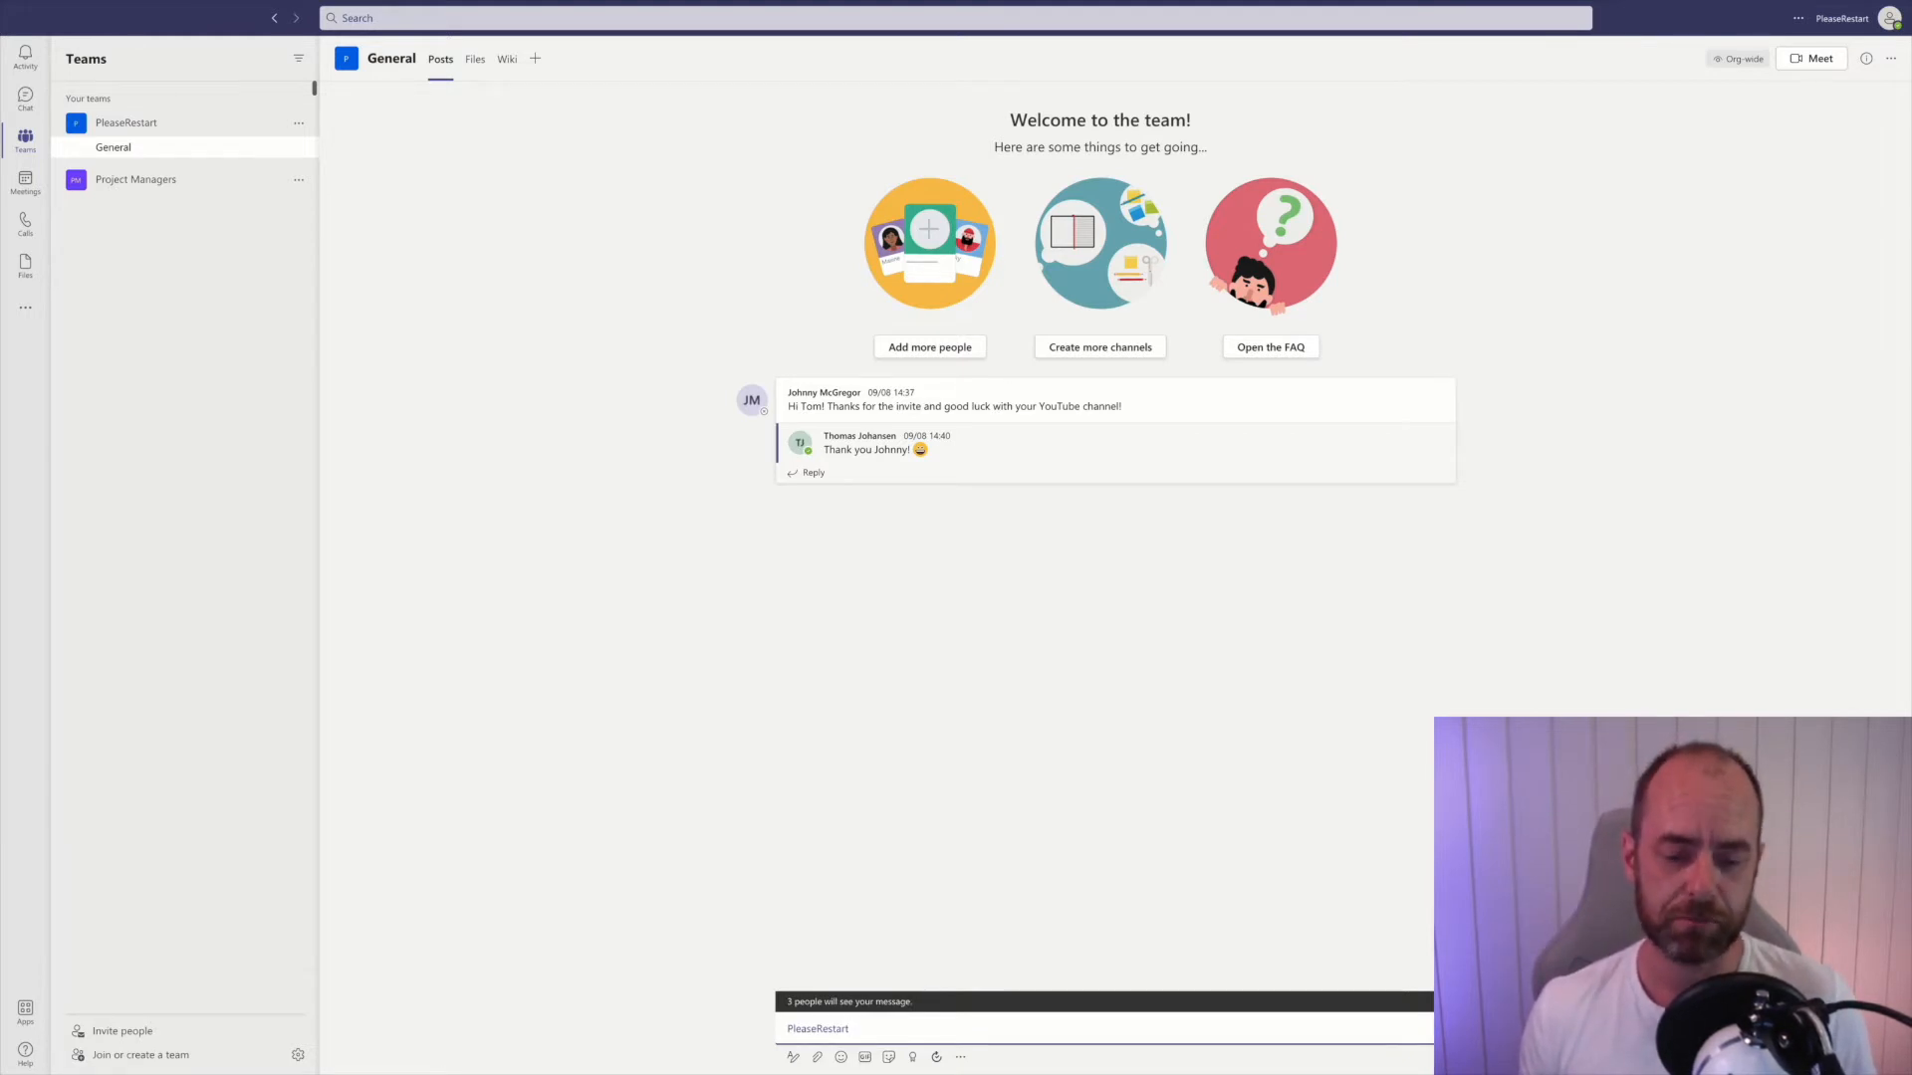
key("BackSpace")
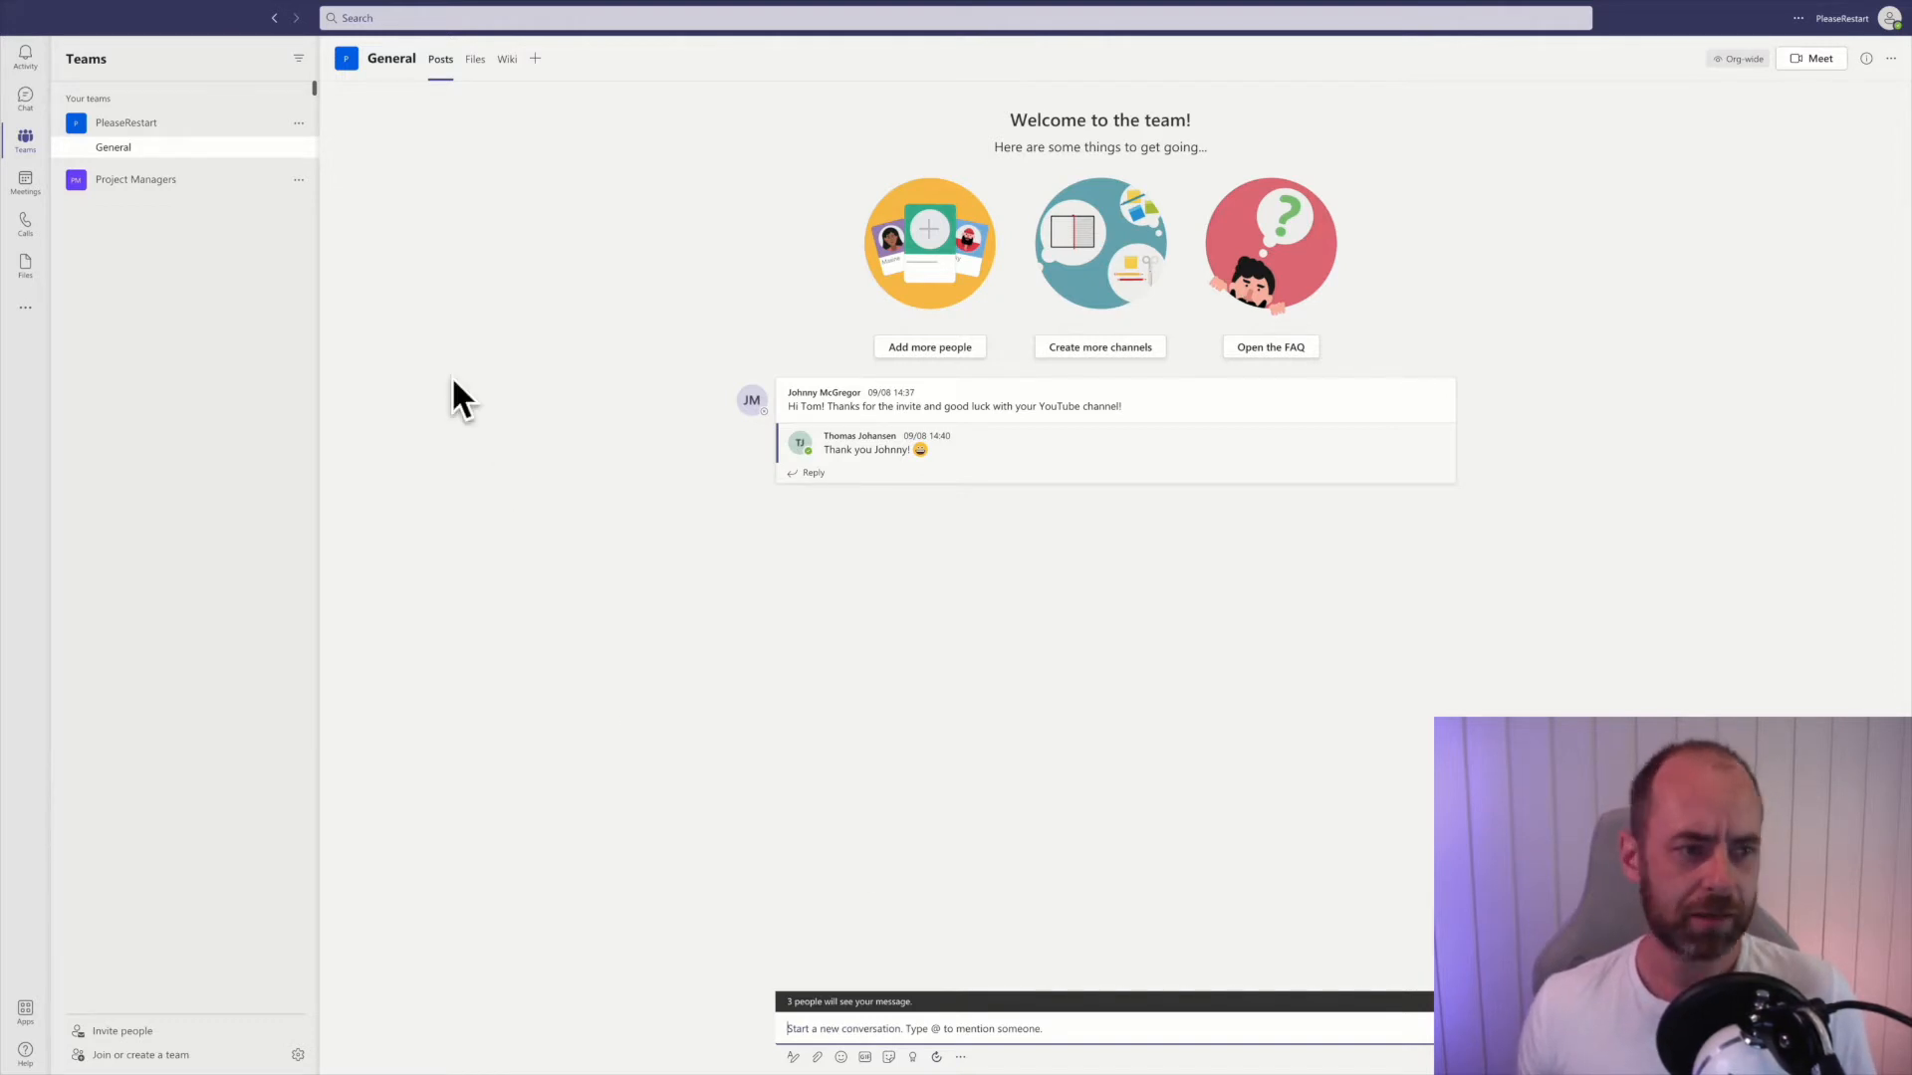
- Start creating a new tag from the PleaseRestart team's Tags view
left_click(299, 126)
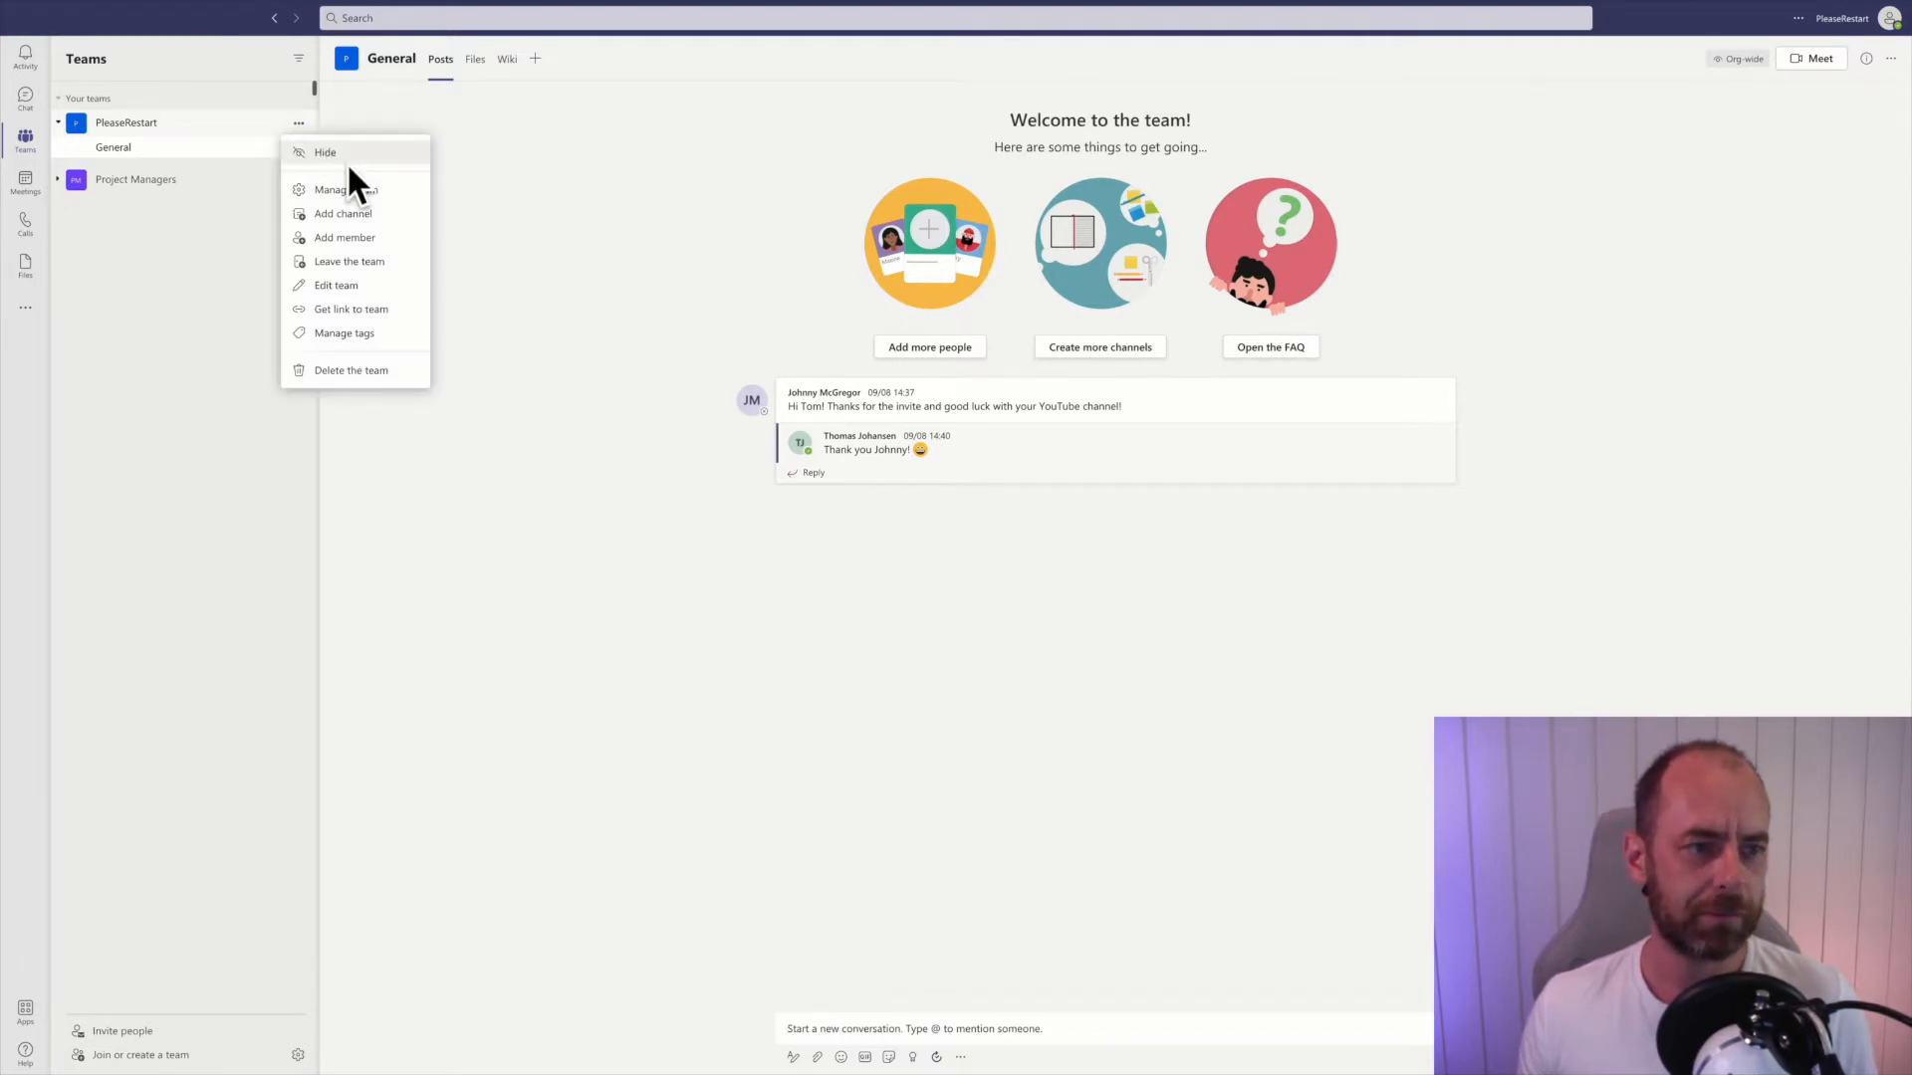
left_click(385, 332)
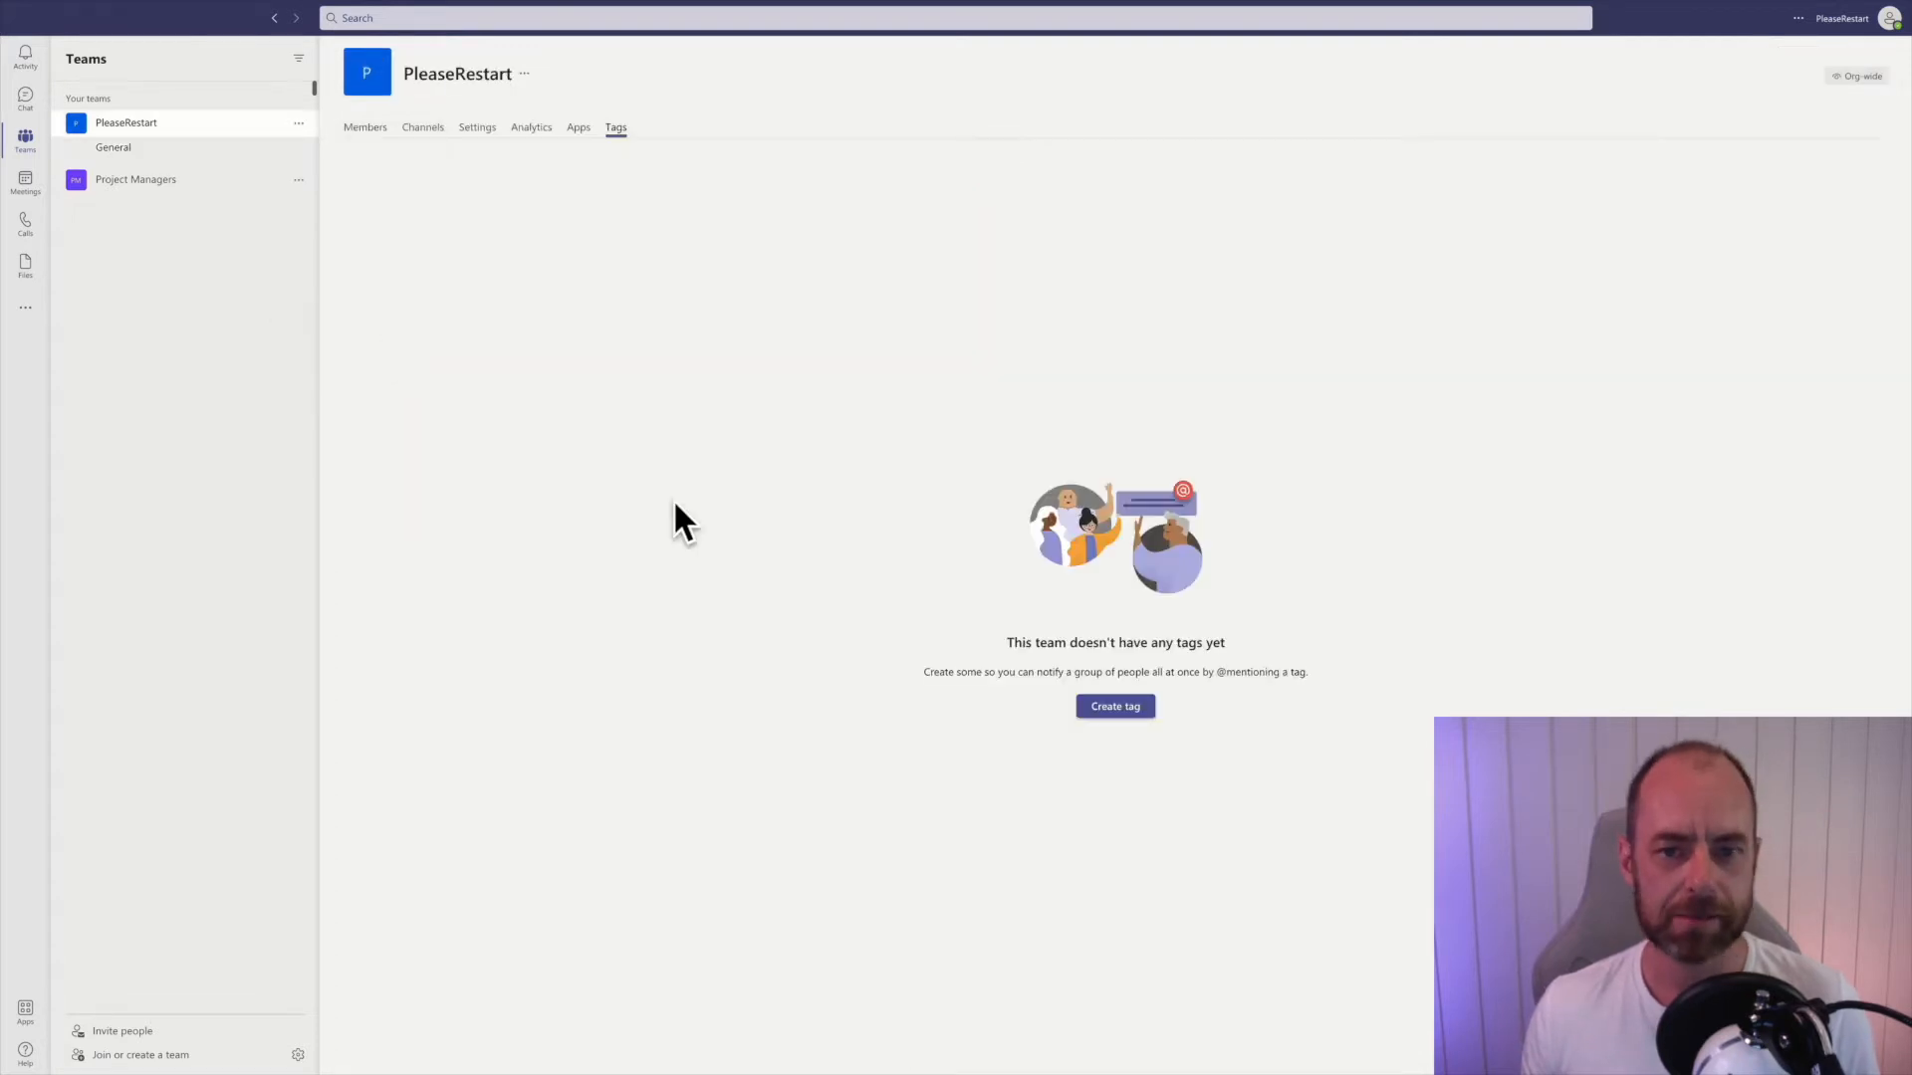
left_click(1123, 706)
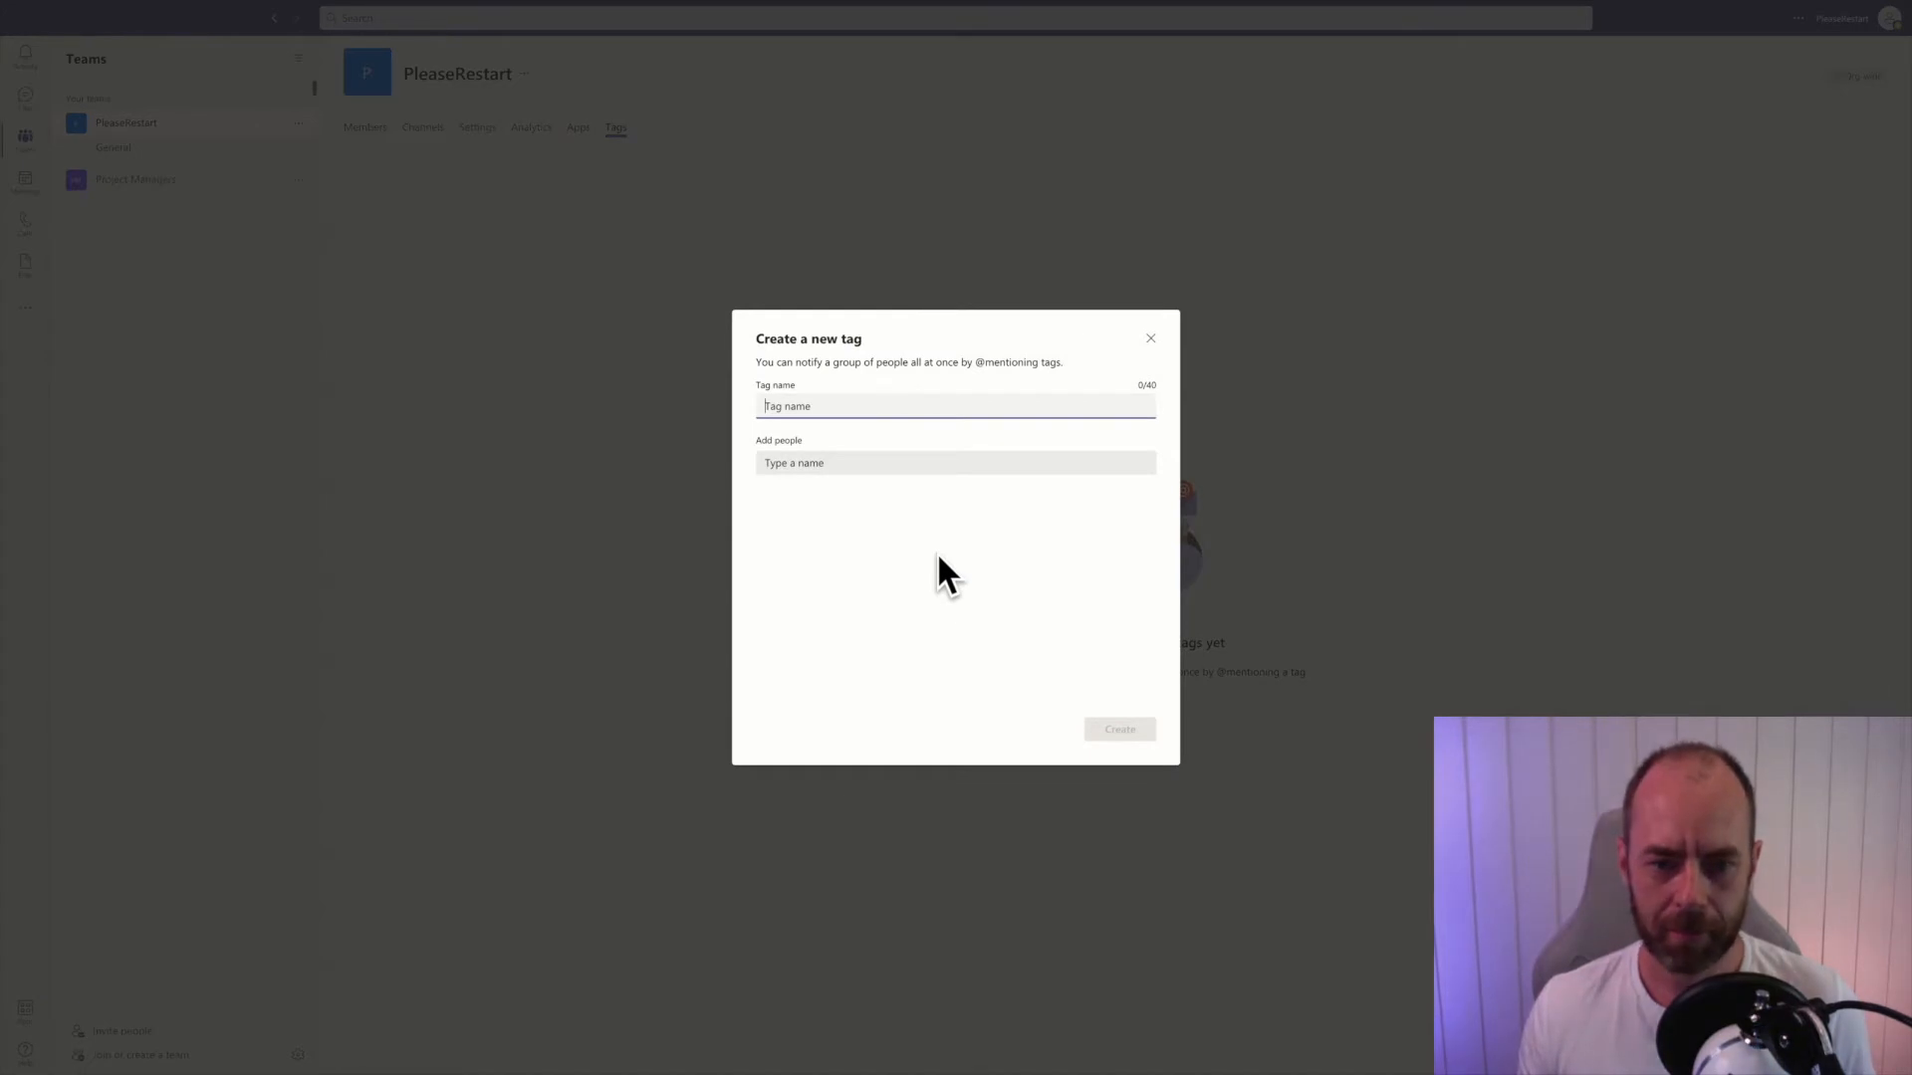
type("VI")
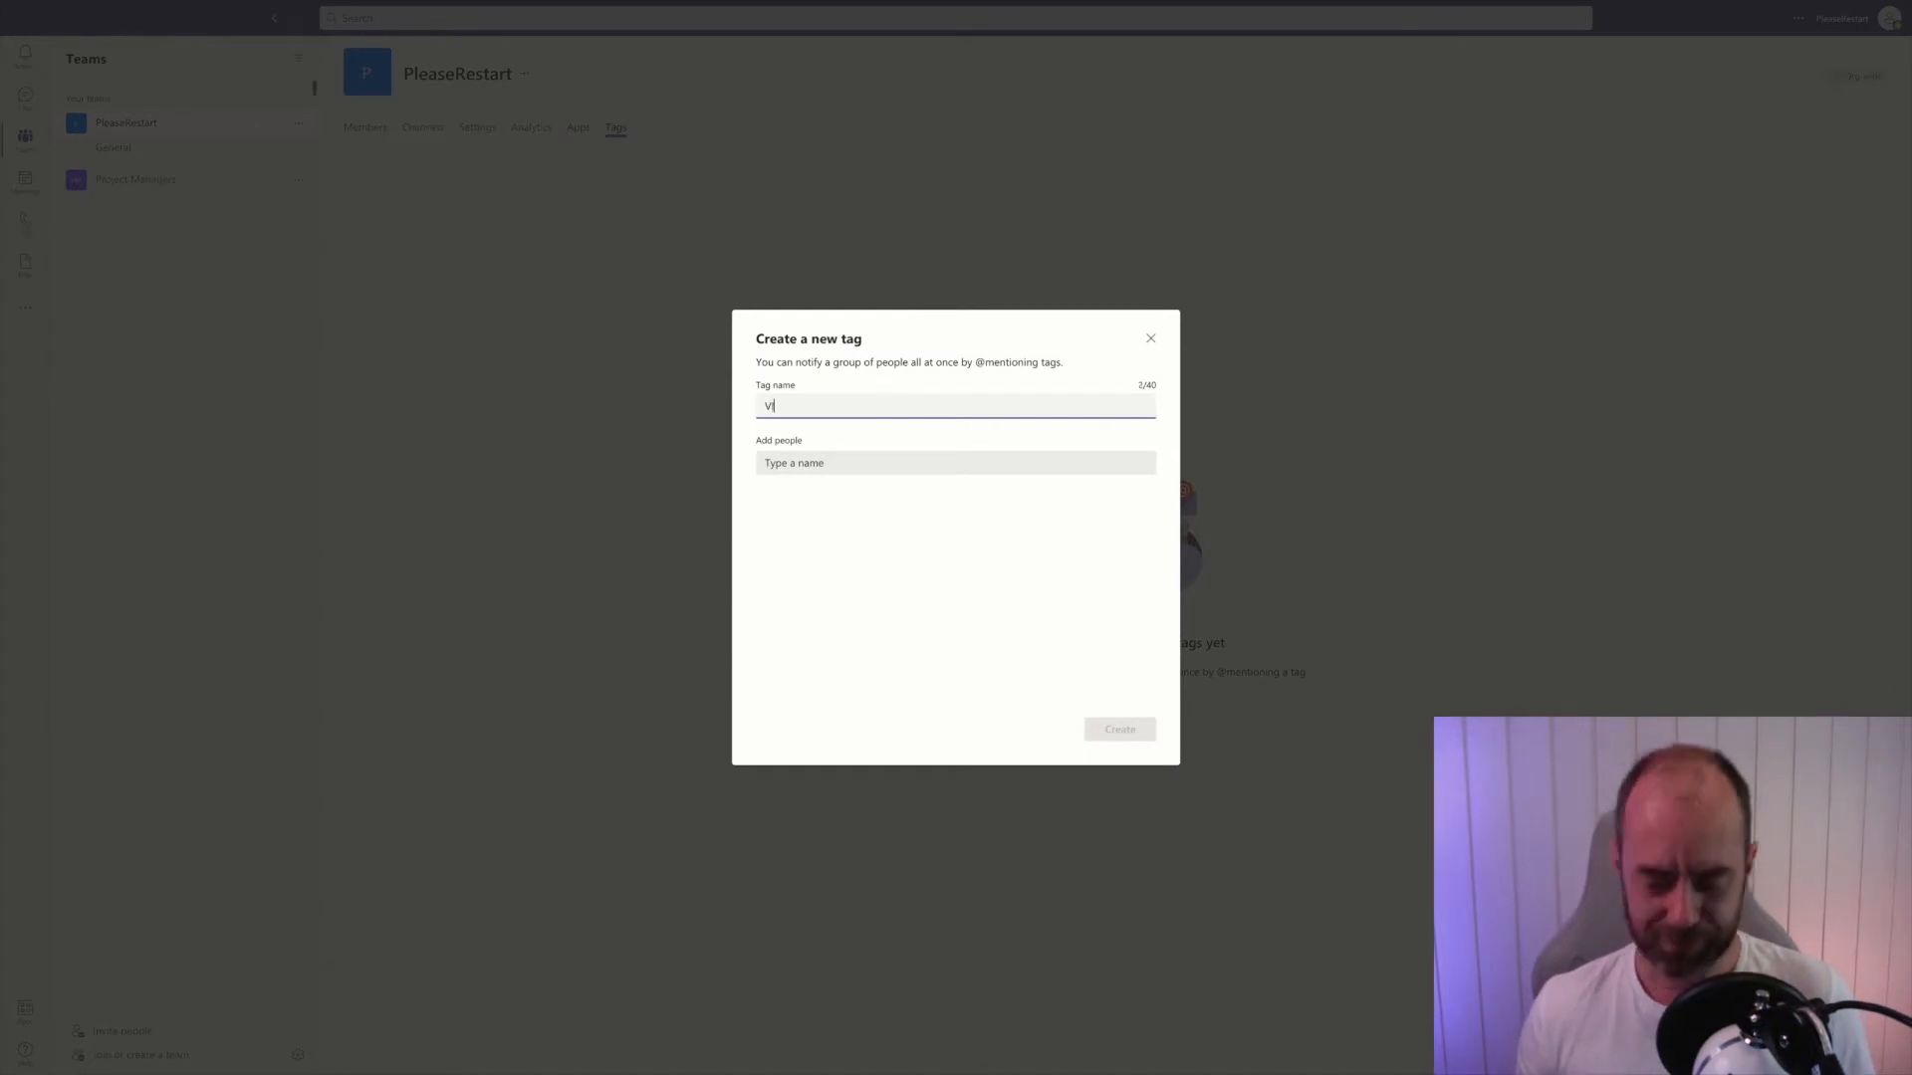
type("P")
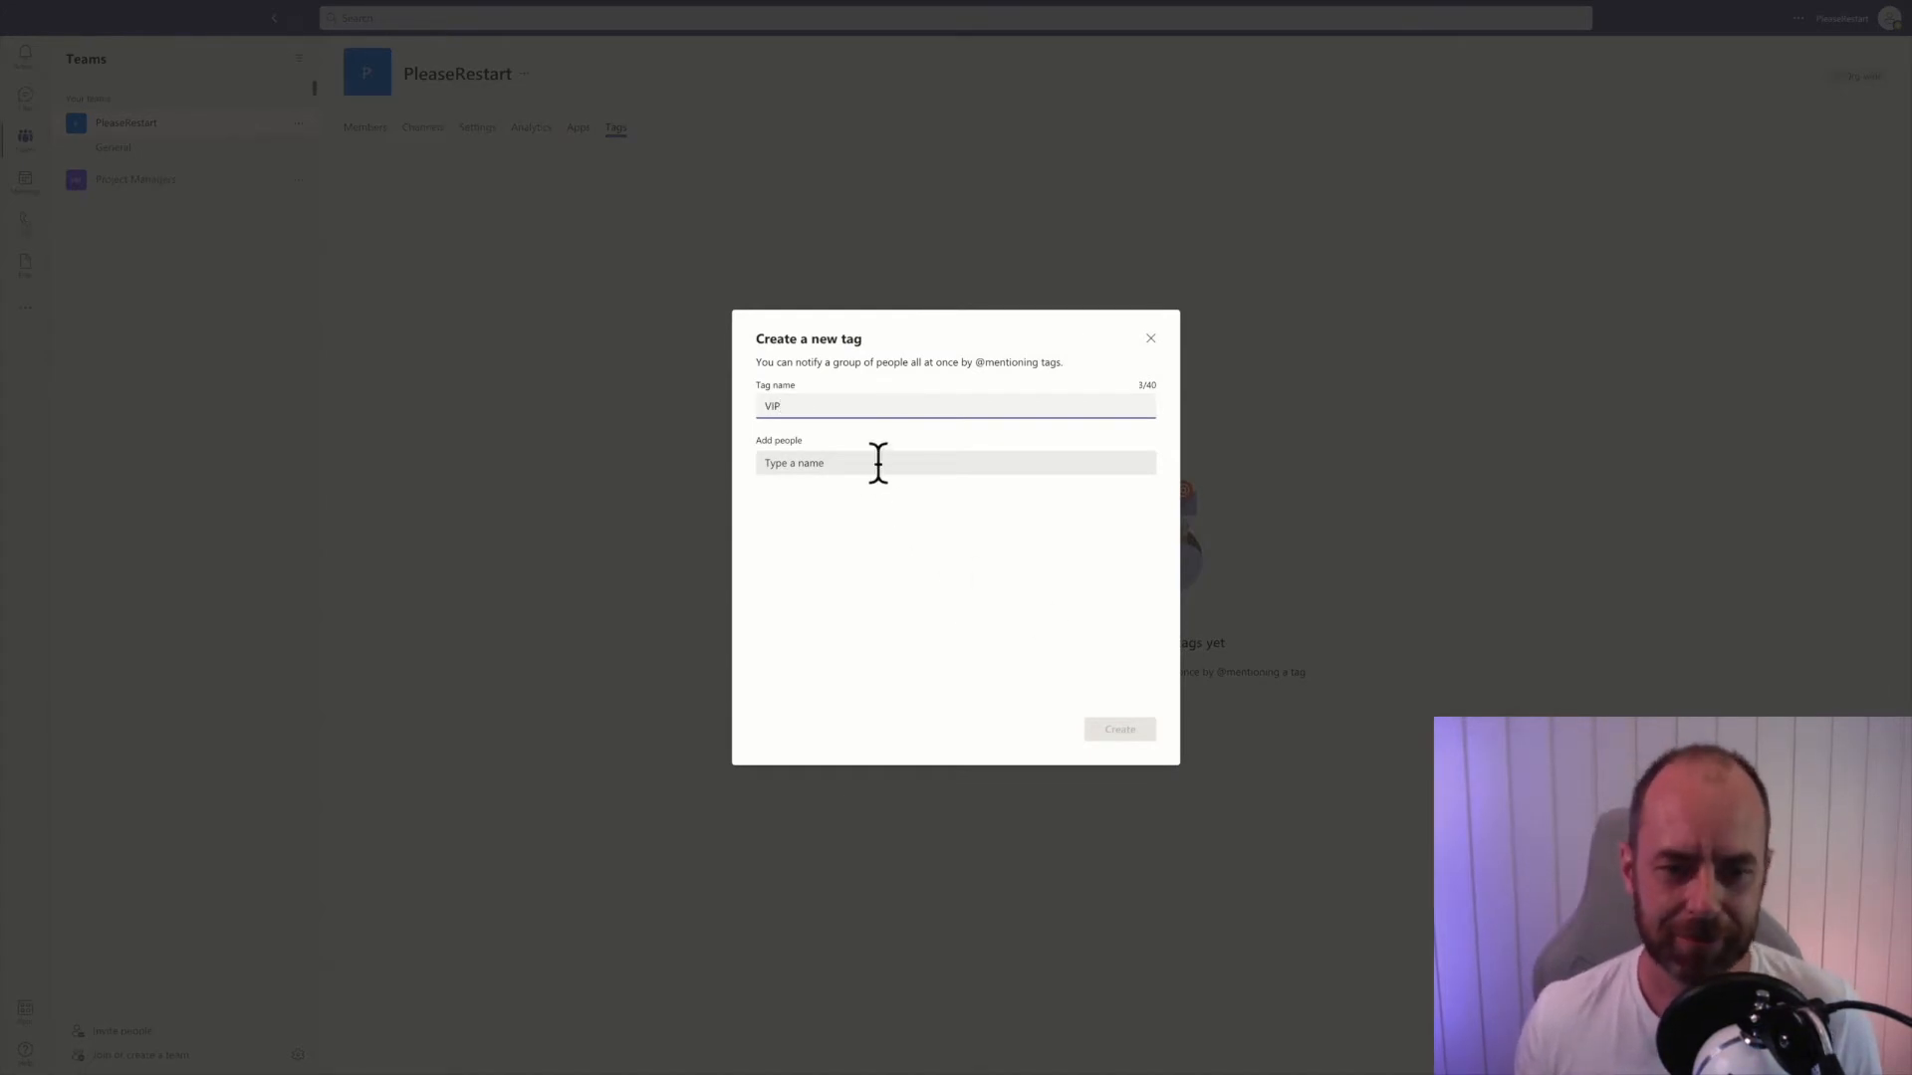
- Name the tag VIP, add two suggested team members, and create it
left_click(870, 463)
type("john")
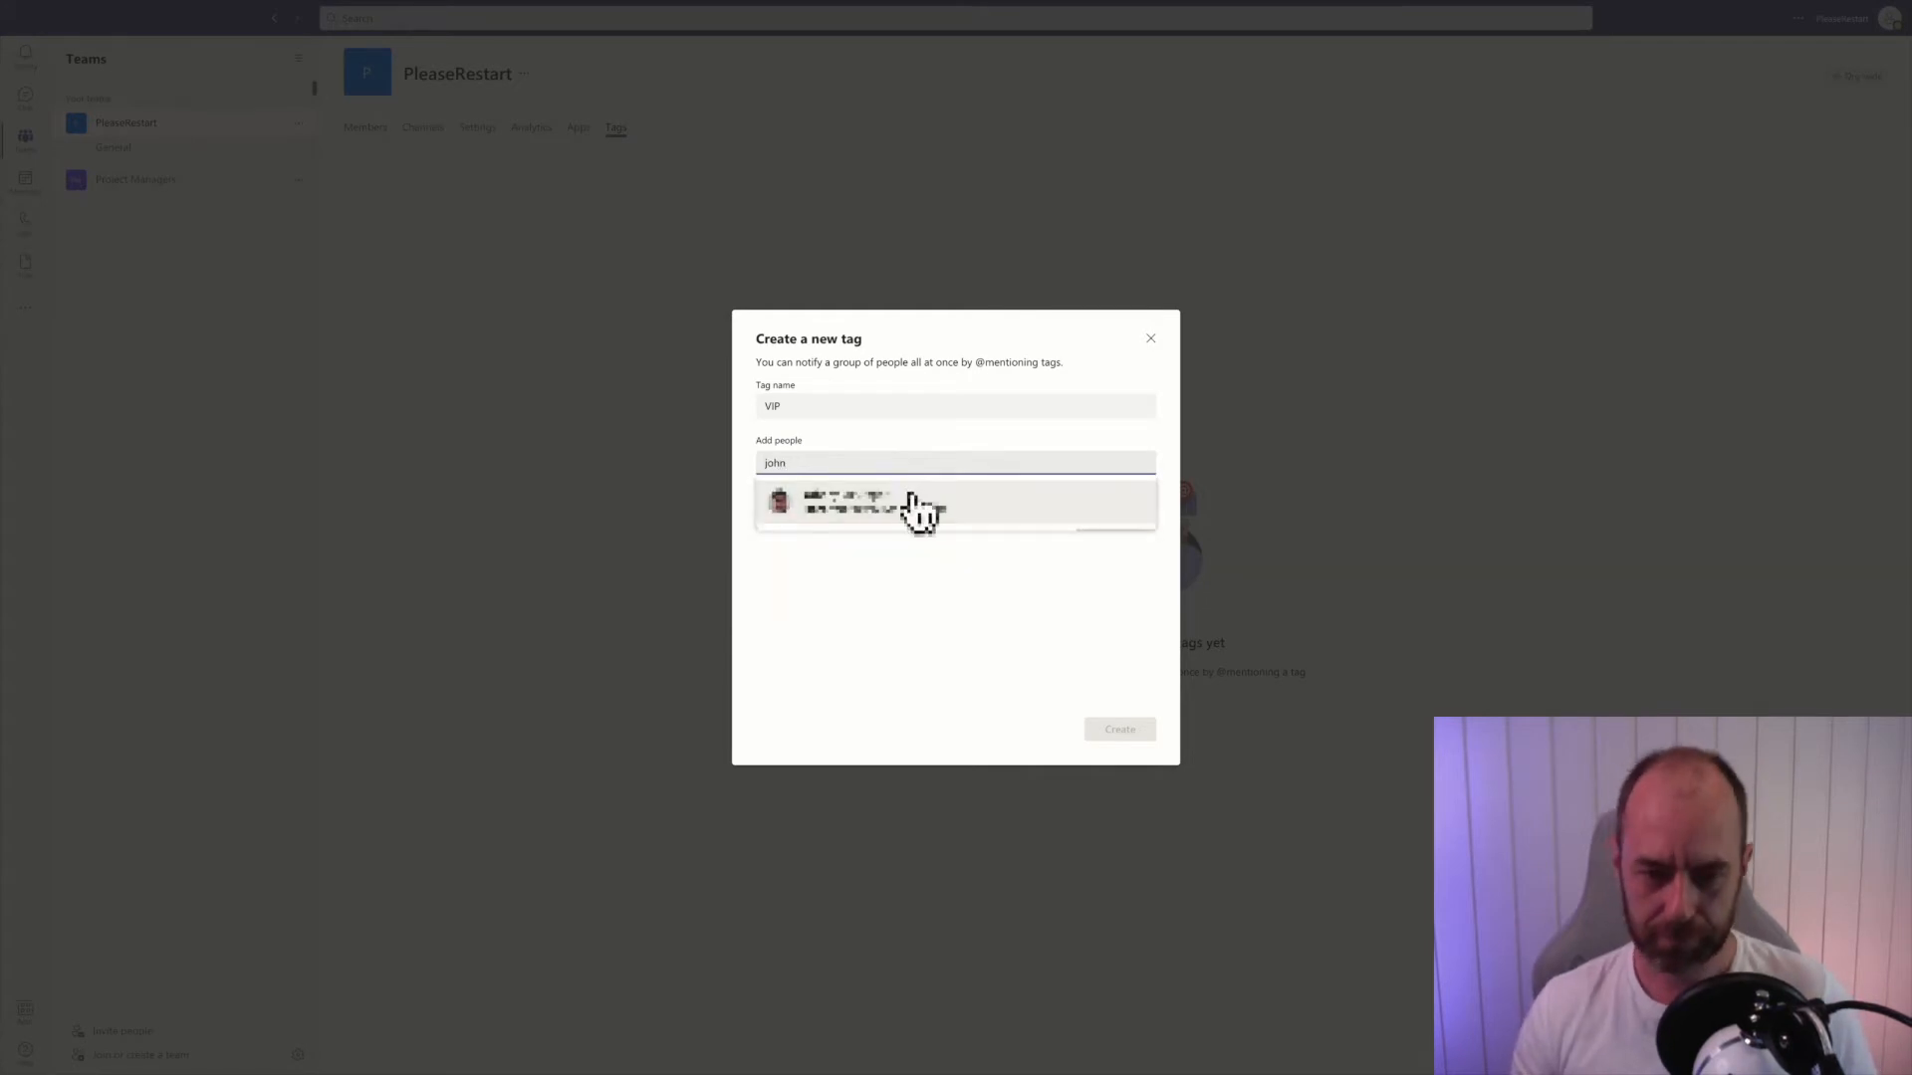
left_click(919, 509)
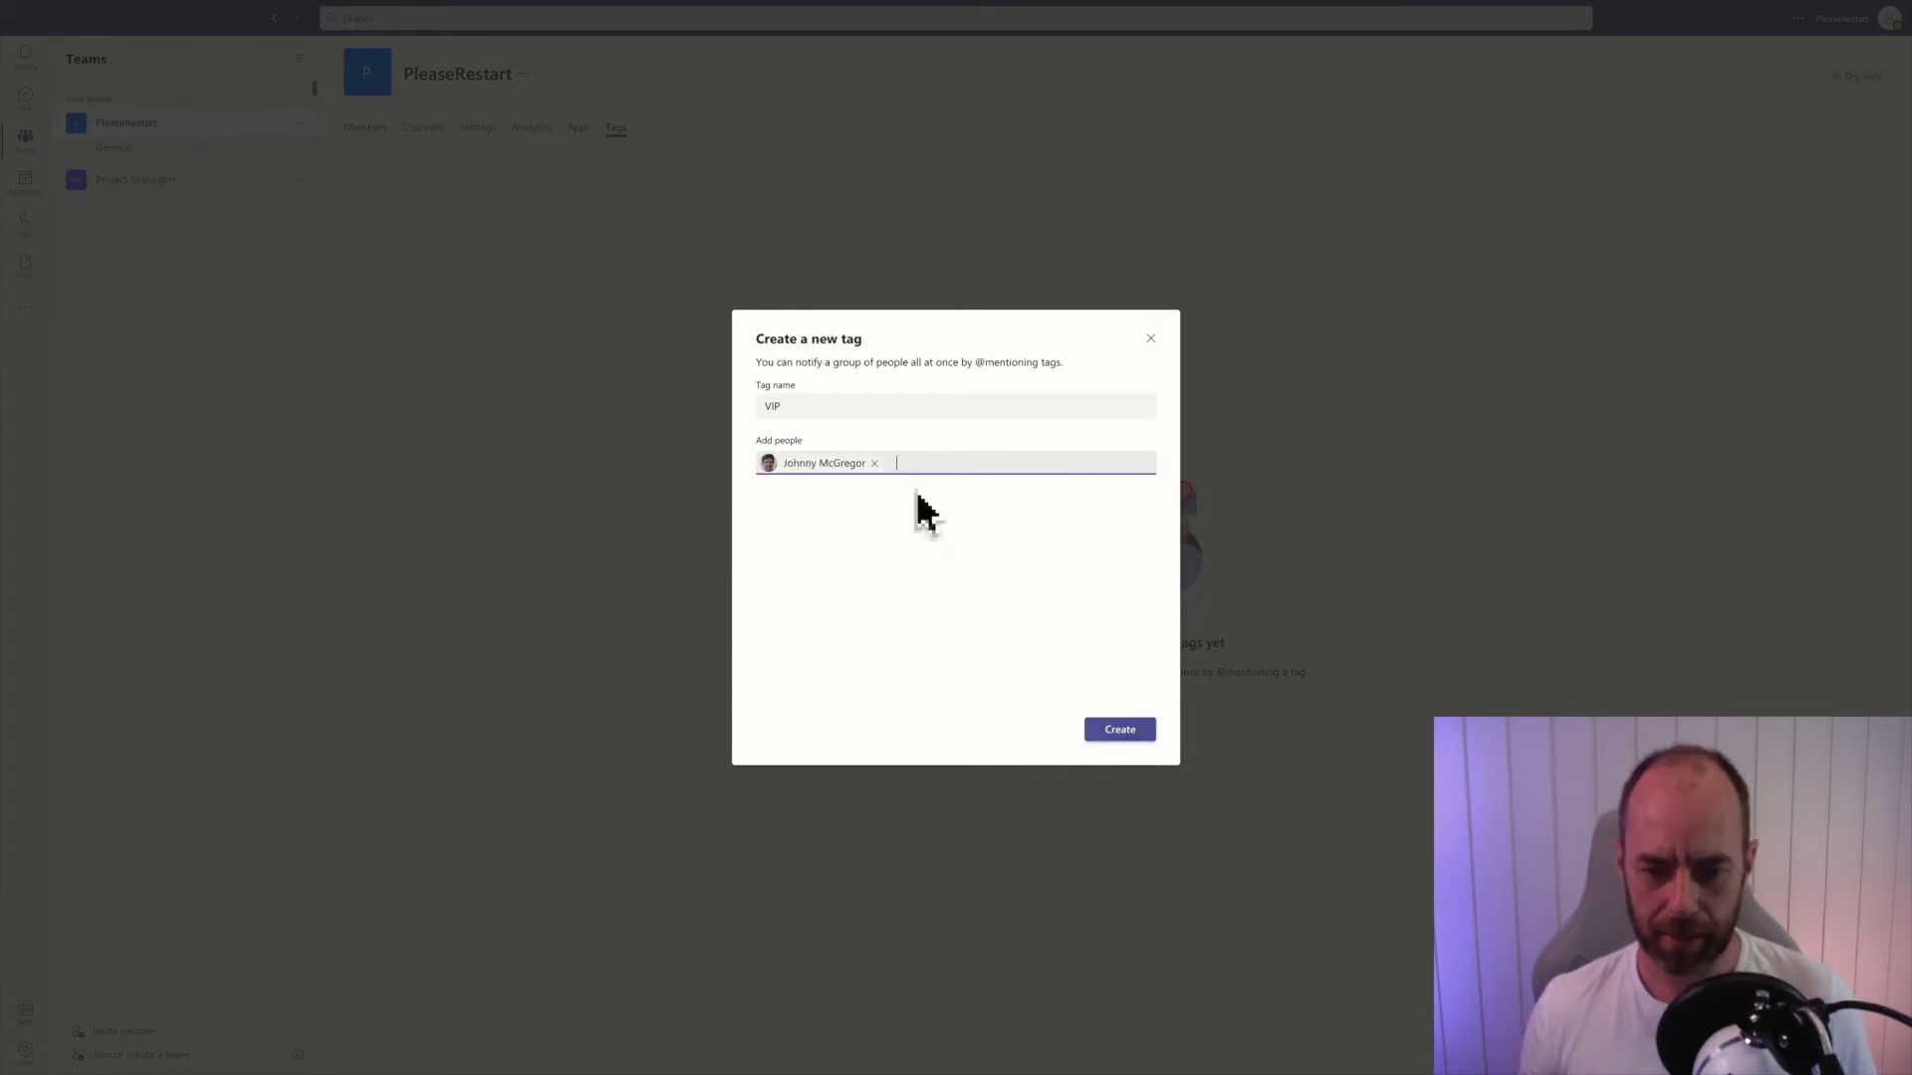
type("thom")
left_click(892, 520)
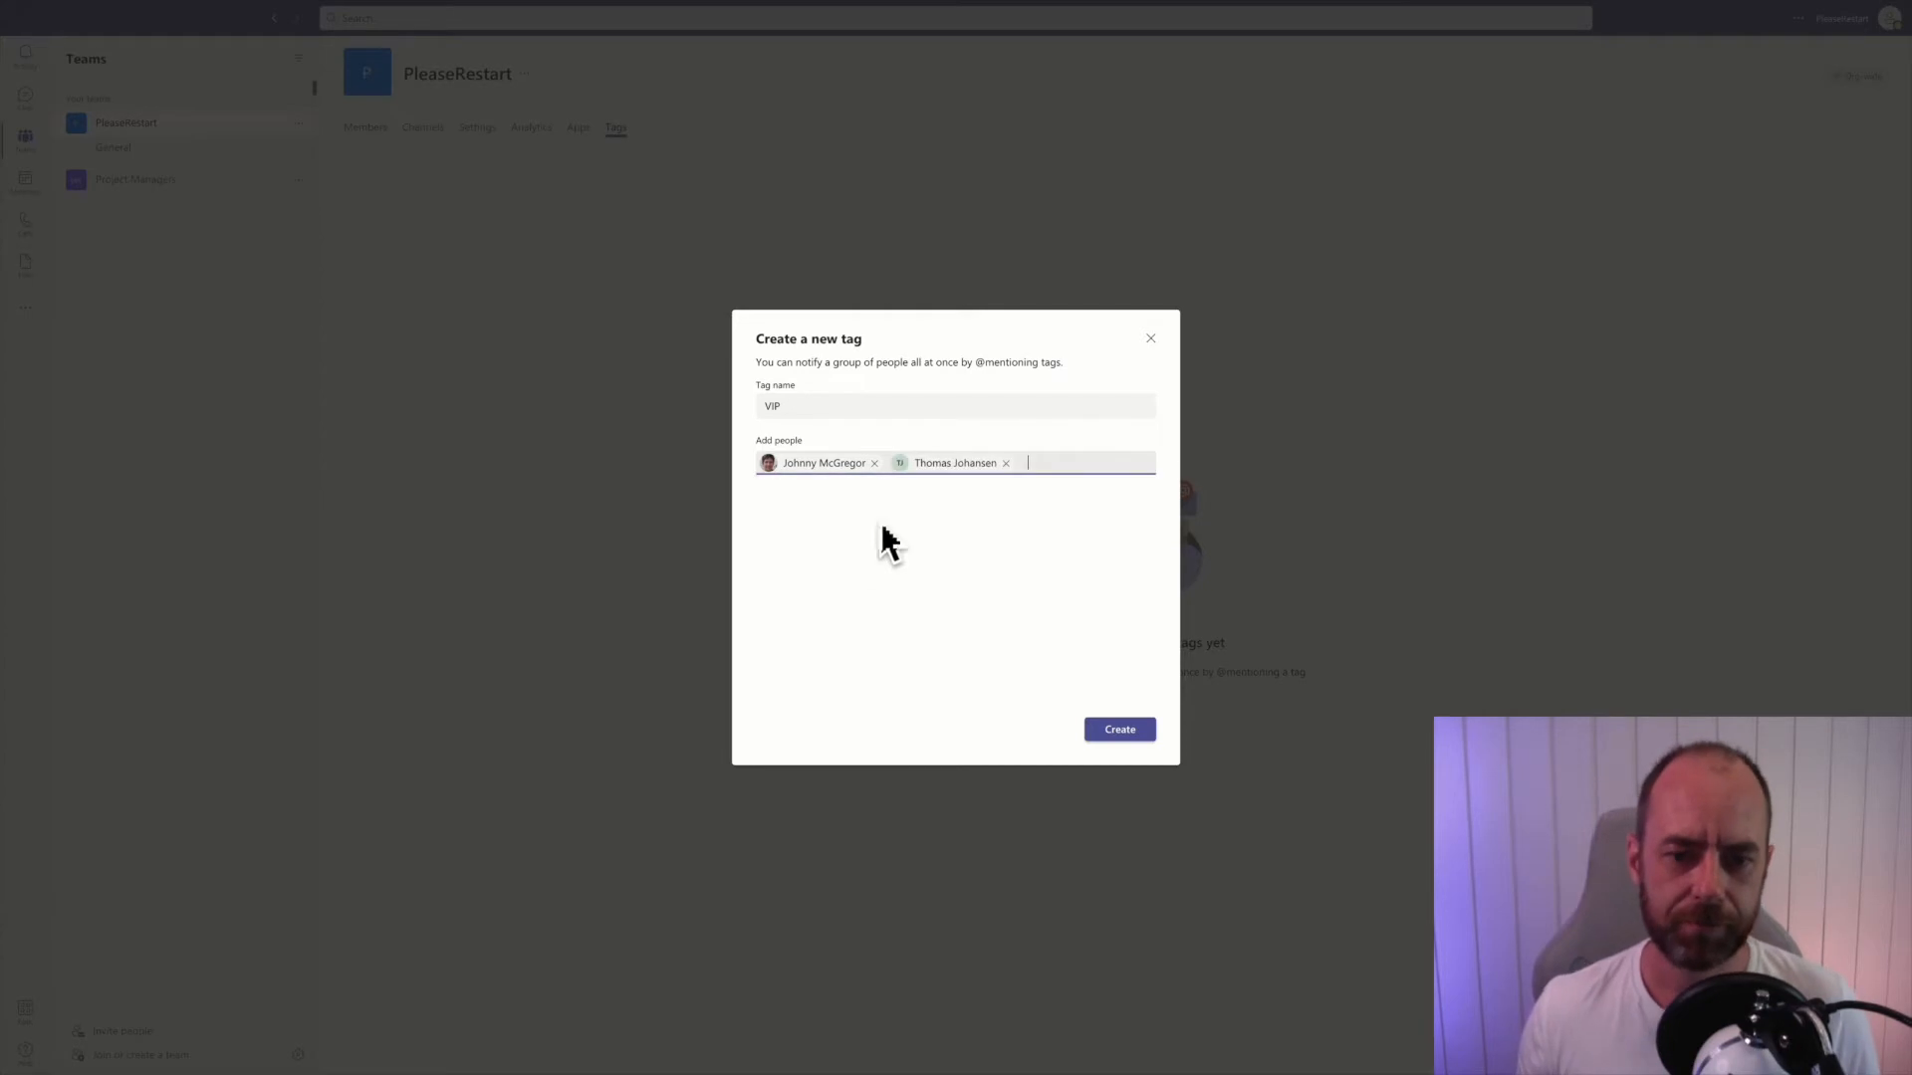
left_click(1120, 730)
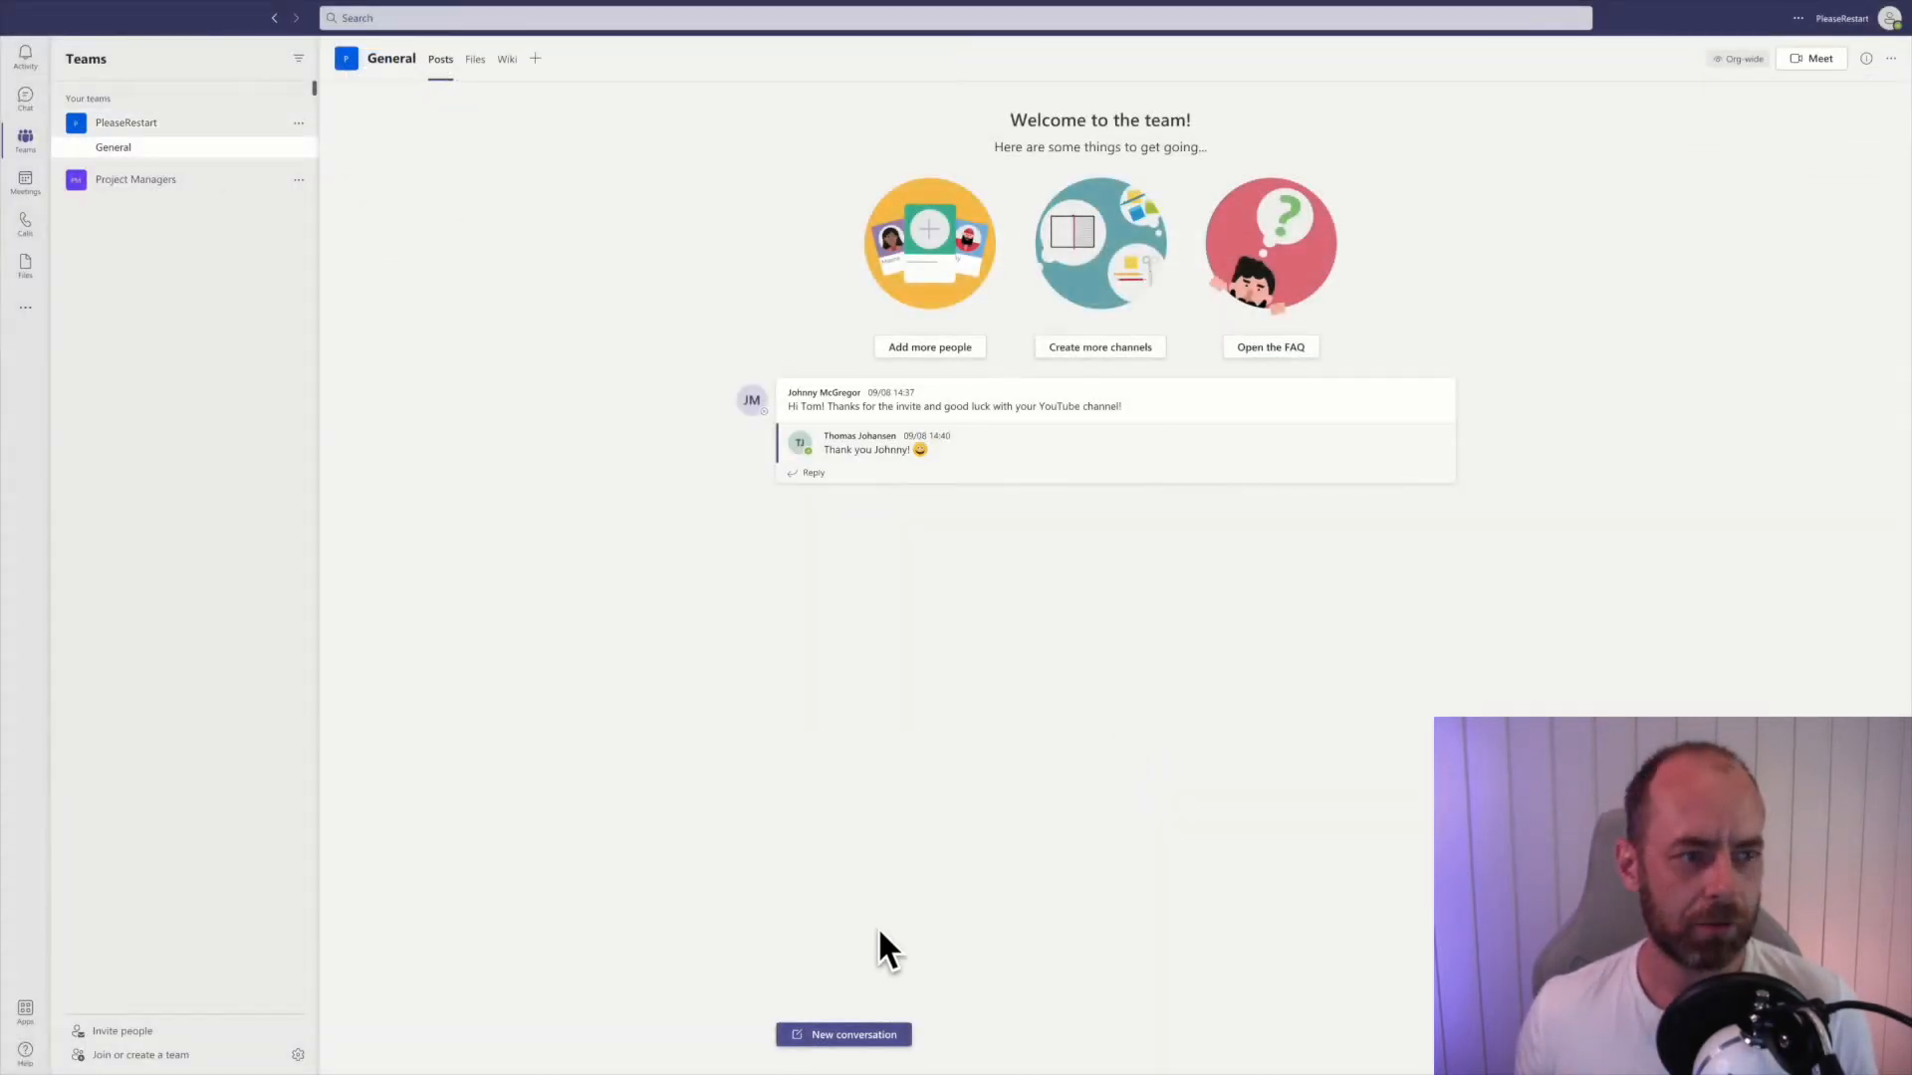
- Mention the VIP tag in a new General channel conversation
left_click(857, 1018)
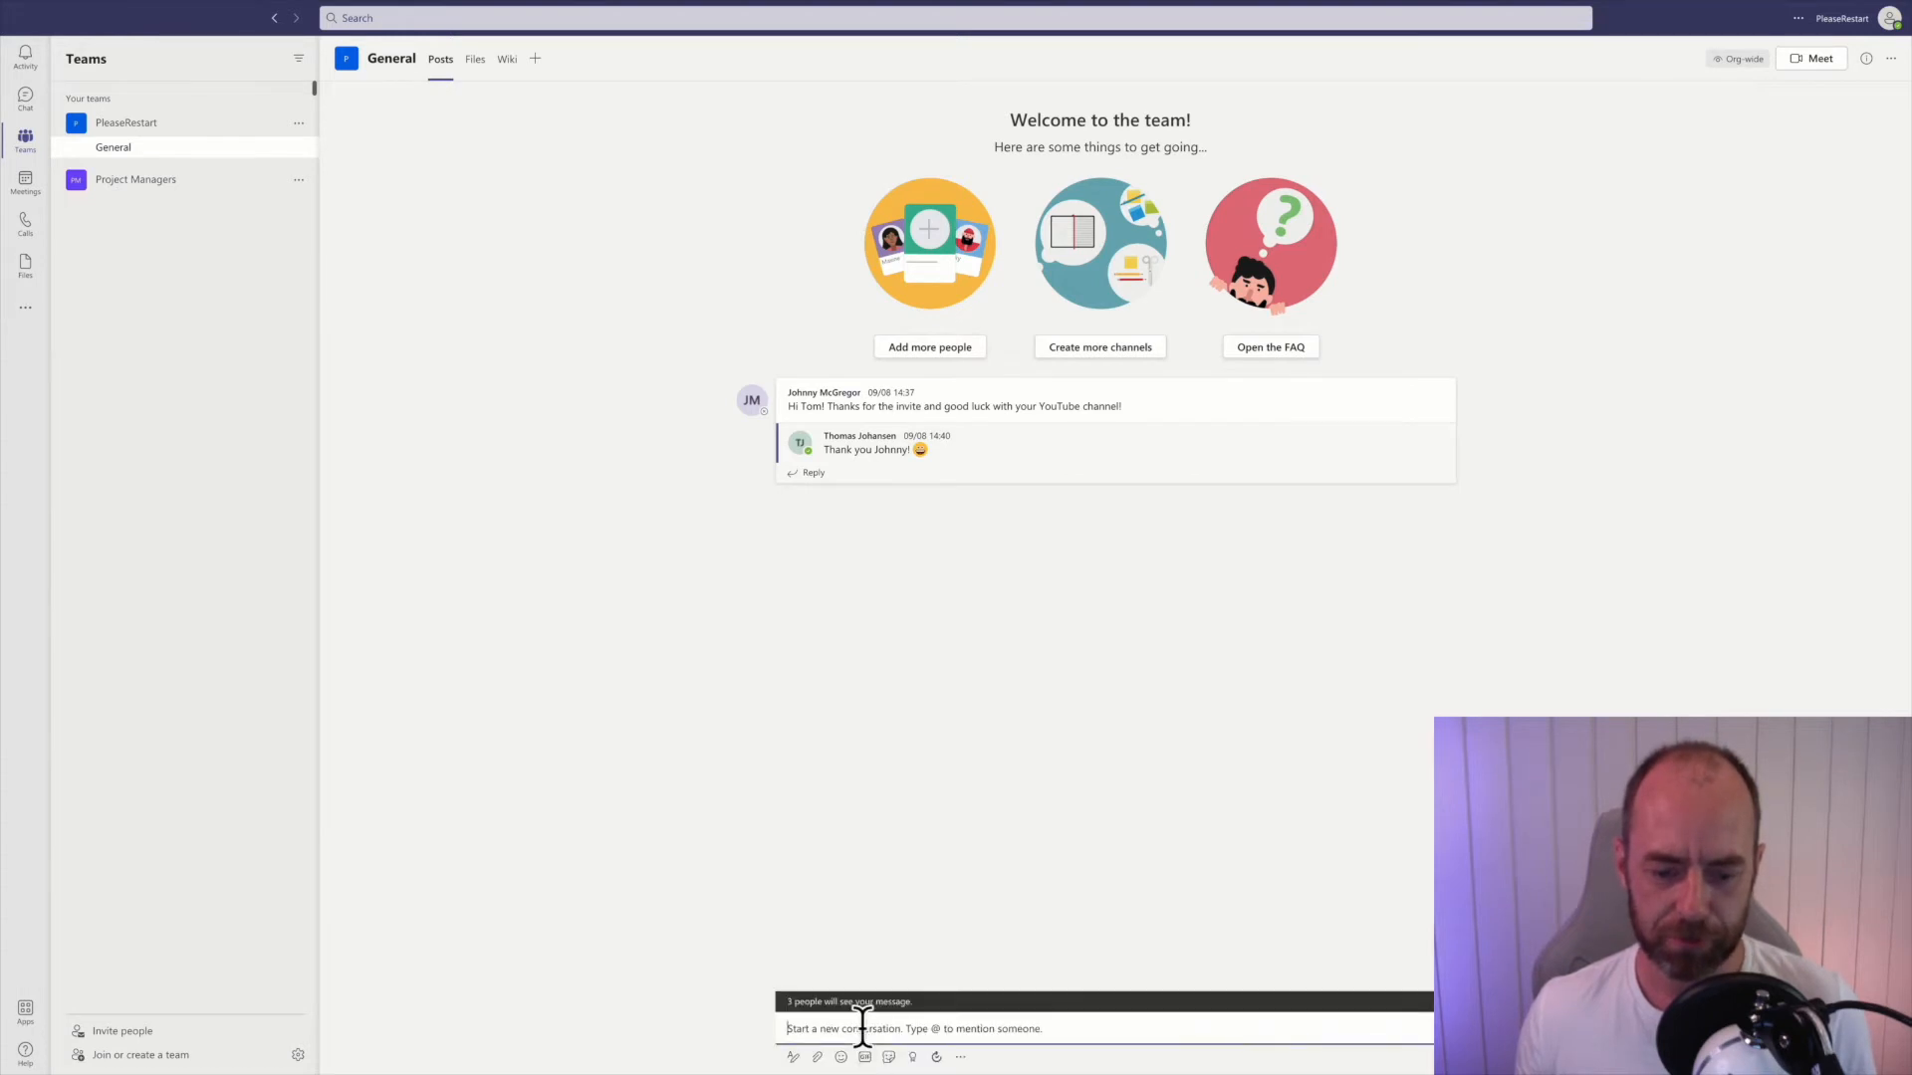
type("@")
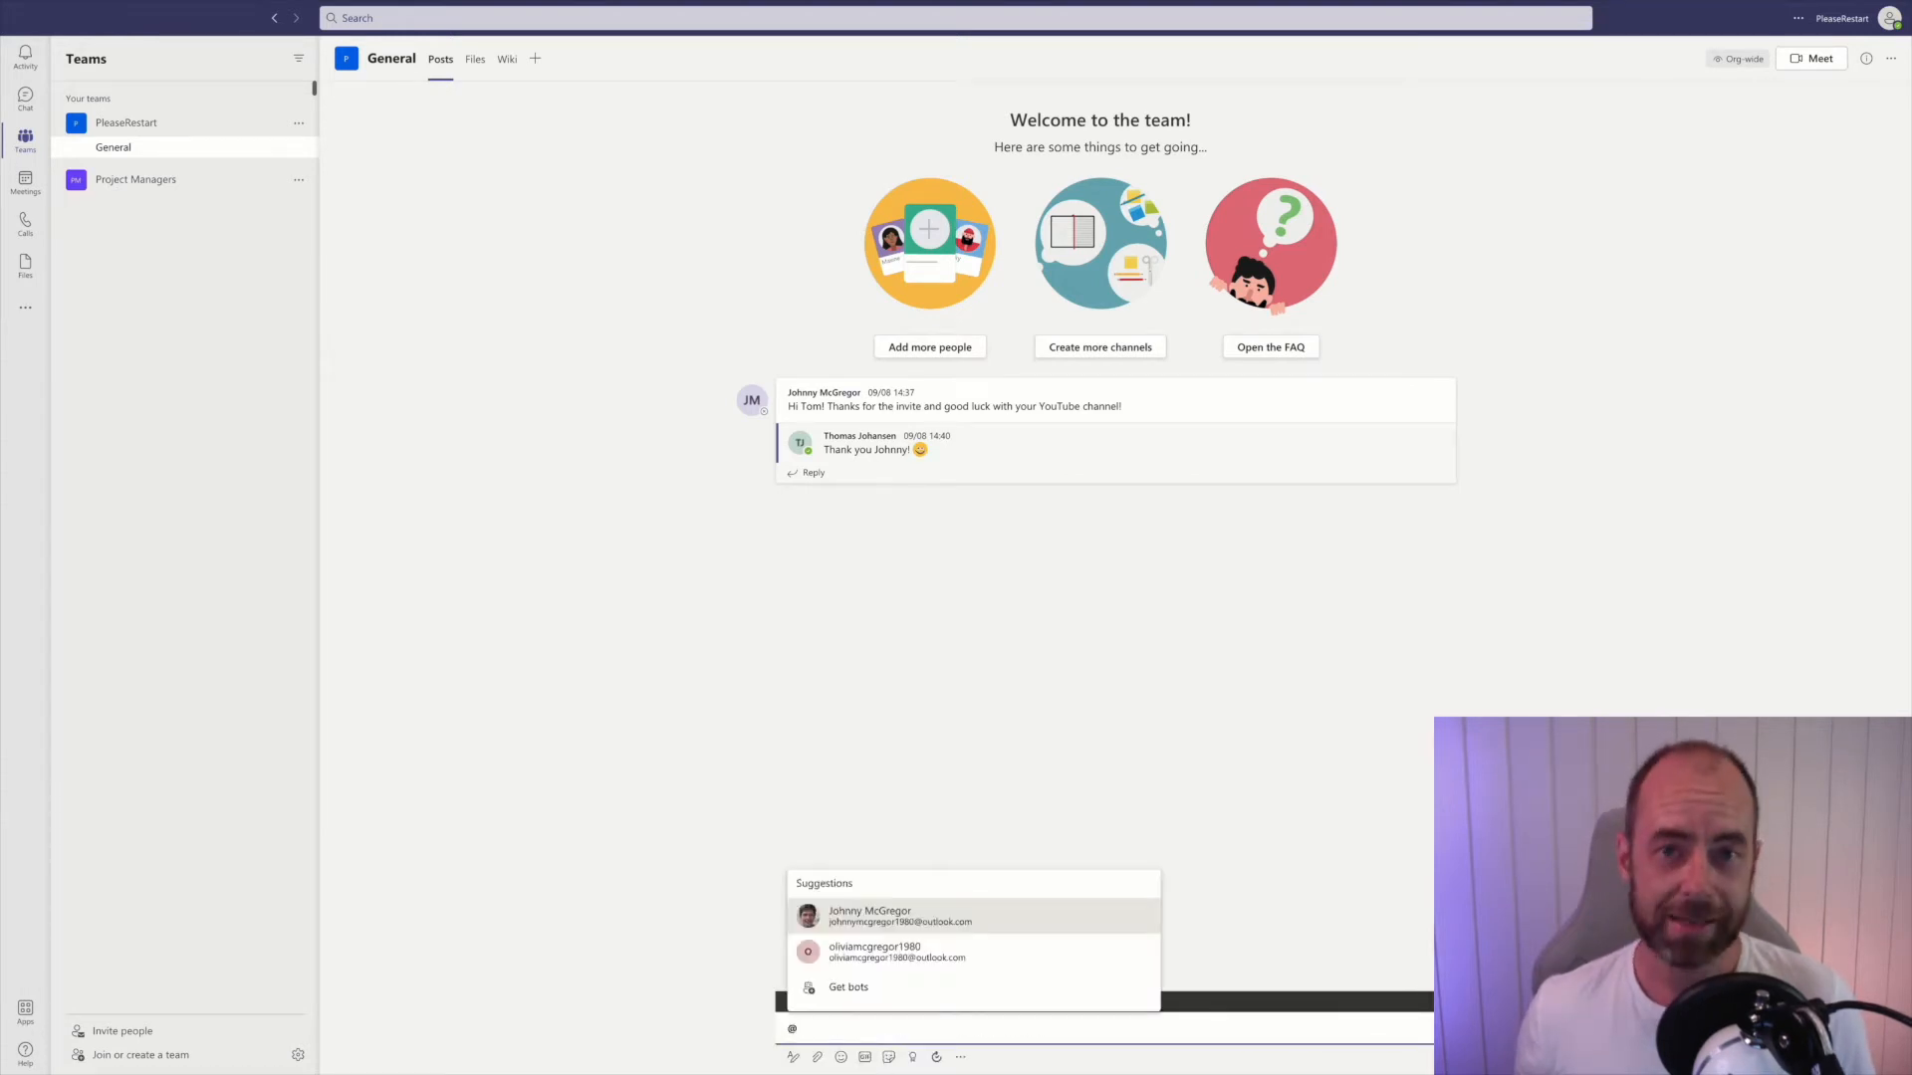
type("vip")
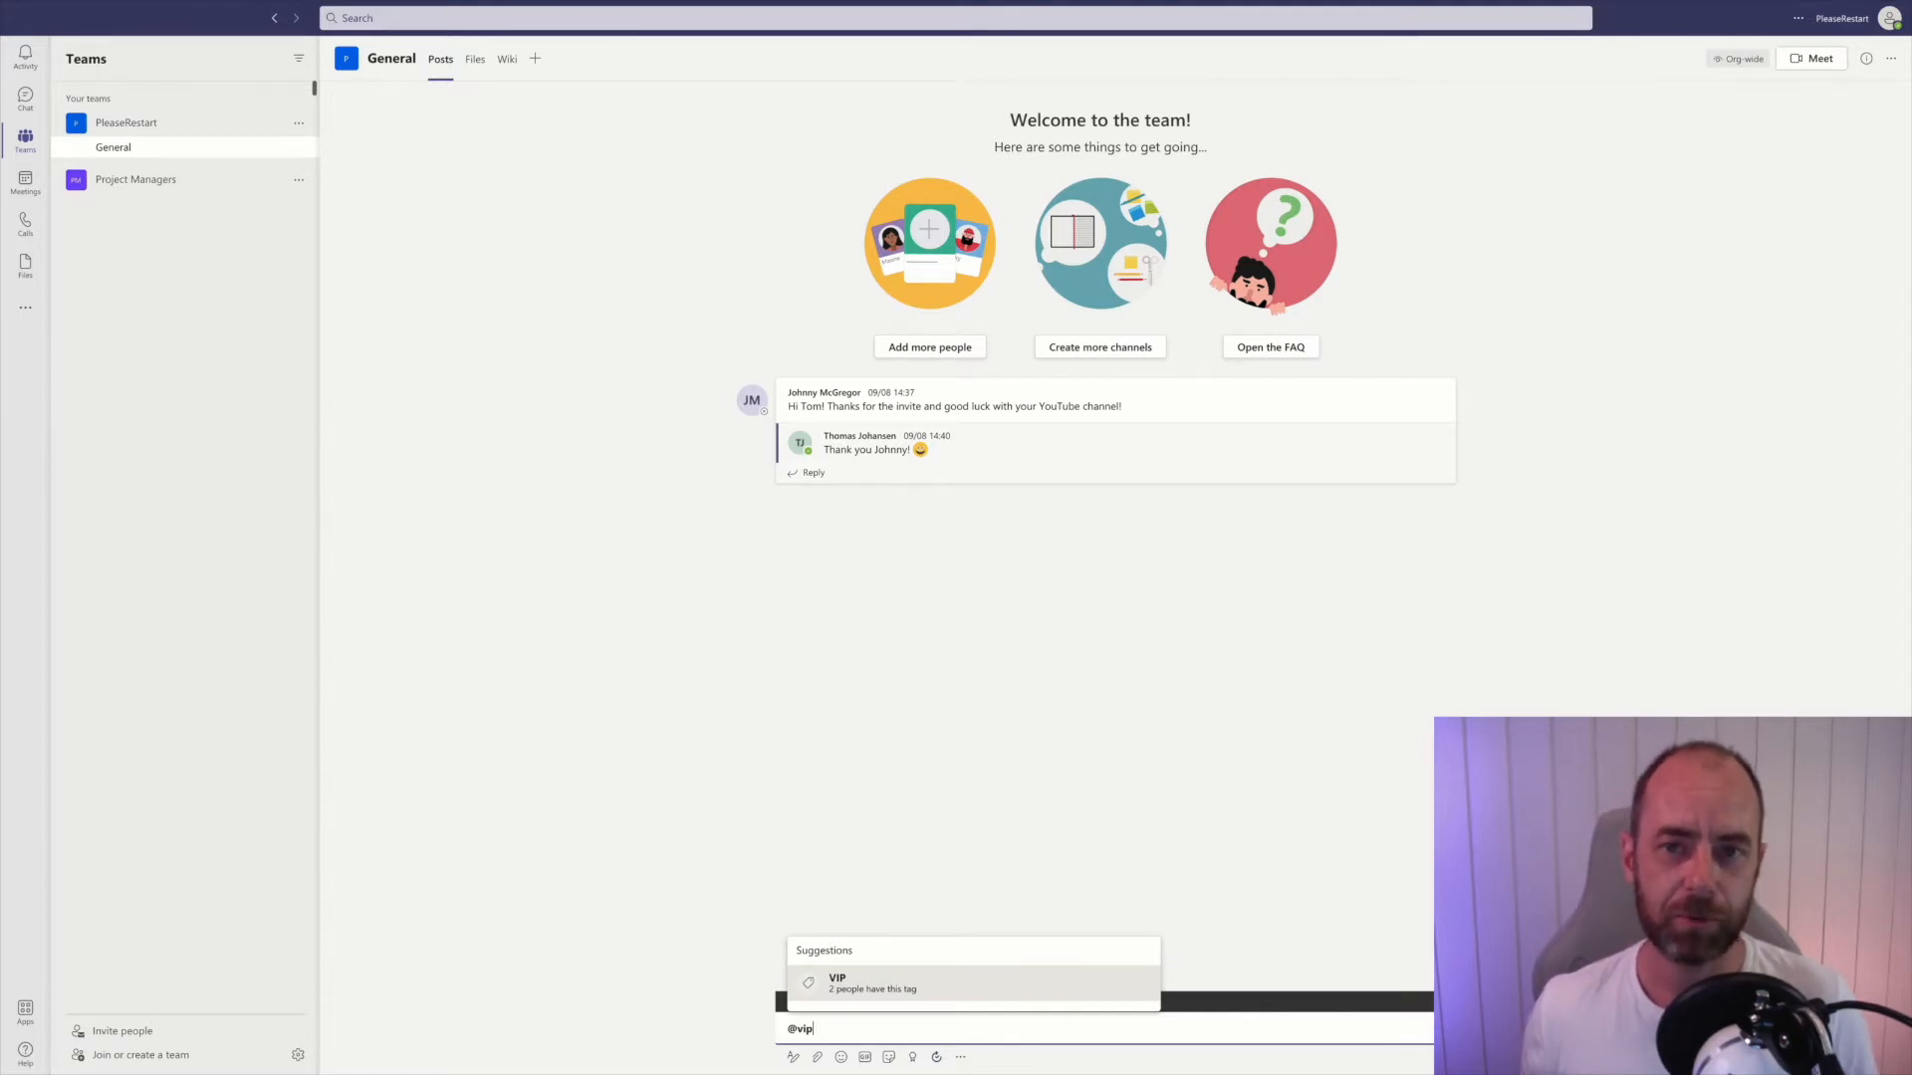
key("Return")
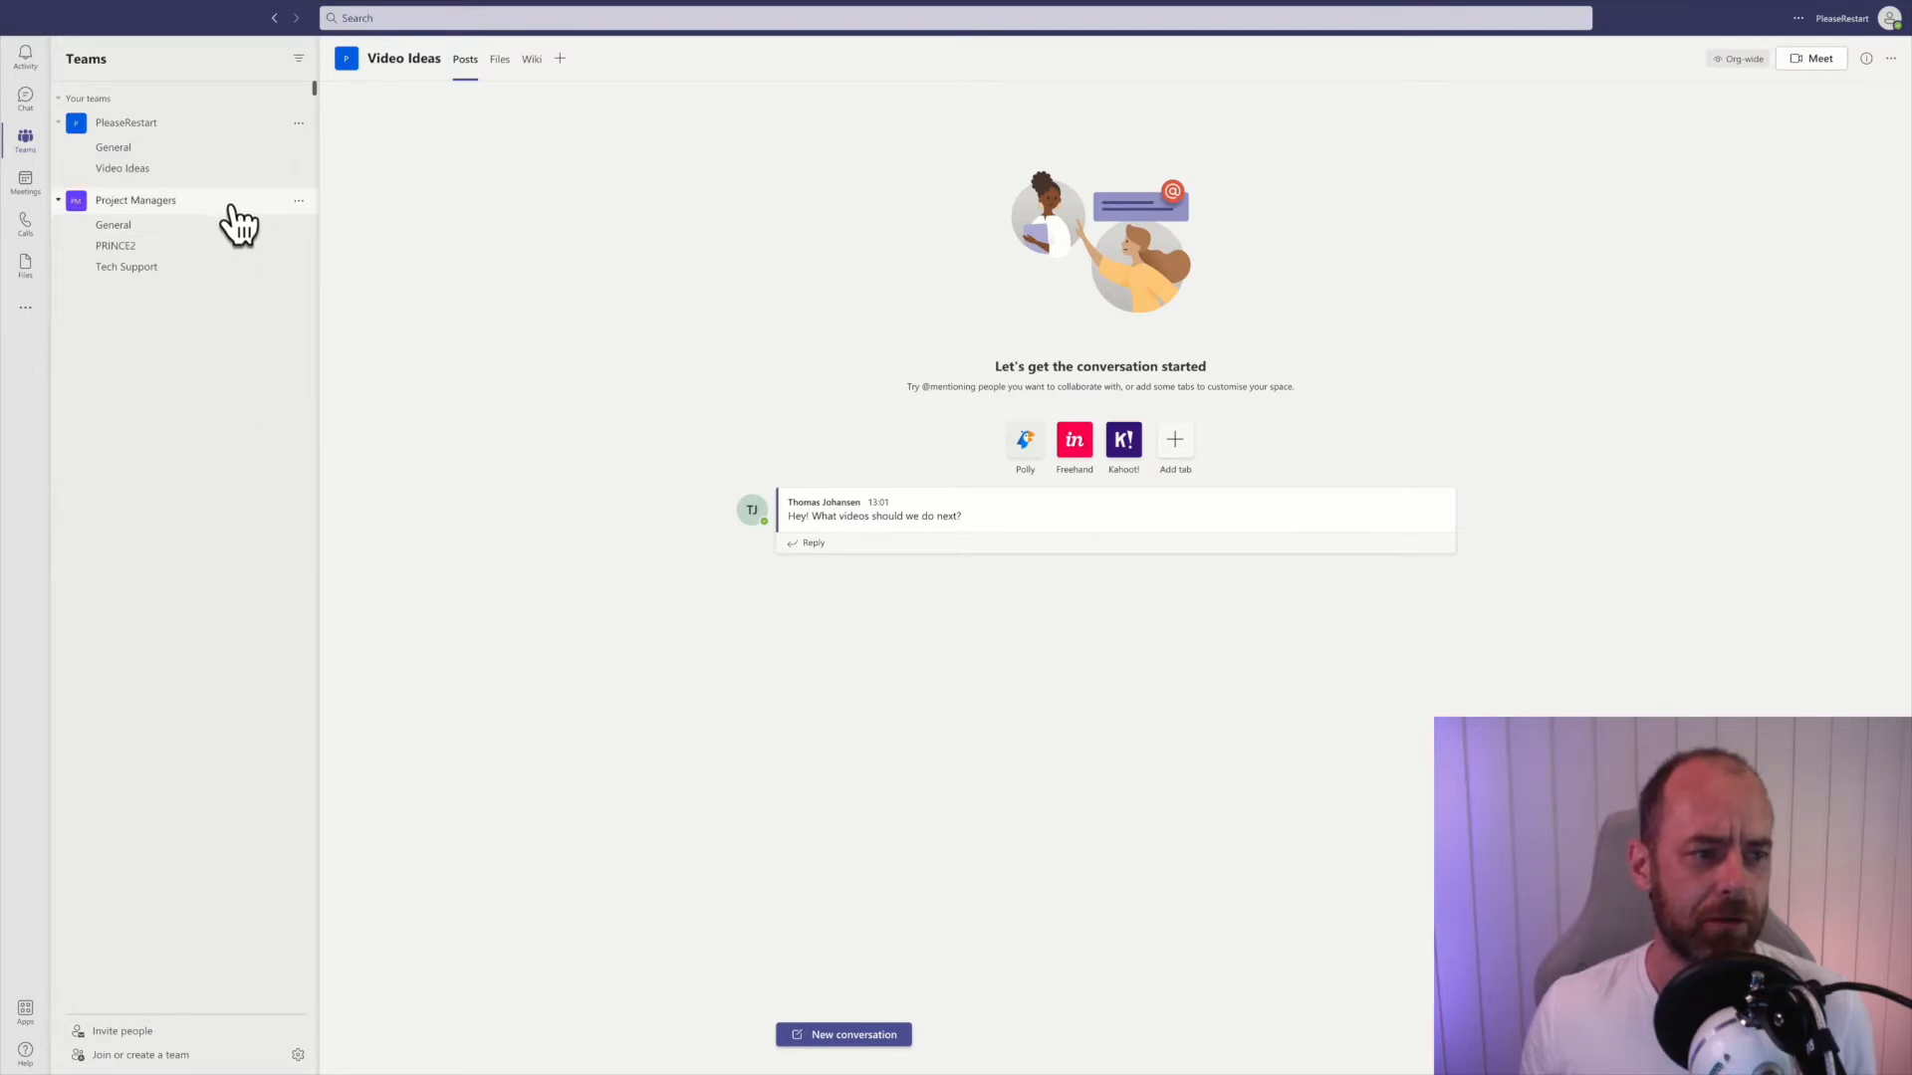
mouse_move(195, 167)
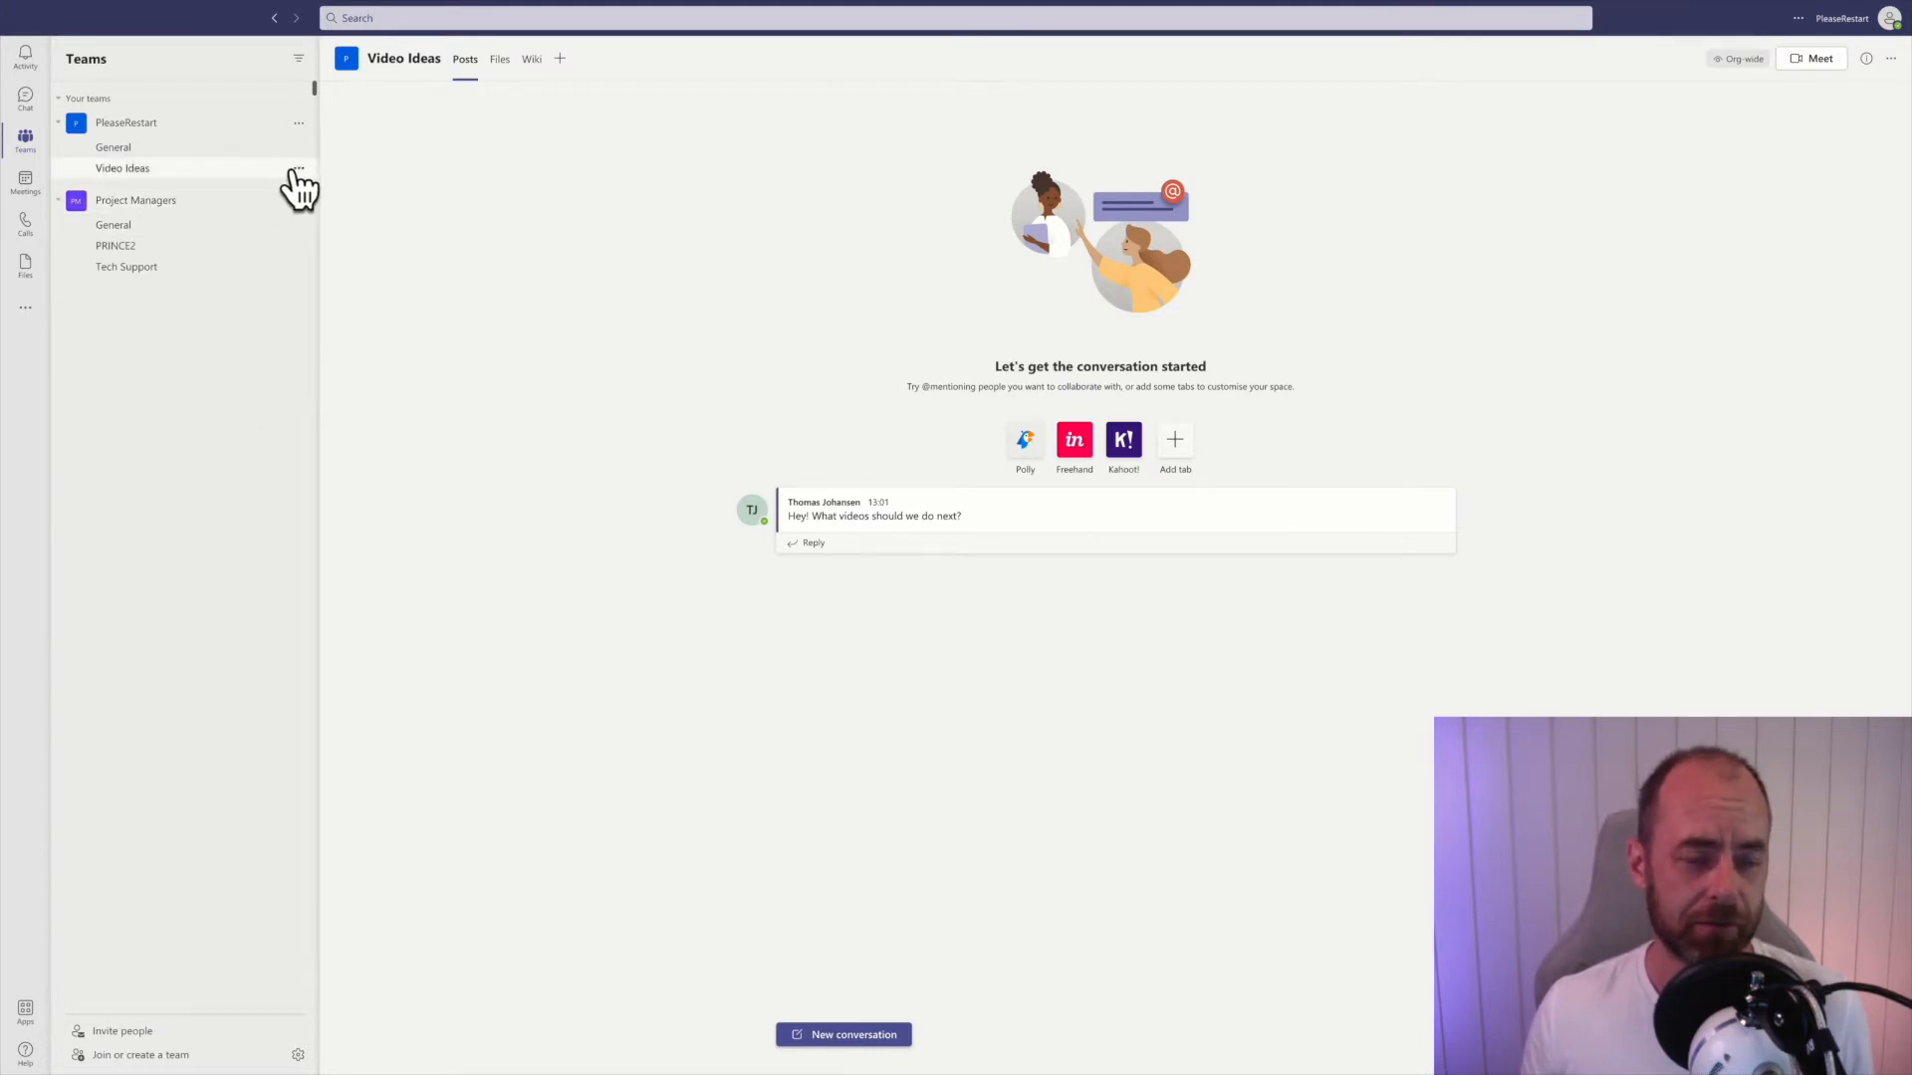
- Pin the Video Ideas channel to the top of the channel list
left_click(298, 169)
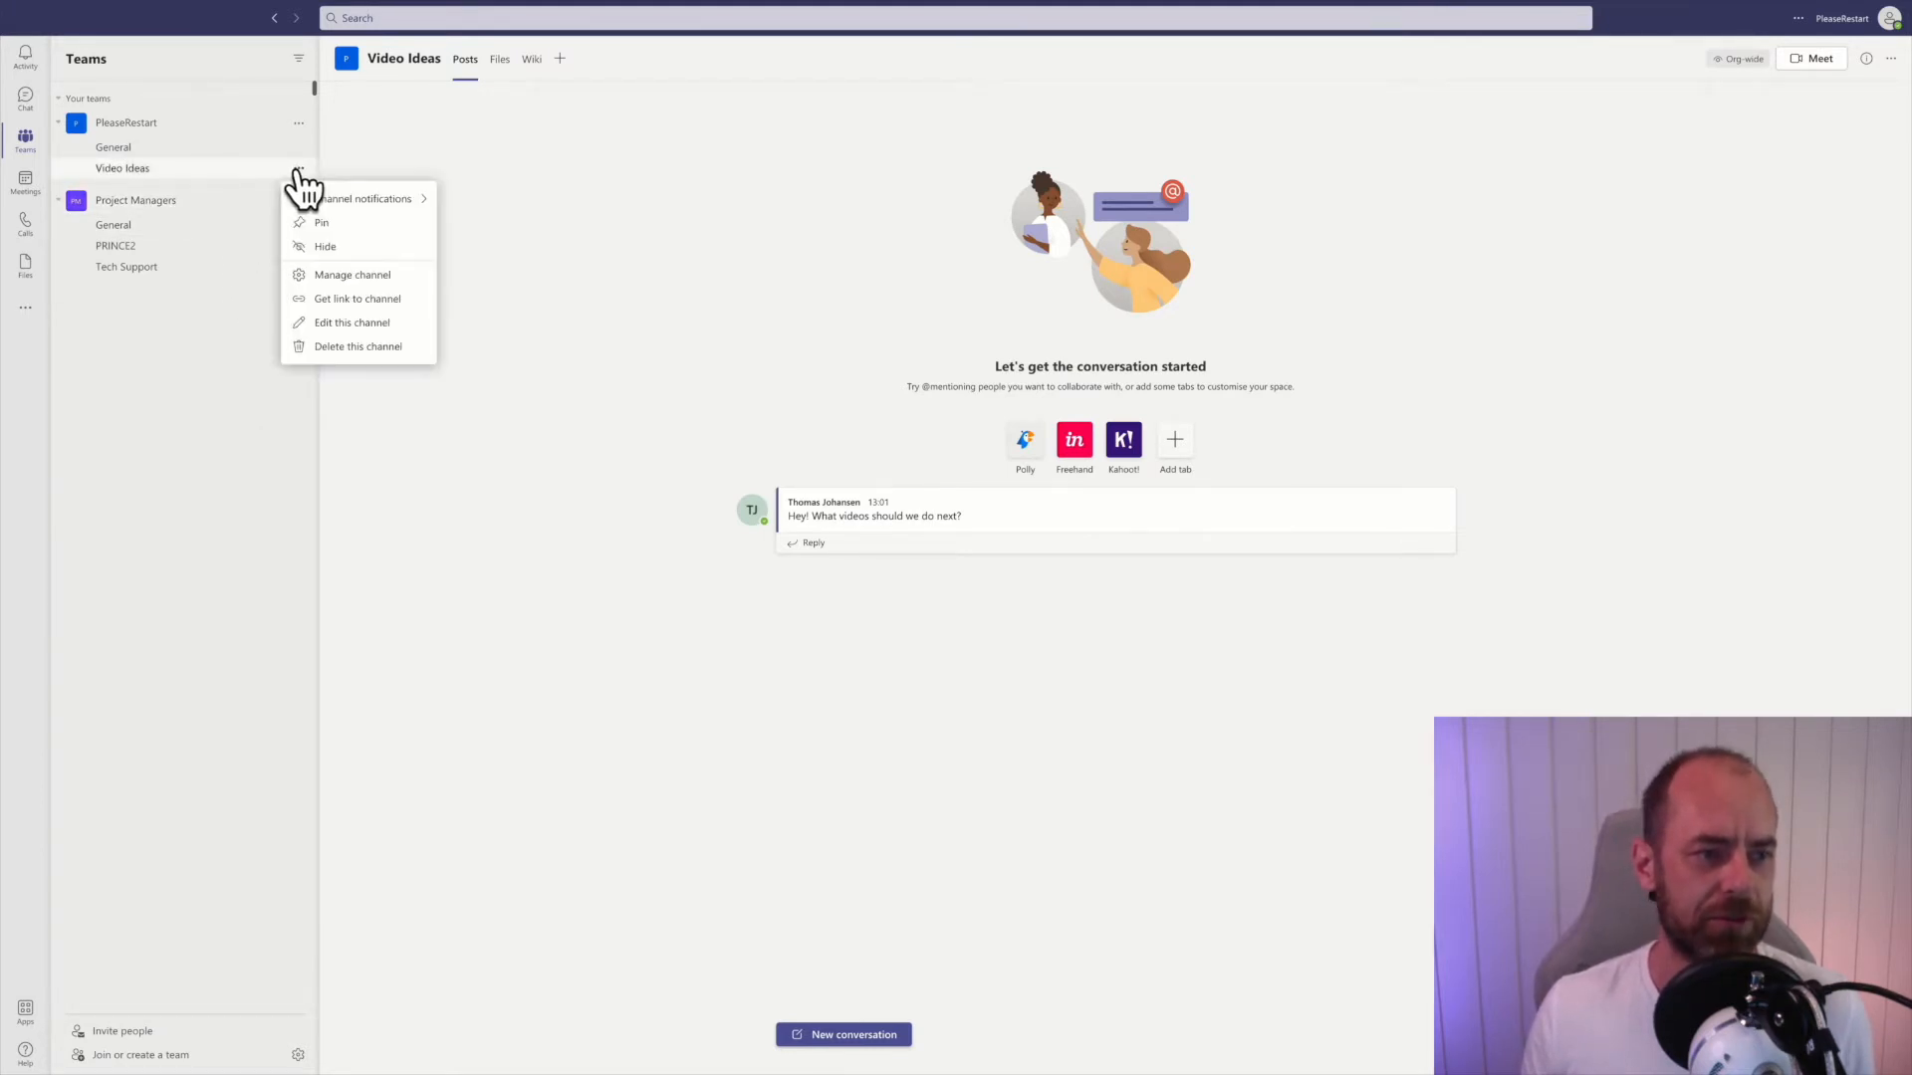
left_click(336, 229)
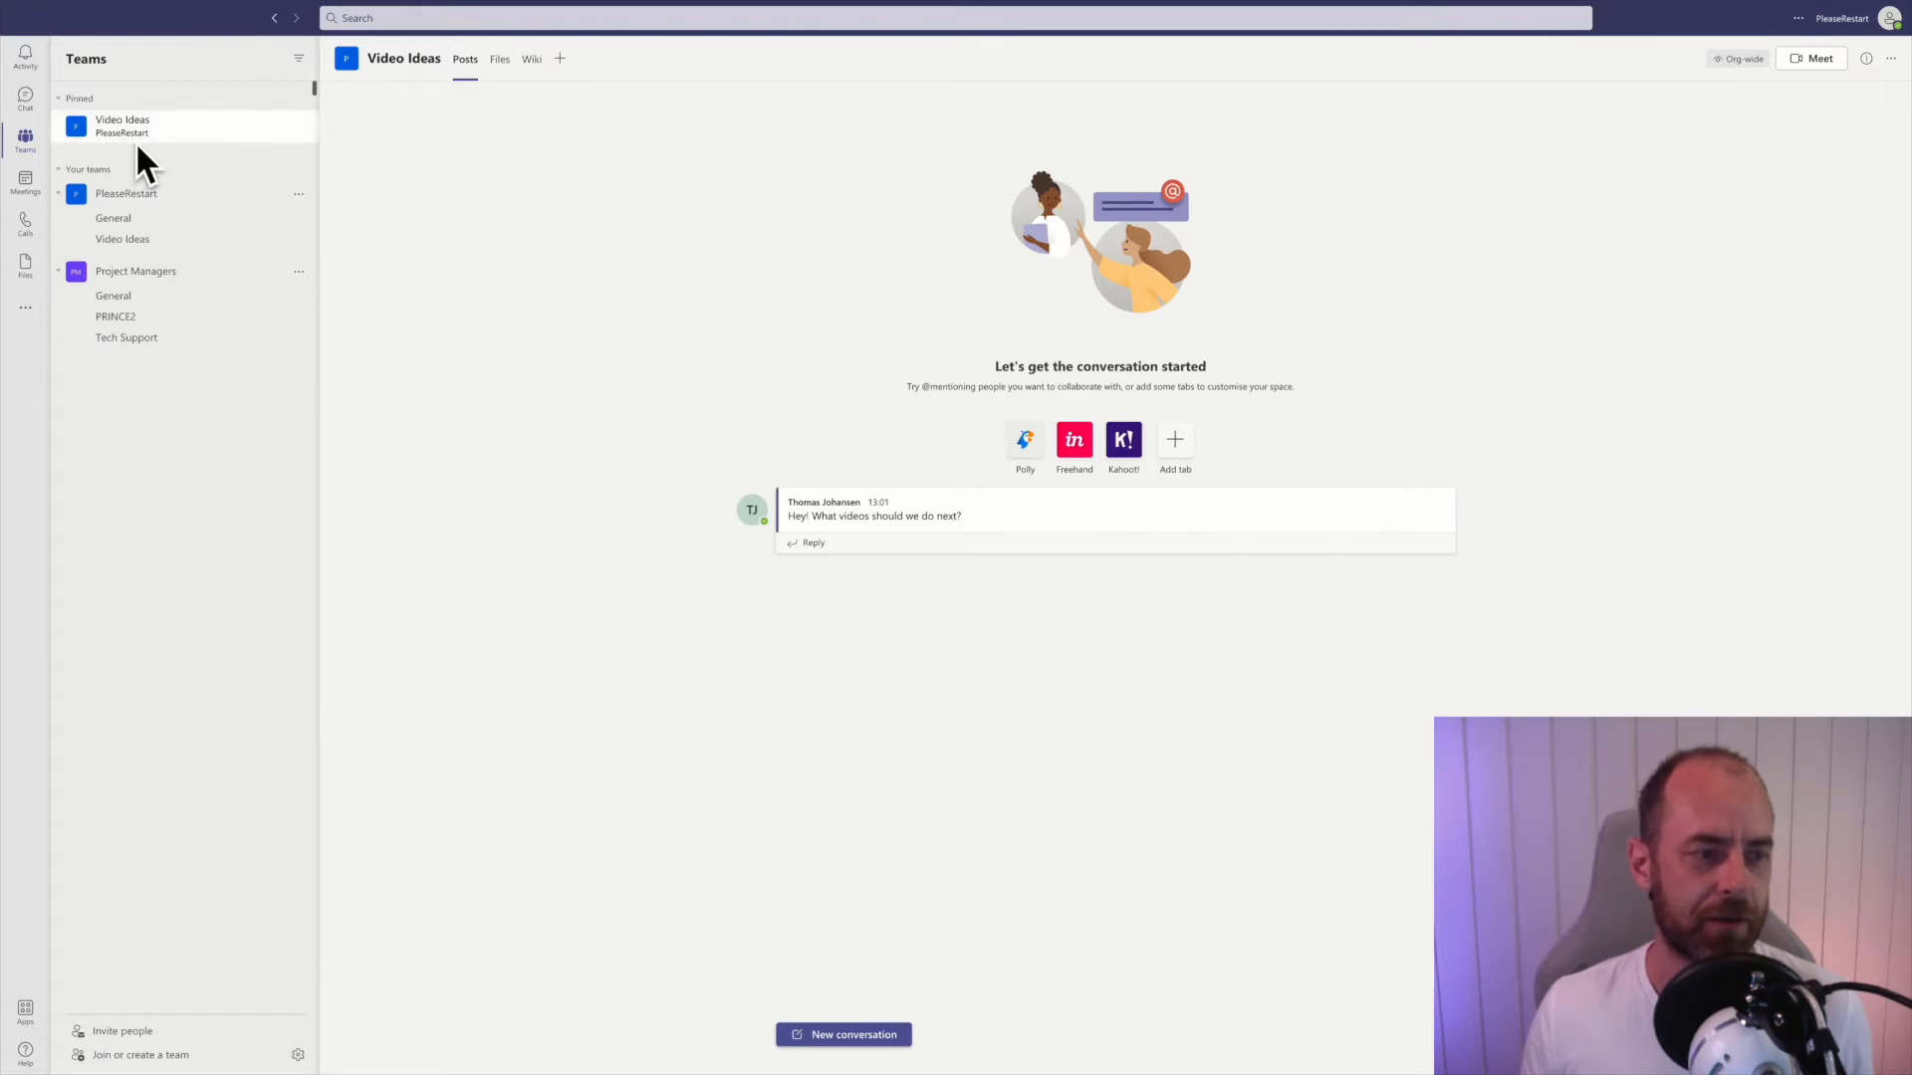
mouse_move(179, 126)
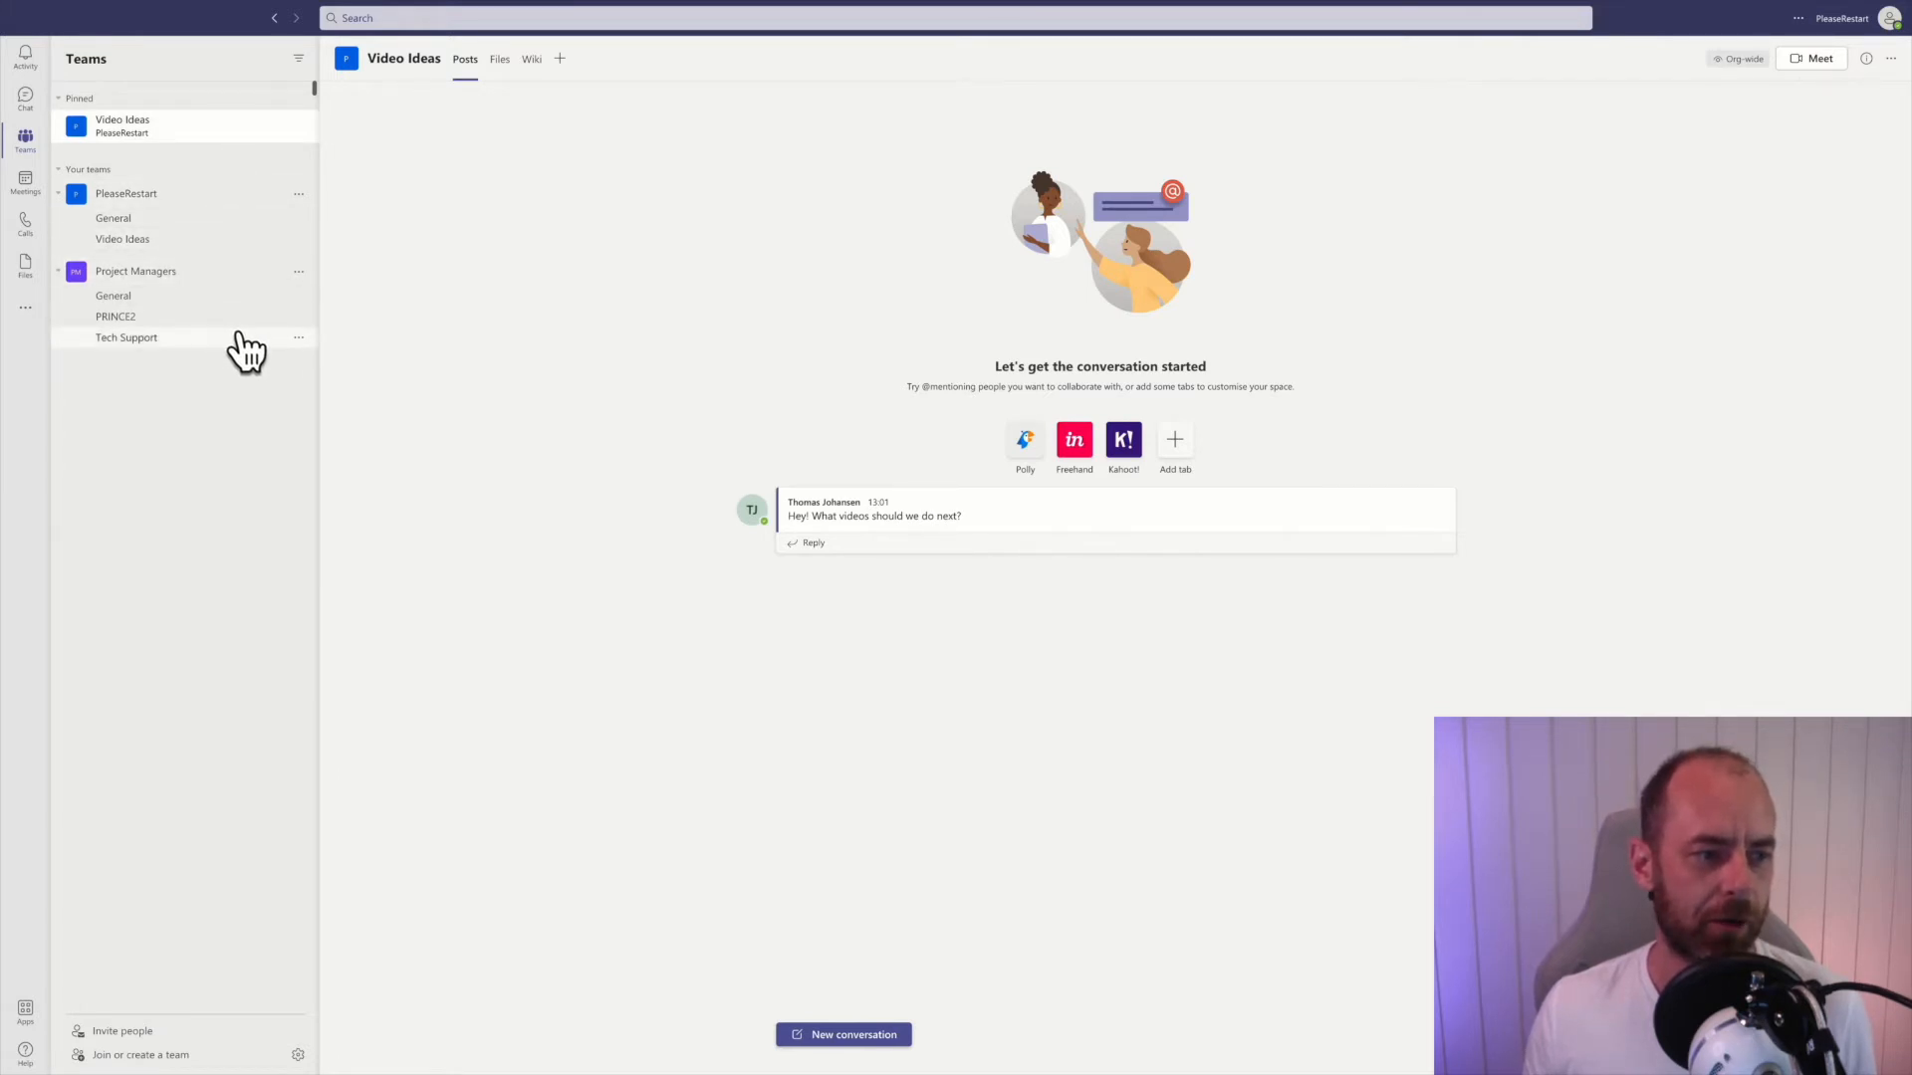
left_click(300, 342)
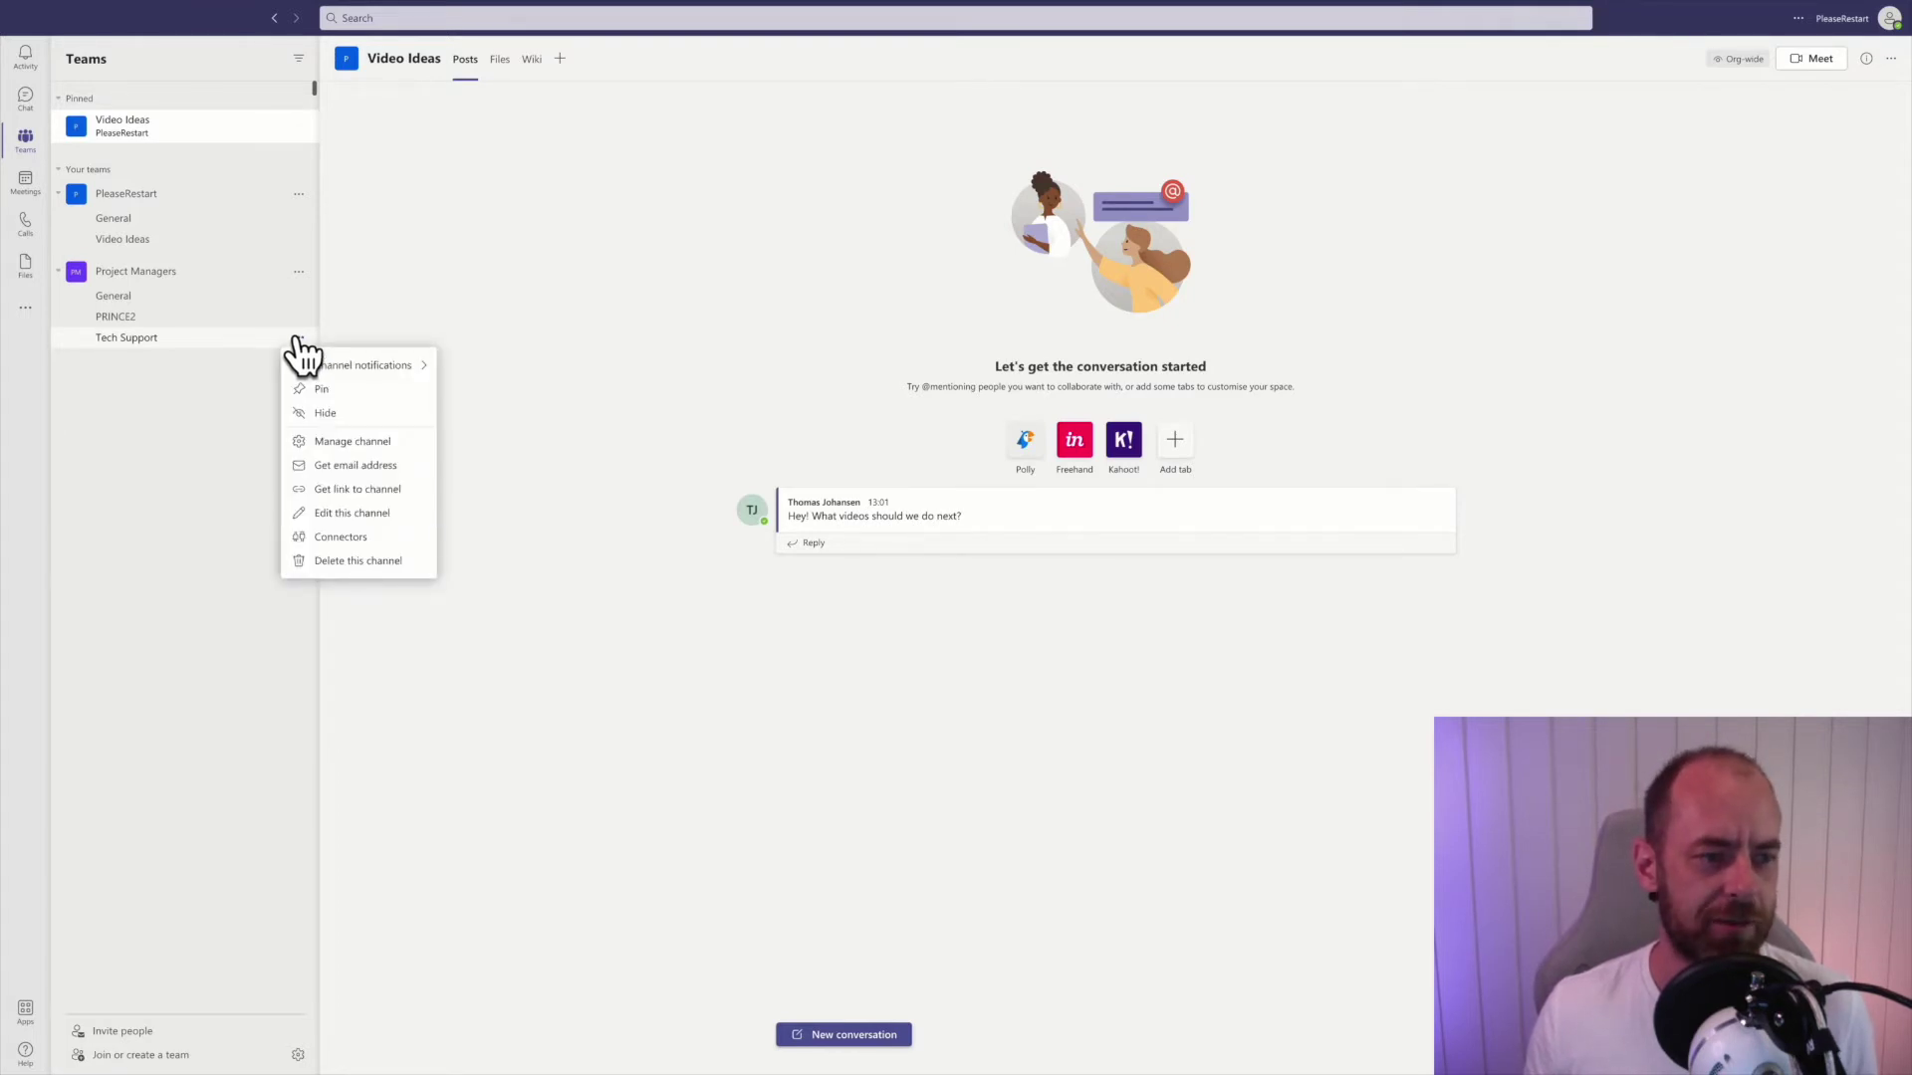
left_click(336, 432)
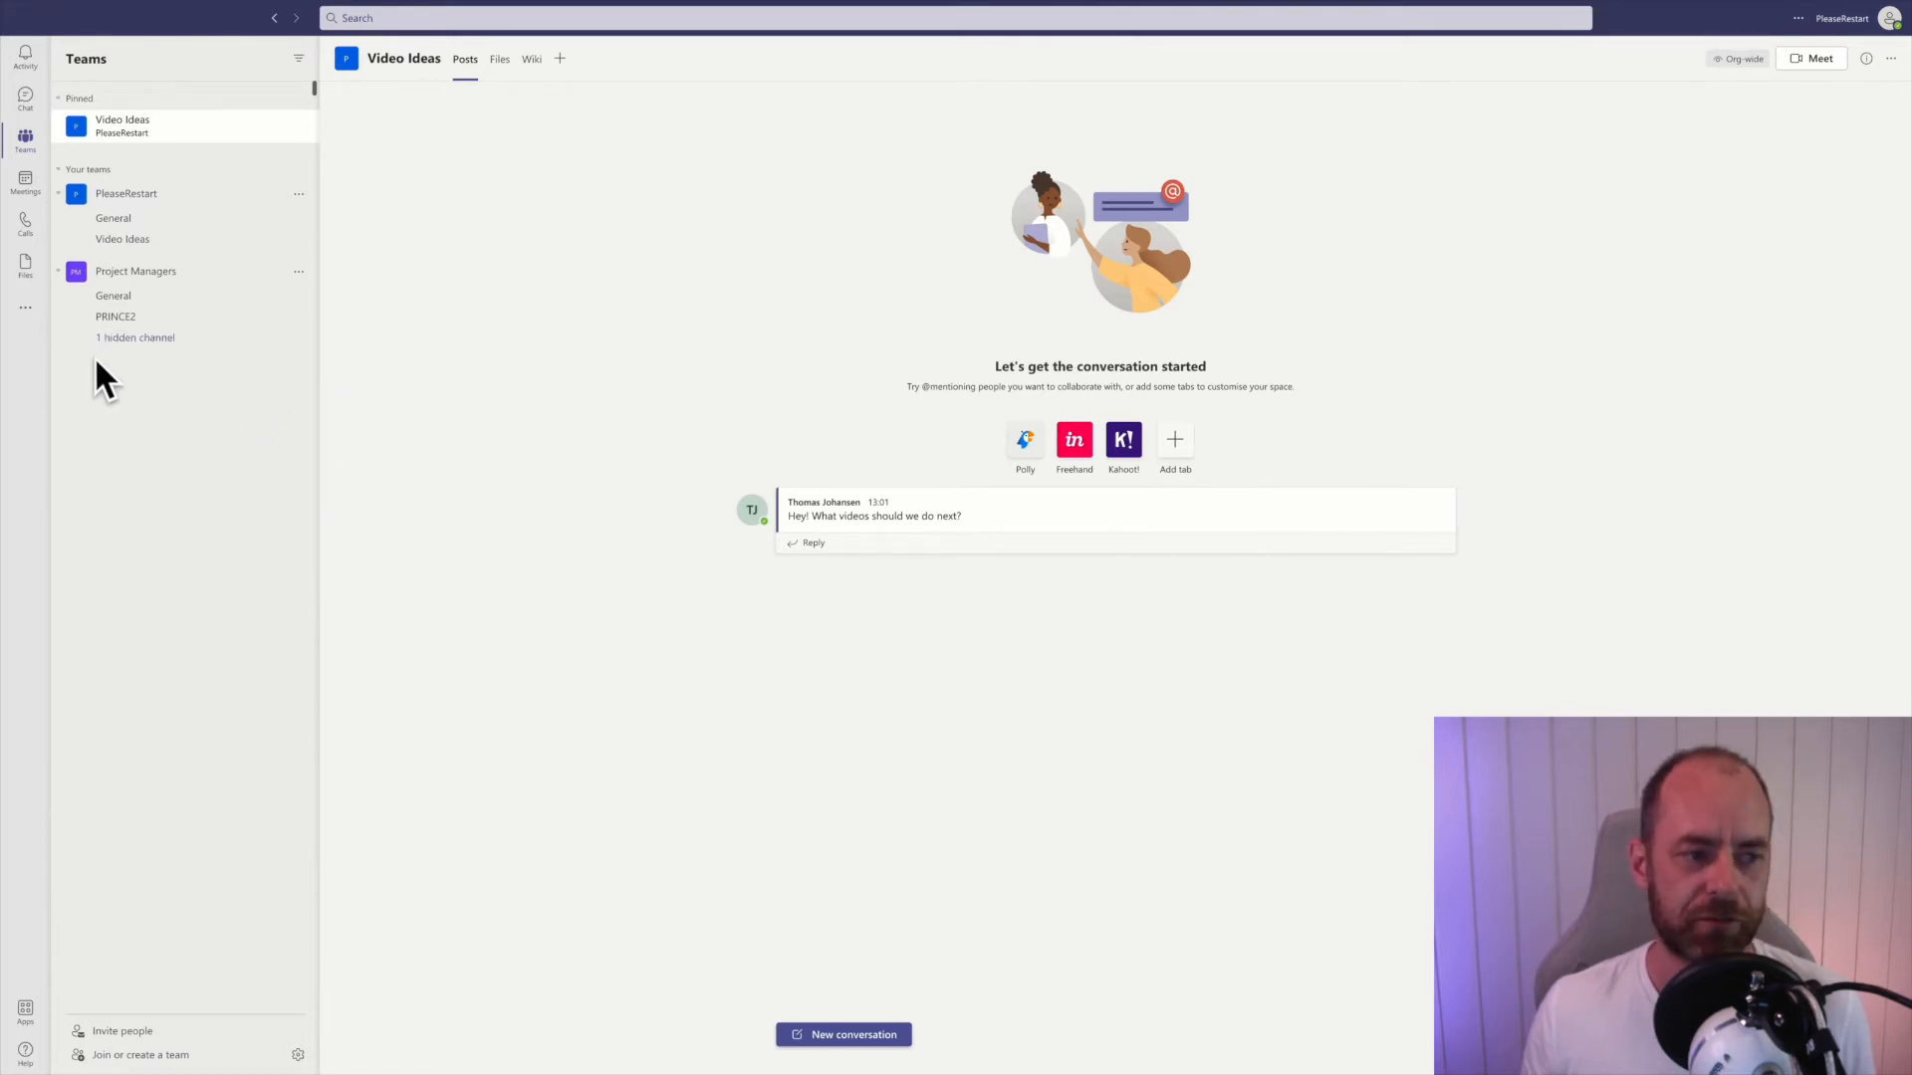
left_click(180, 337)
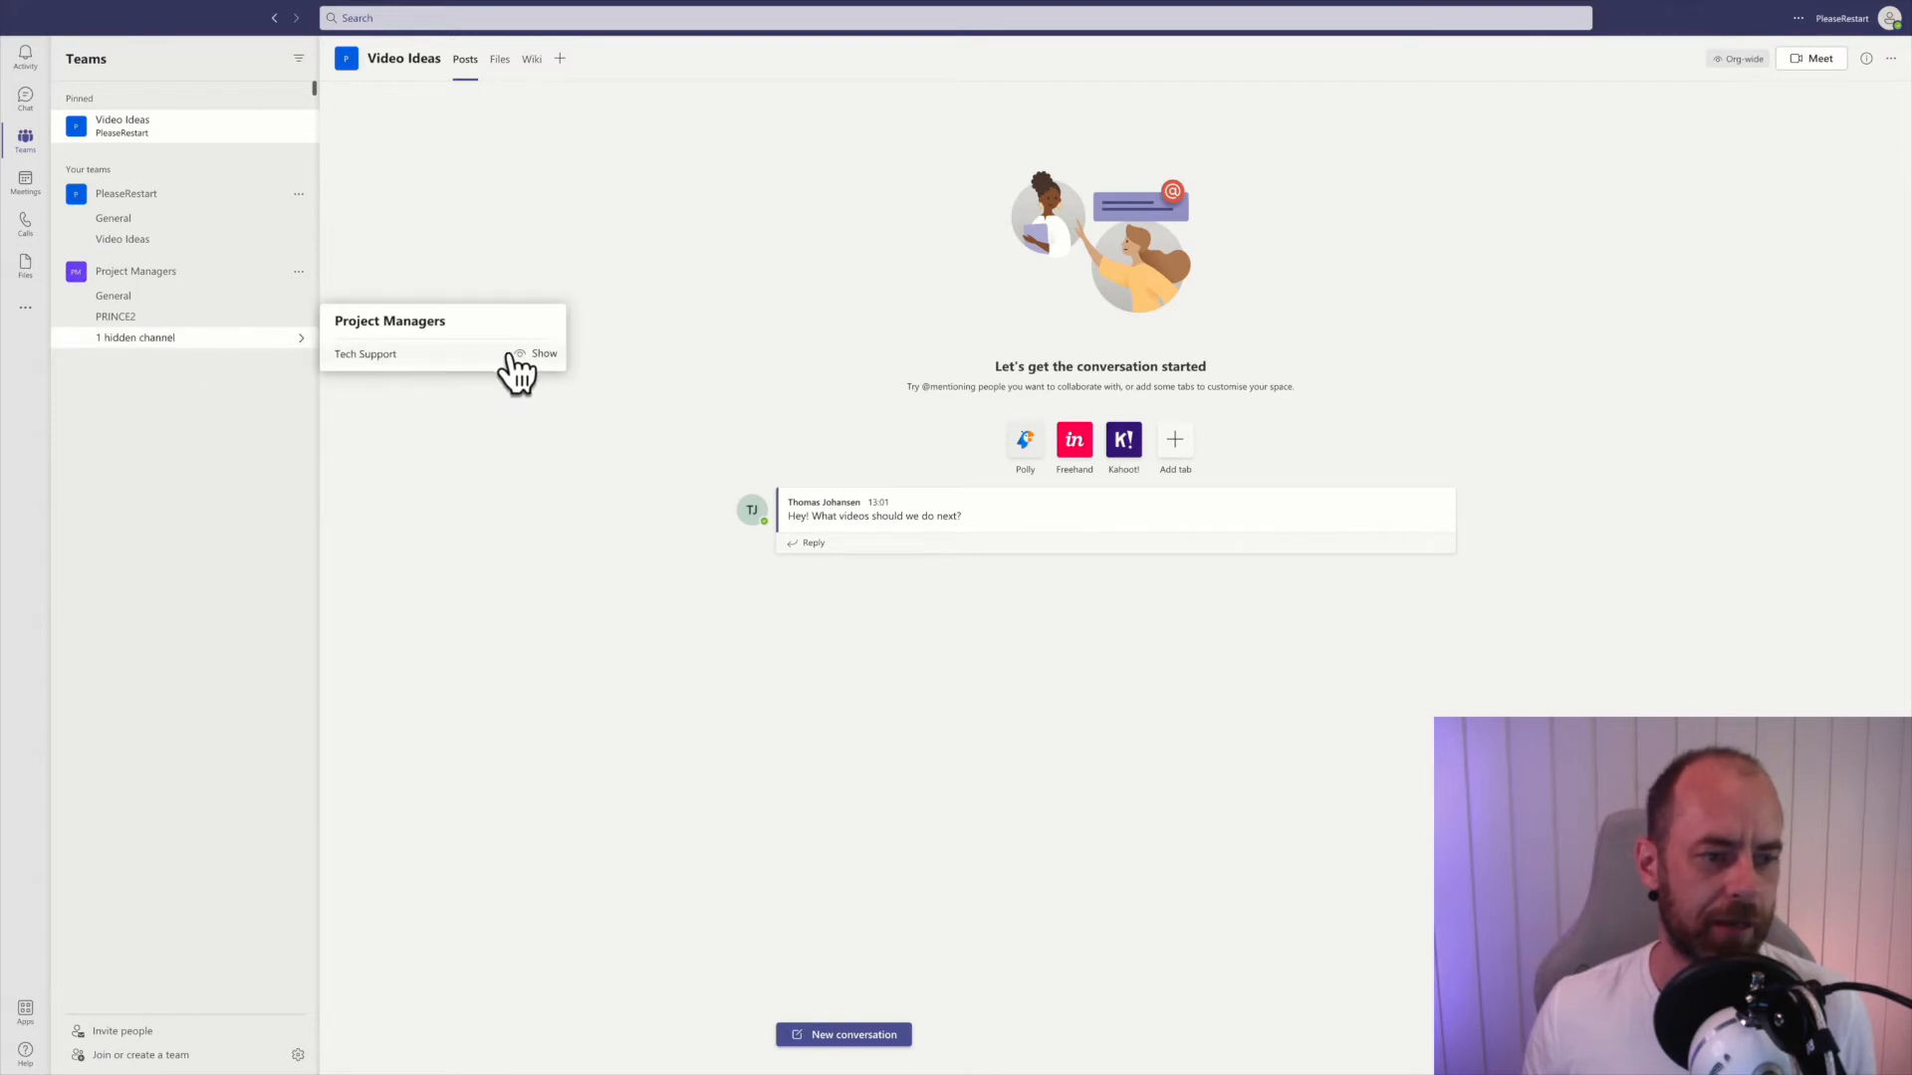
left_click(542, 372)
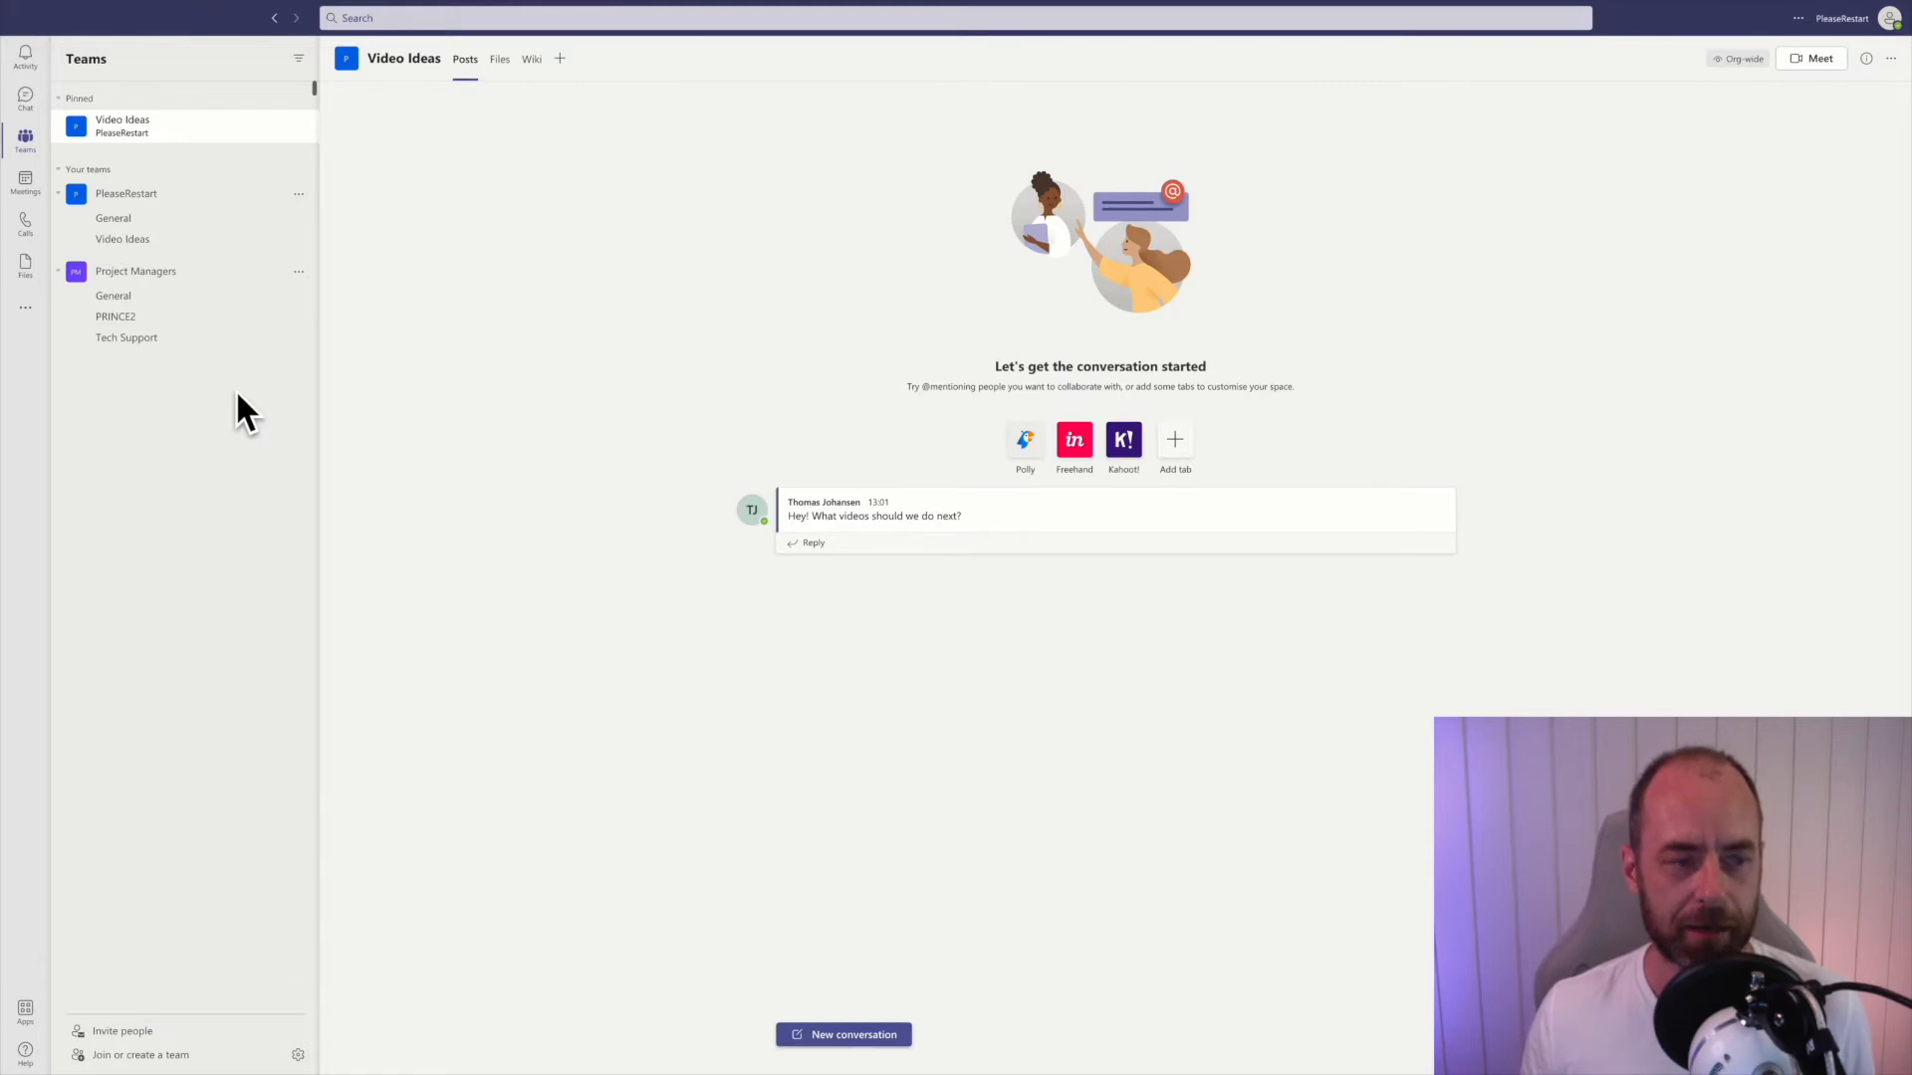
- Hide the Project Managers team, then show it again from the Hidden teams list
left_click(300, 274)
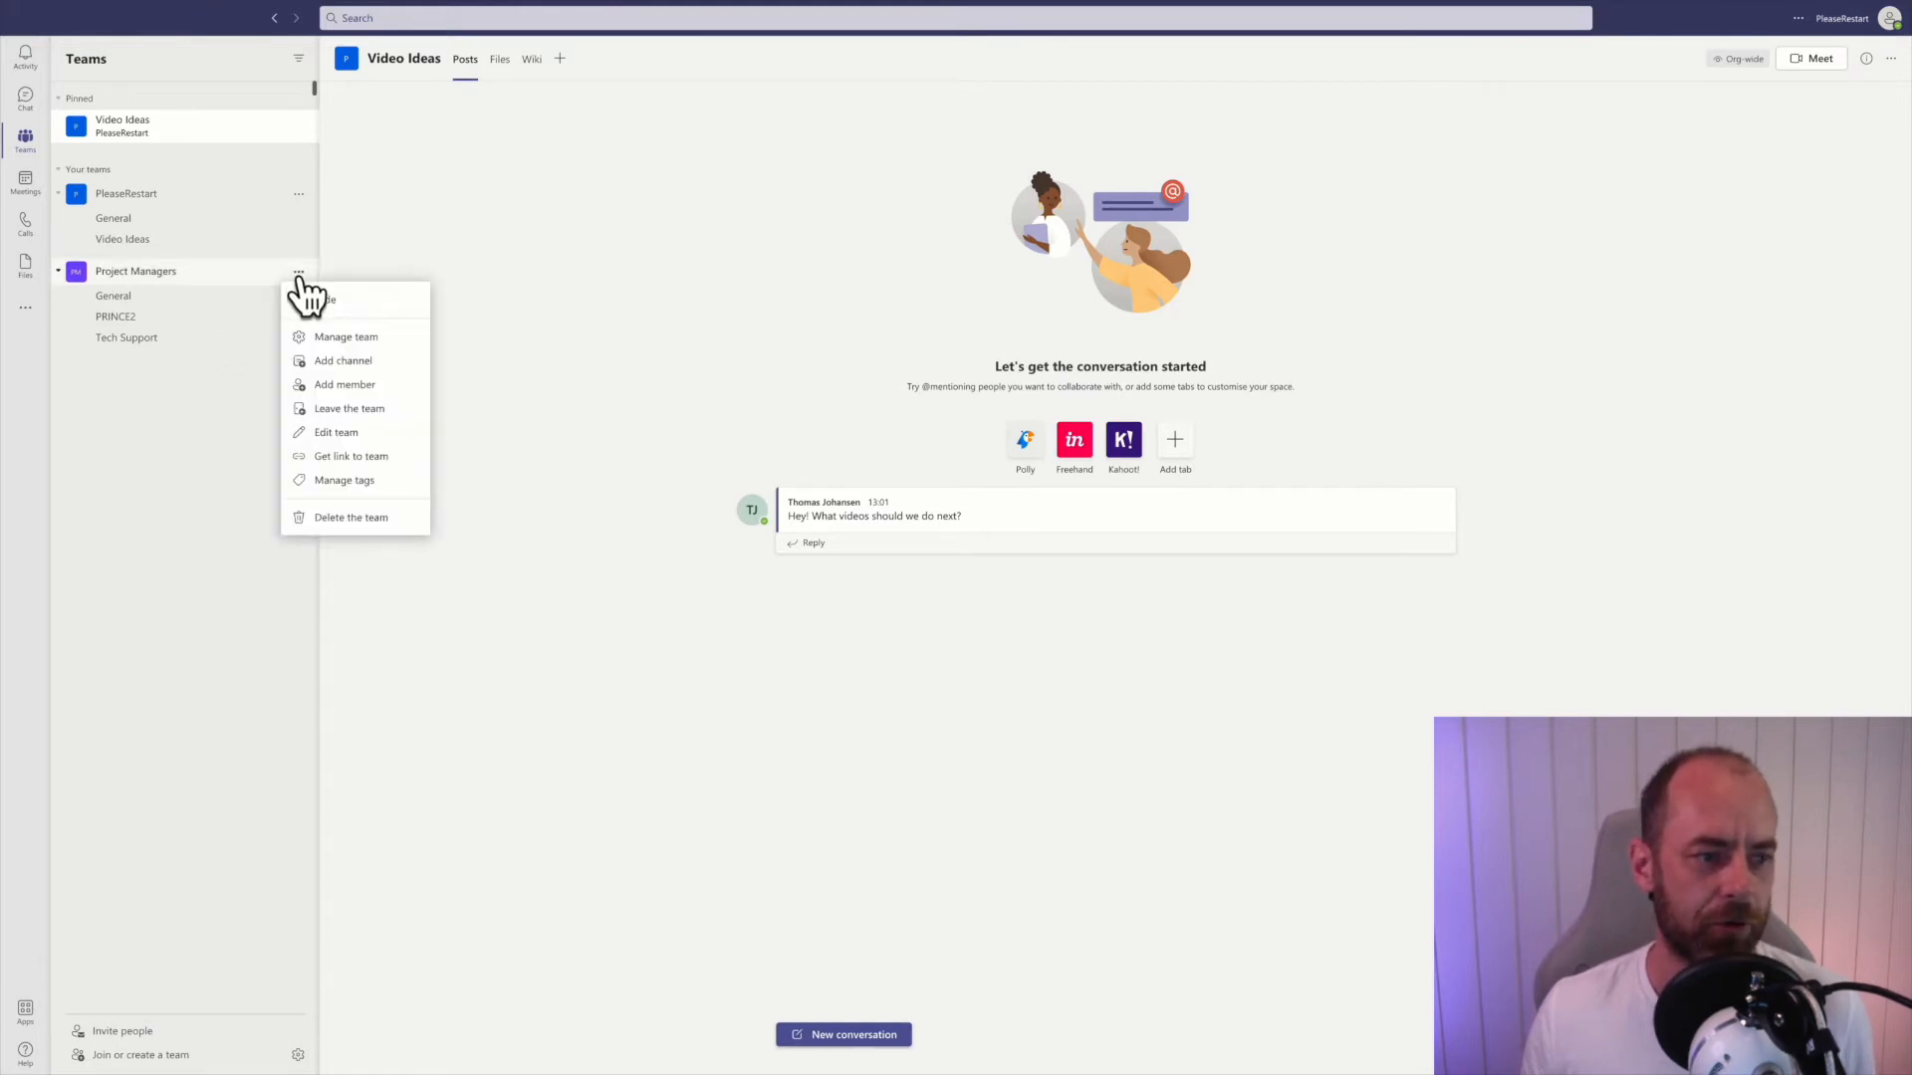
left_click(331, 299)
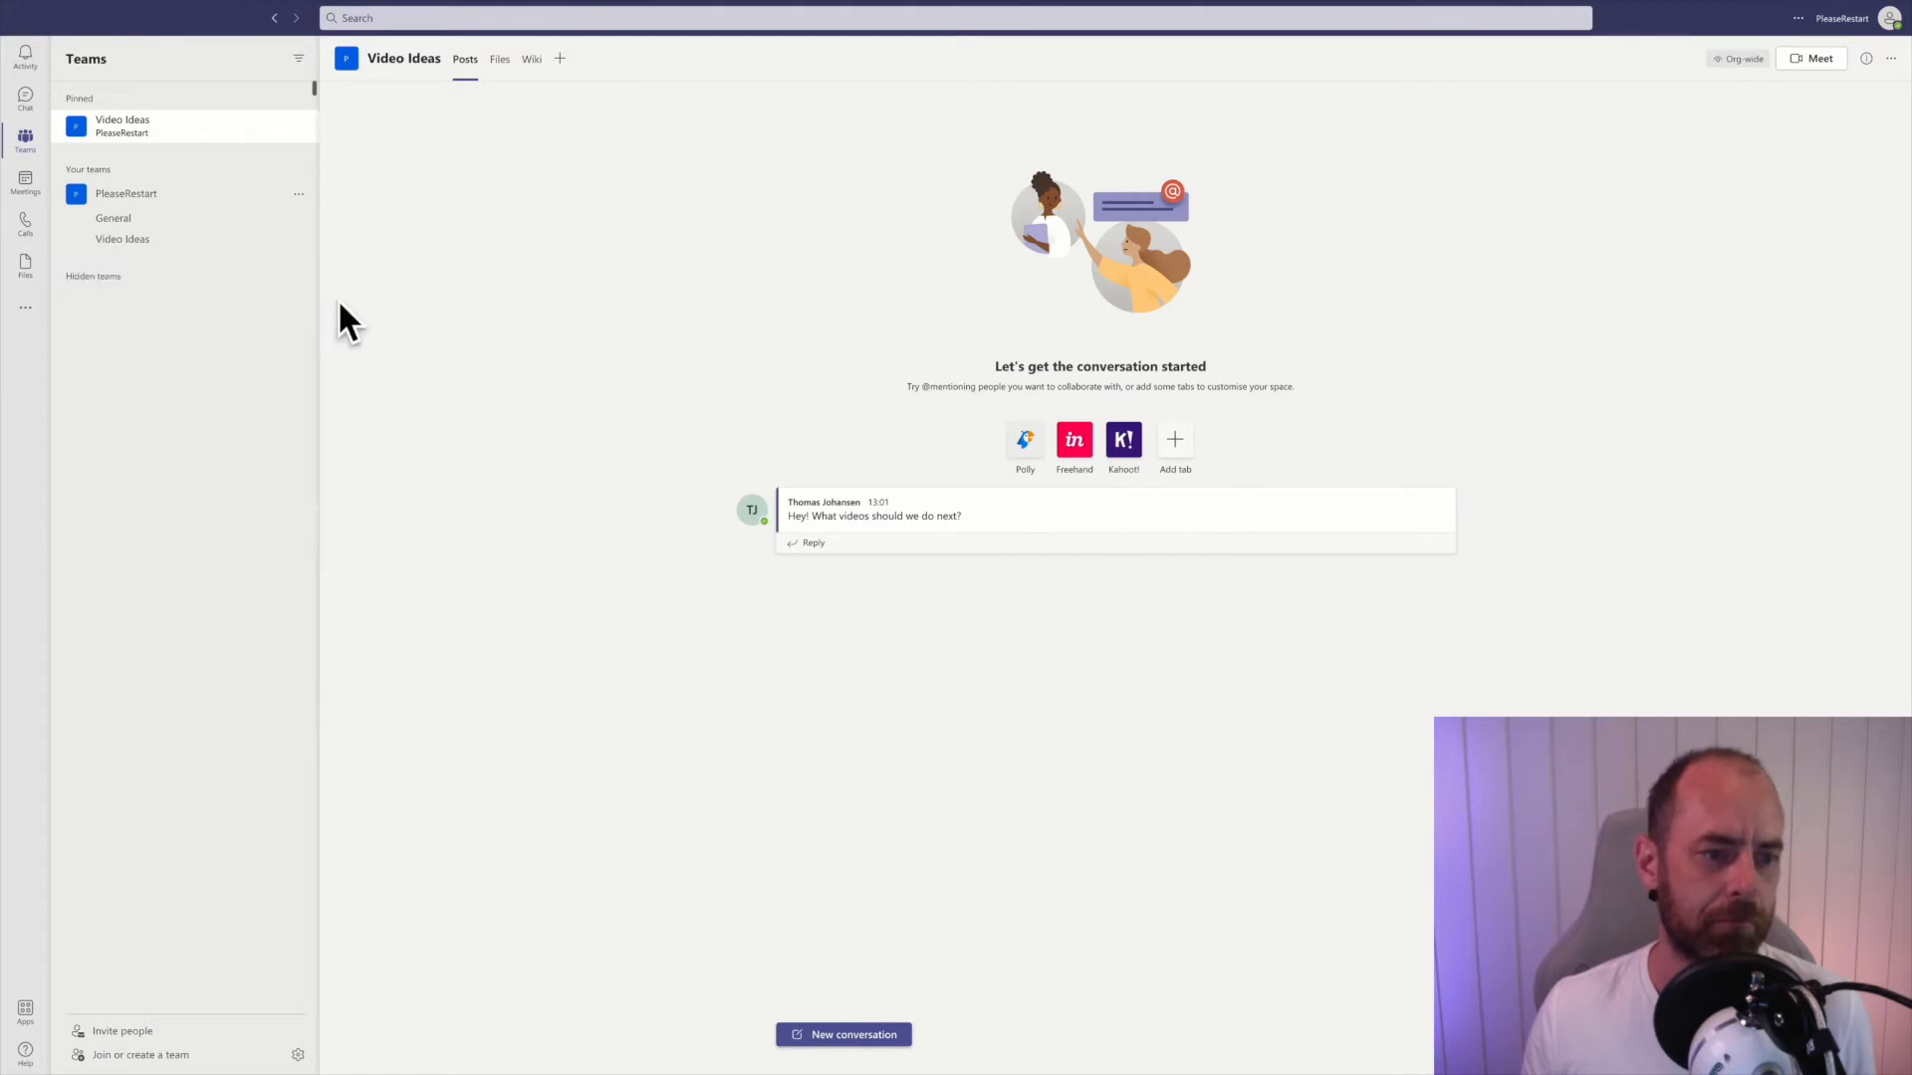
left_click(70, 278)
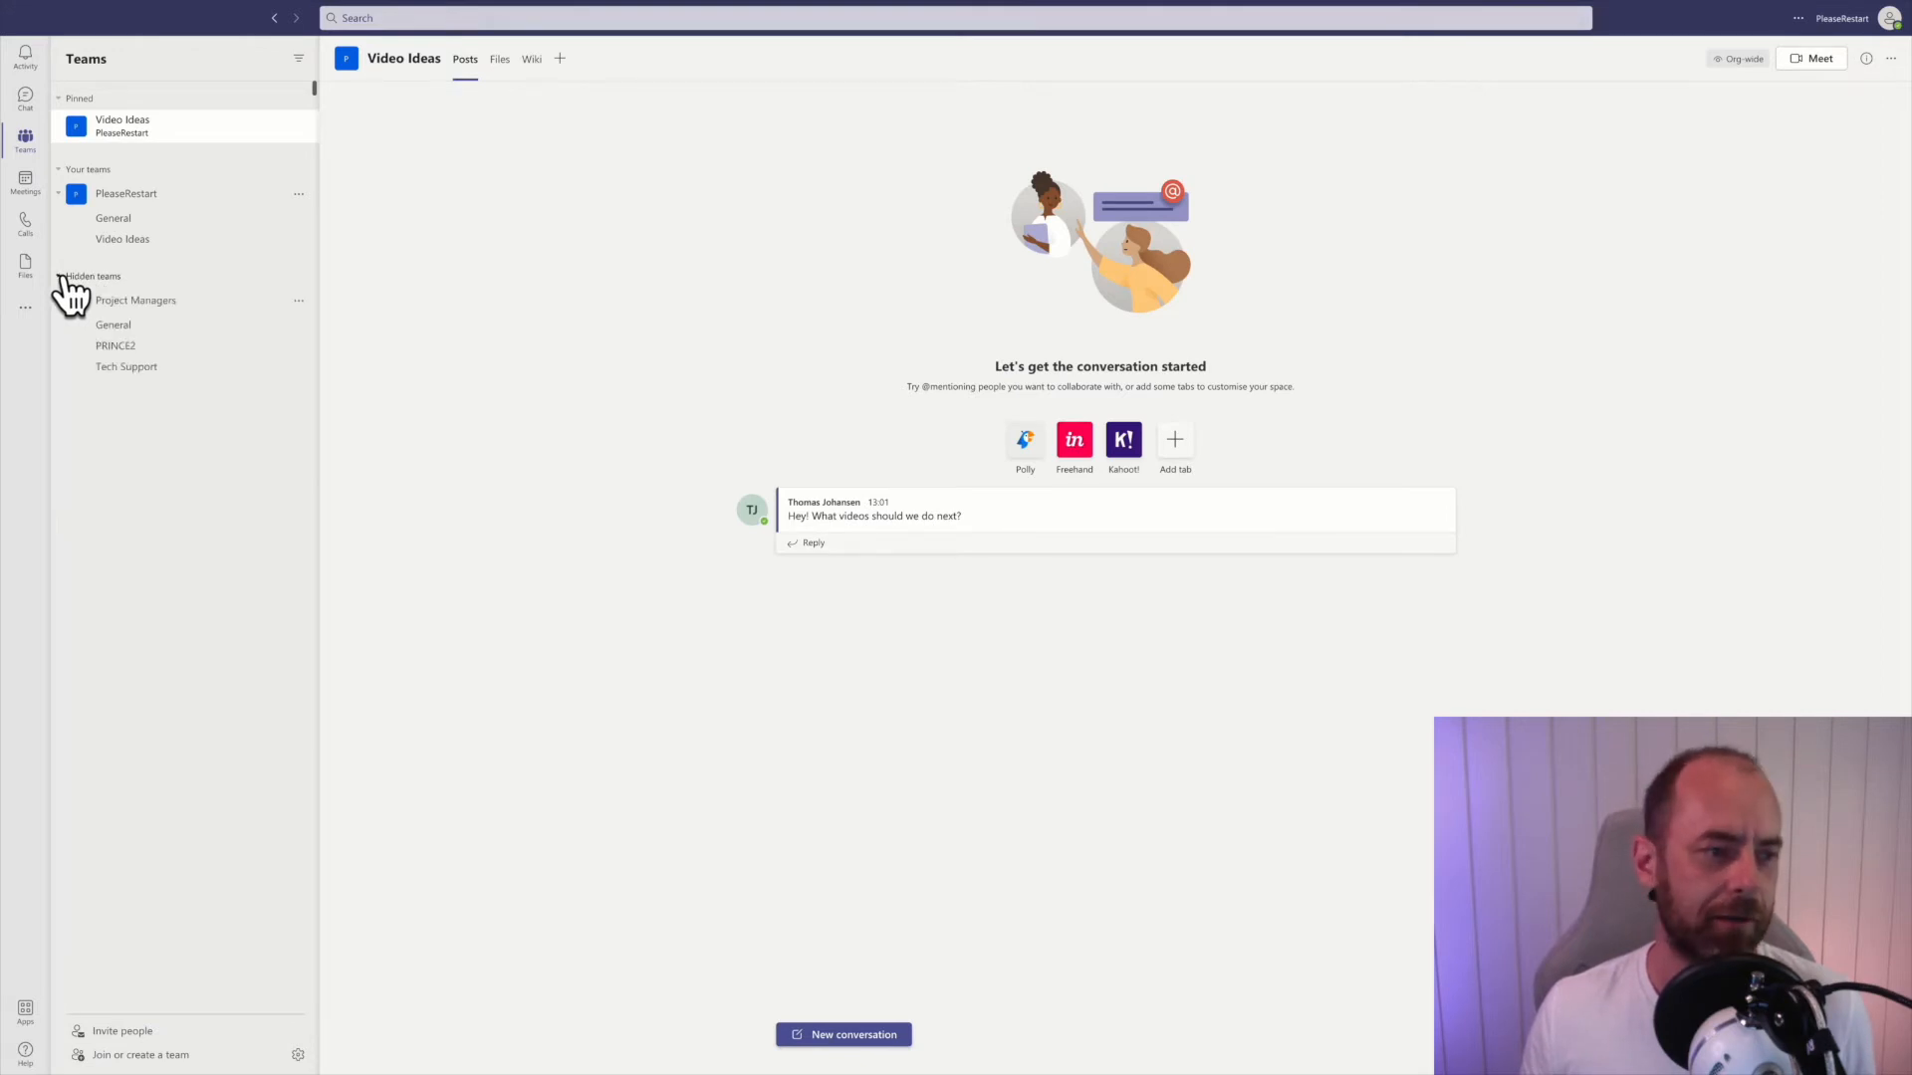
left_click(298, 302)
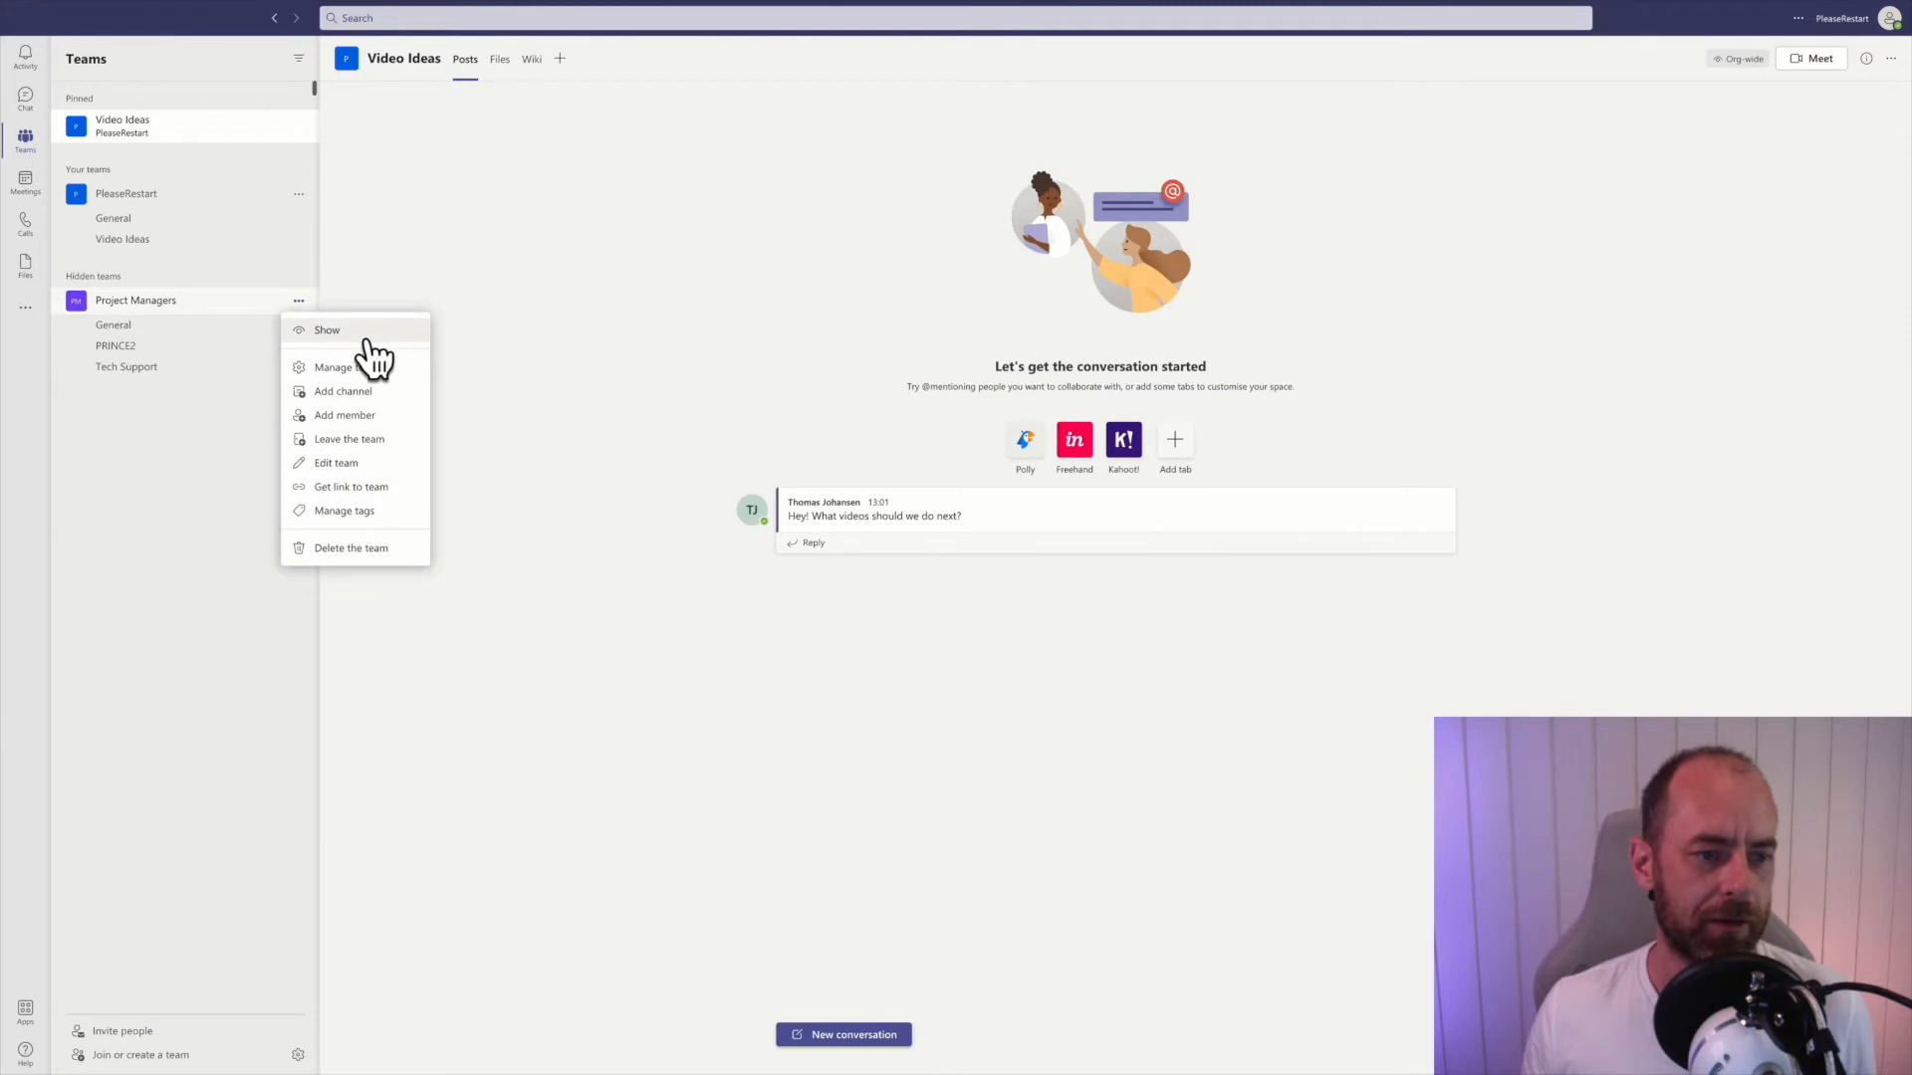
left_click(346, 331)
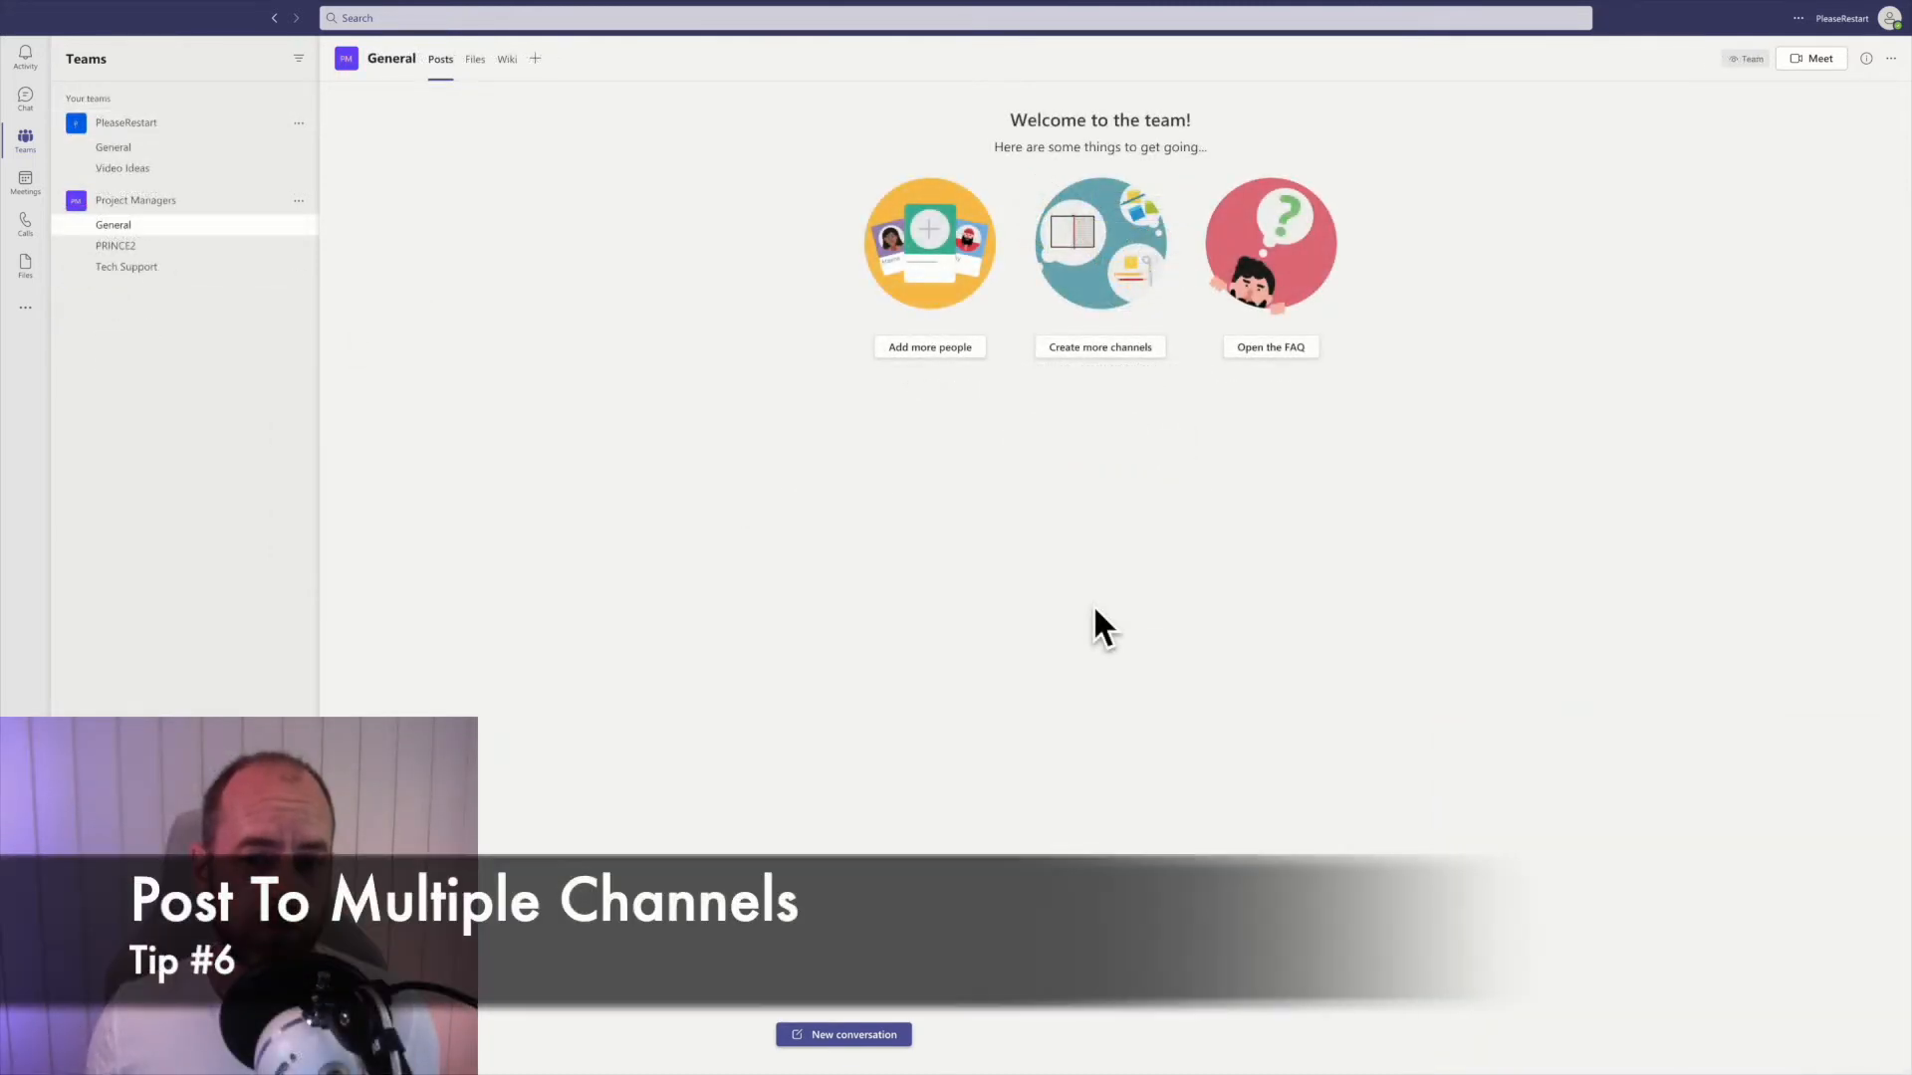
- Set a new General conversation to post in multiple channels and bring up the channel picker
left_click(877, 1037)
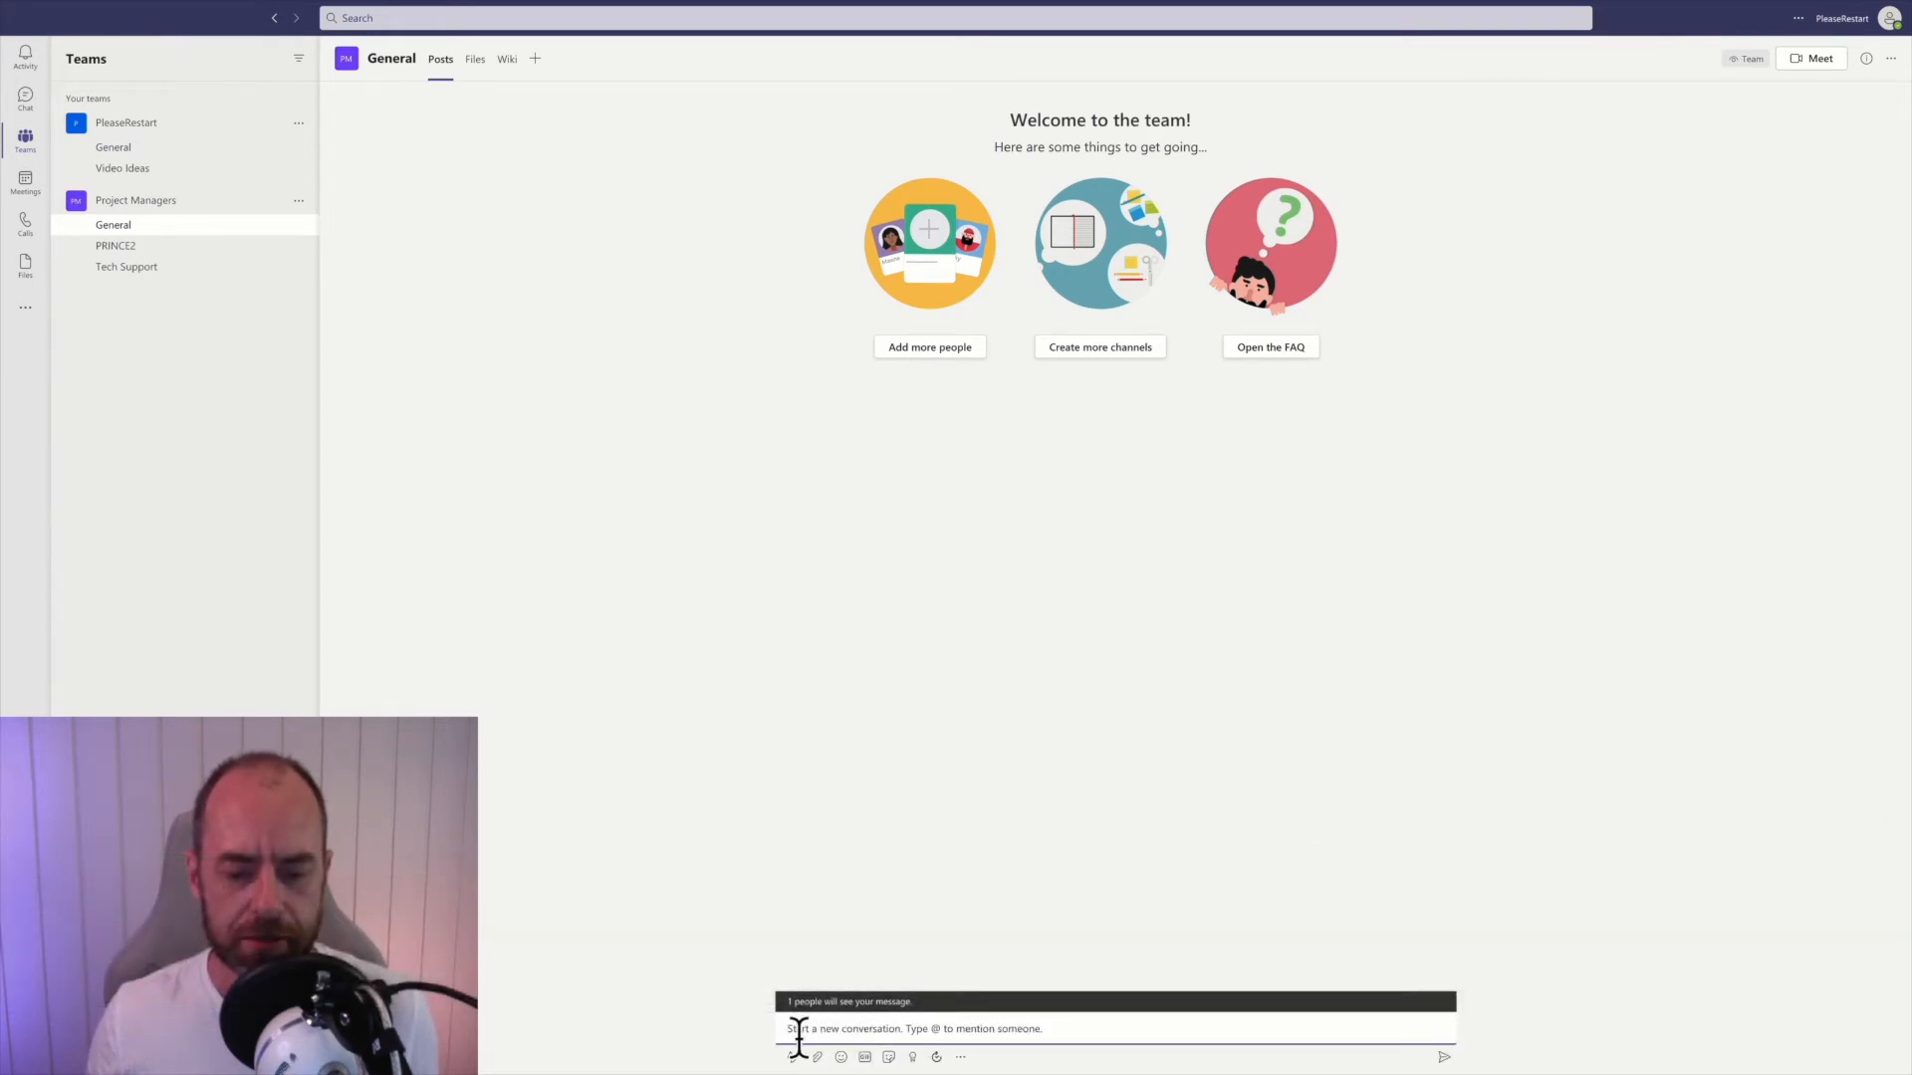
left_click(793, 1058)
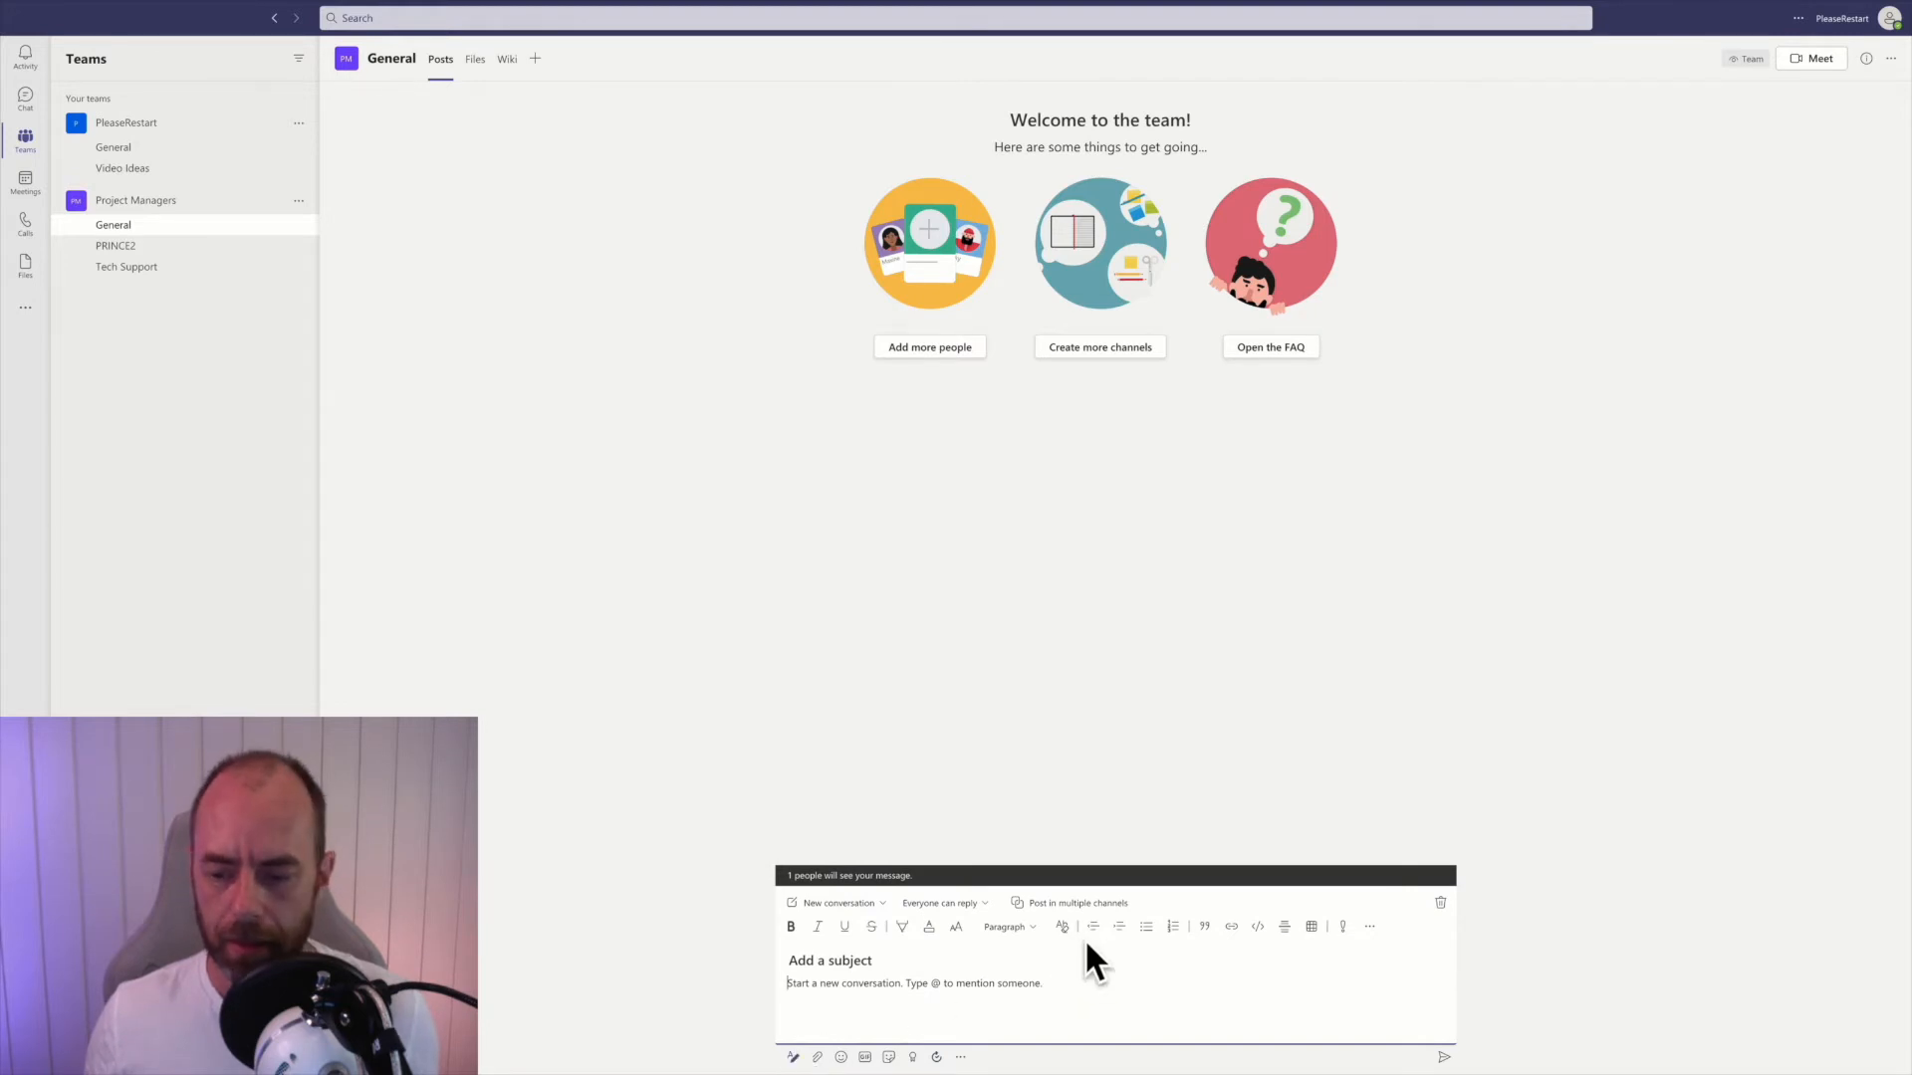
left_click(1075, 904)
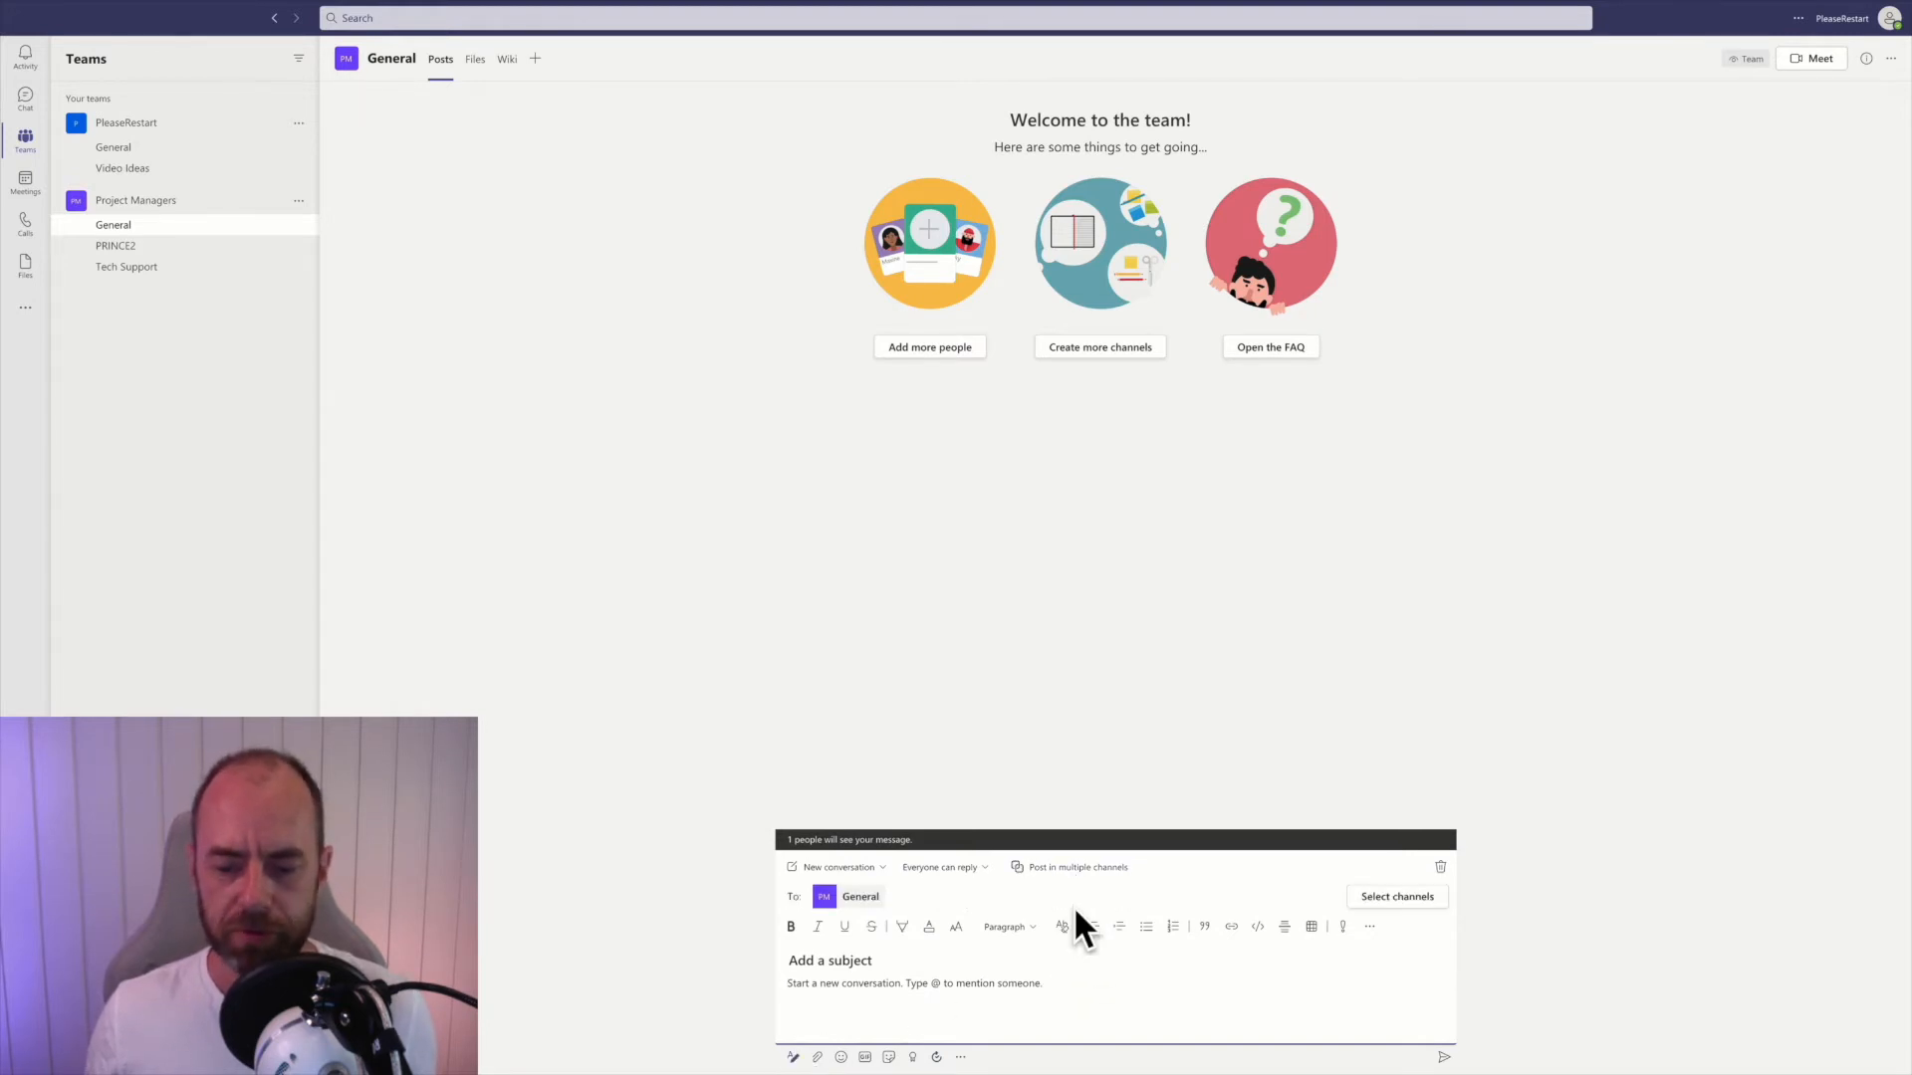
left_click(1366, 896)
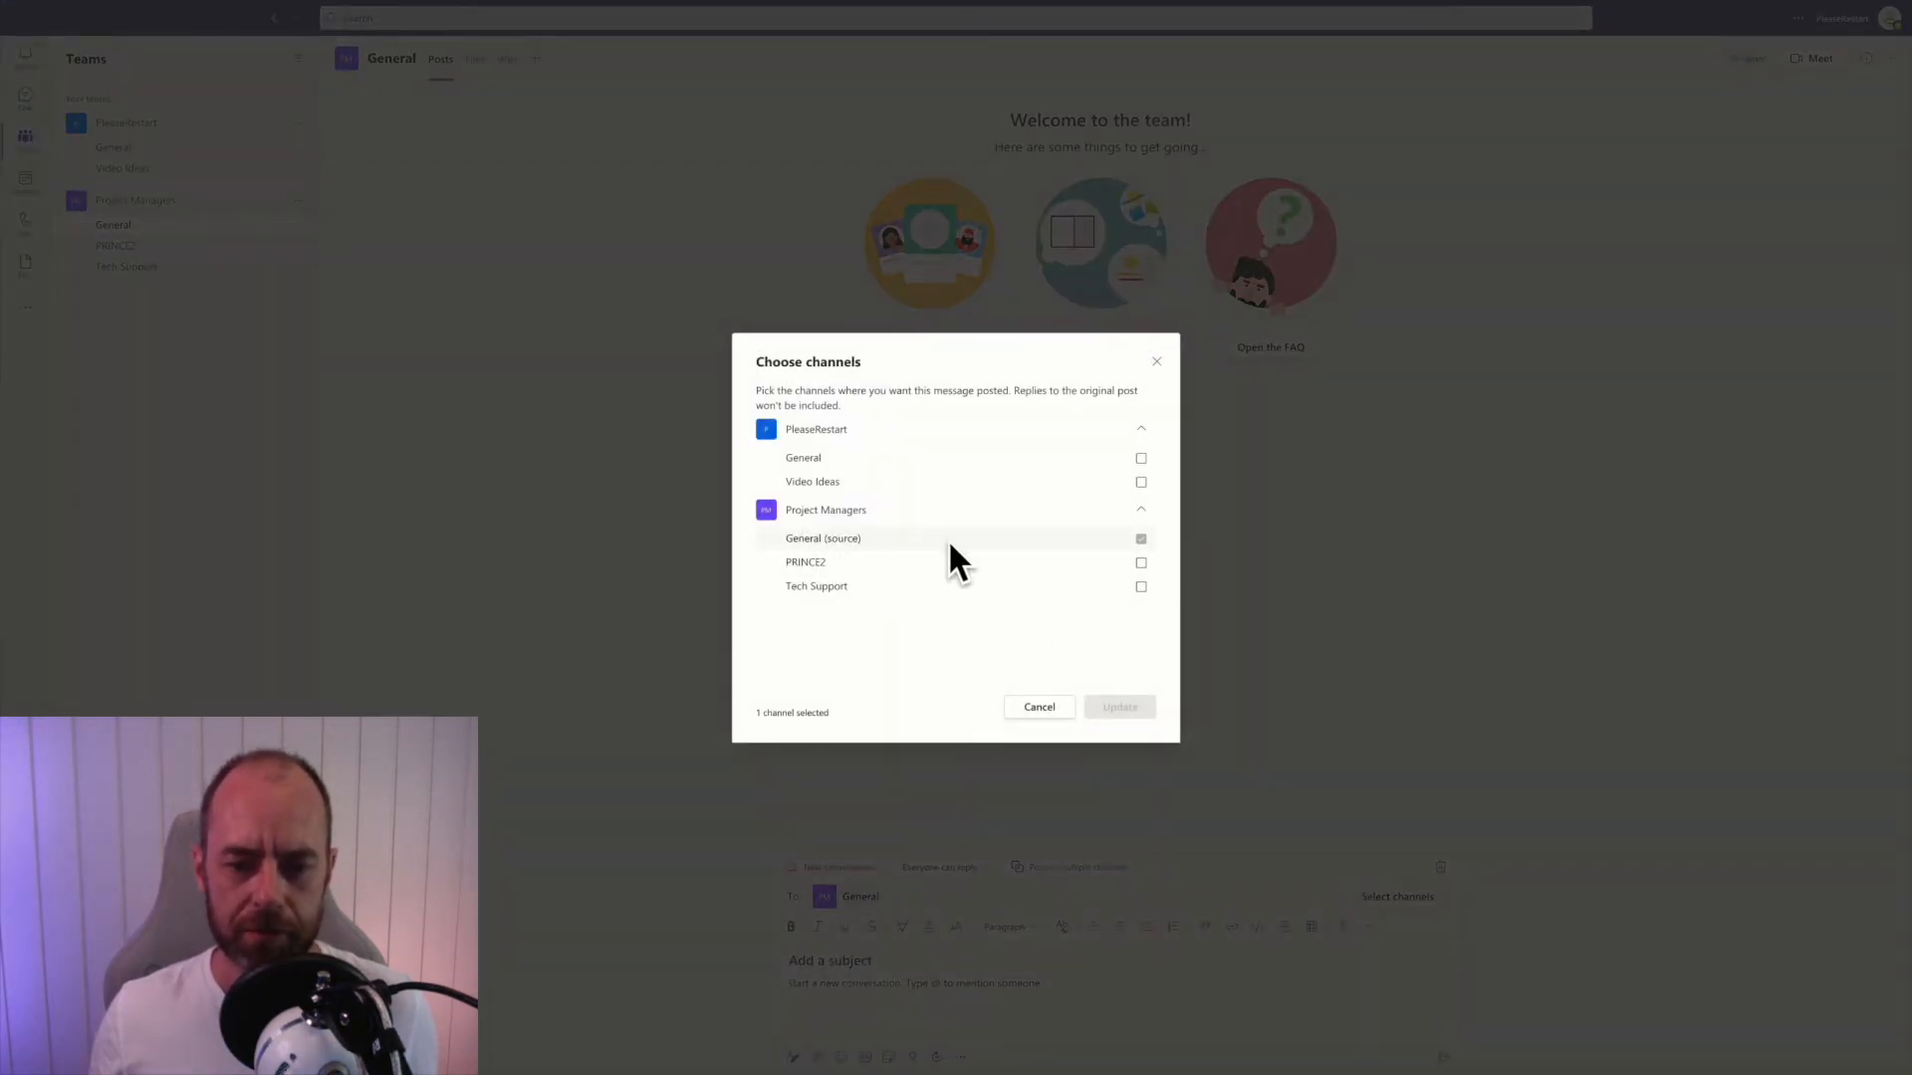
- Add PRINCE2 as a target channel and confirm the three chosen channels
left_click(1142, 564)
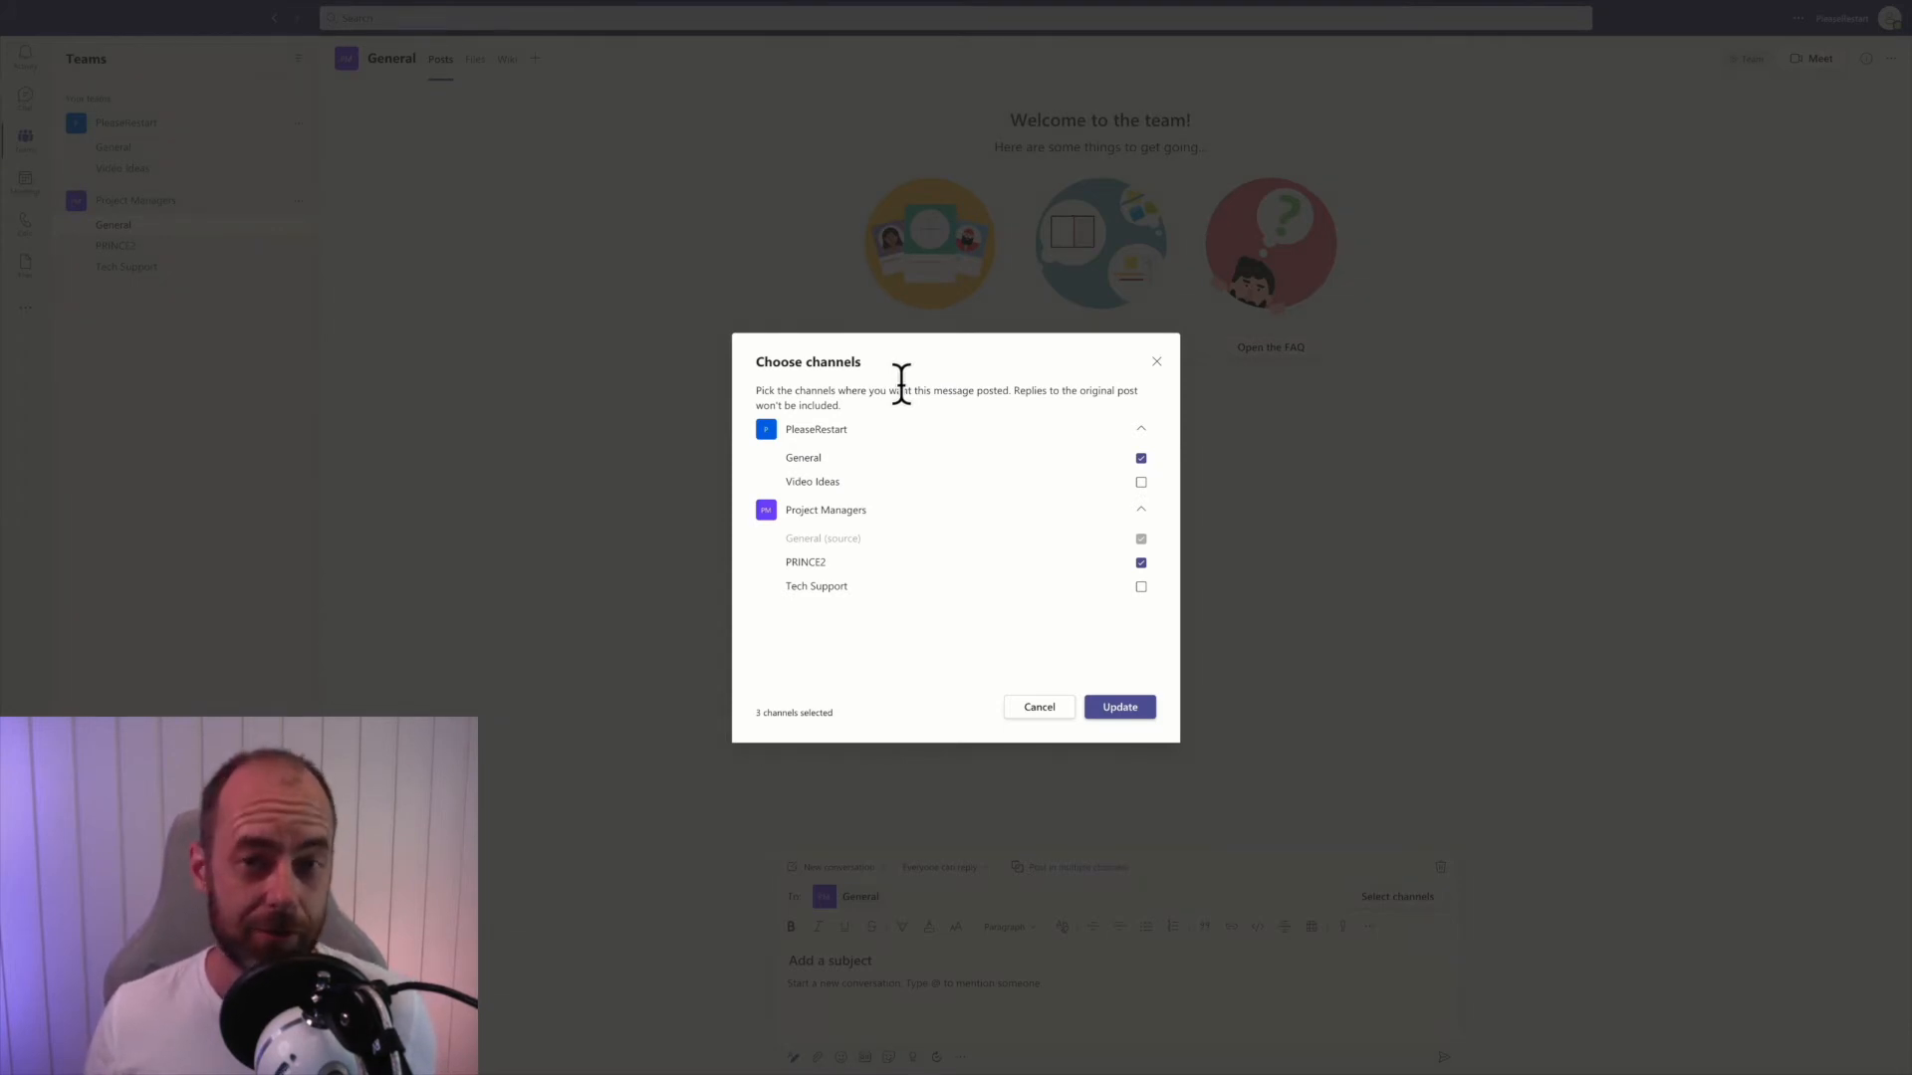
left_click(1118, 705)
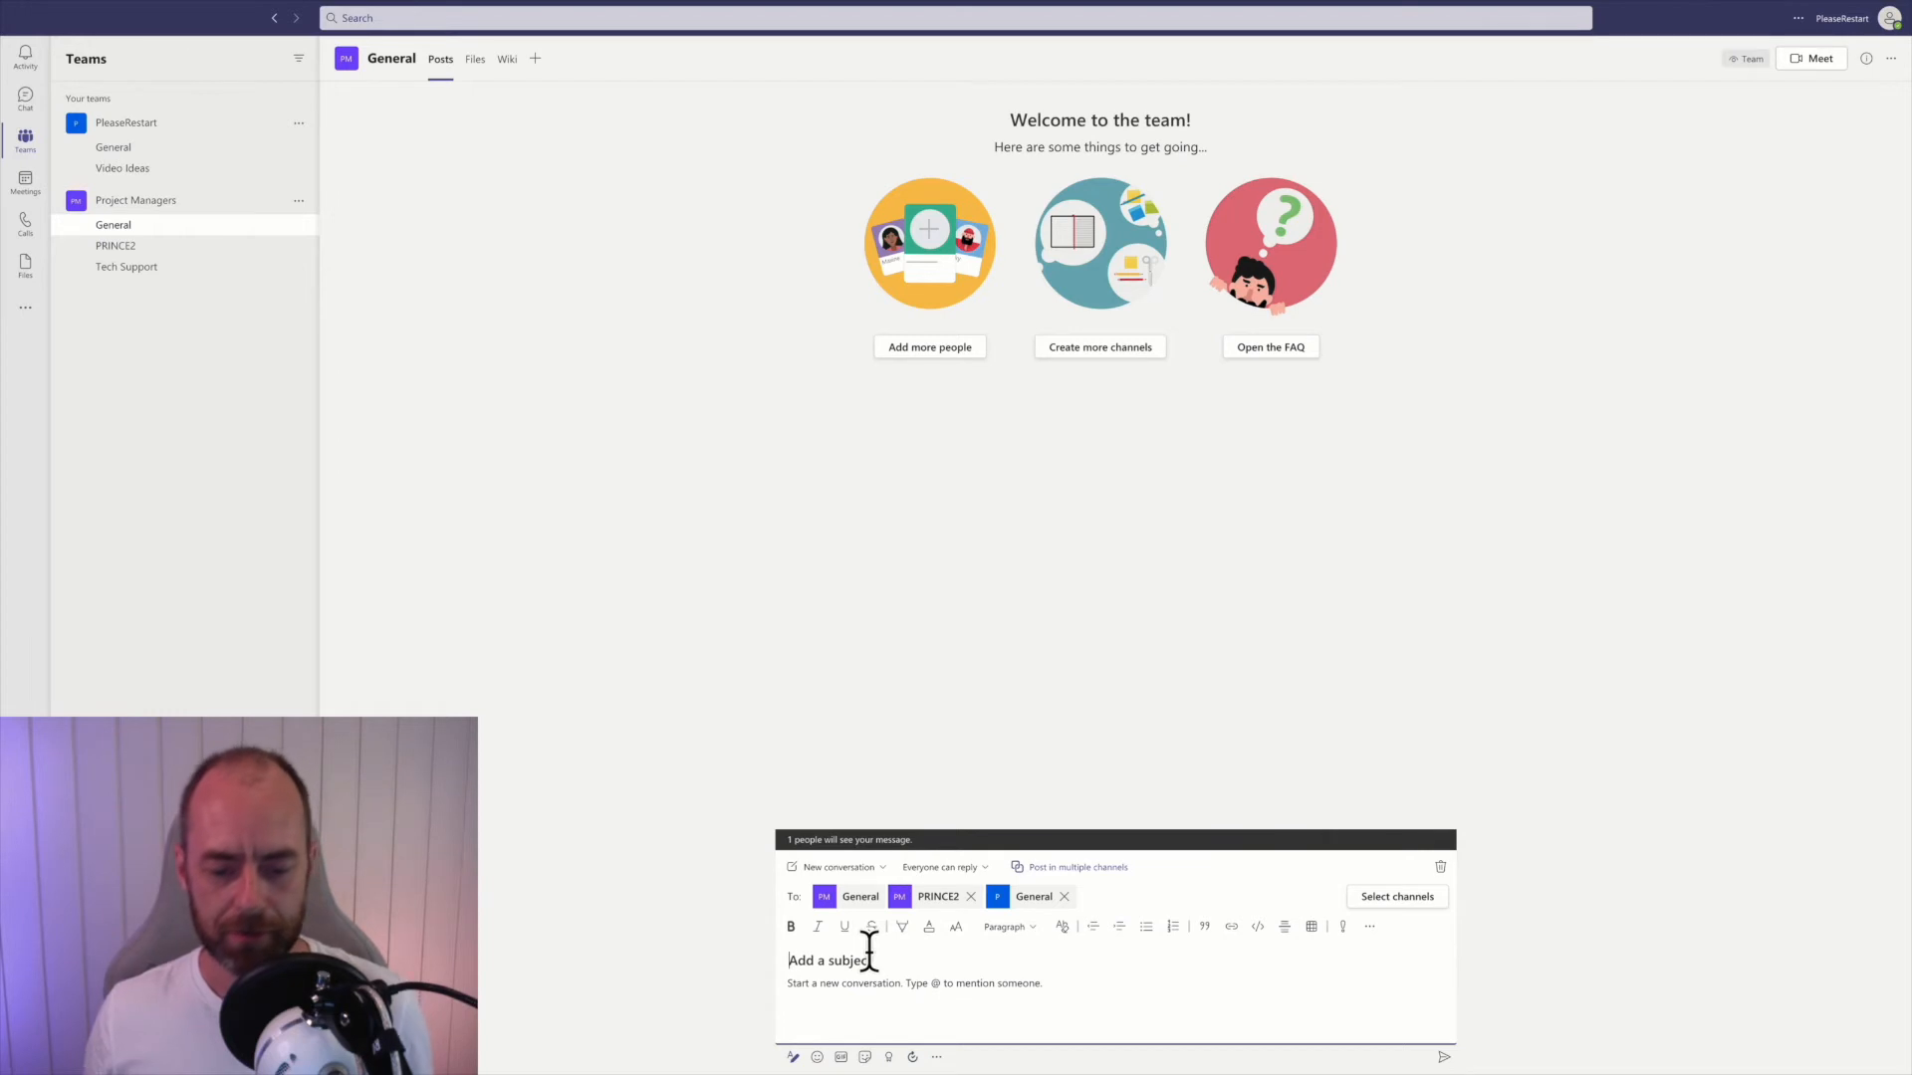
- Write the PRINCE2 training subject and body line, then send to all chosen channels
left_click(869, 959)
type("Remember free PRINCE2 training on Wednesday!")
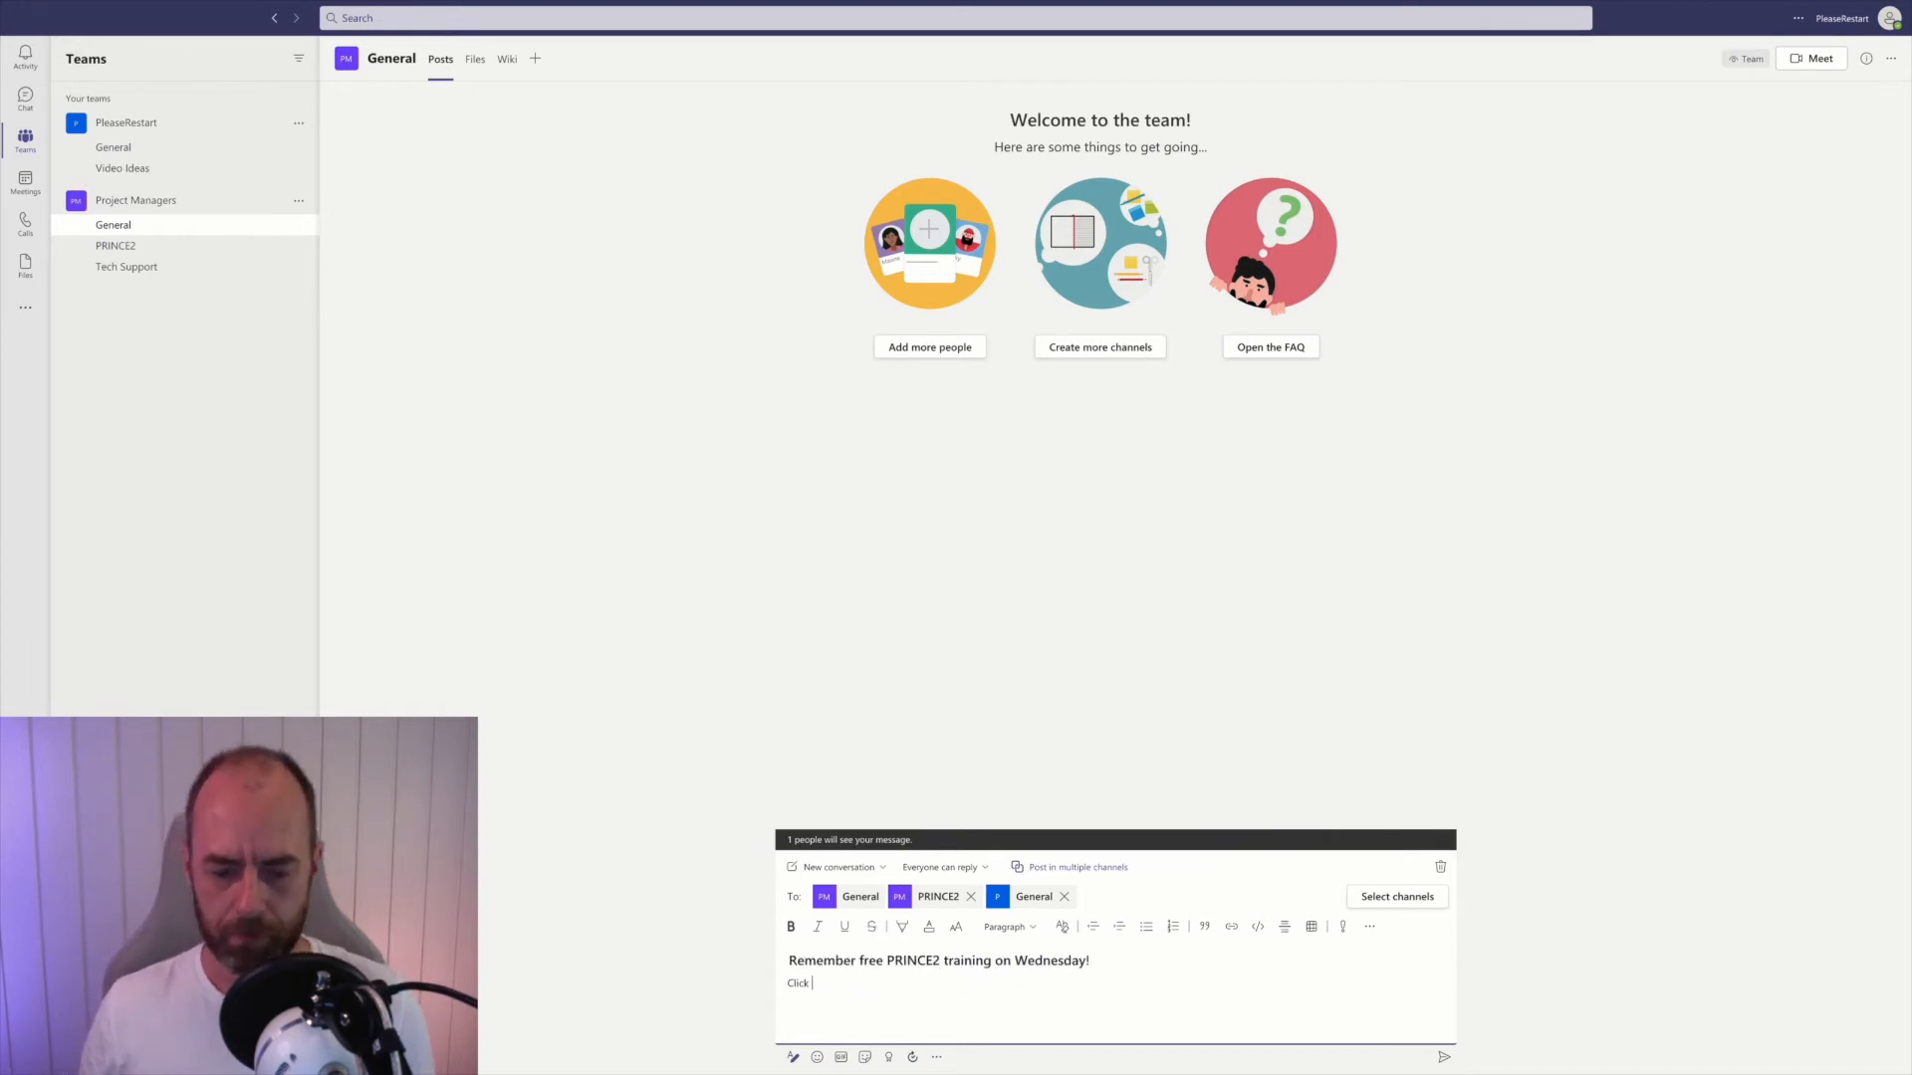
key("Tab")
type("Click here to go to free online training.")
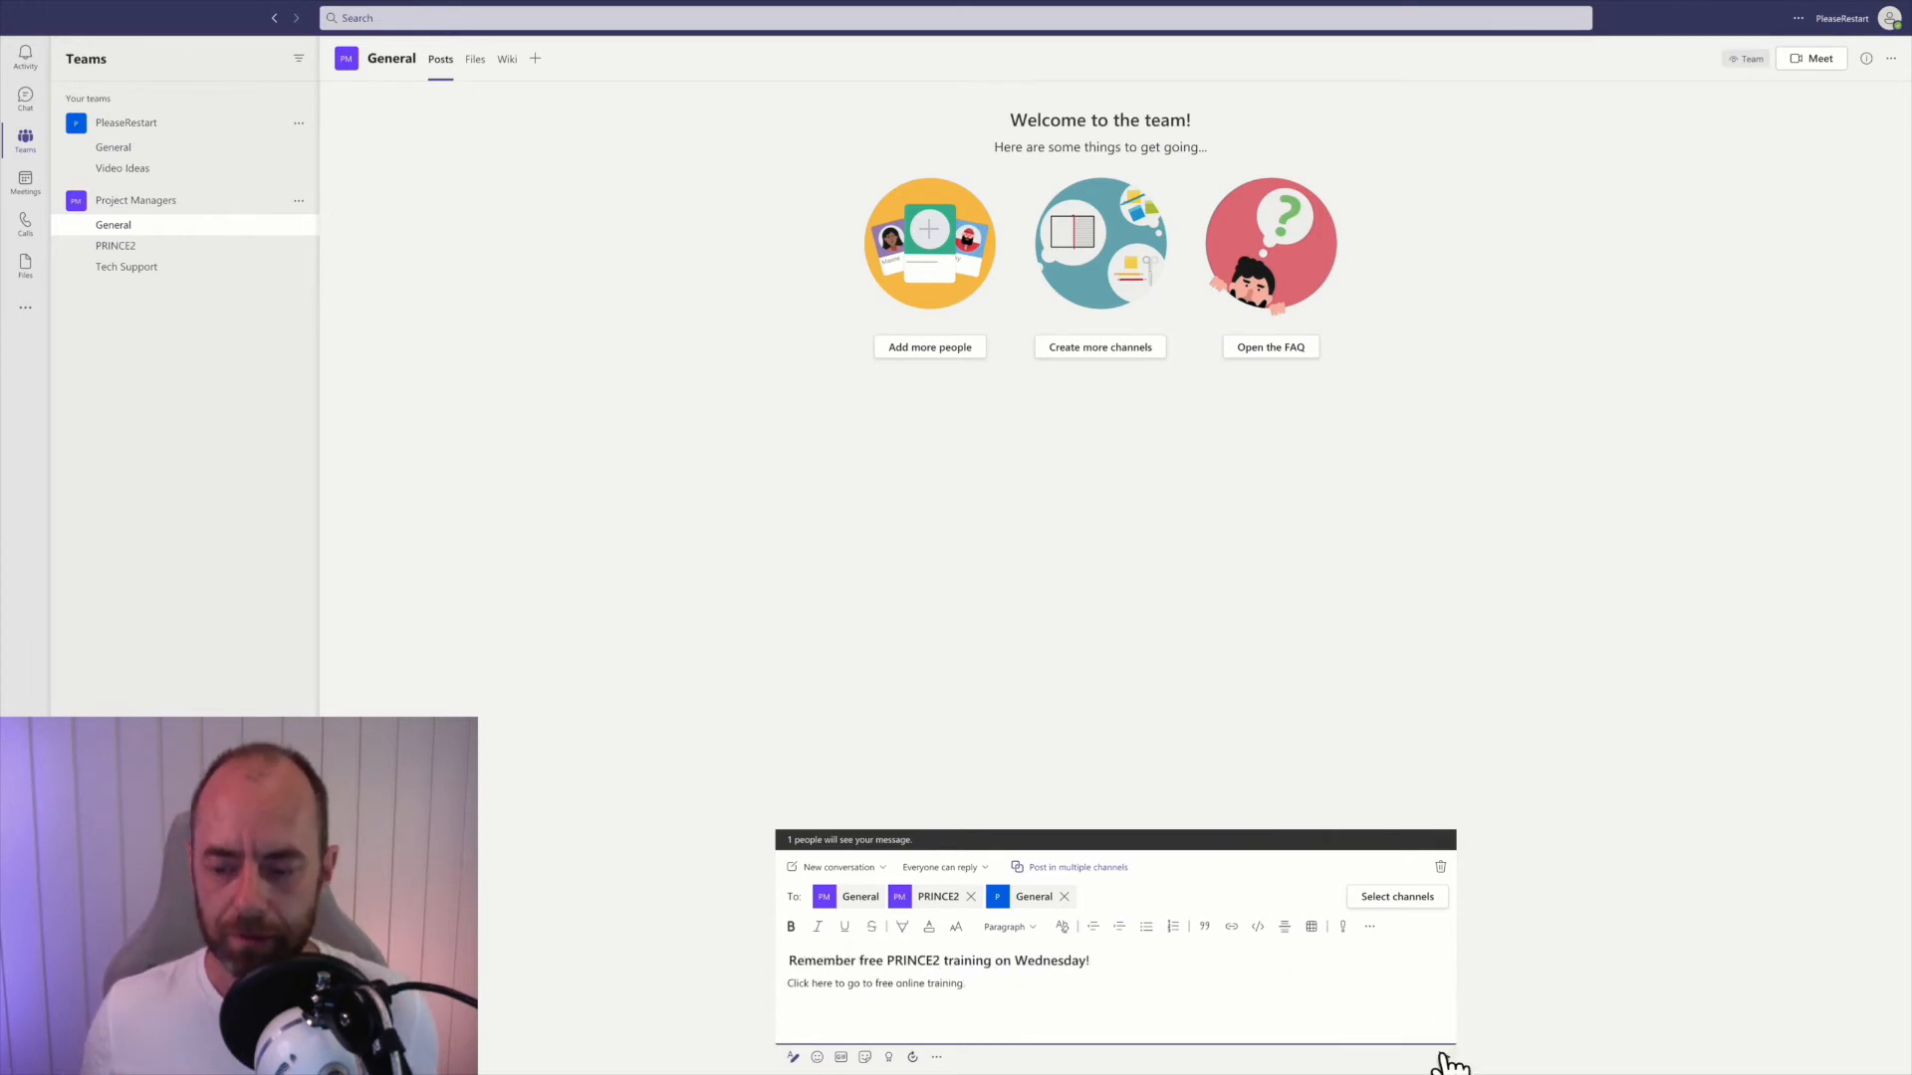
left_click(1445, 1057)
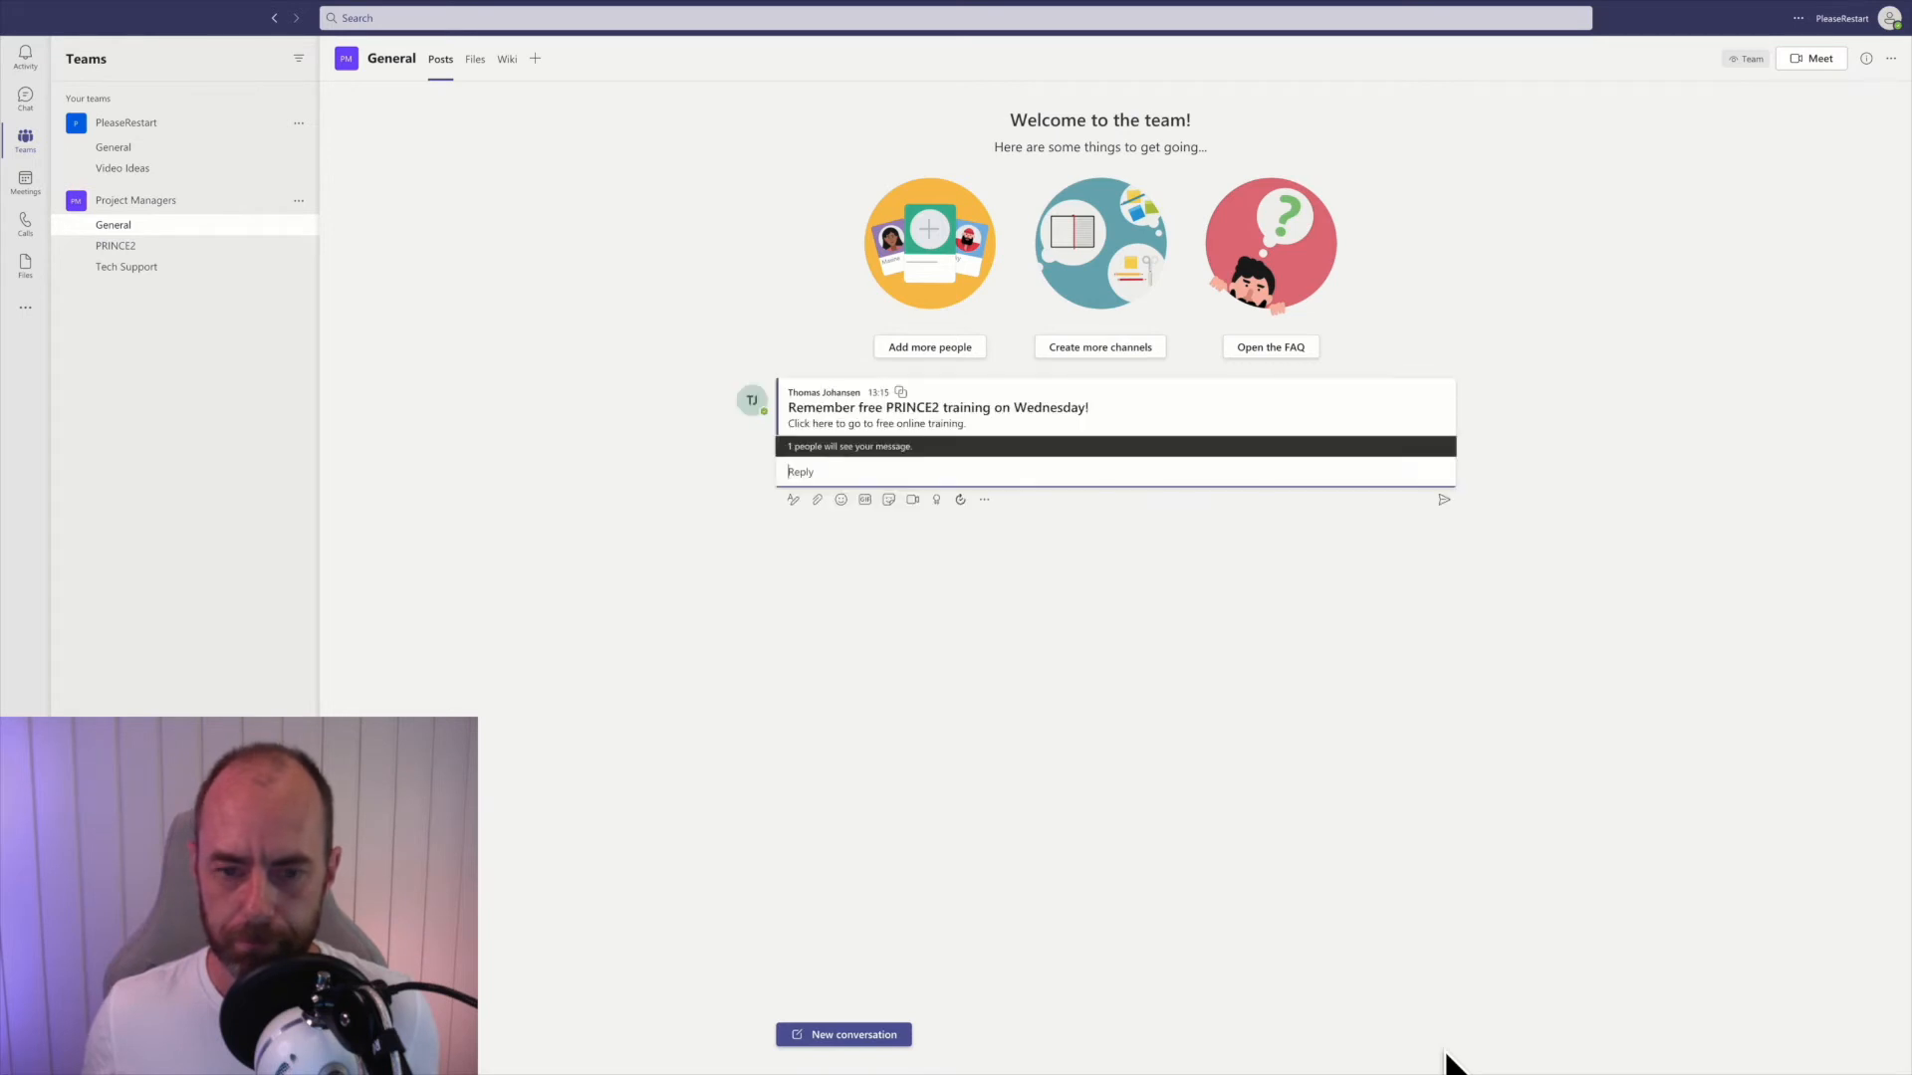
- Confirm the post in the PRINCE2 and PleaseRestart General channels, then show Project Managers' files
left_click(973, 766)
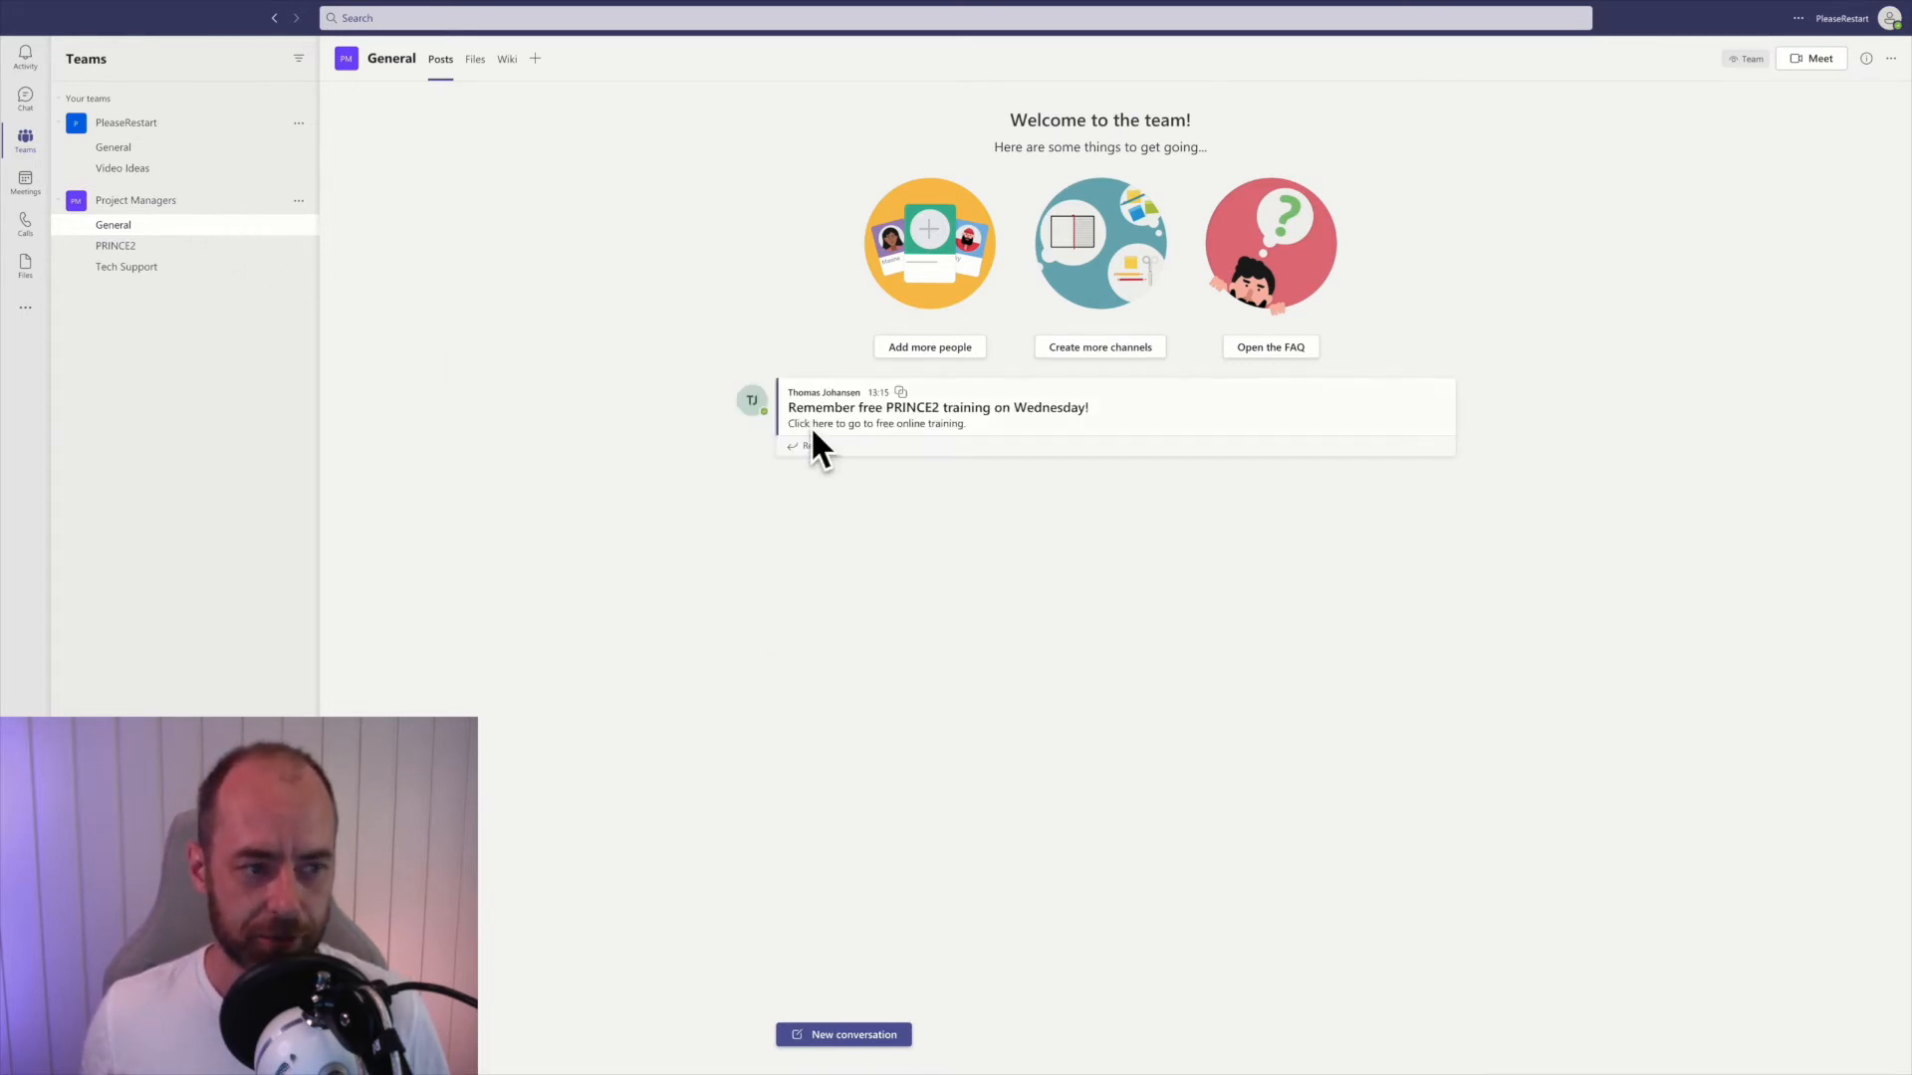
left_click(239, 245)
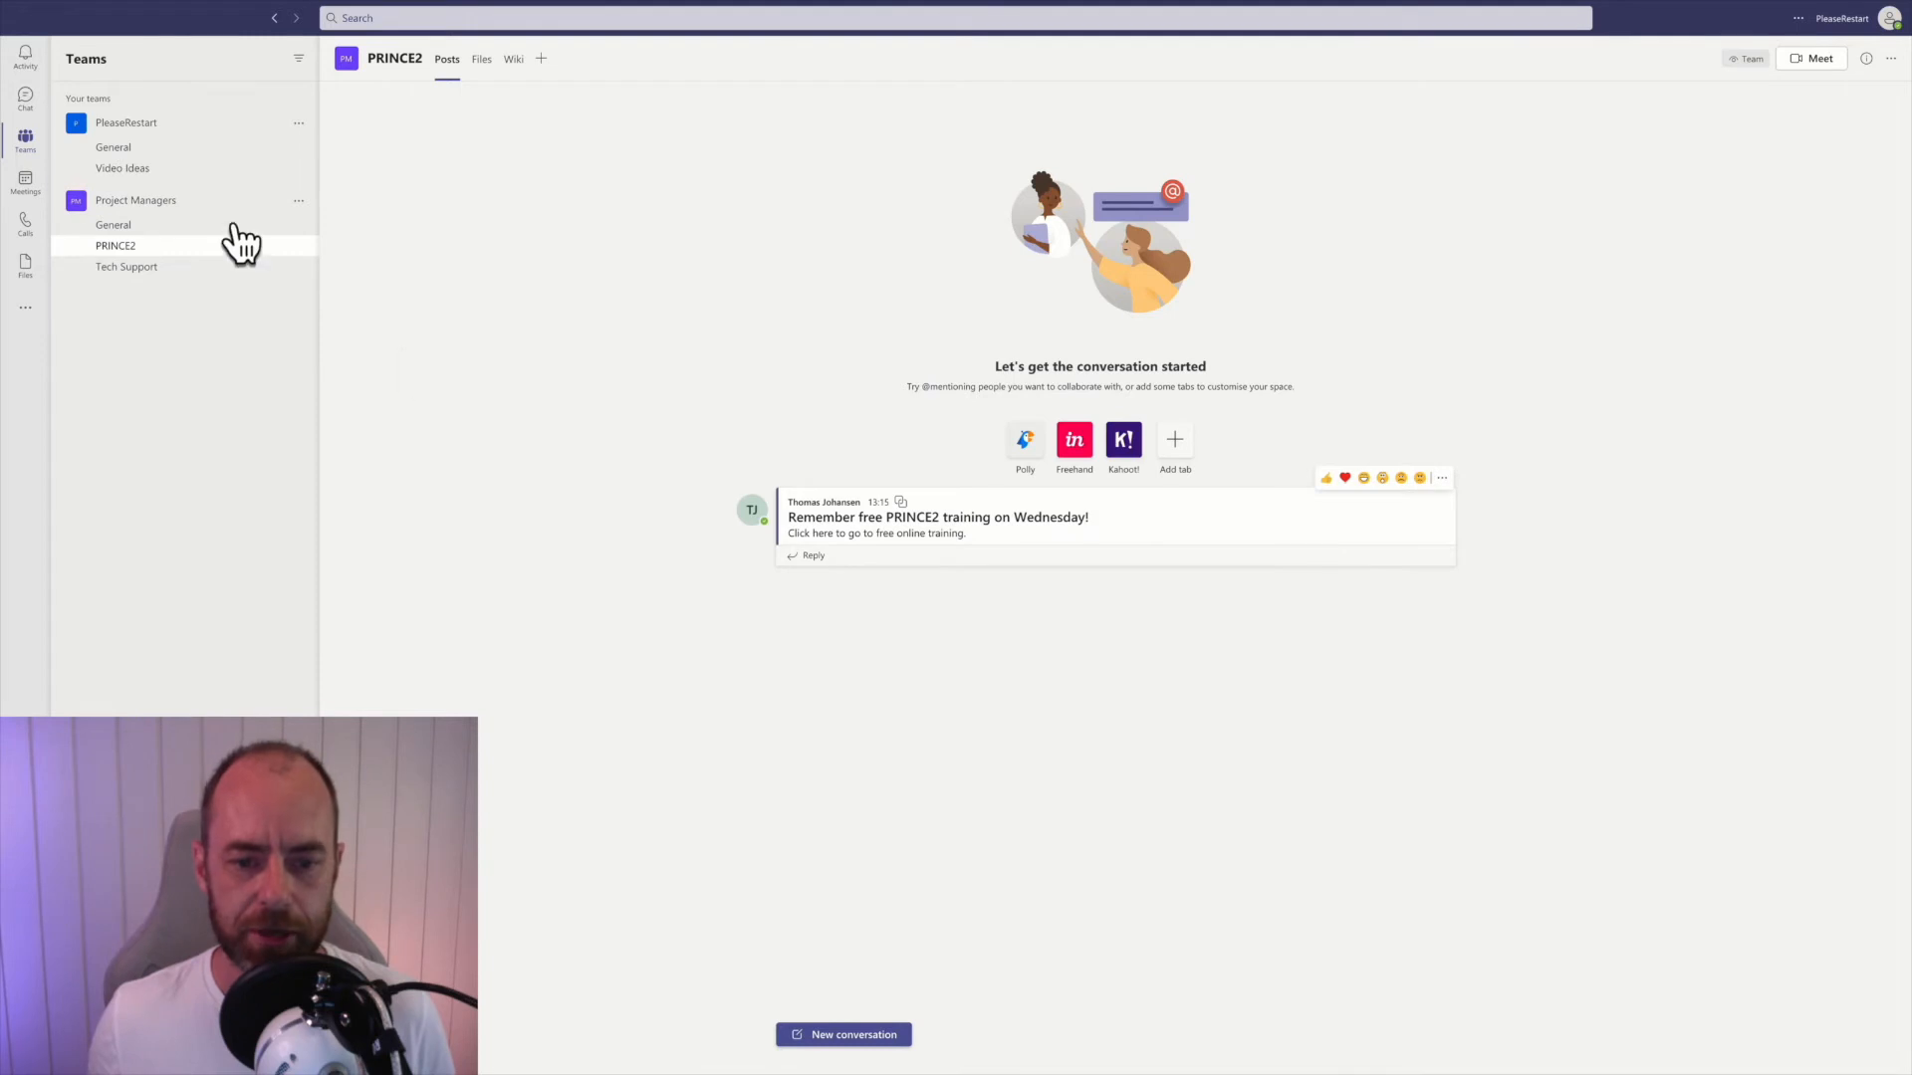
left_click(118, 148)
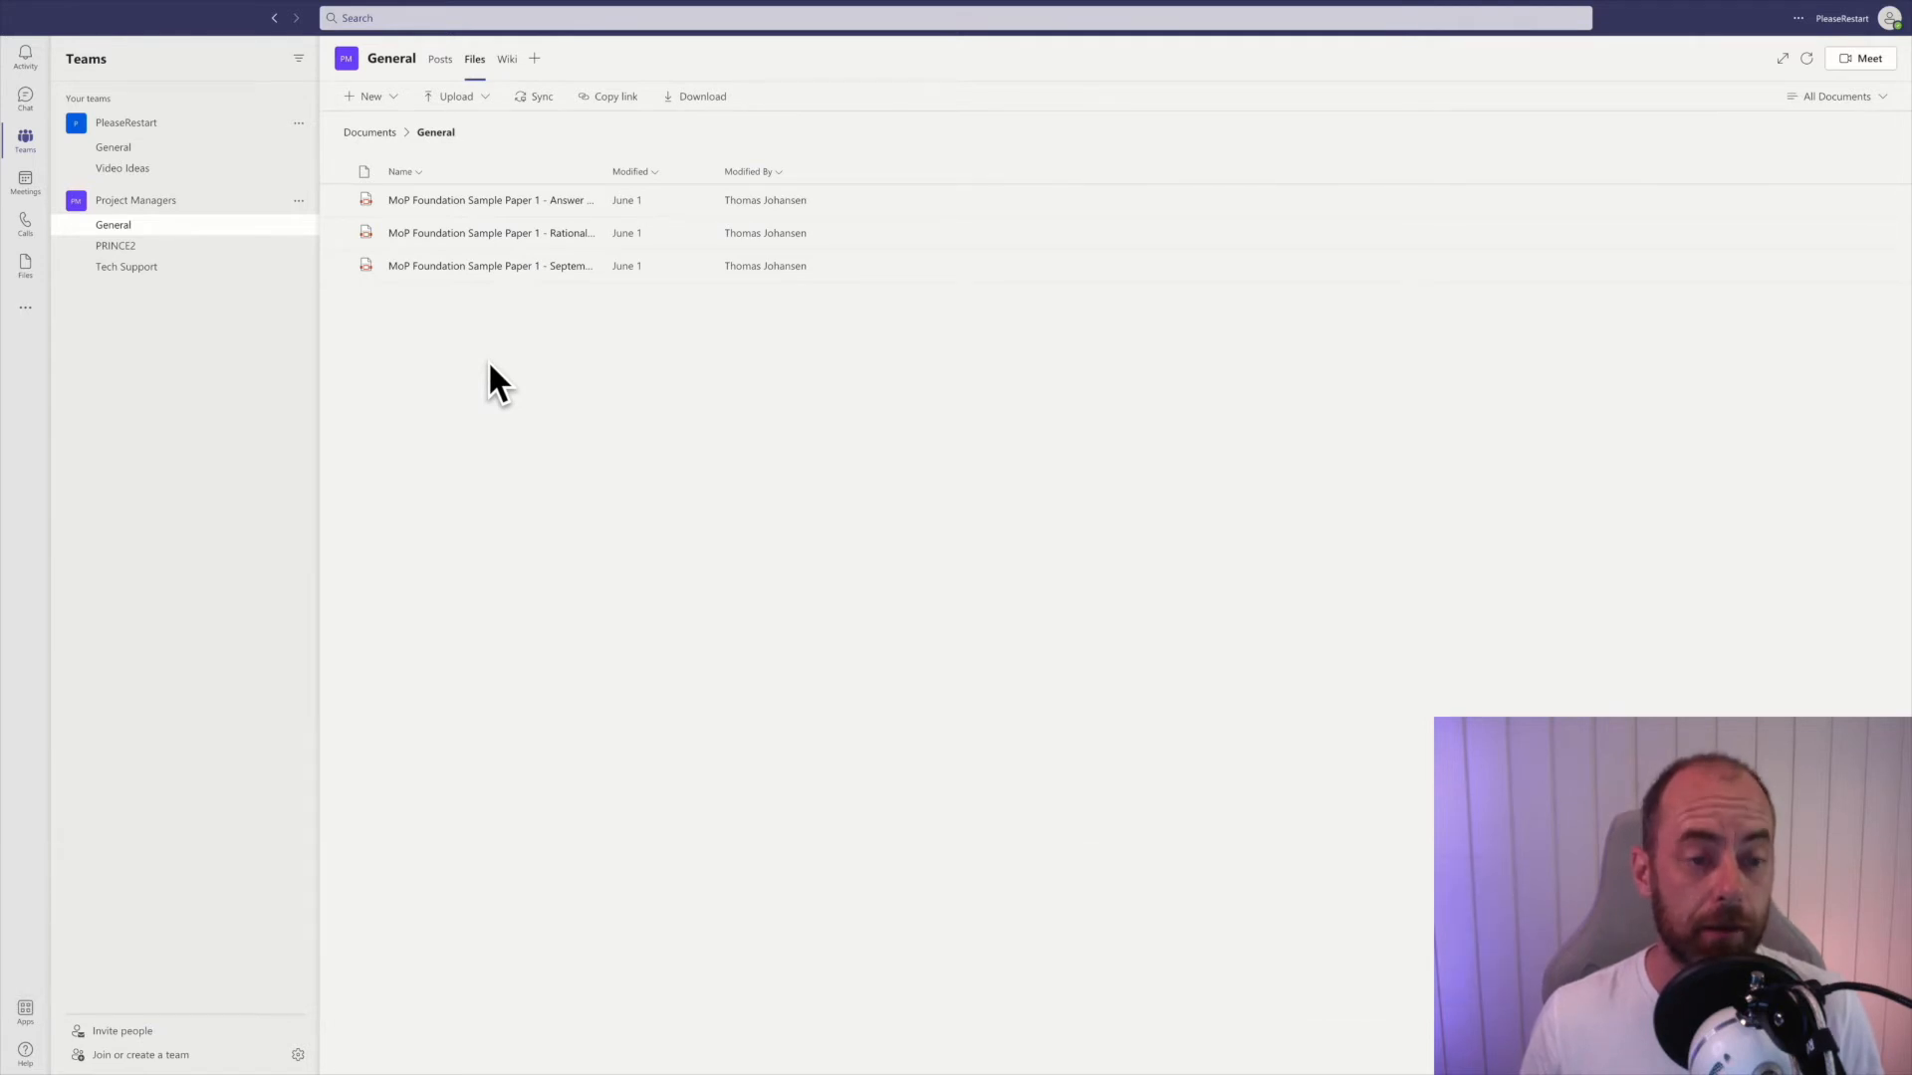
- Pin the first and then the second MoP Foundation sample paper to the top of Files
left_click(340, 200)
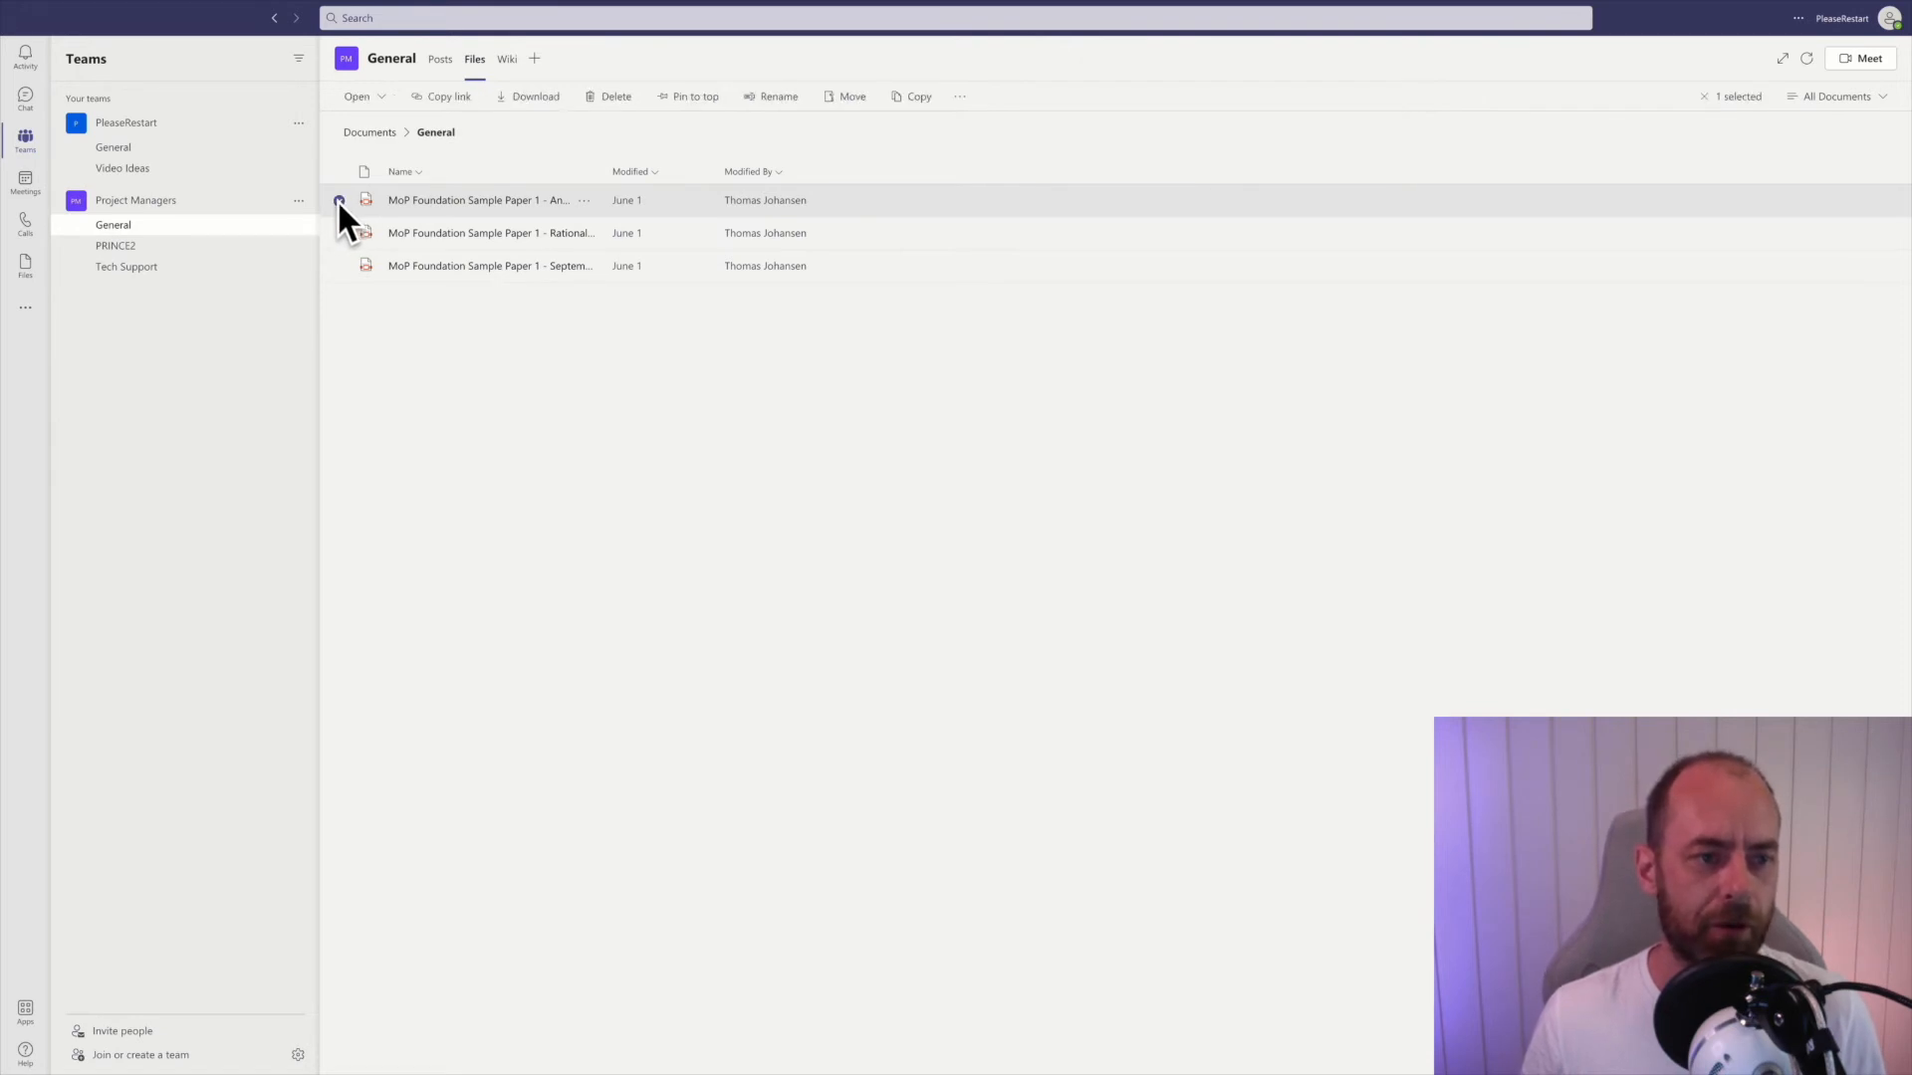
left_click(691, 96)
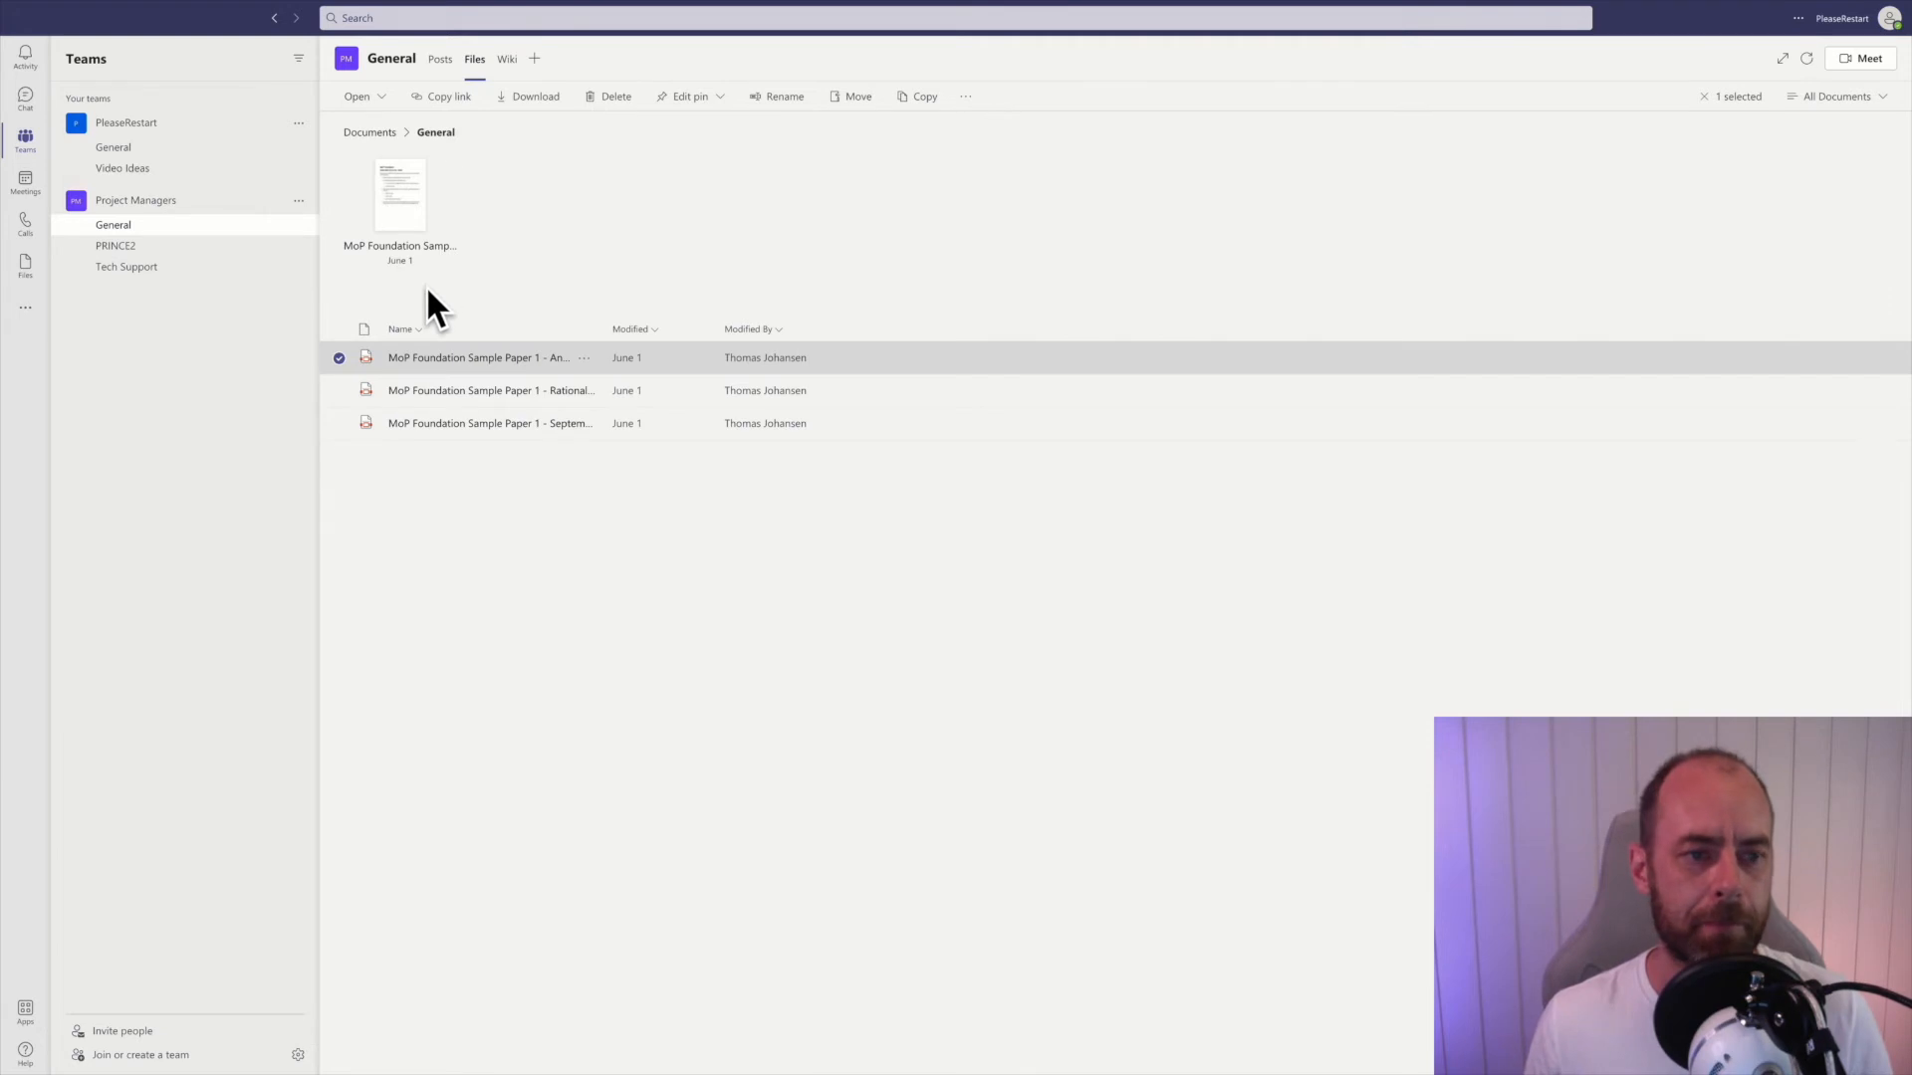
left_click(337, 389)
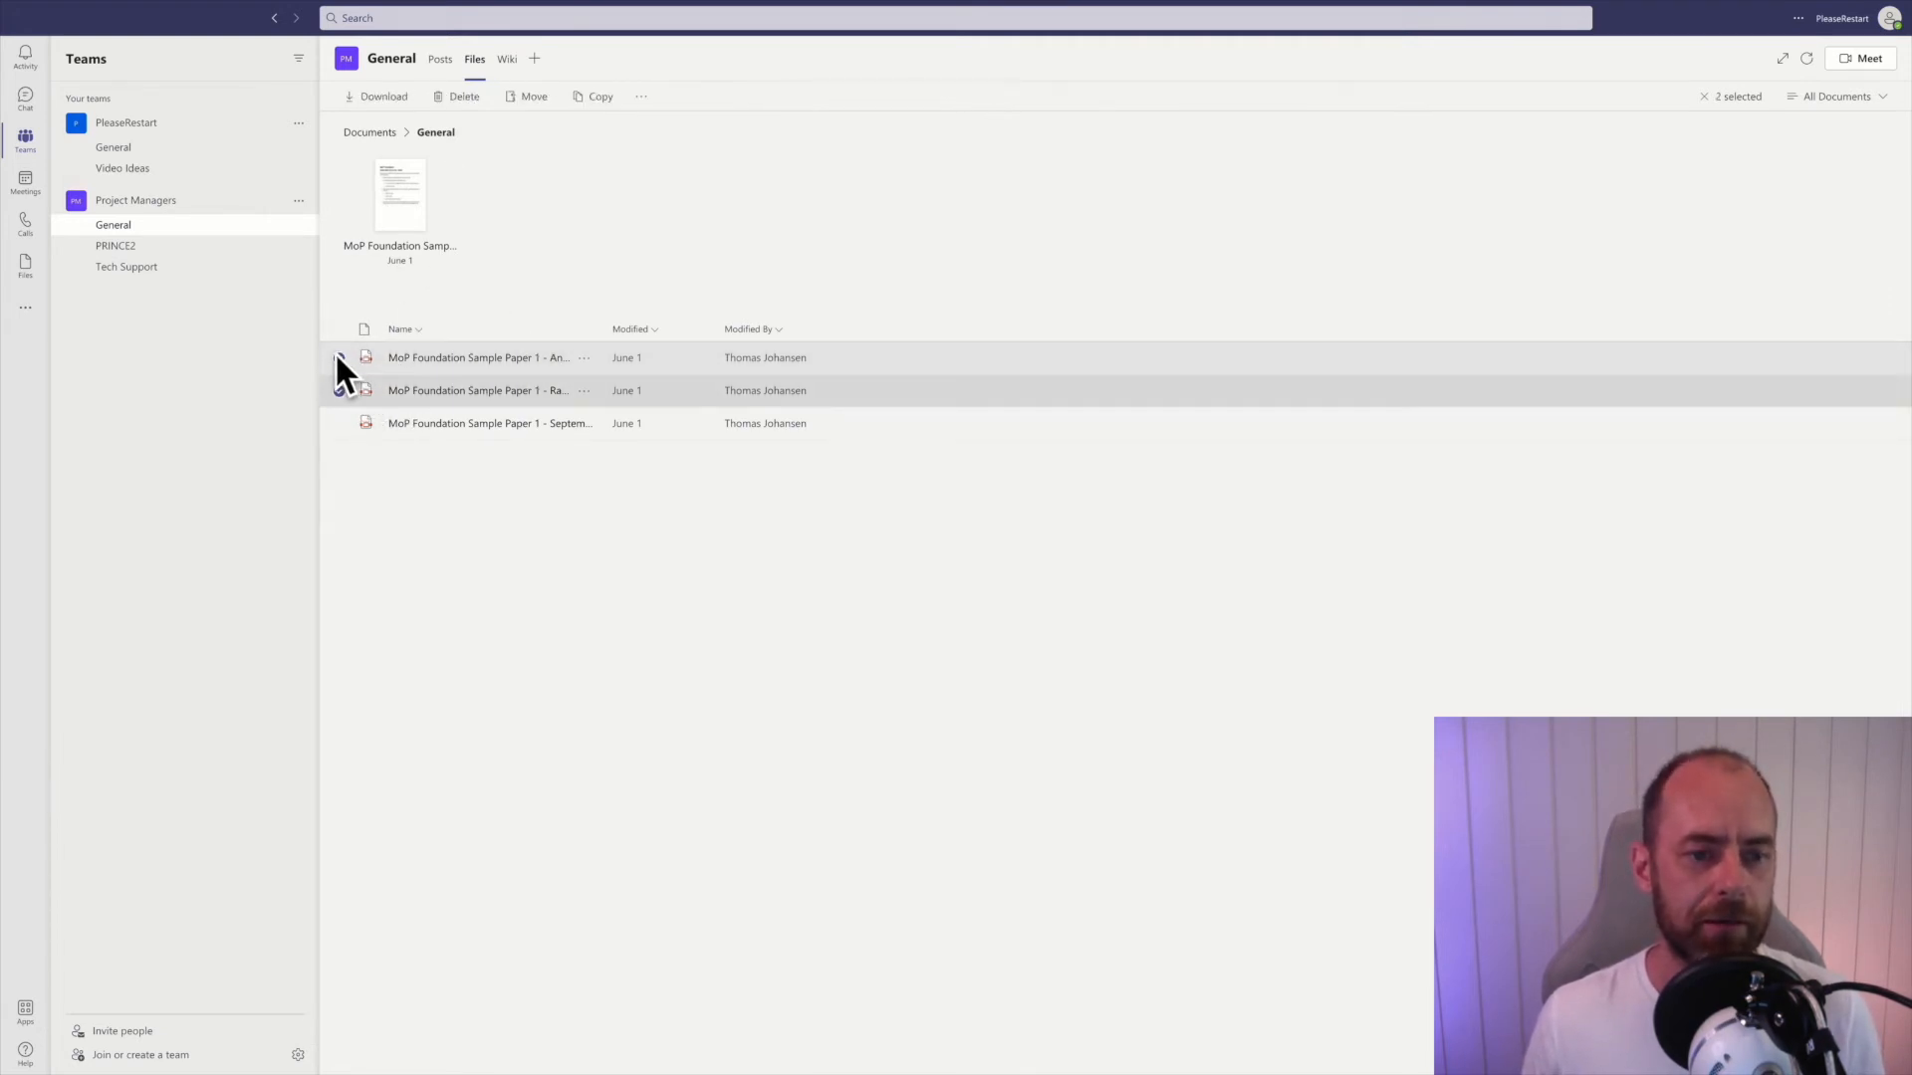
left_click(337, 356)
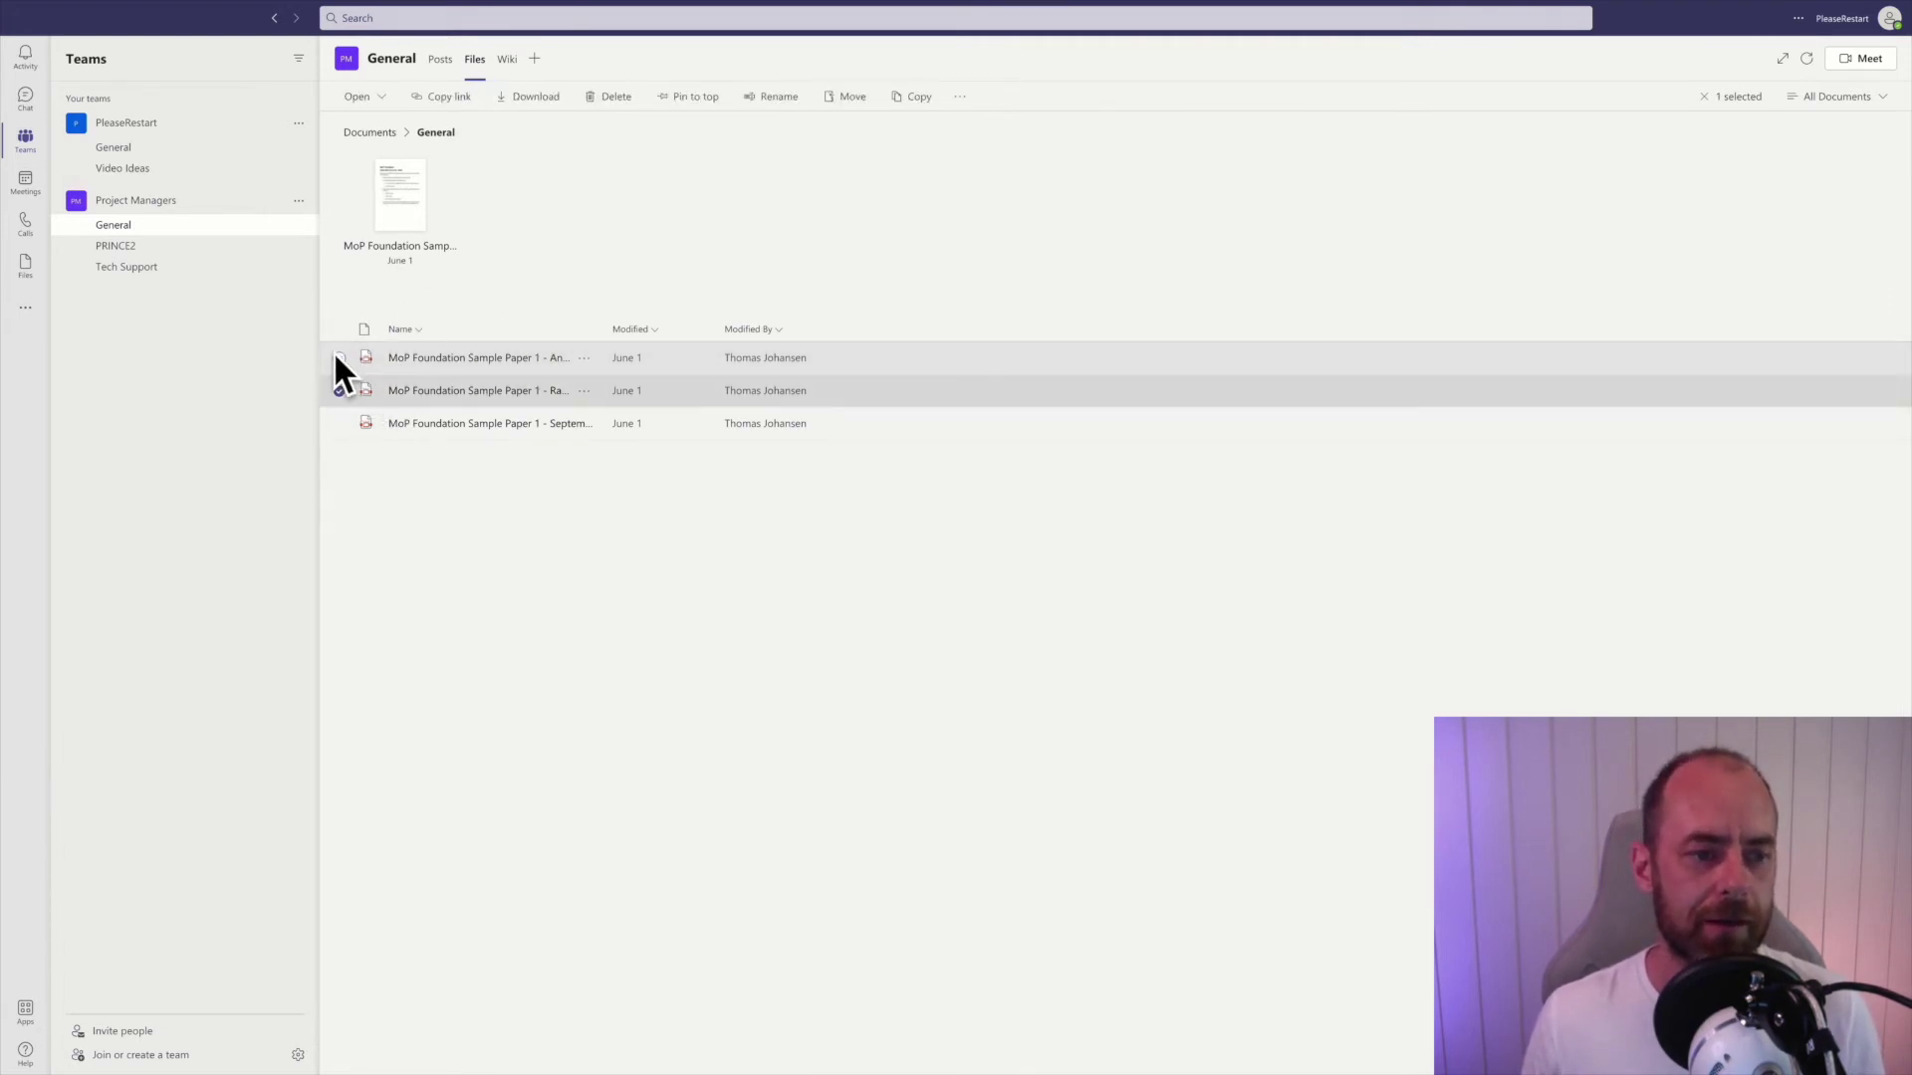
left_click(692, 97)
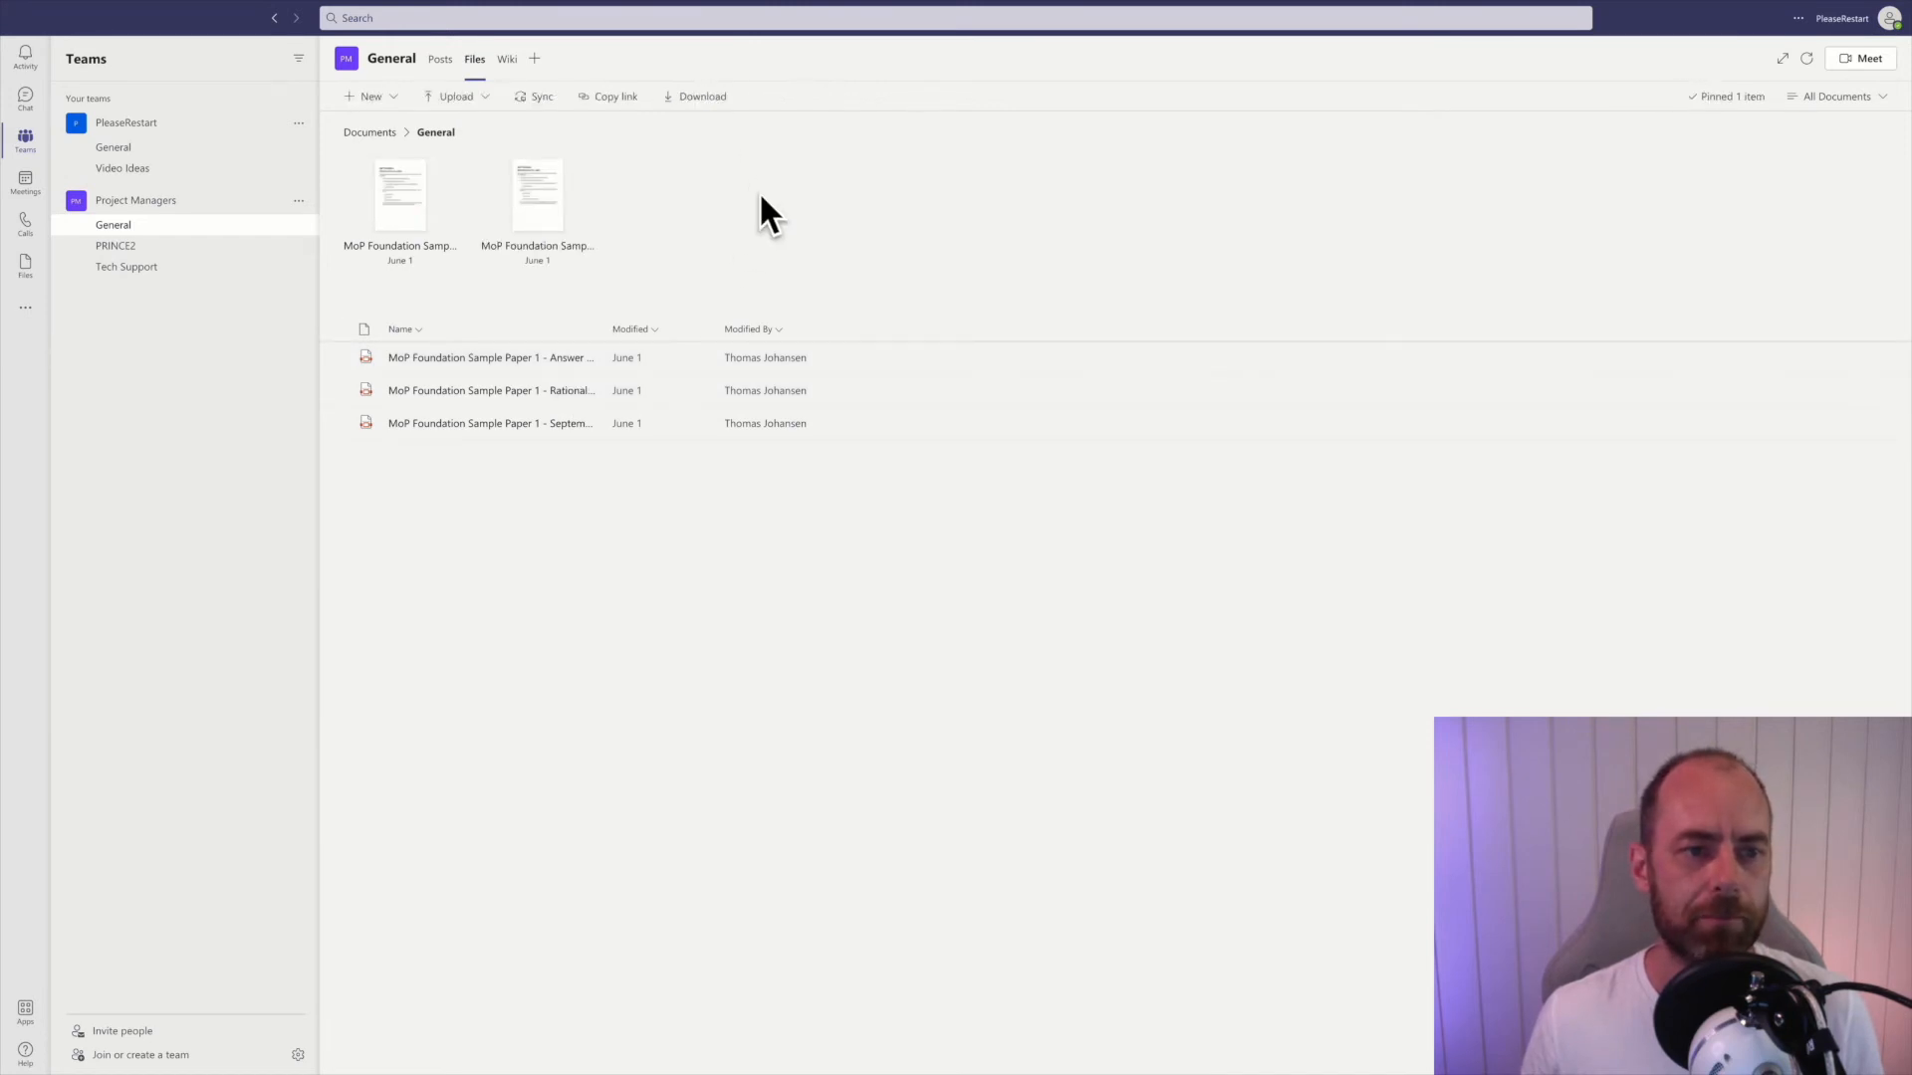
mouse_move(537, 209)
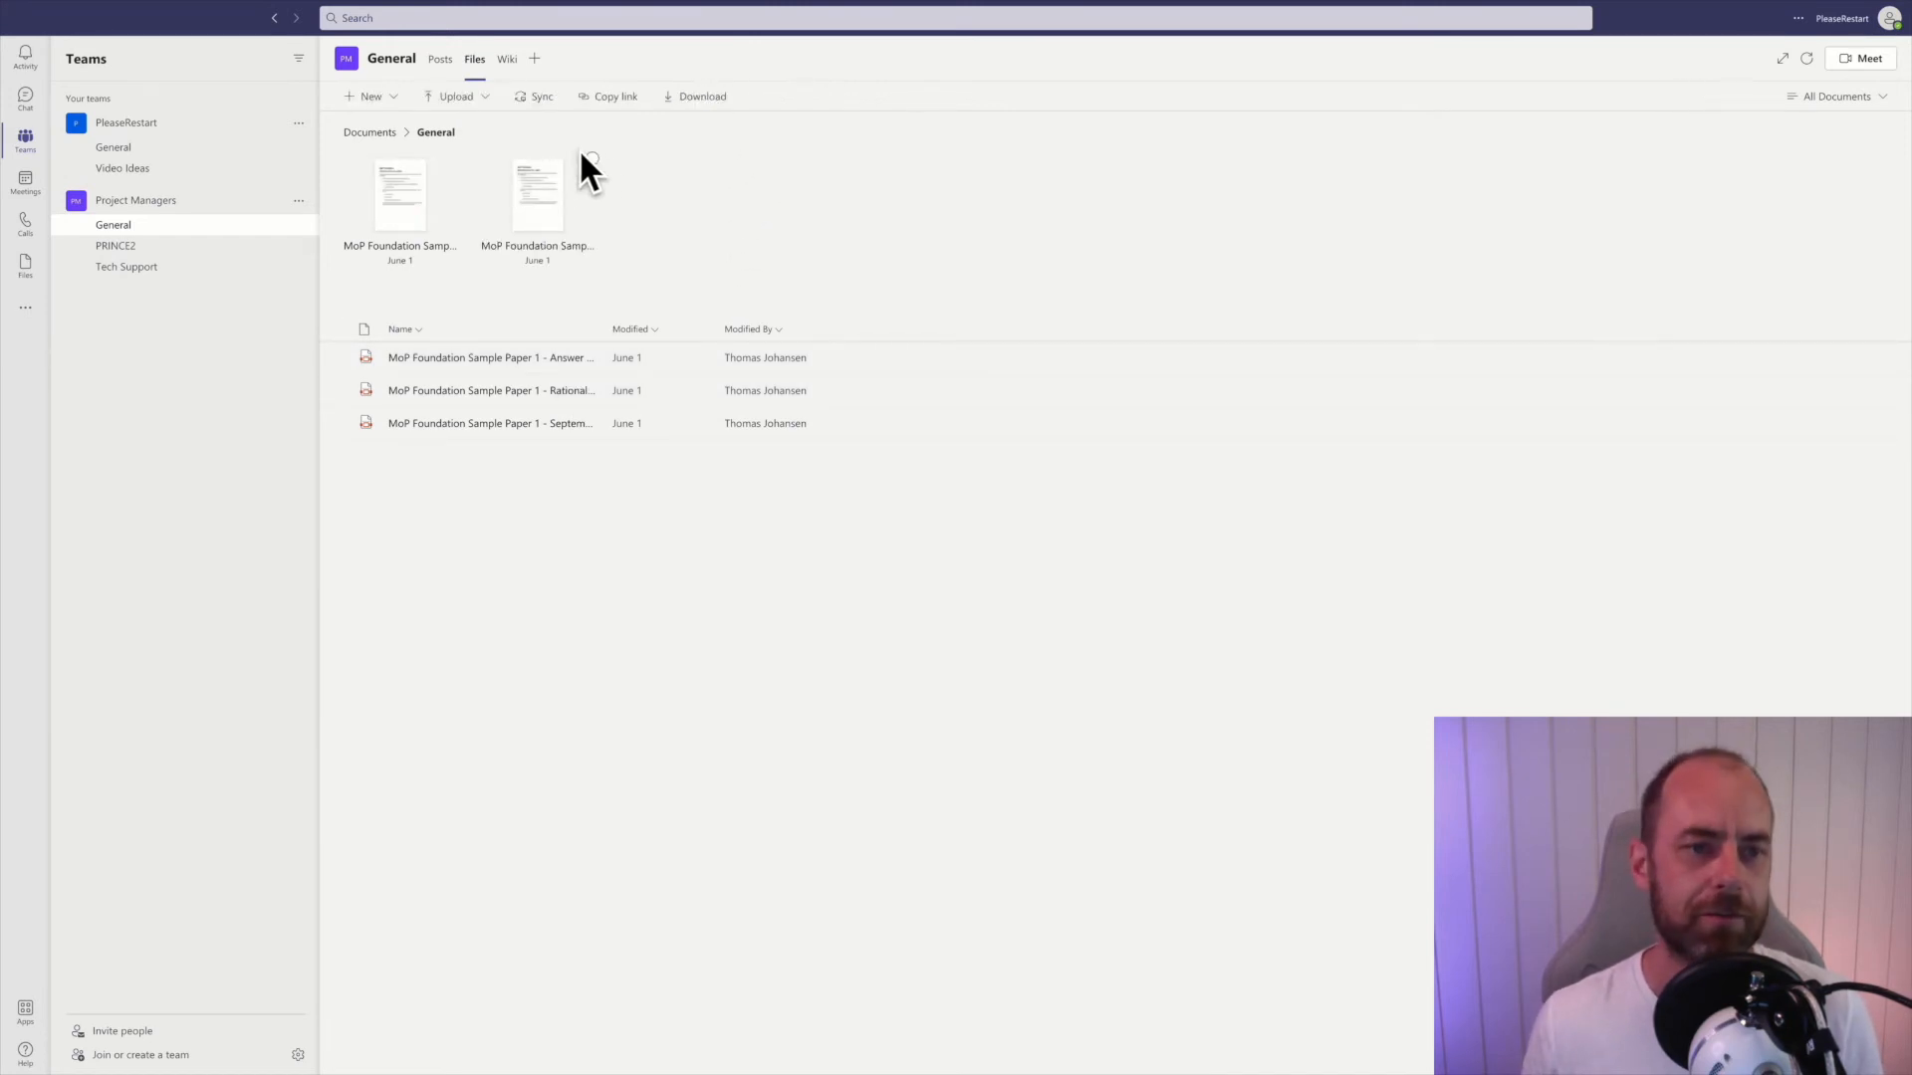
- Select the second pinned file and review the Edit pin options
left_click(592, 157)
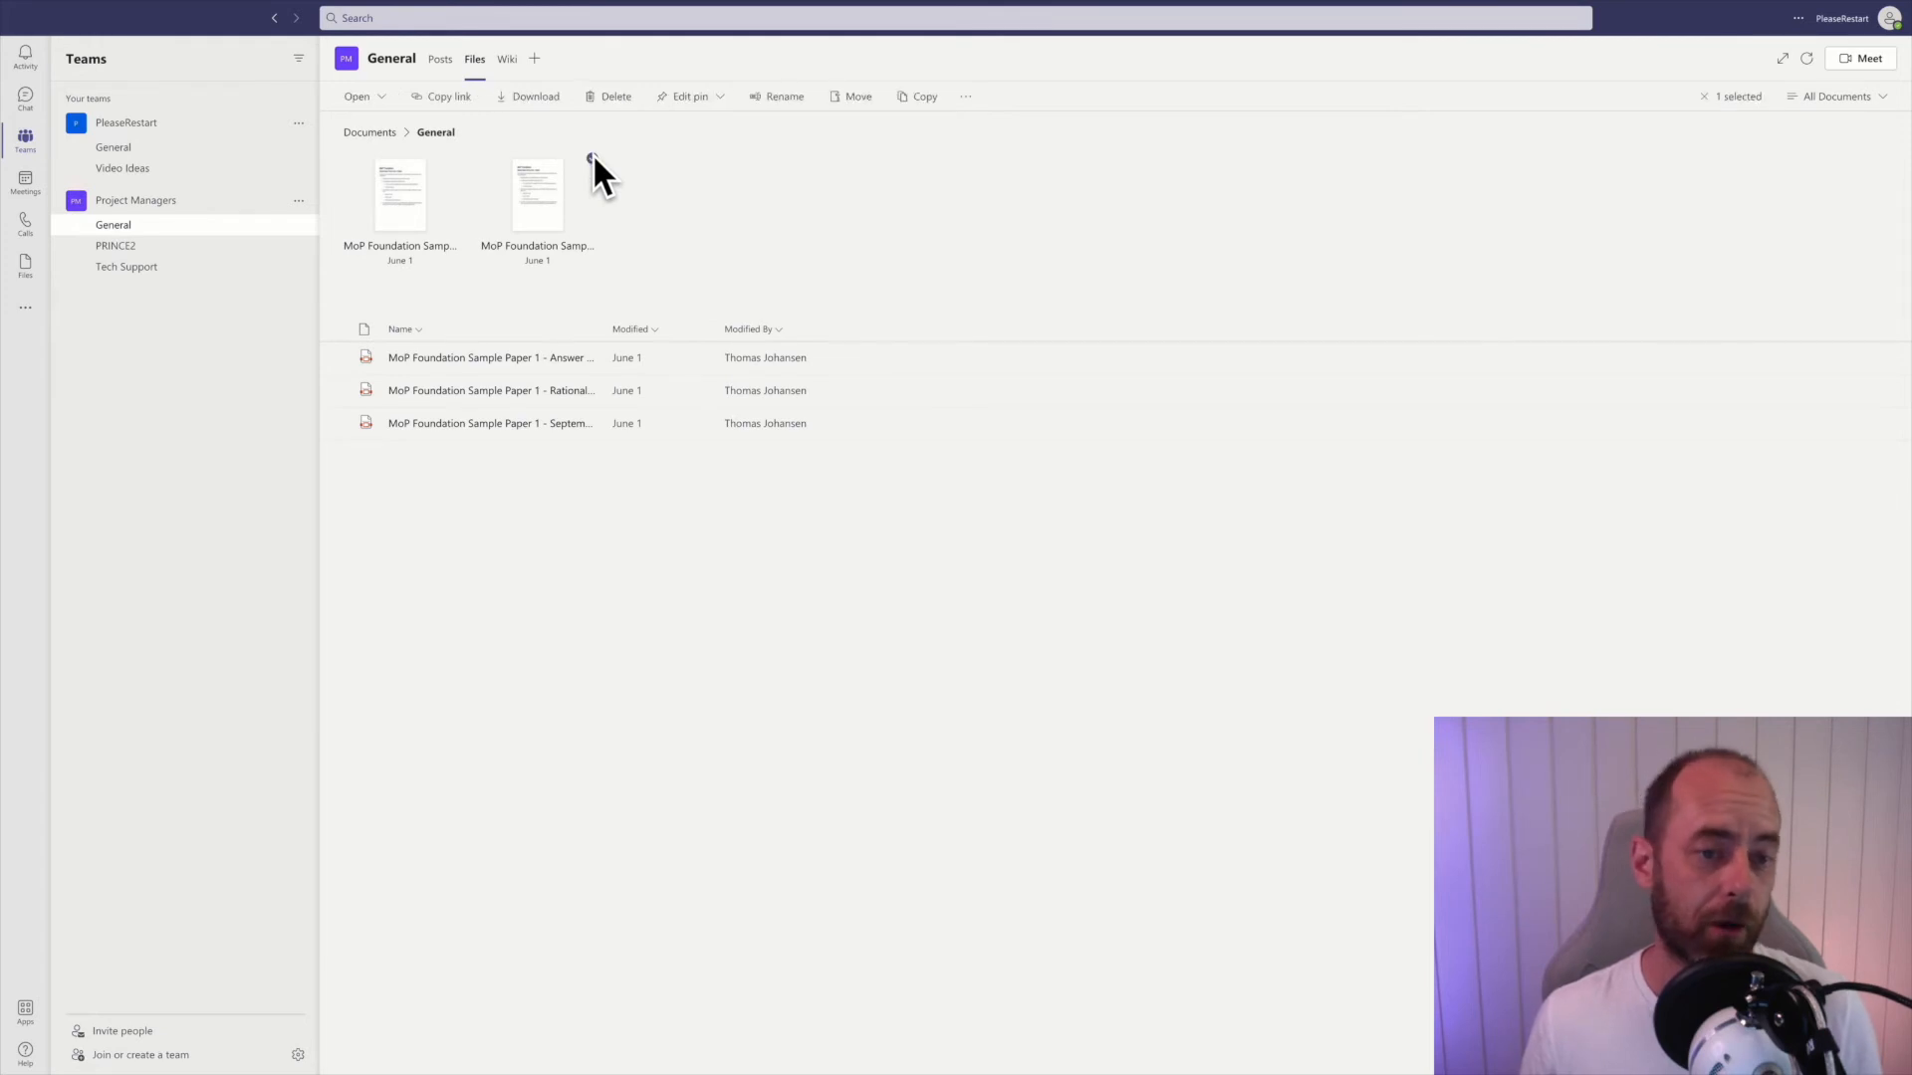
left_click(701, 99)
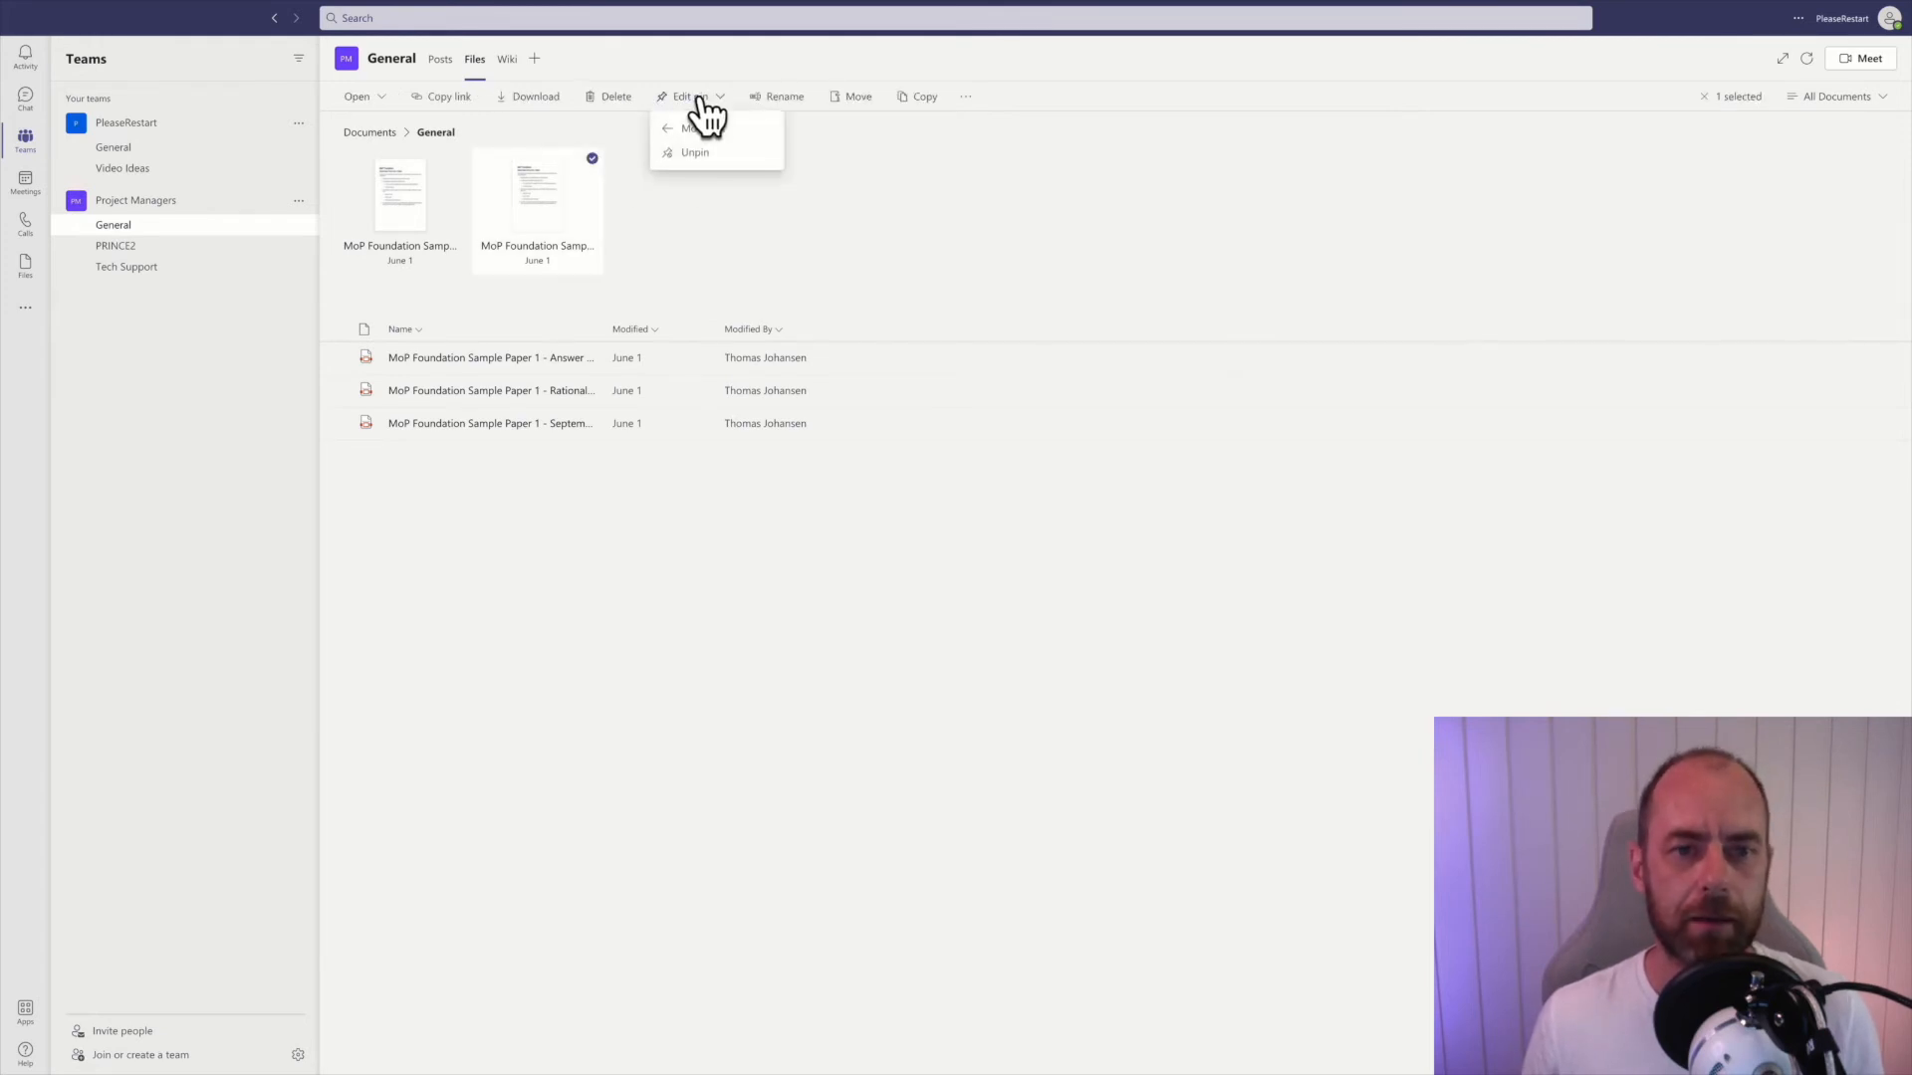
left_click(718, 158)
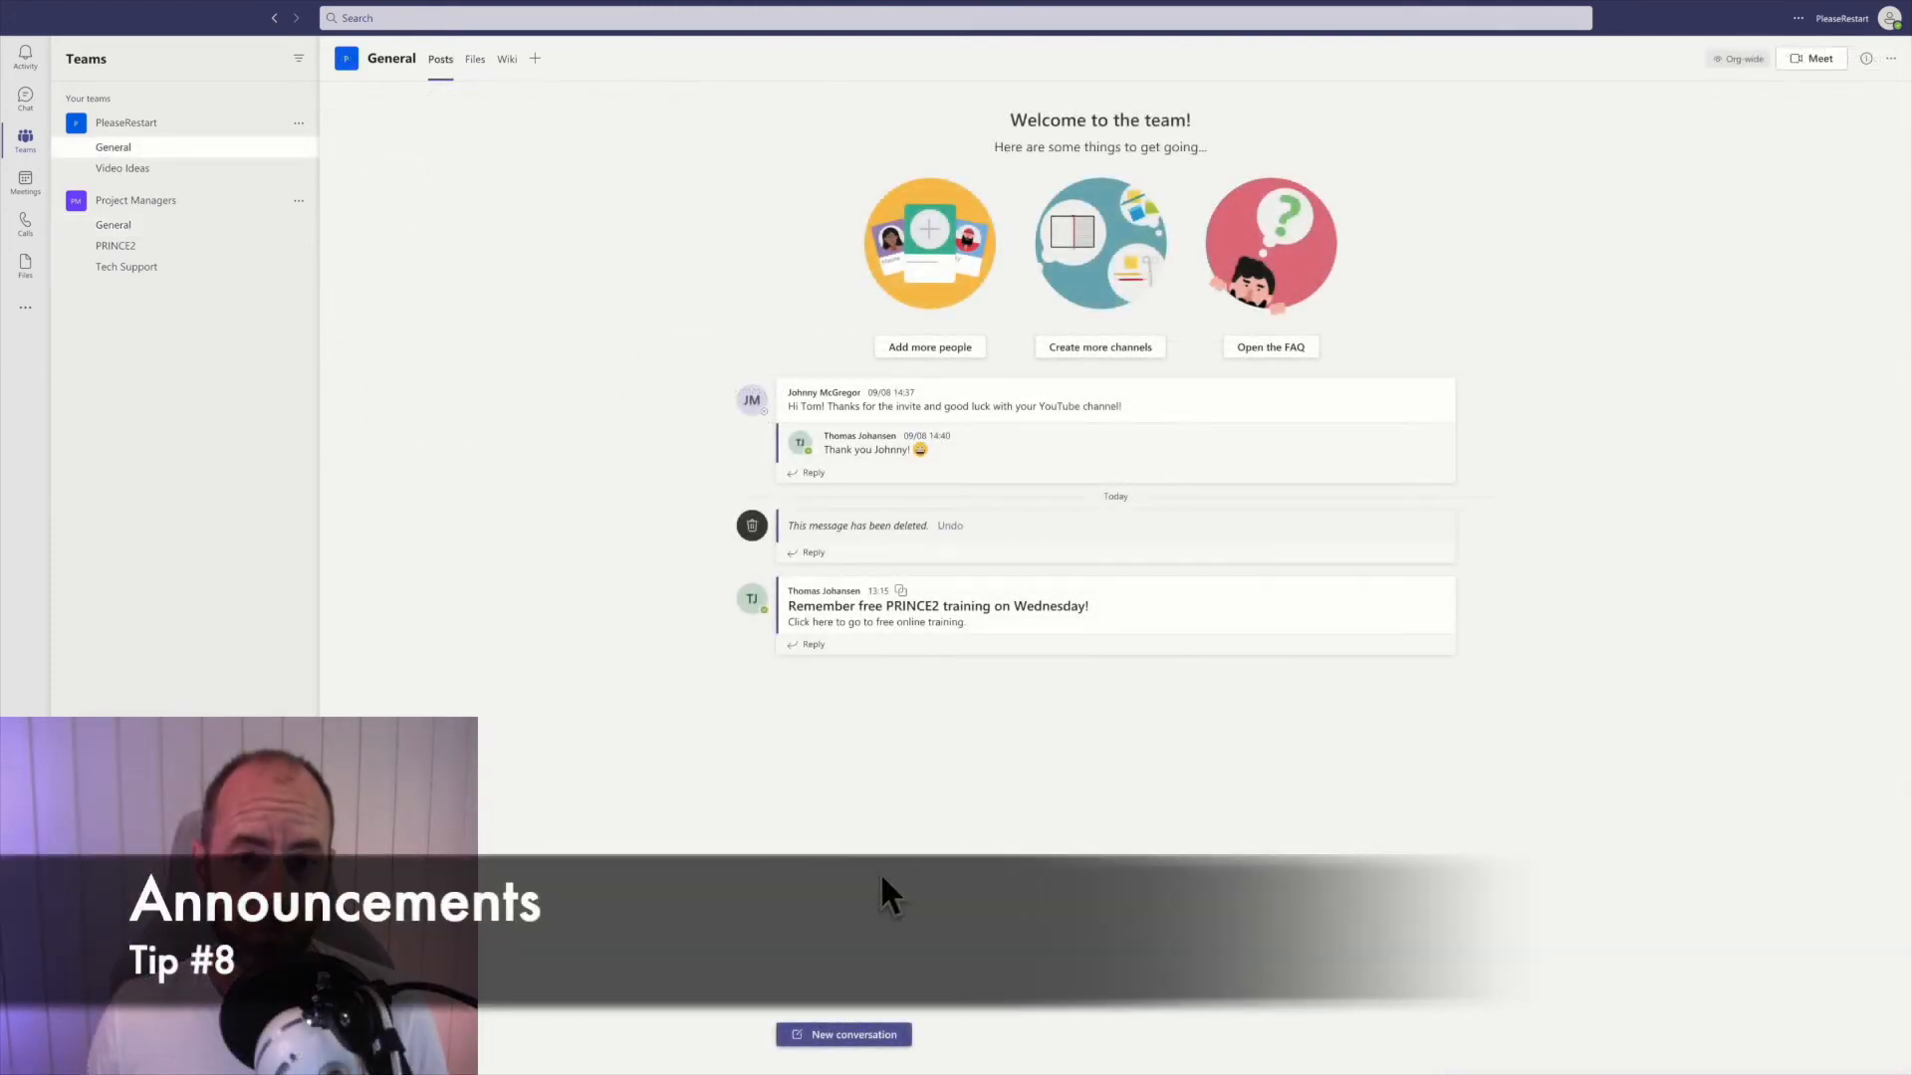
- Start a new formatted post in PleaseRestart General and make it an Announcement
left_click(893, 1047)
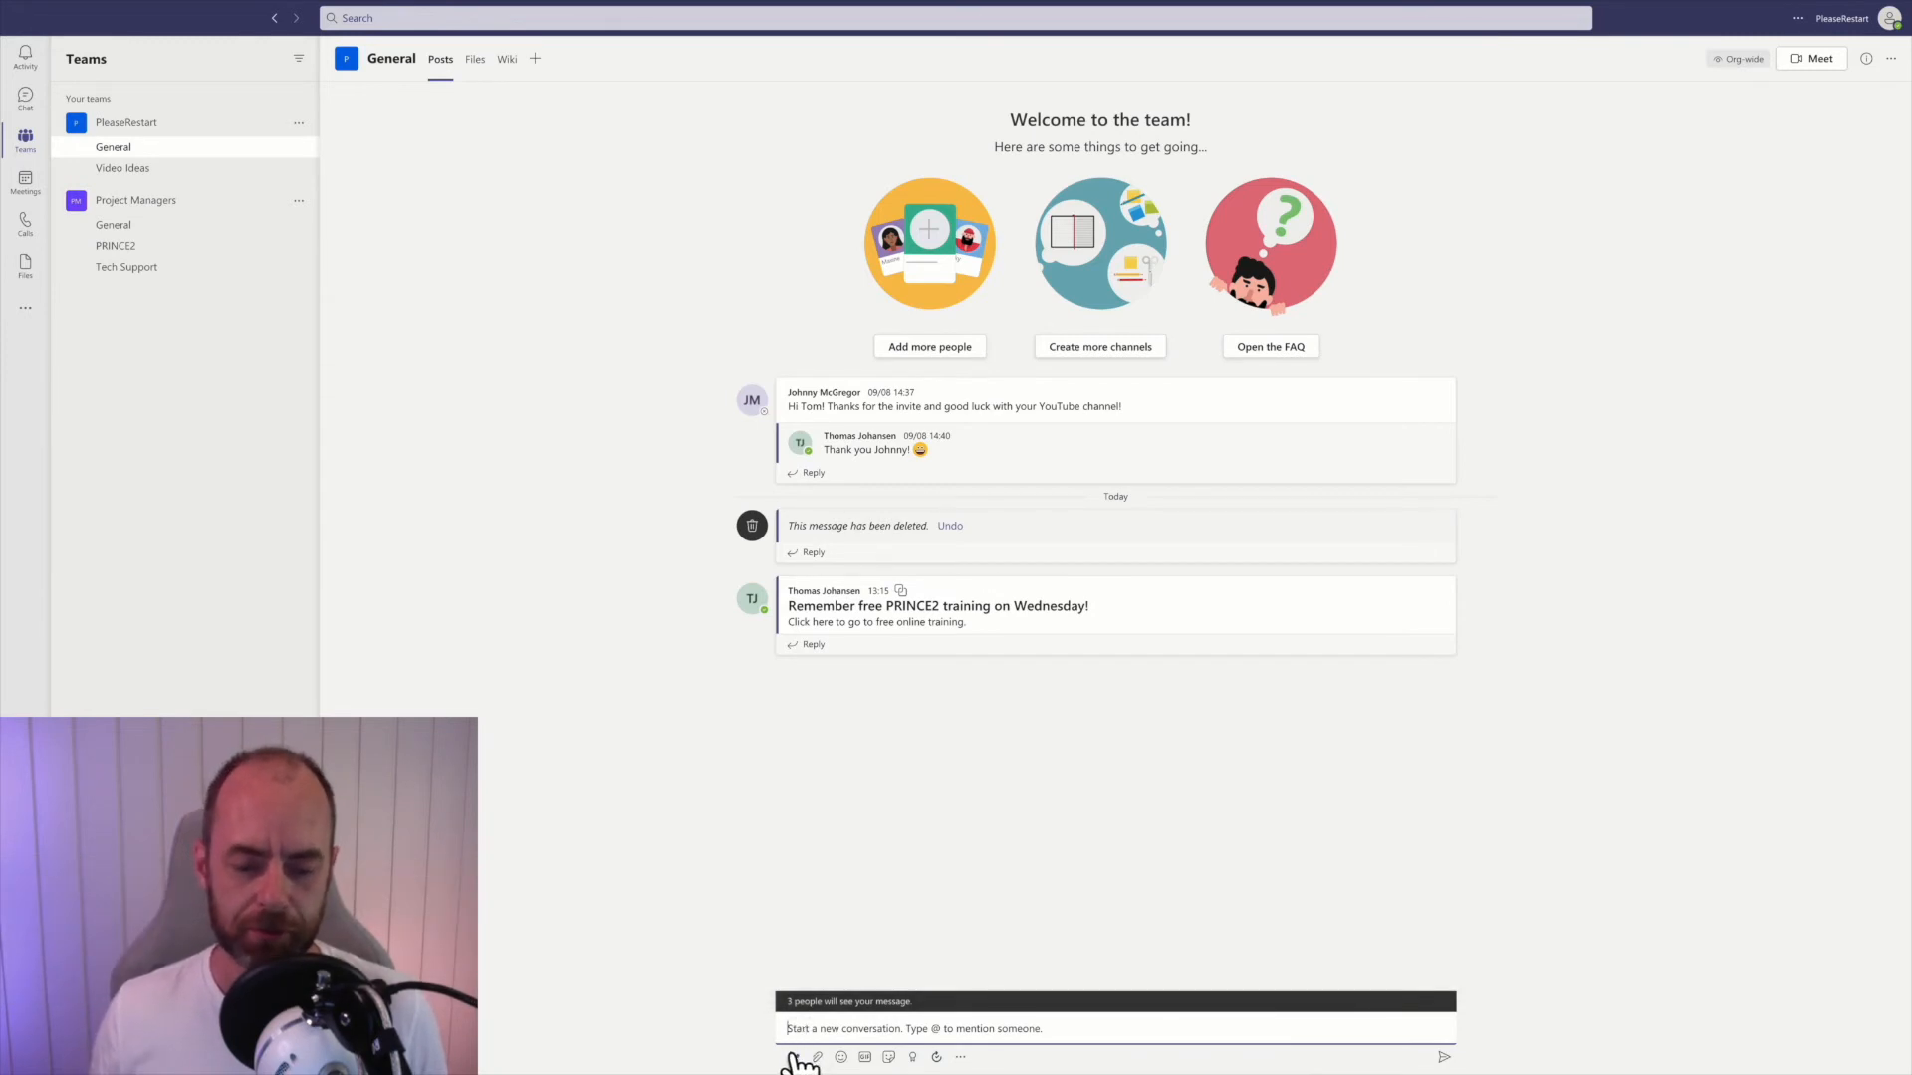
left_click(793, 1057)
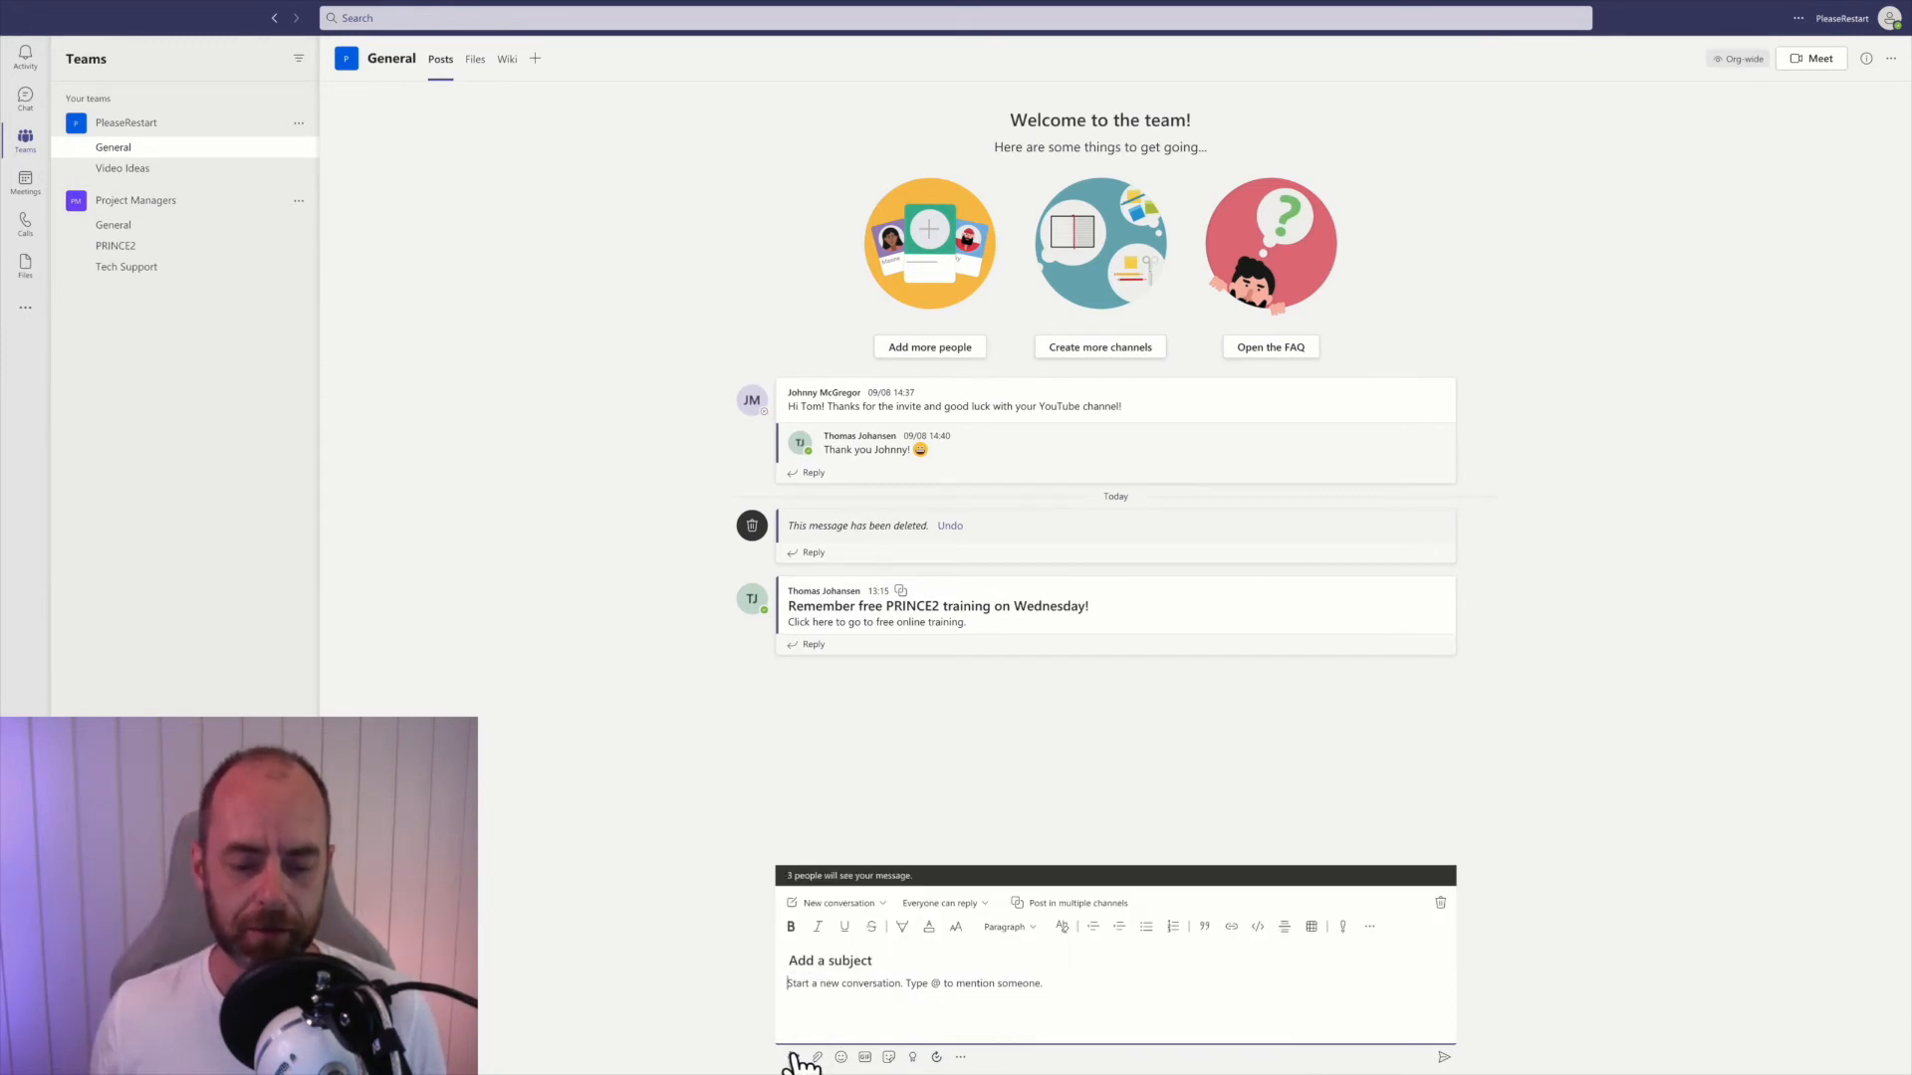
left_click(883, 903)
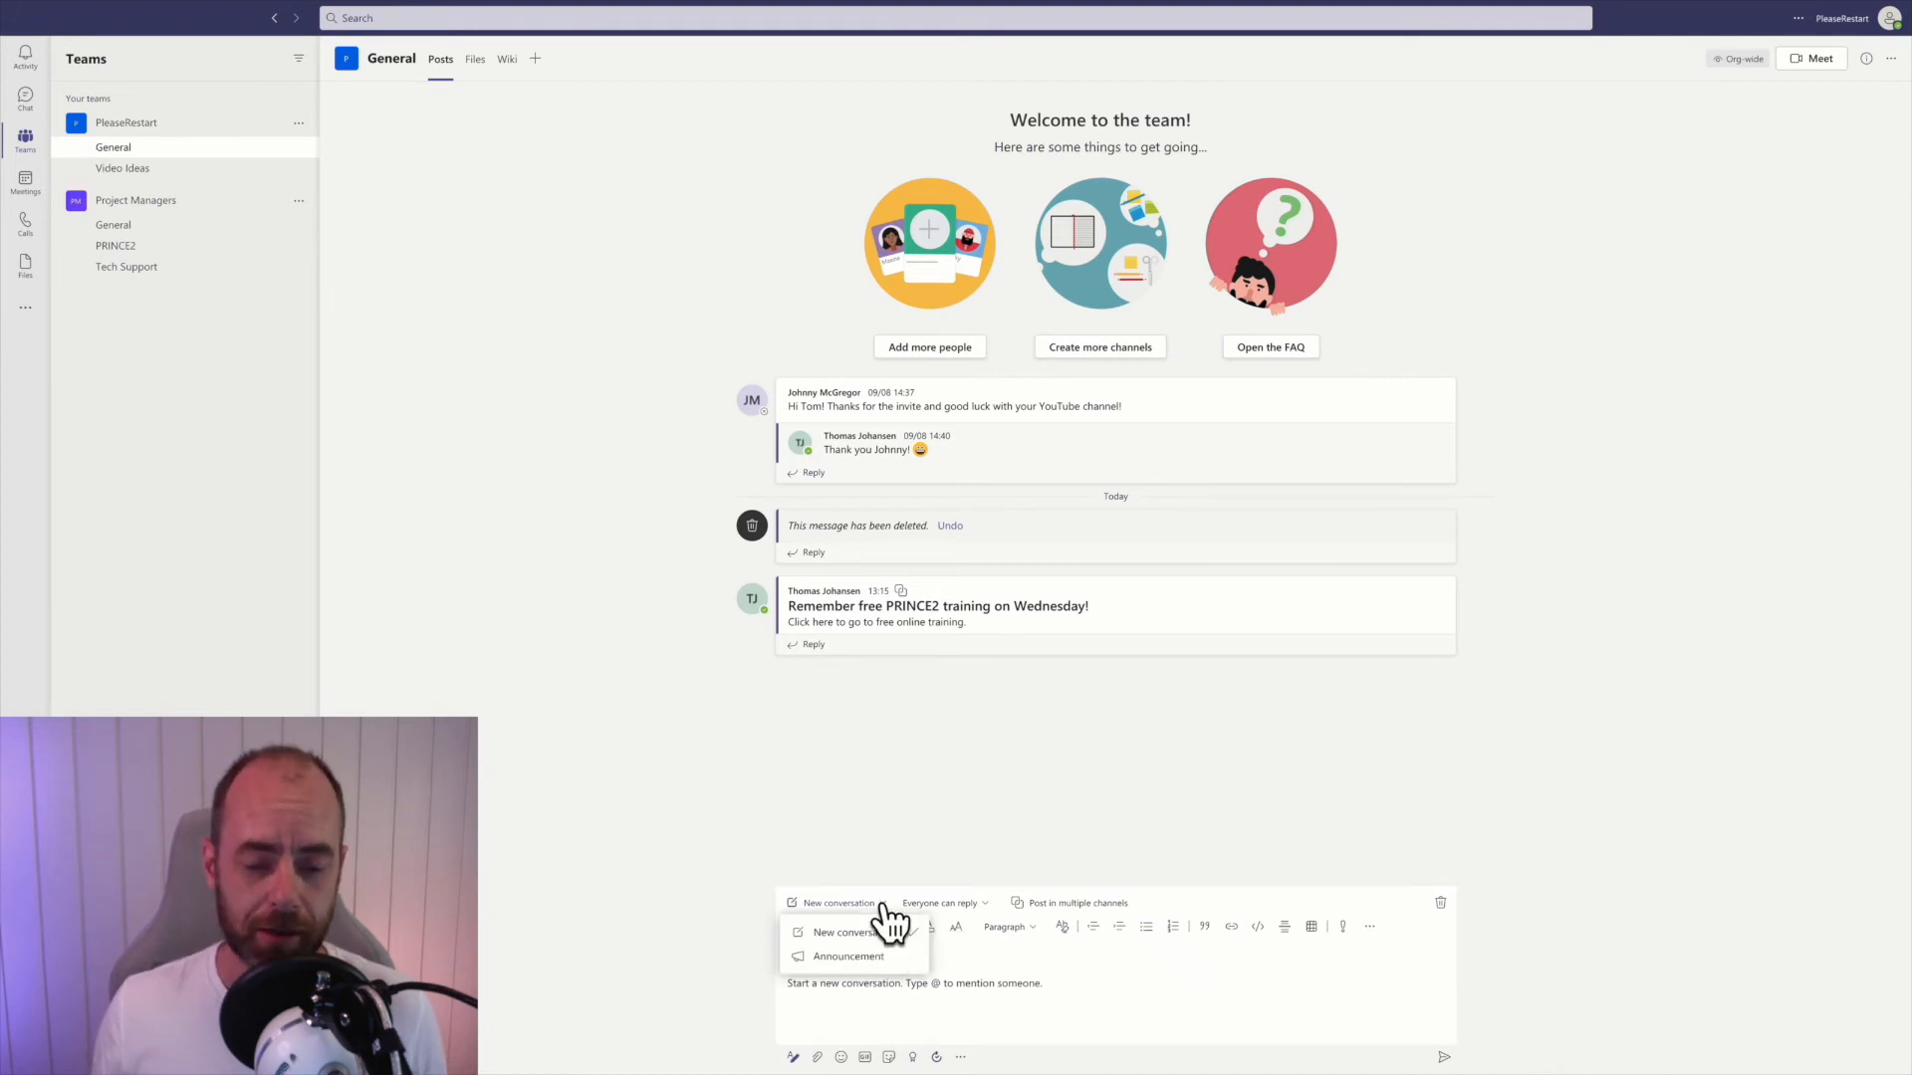
left_click(853, 957)
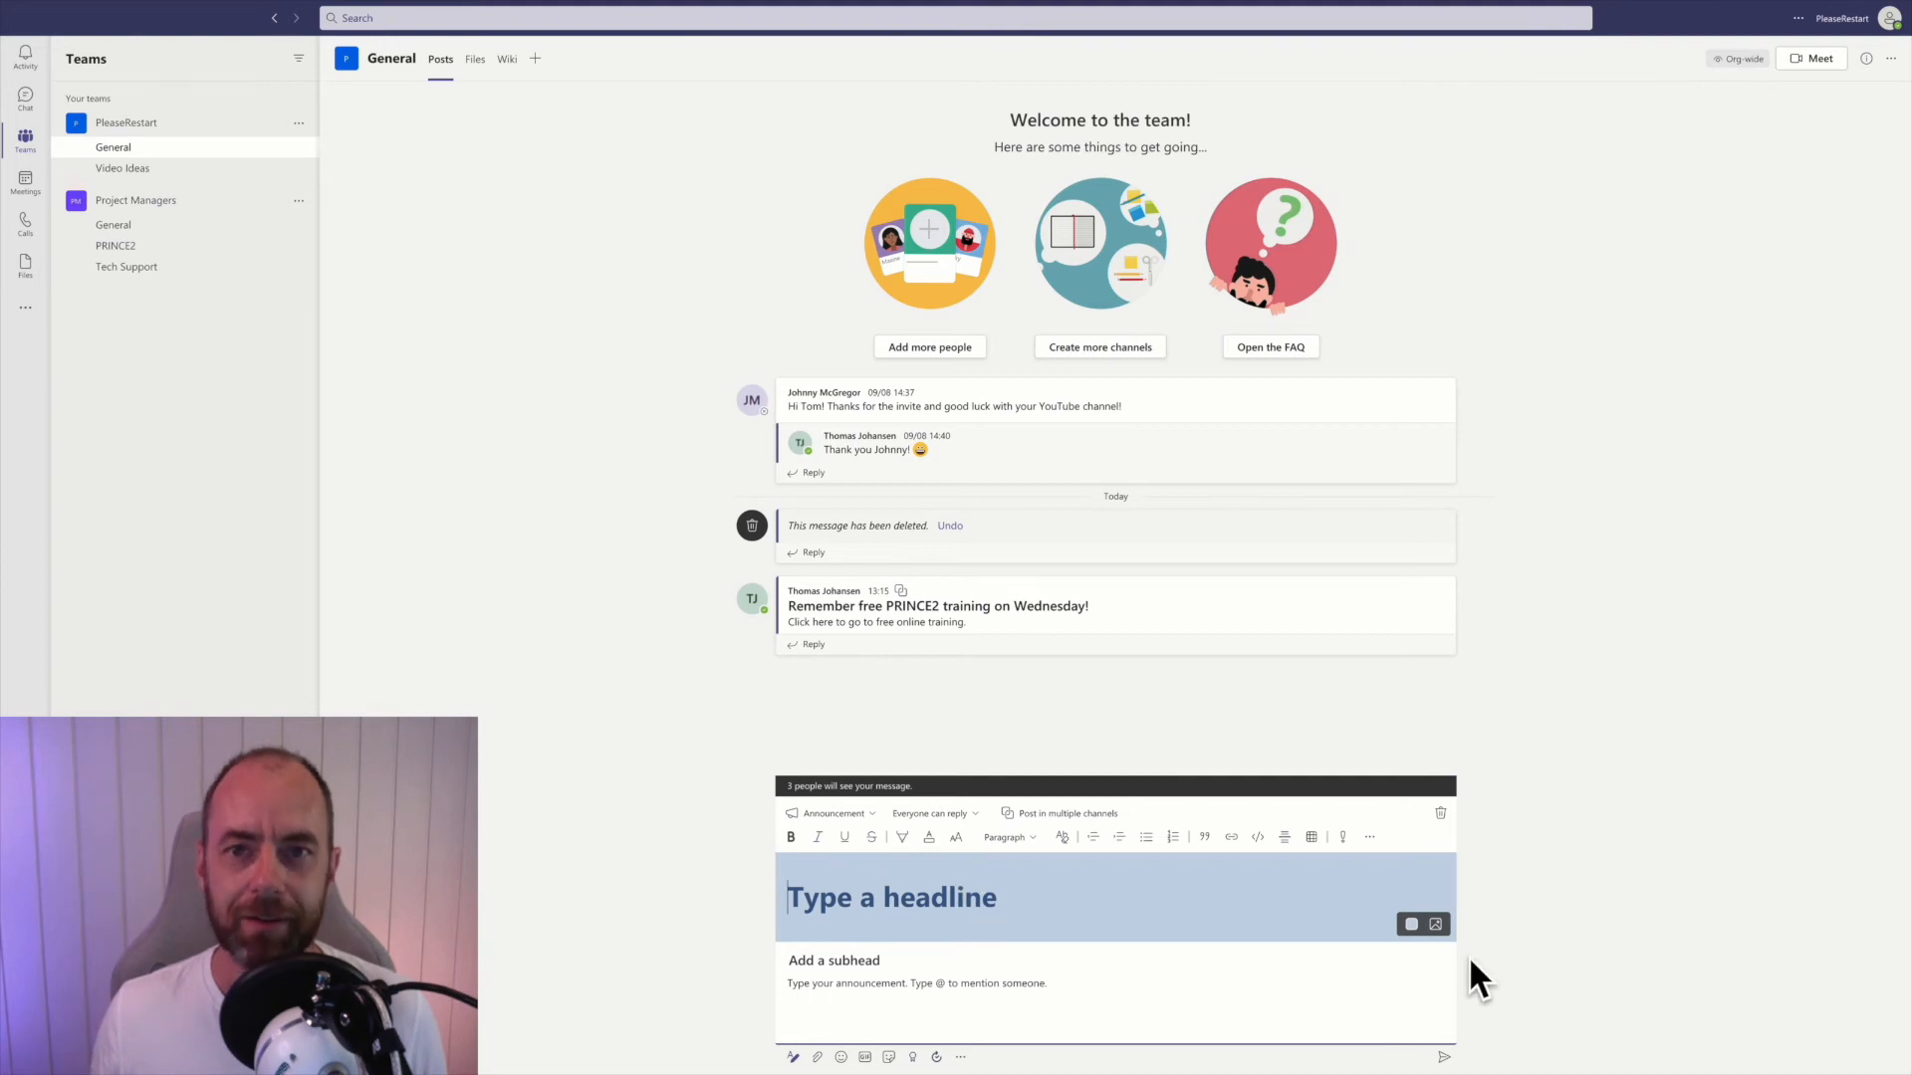
- Give the announcement headline a red banner, skipping a background image after trying orange
left_click(1412, 924)
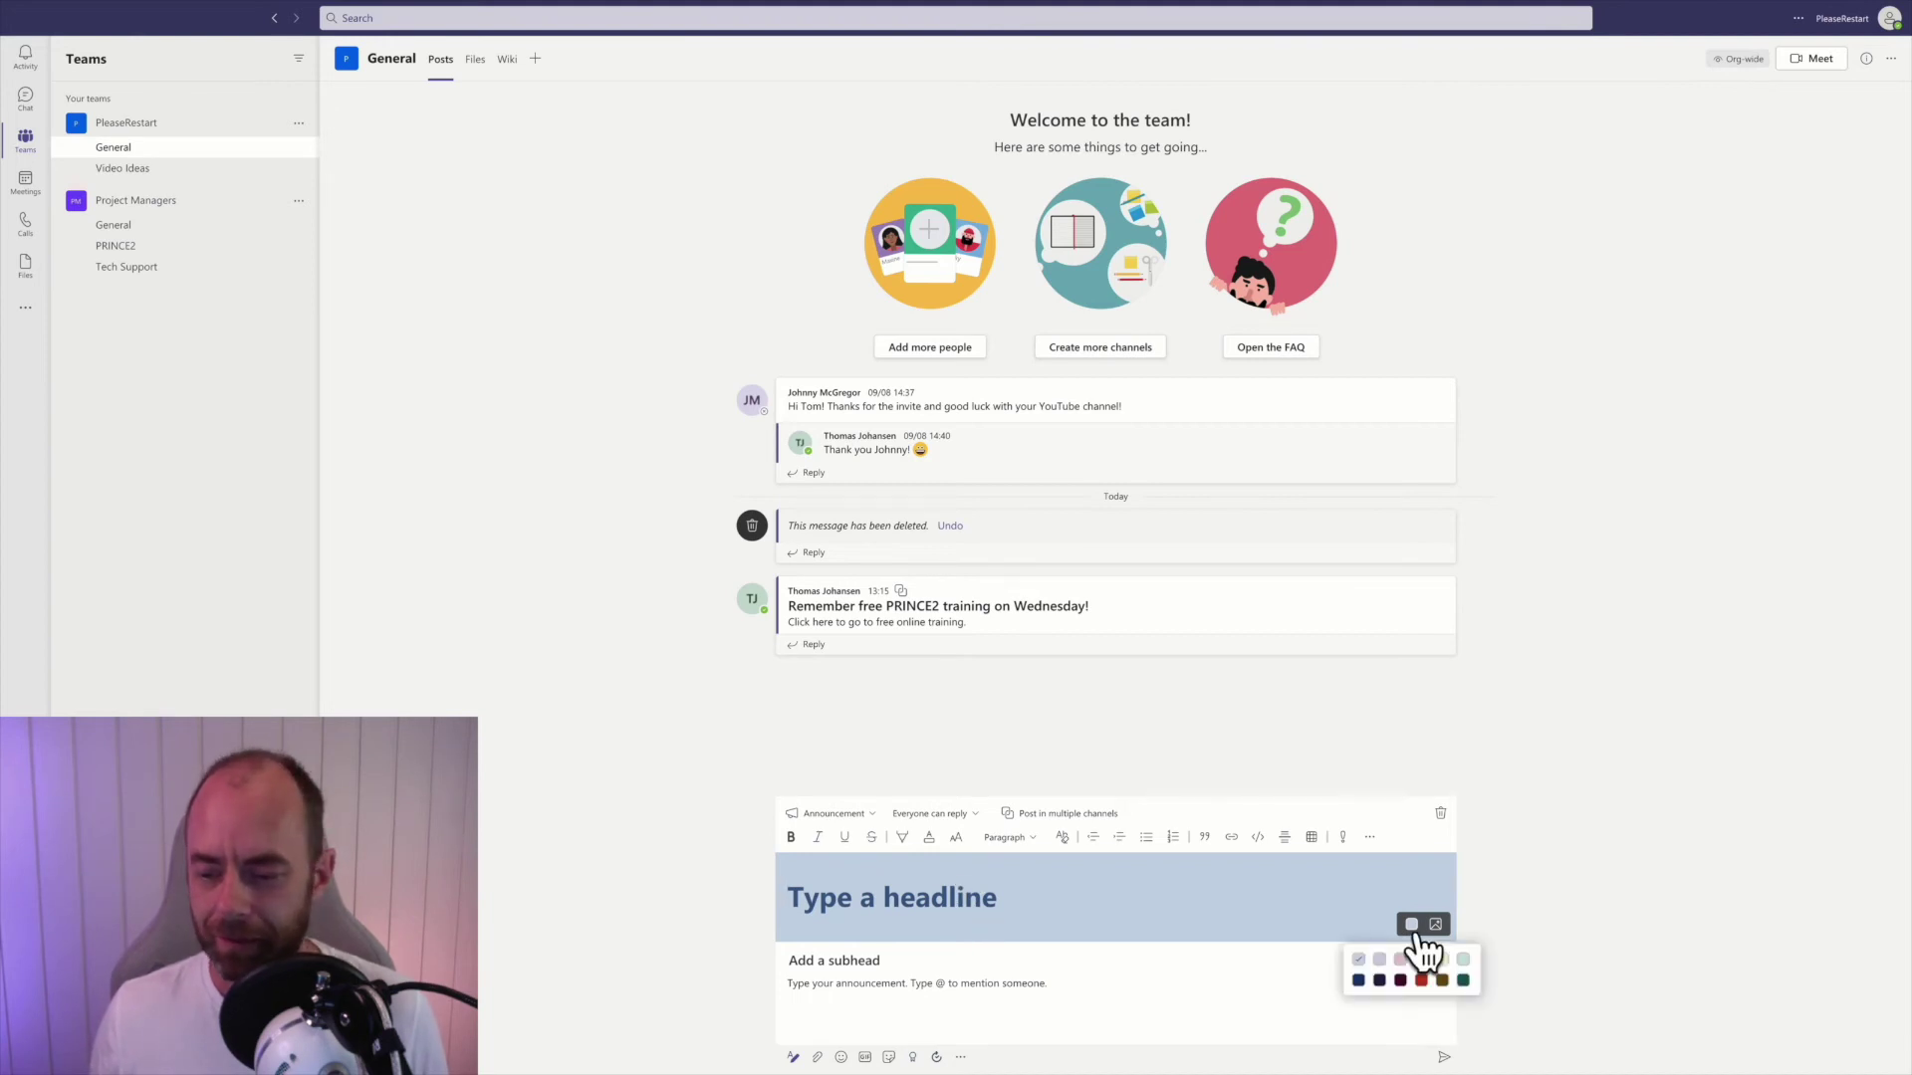
left_click(1462, 981)
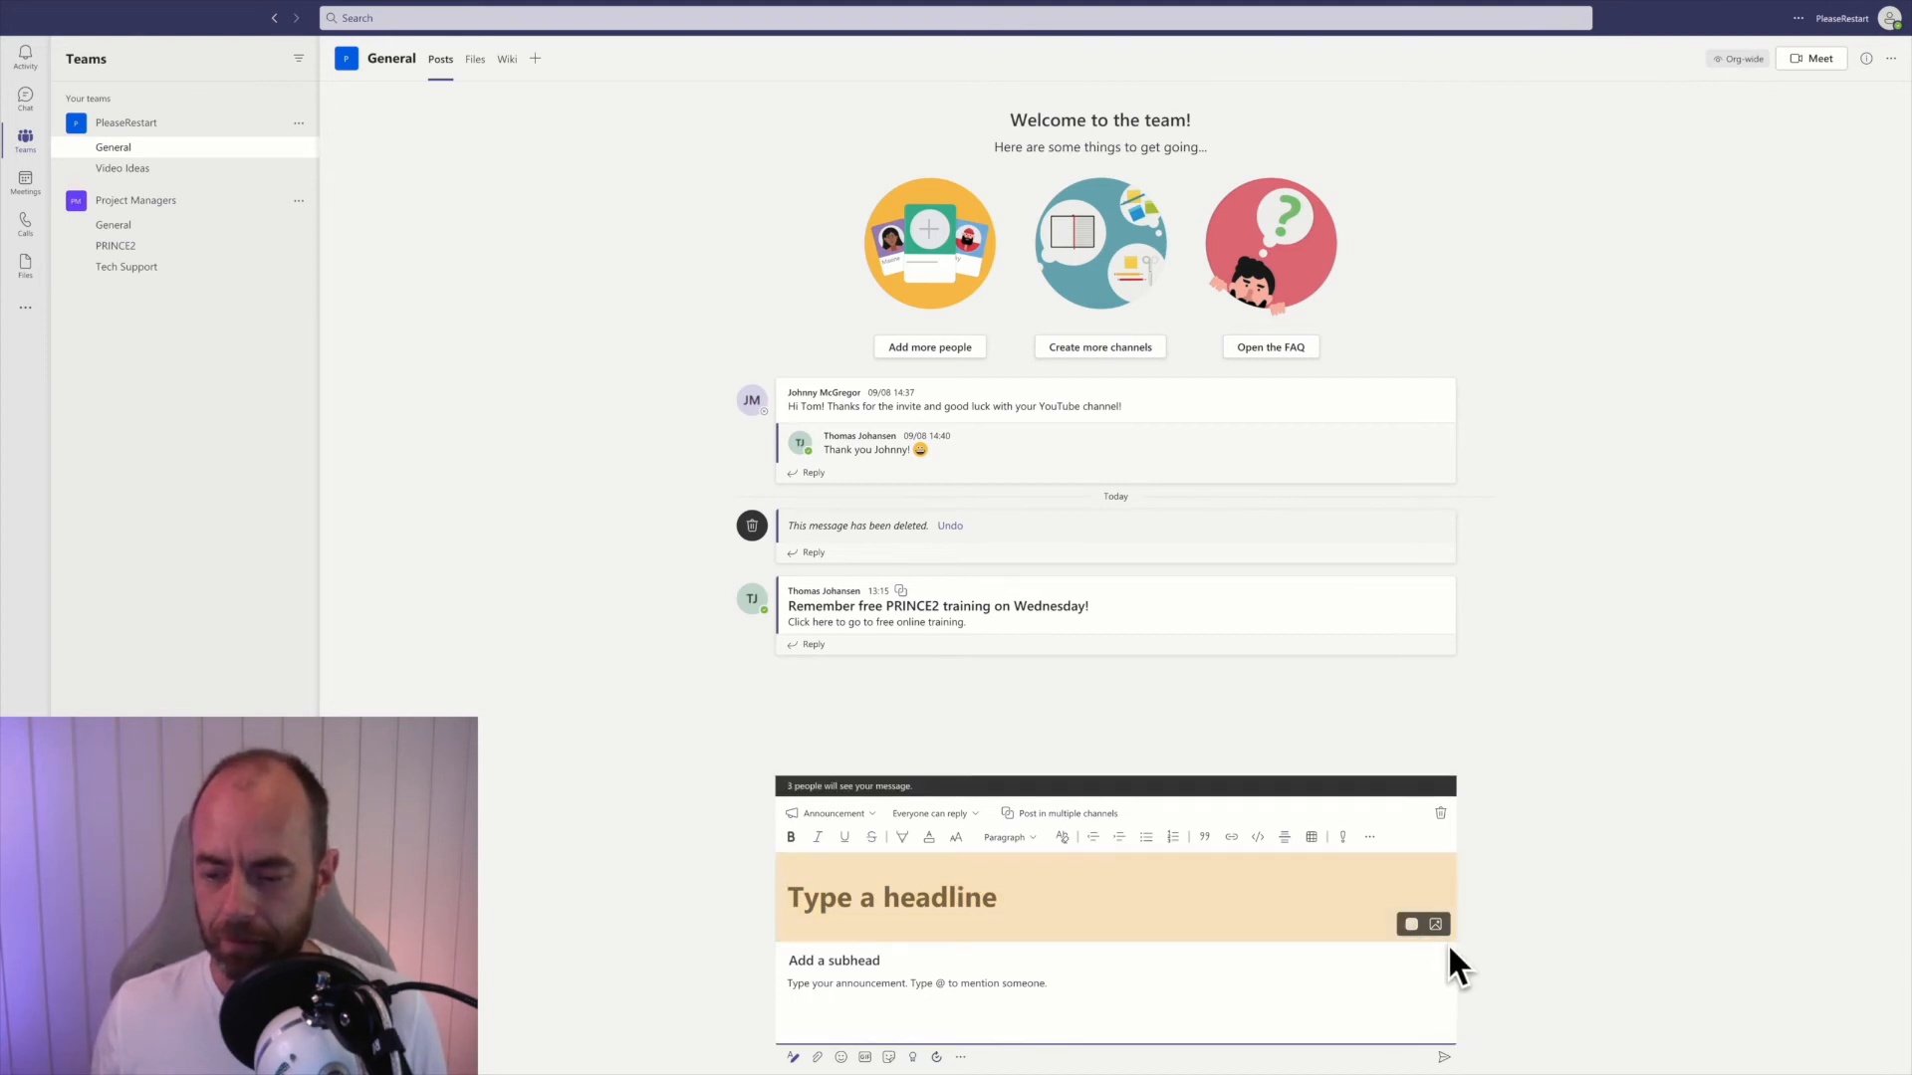
left_click(1437, 928)
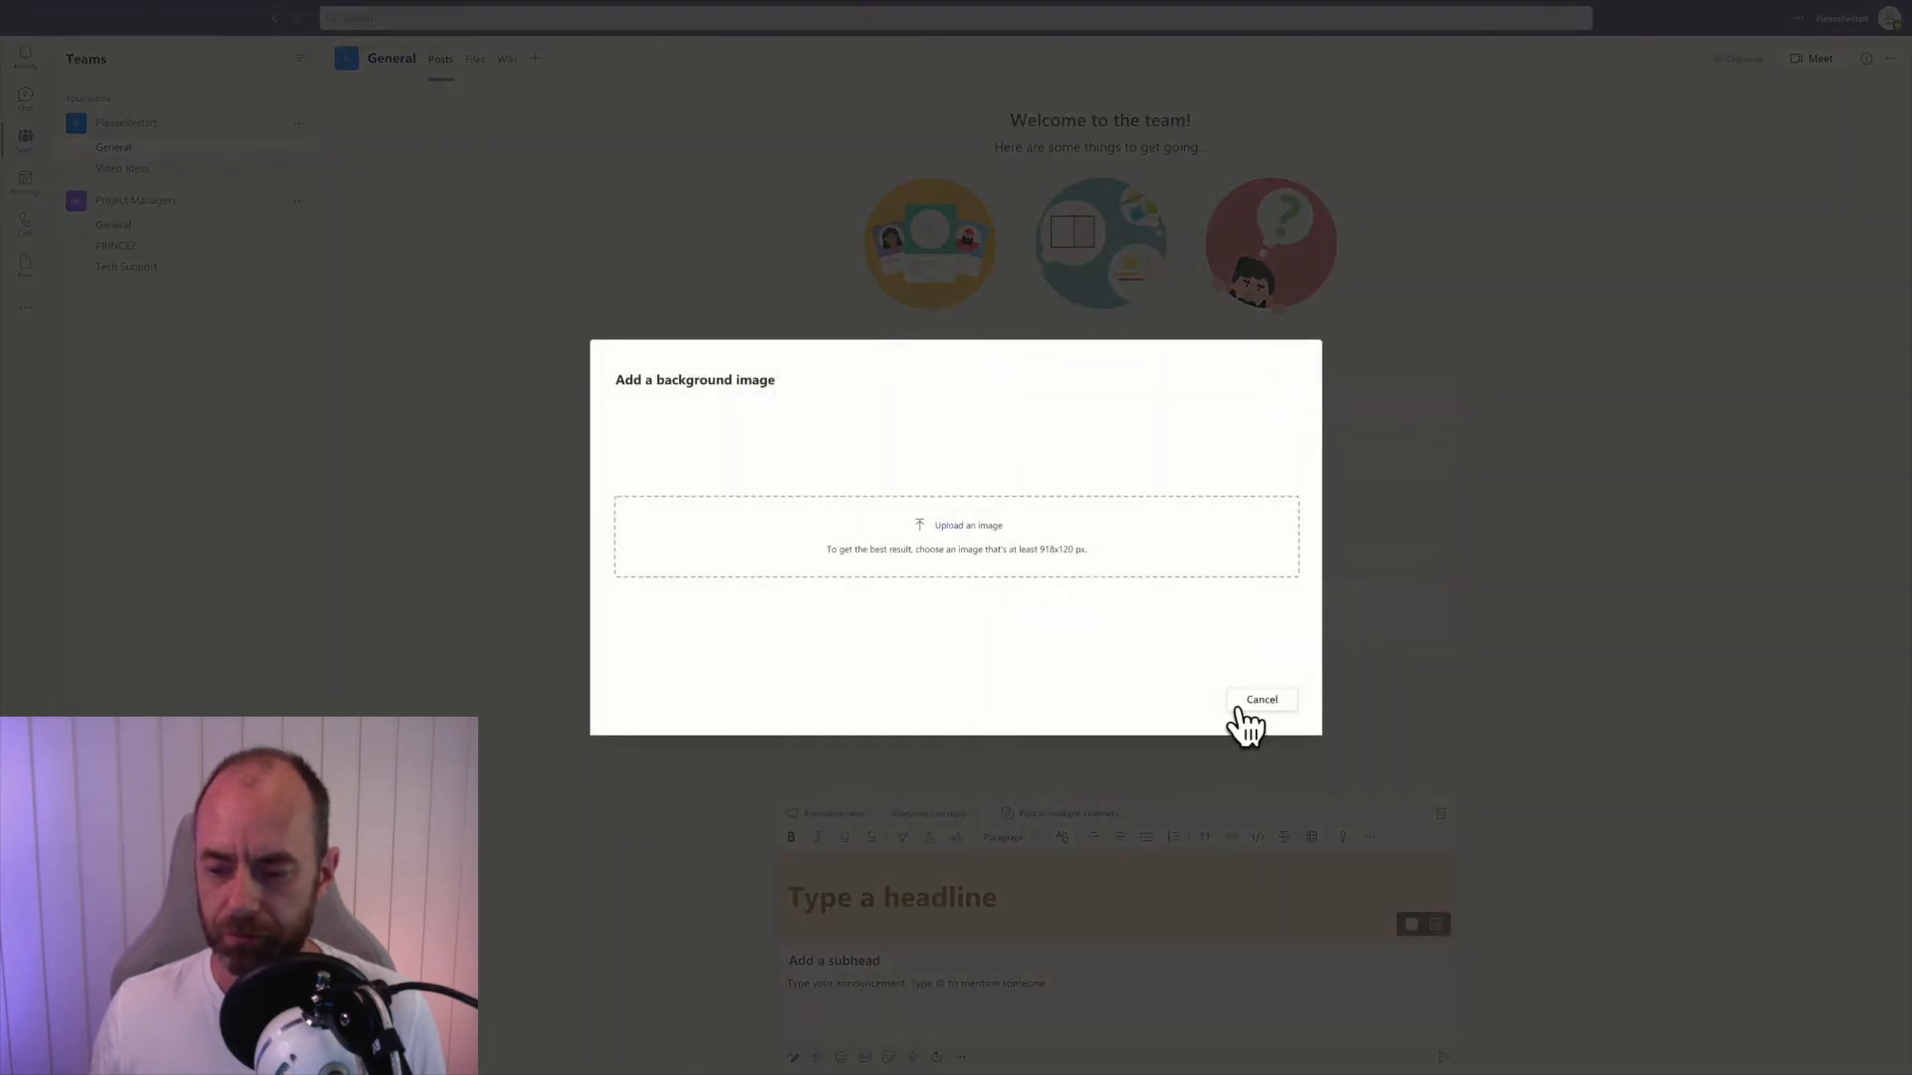
left_click(1269, 699)
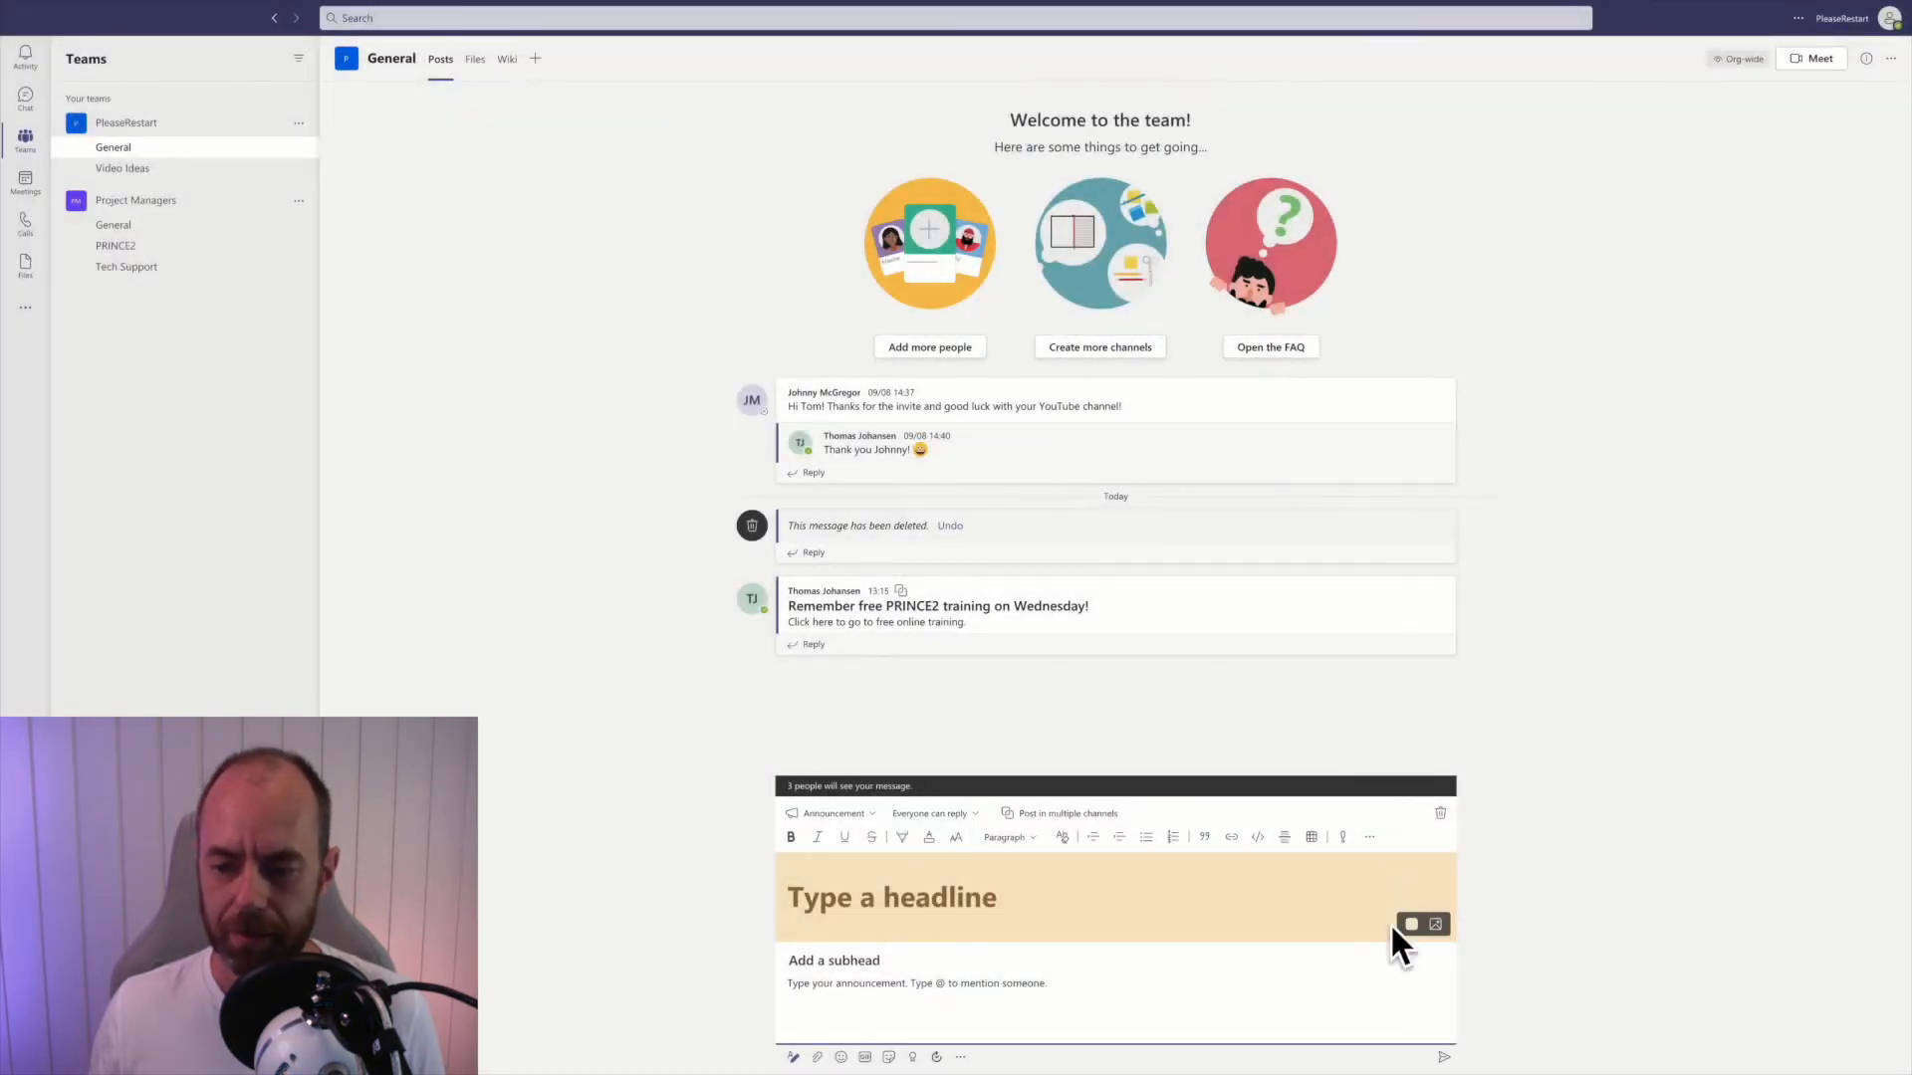
left_click(1412, 925)
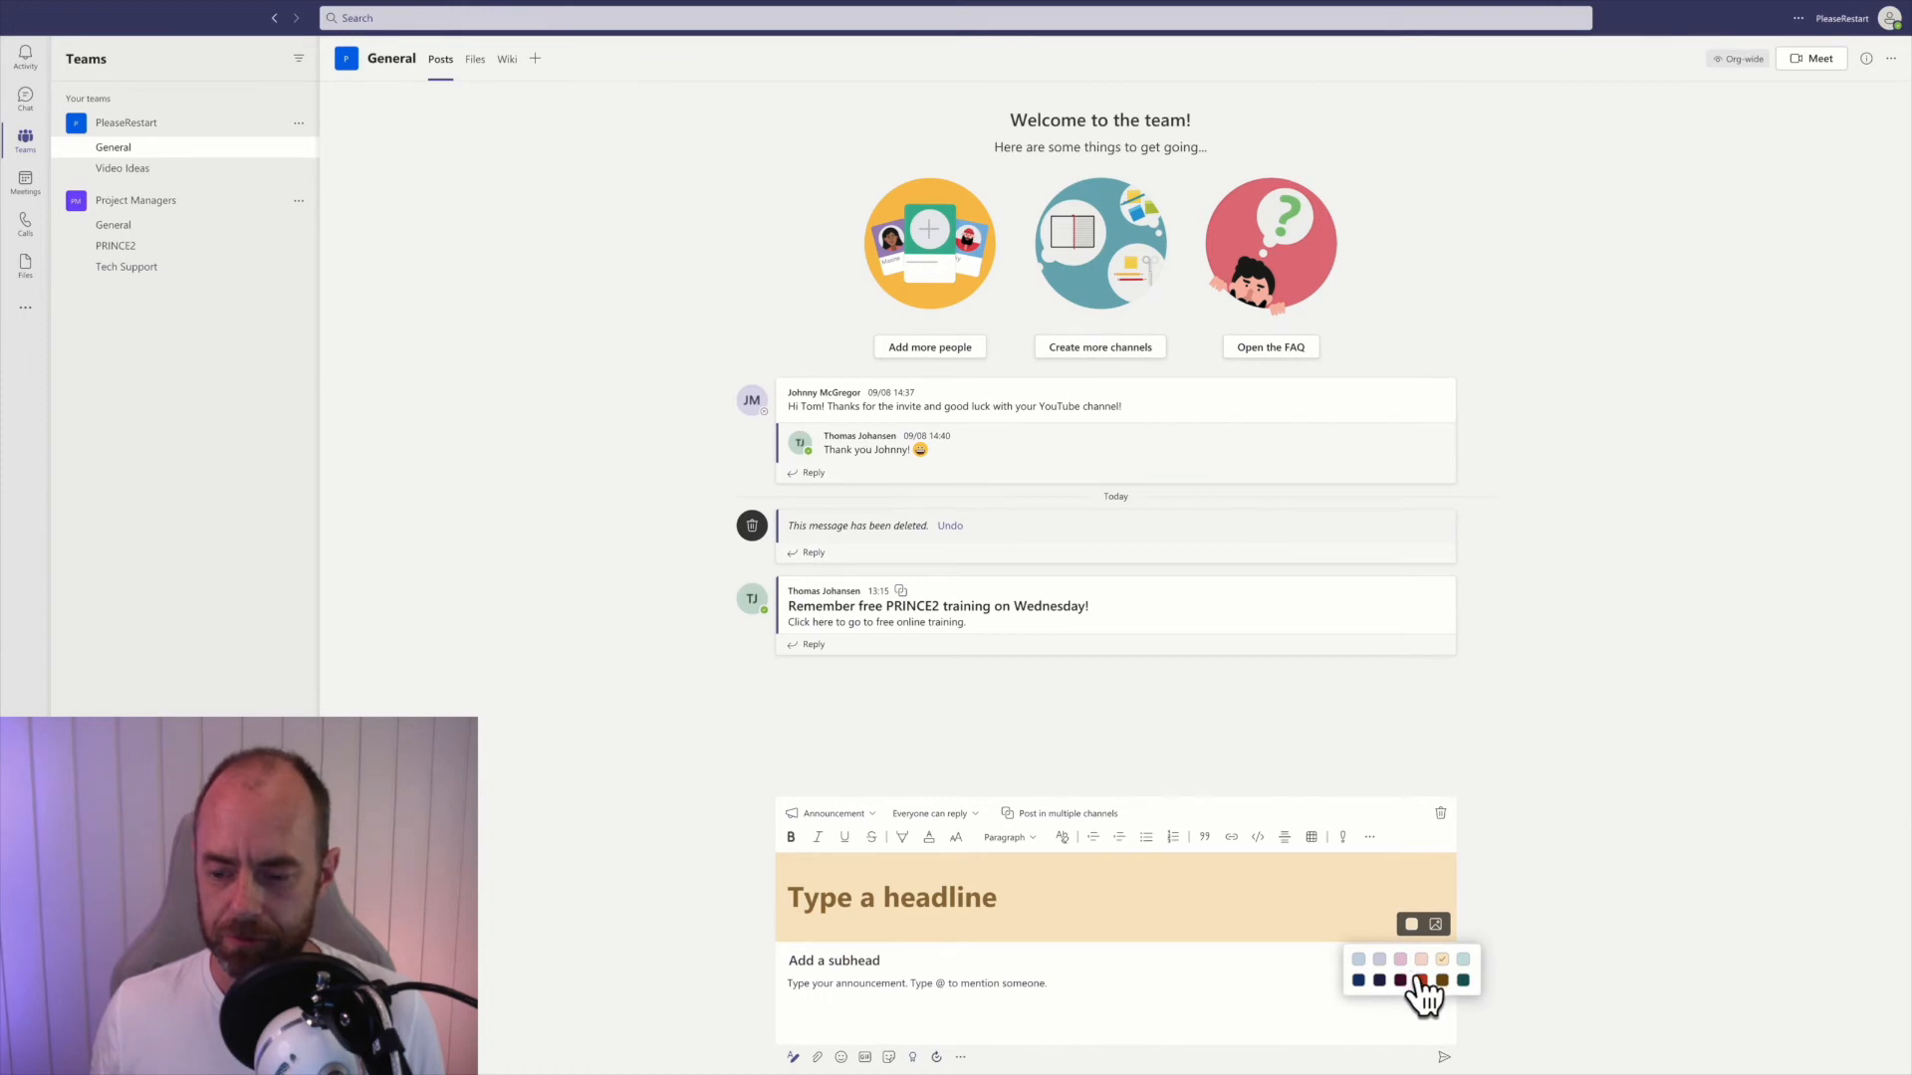
left_click(1420, 981)
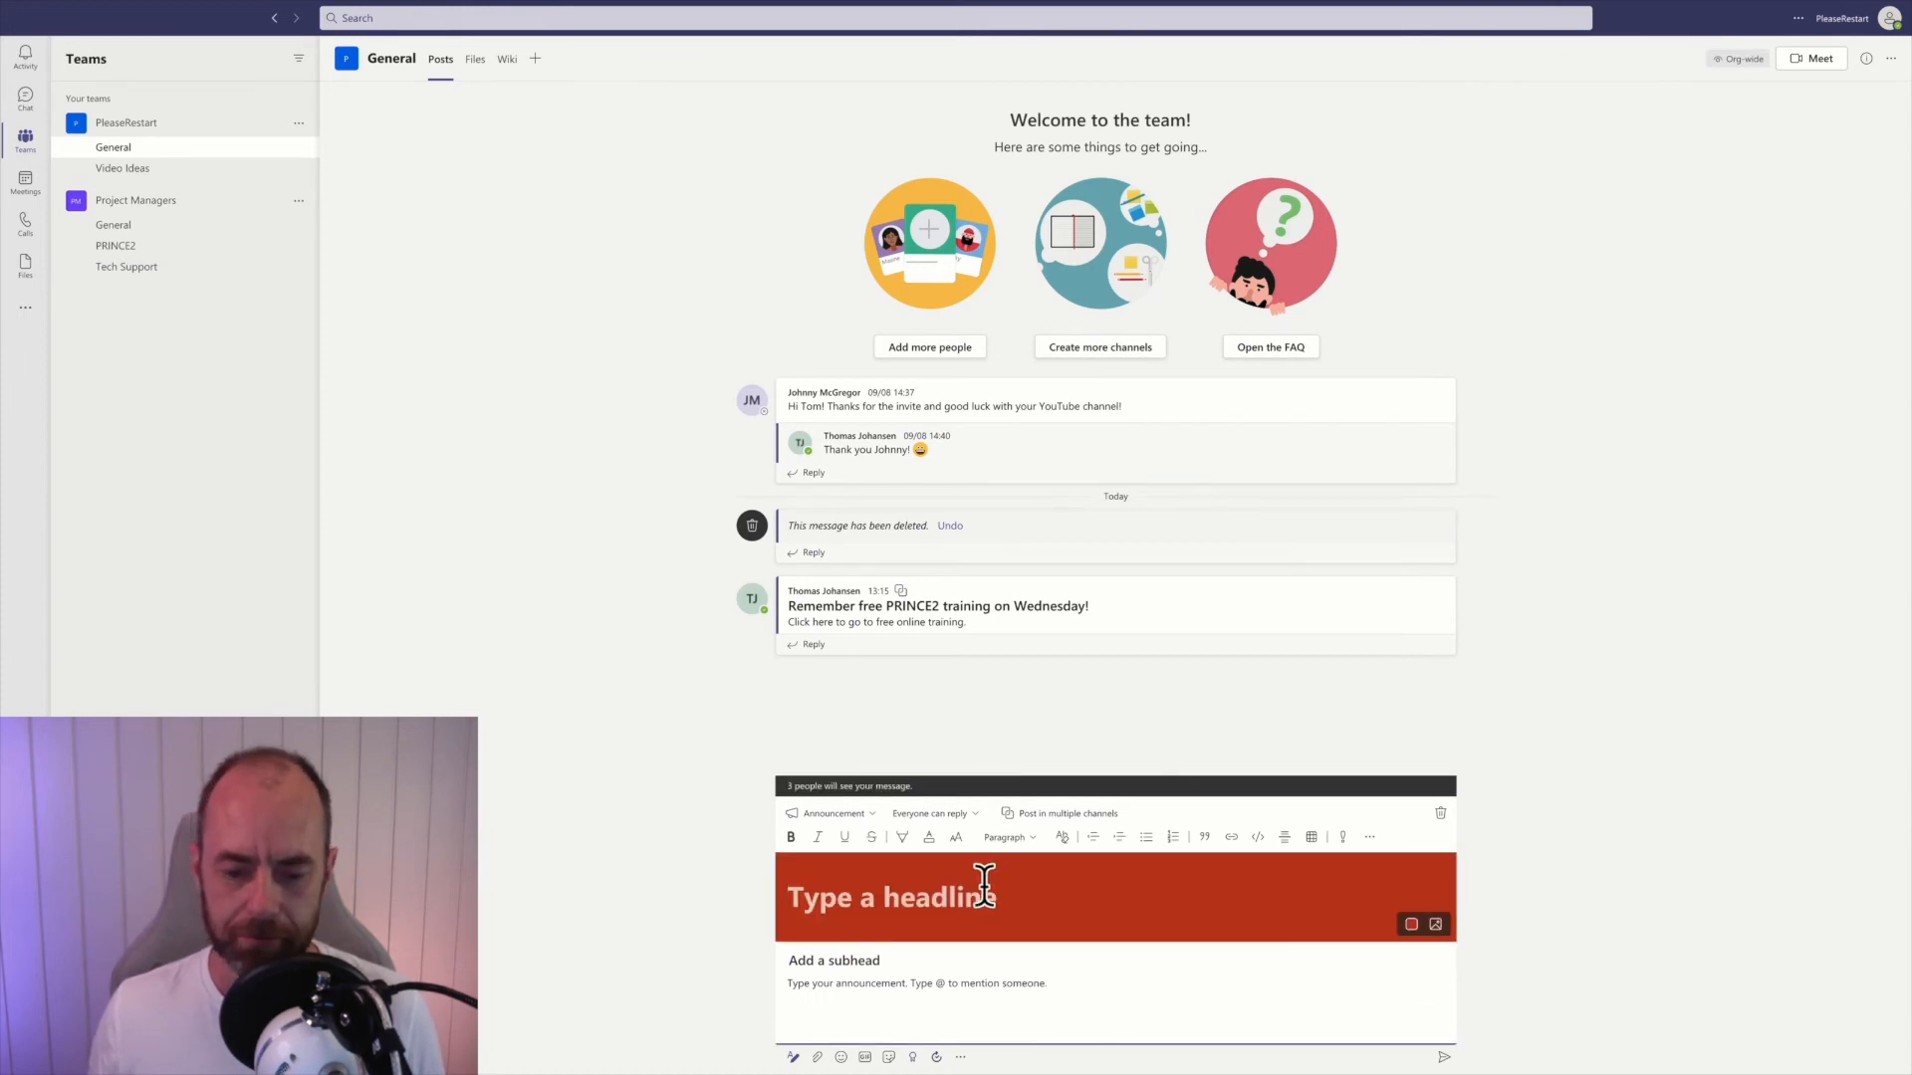
- Write the free-cake headline with 'Be quick!' and 'Only 10 pieces left!!!!' and post it
left_click(983, 886)
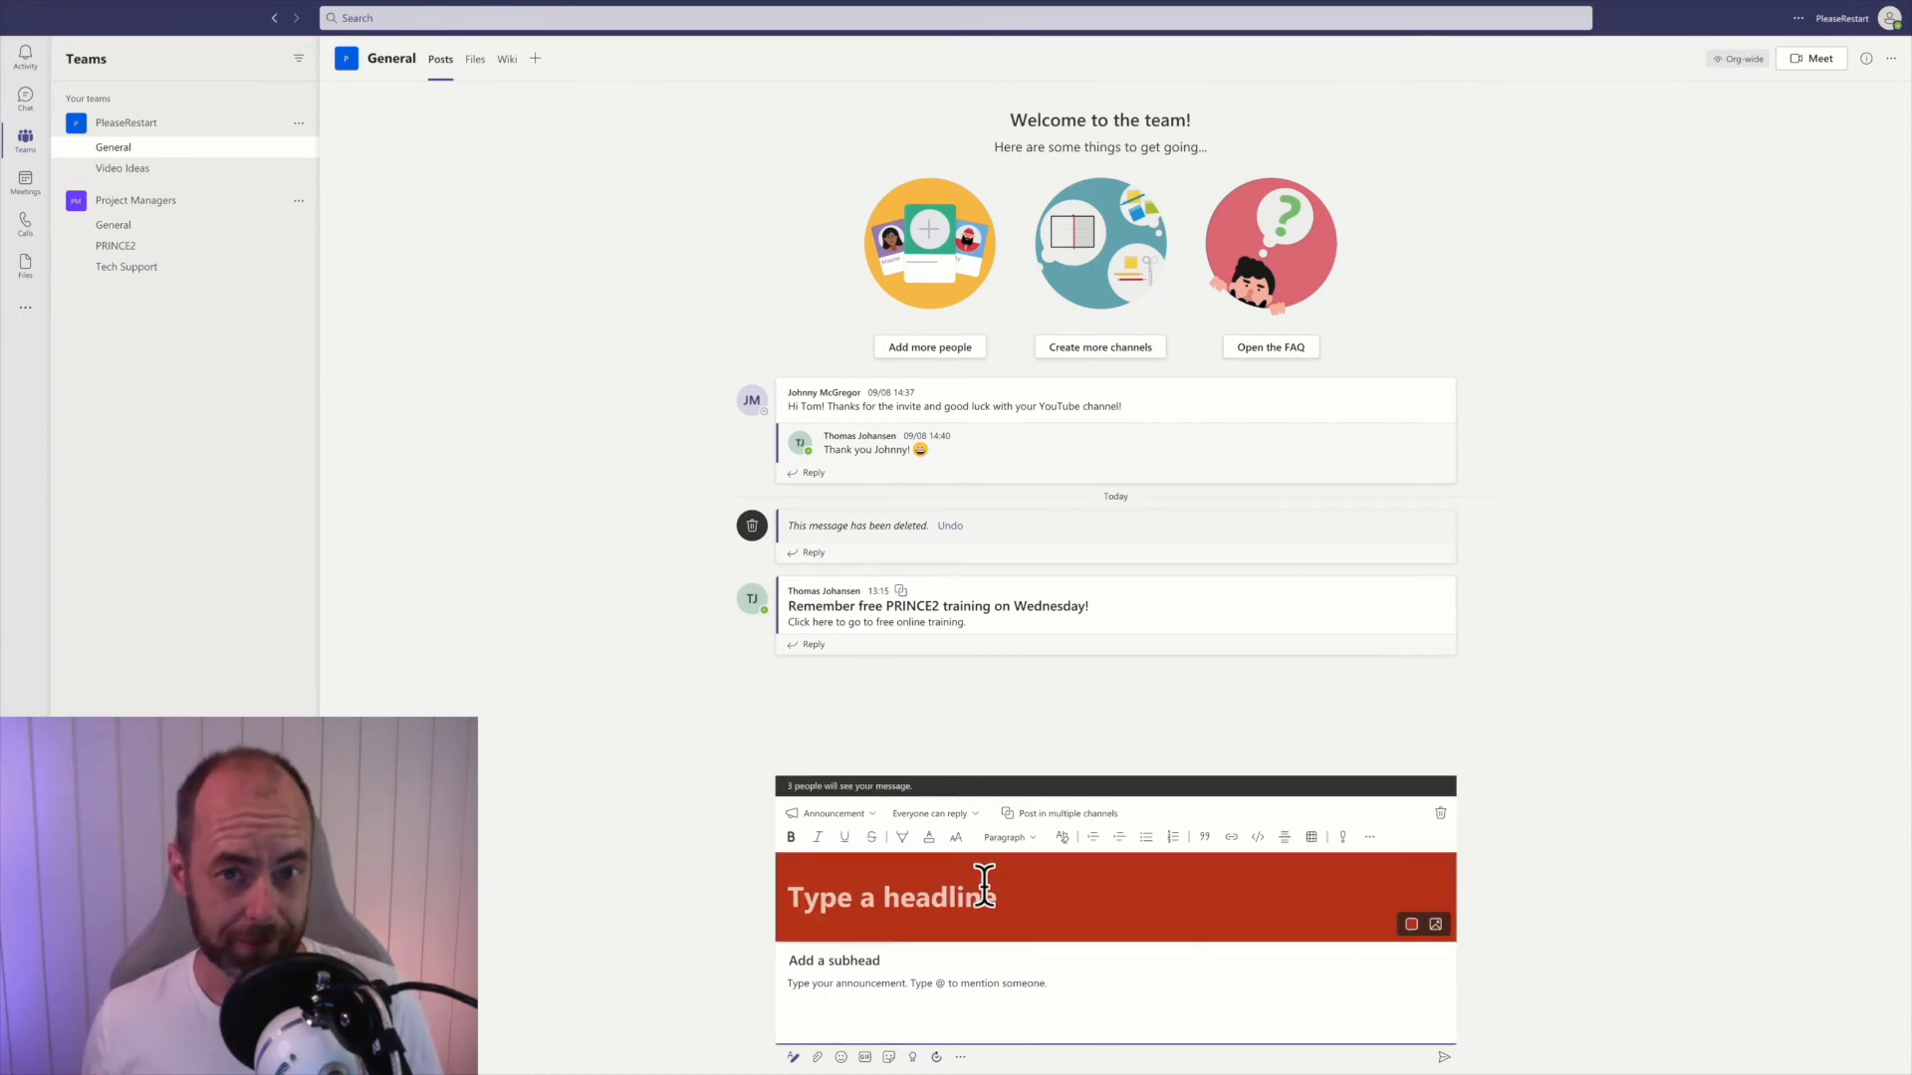
type("Free cake at Johnny´s Office!")
key("Tab")
type("Be quick!")
key("Tab")
type("Only 10 pieces left!!!!")
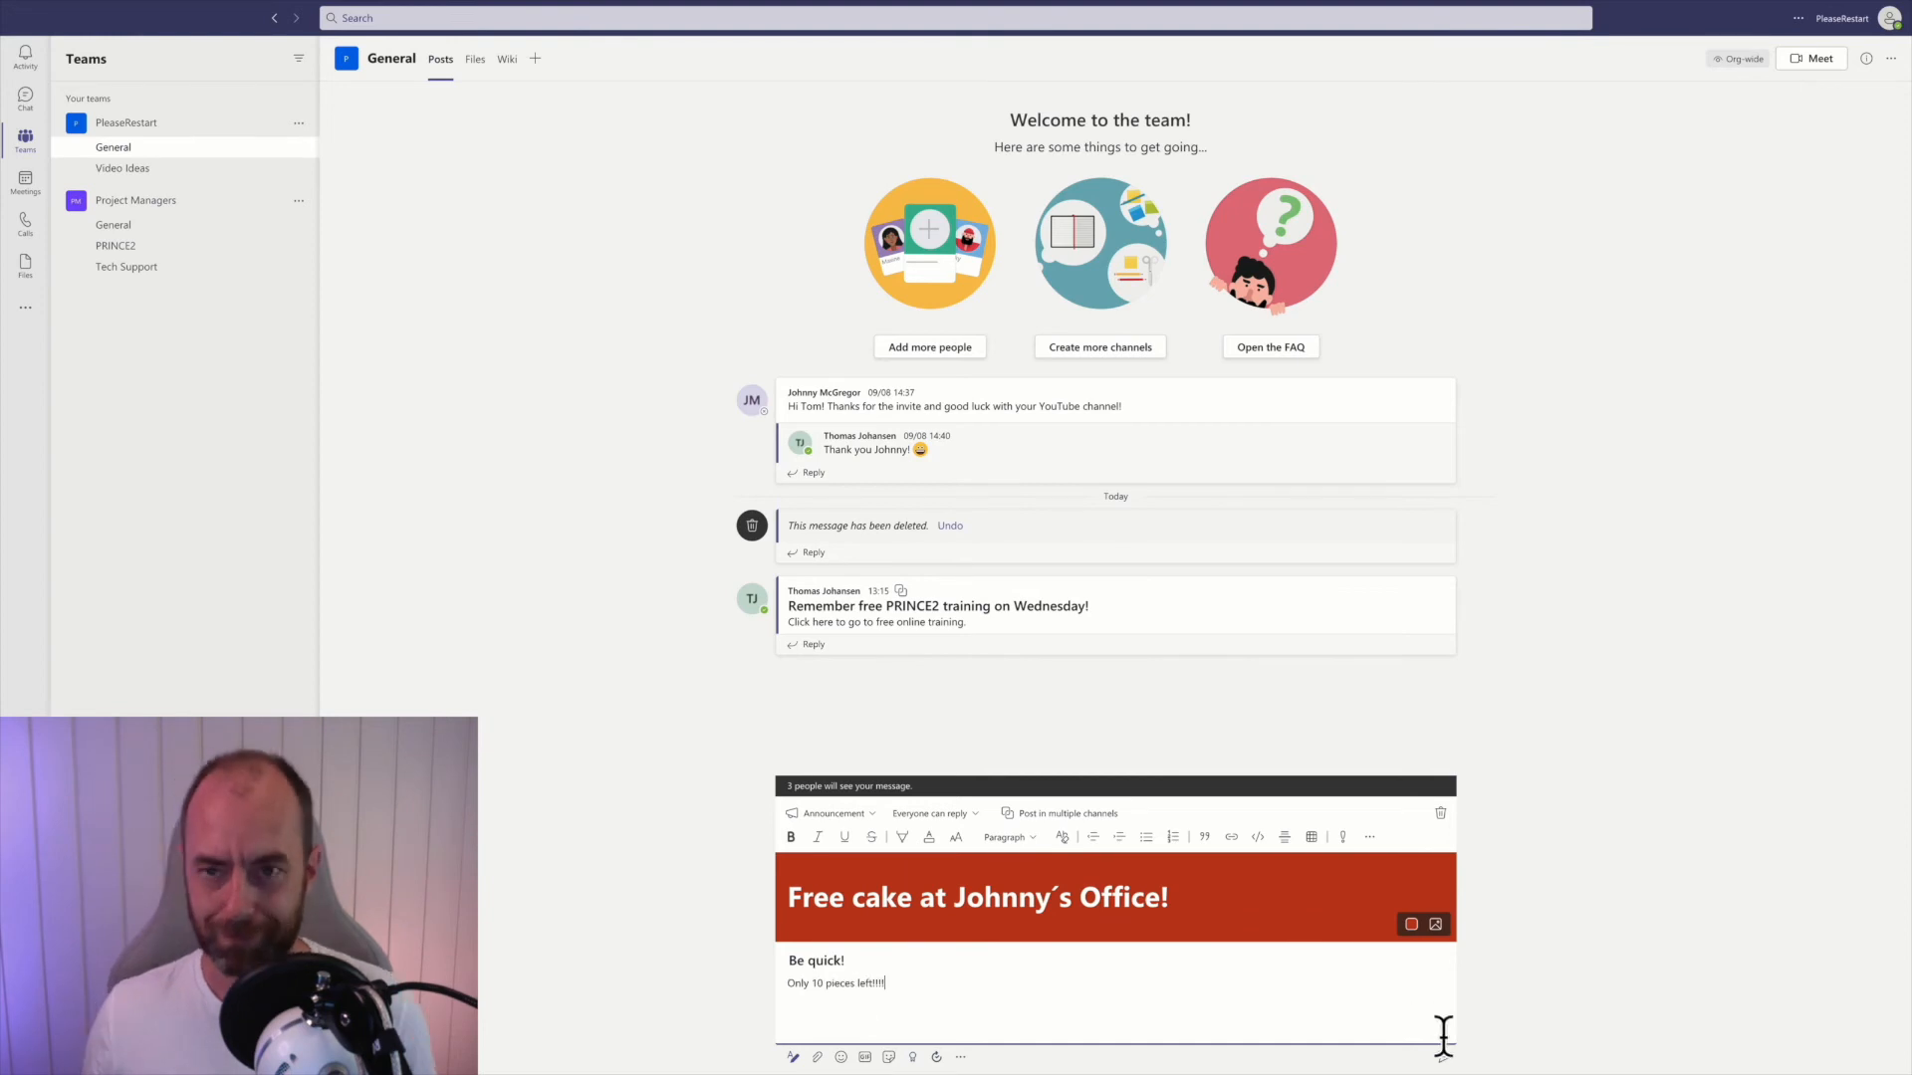
left_click(1446, 1057)
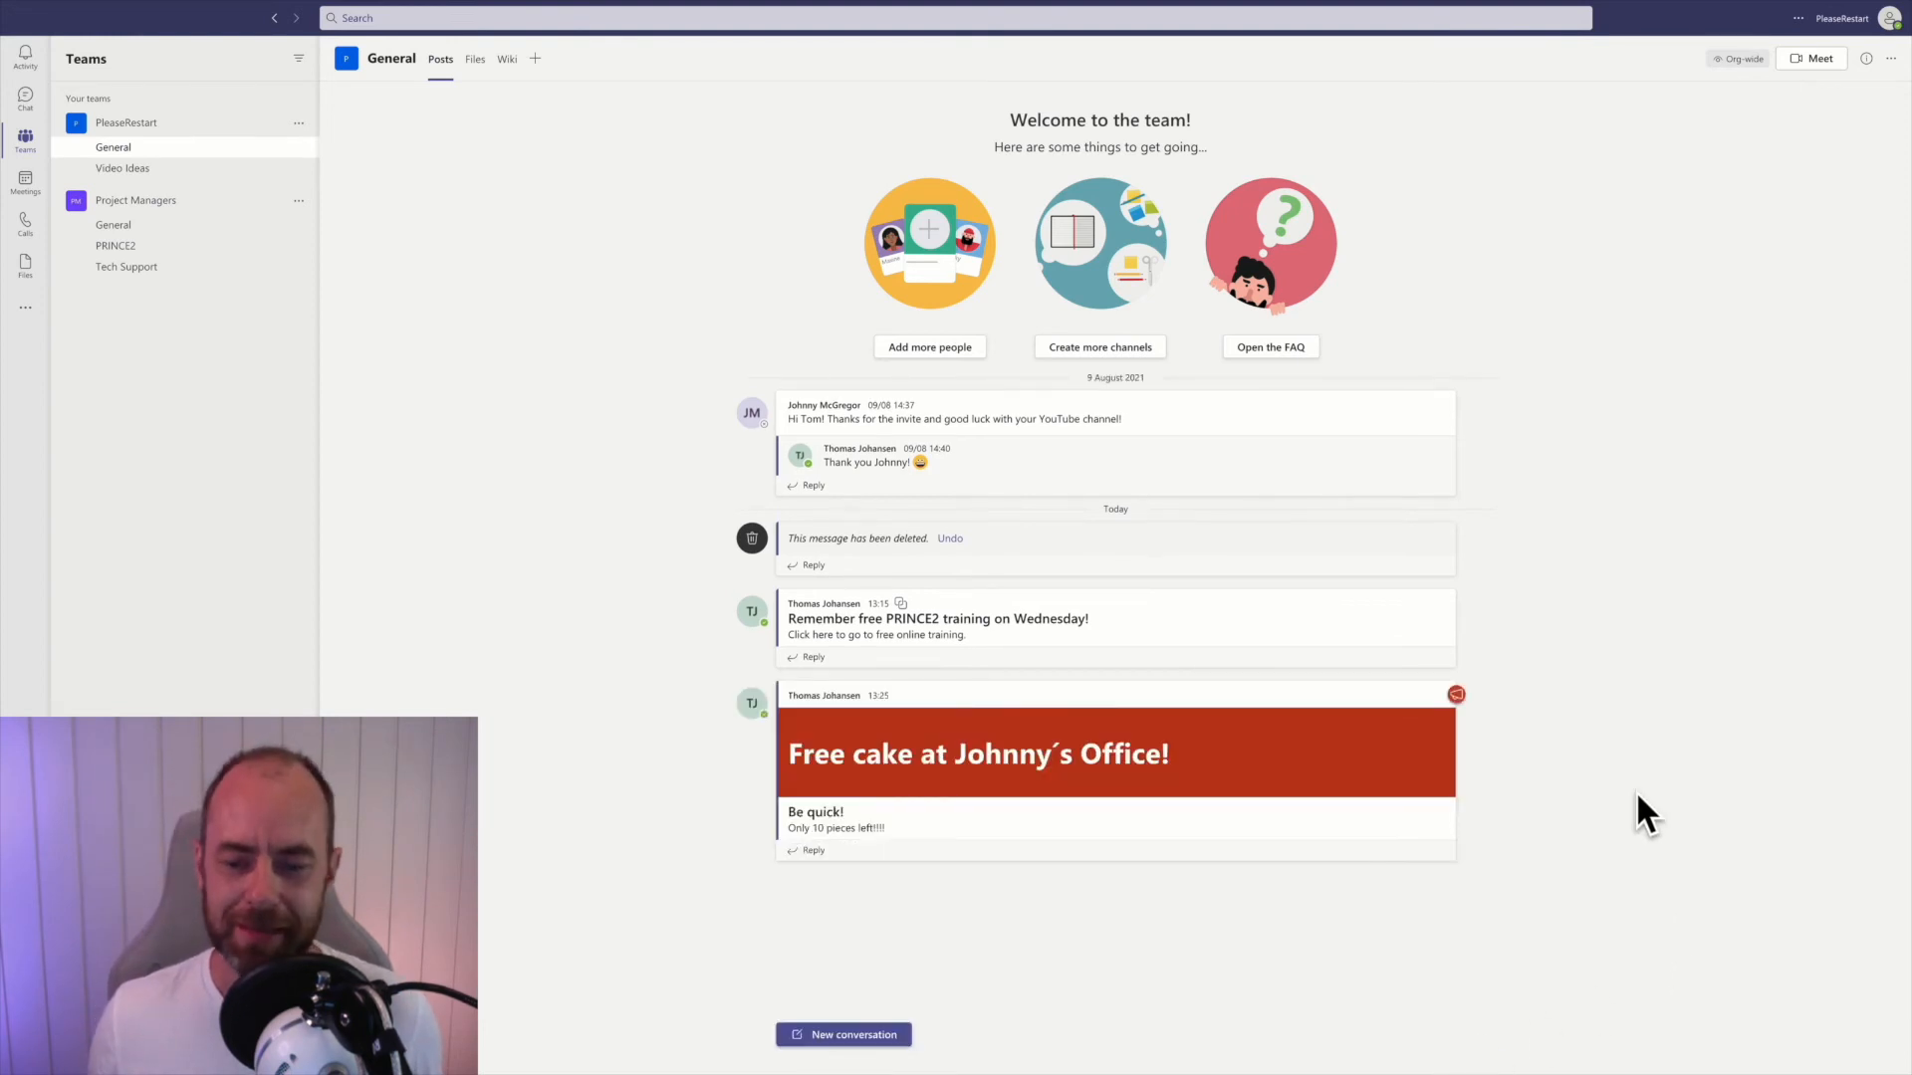
- Add a Whiteboard tab to General and sketch a freehand black-pen line on it
left_click(540, 60)
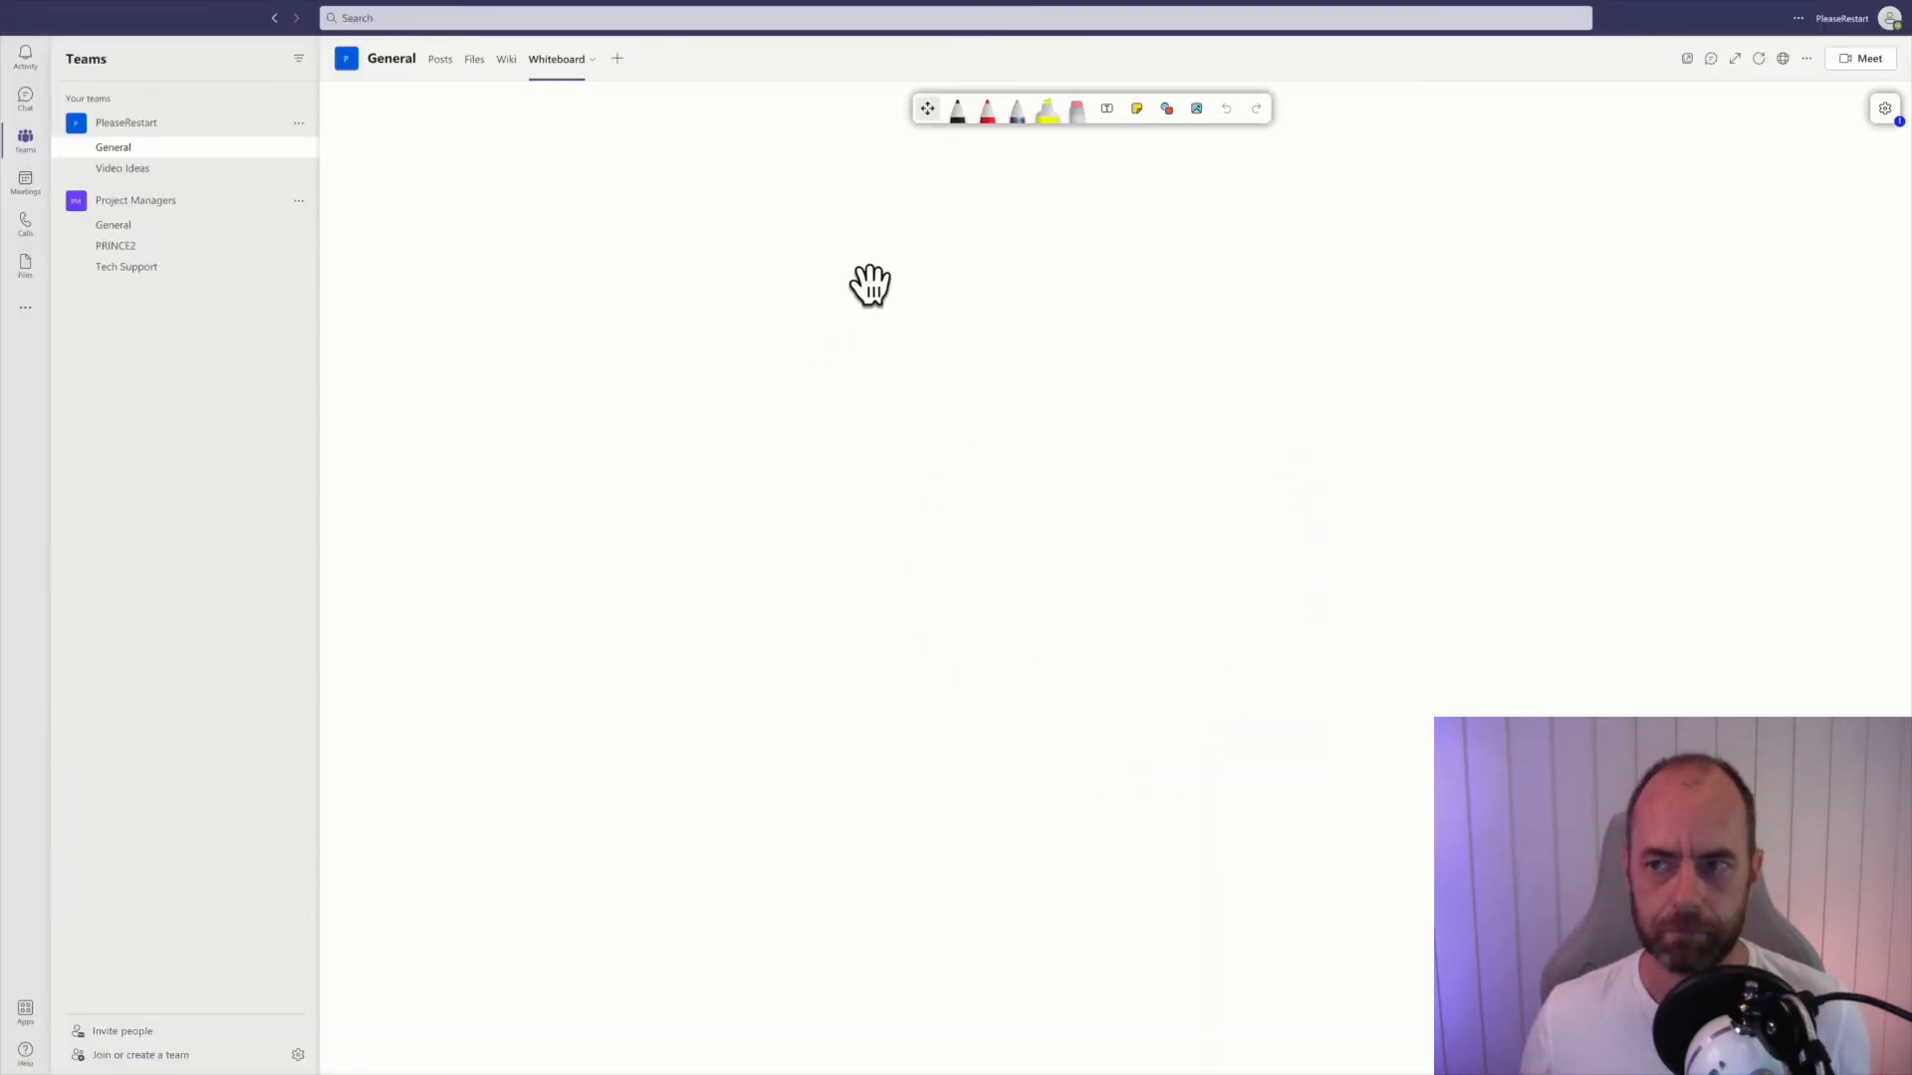
left_click(958, 112)
left_click_drag(717, 269, 693, 467)
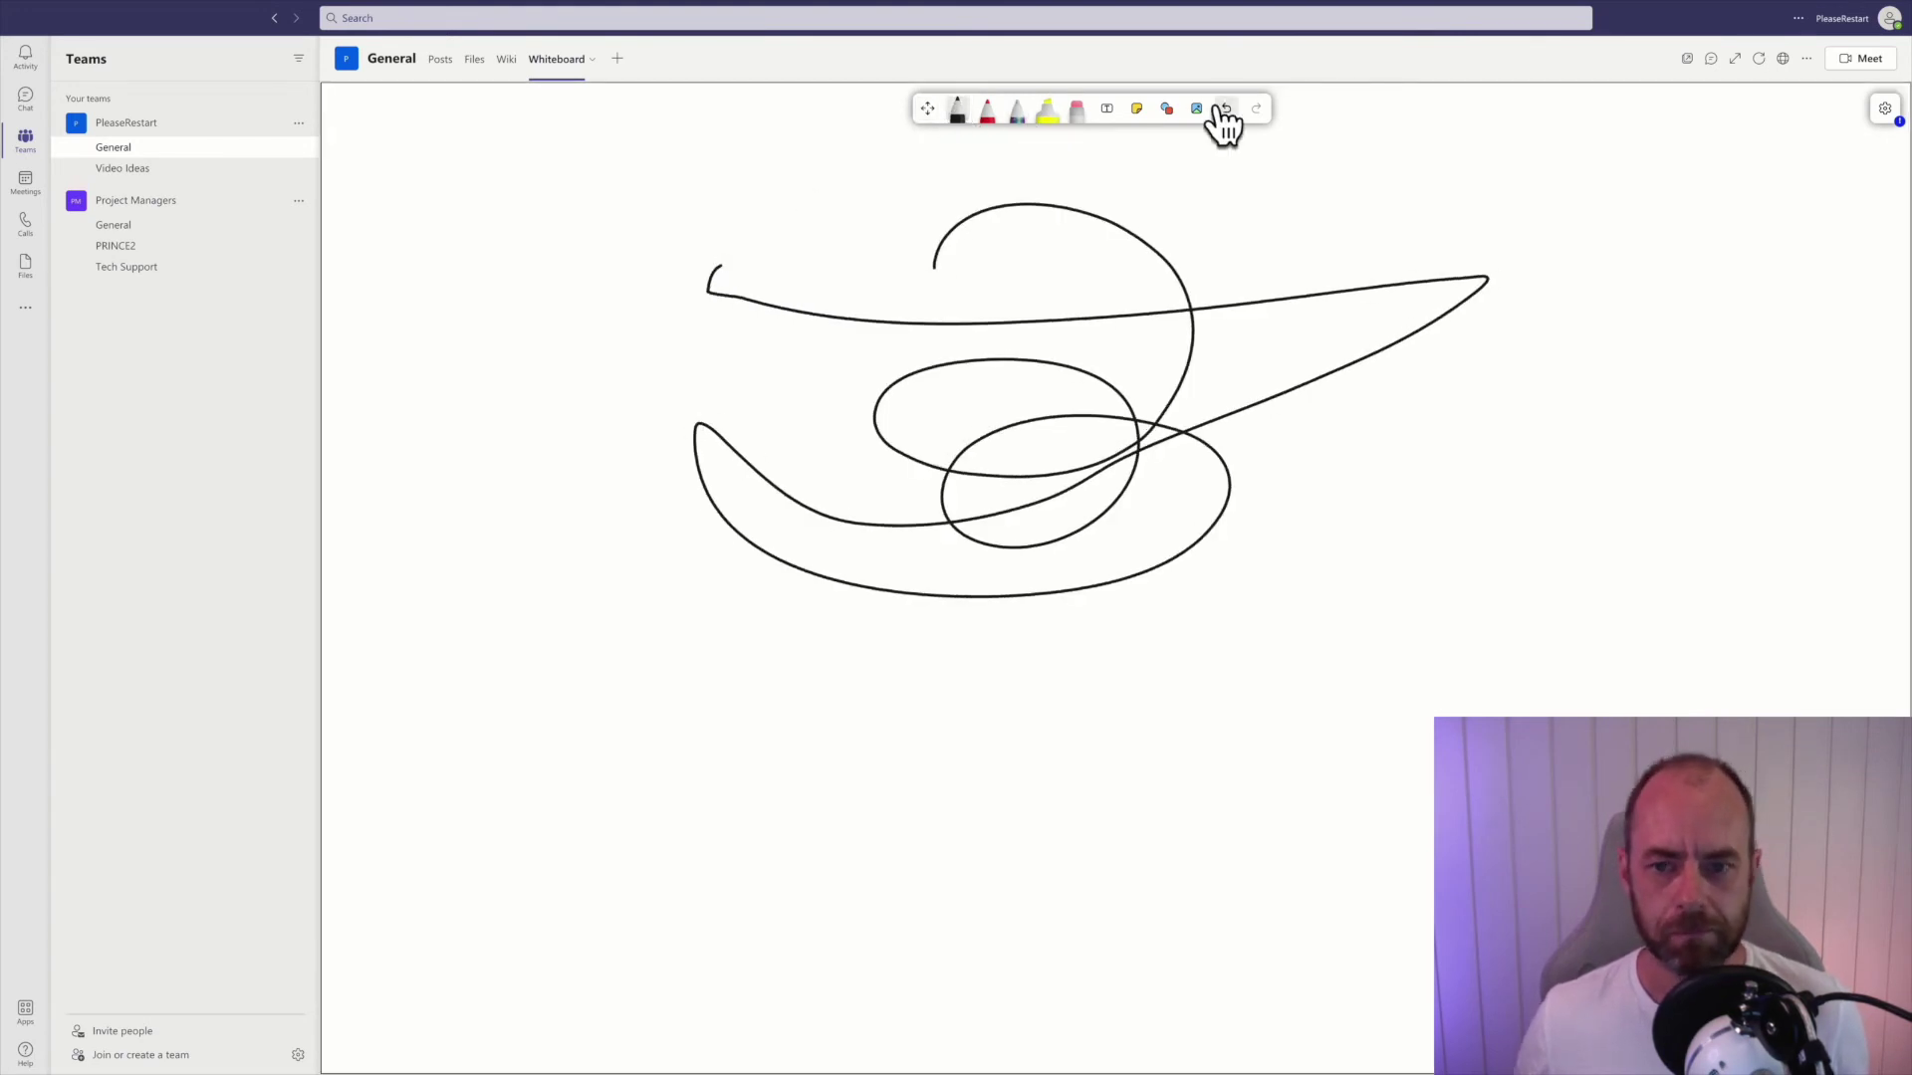
- Place a yellow sticky-note grid and a blue sticky note on the whiteboard
left_click(1136, 108)
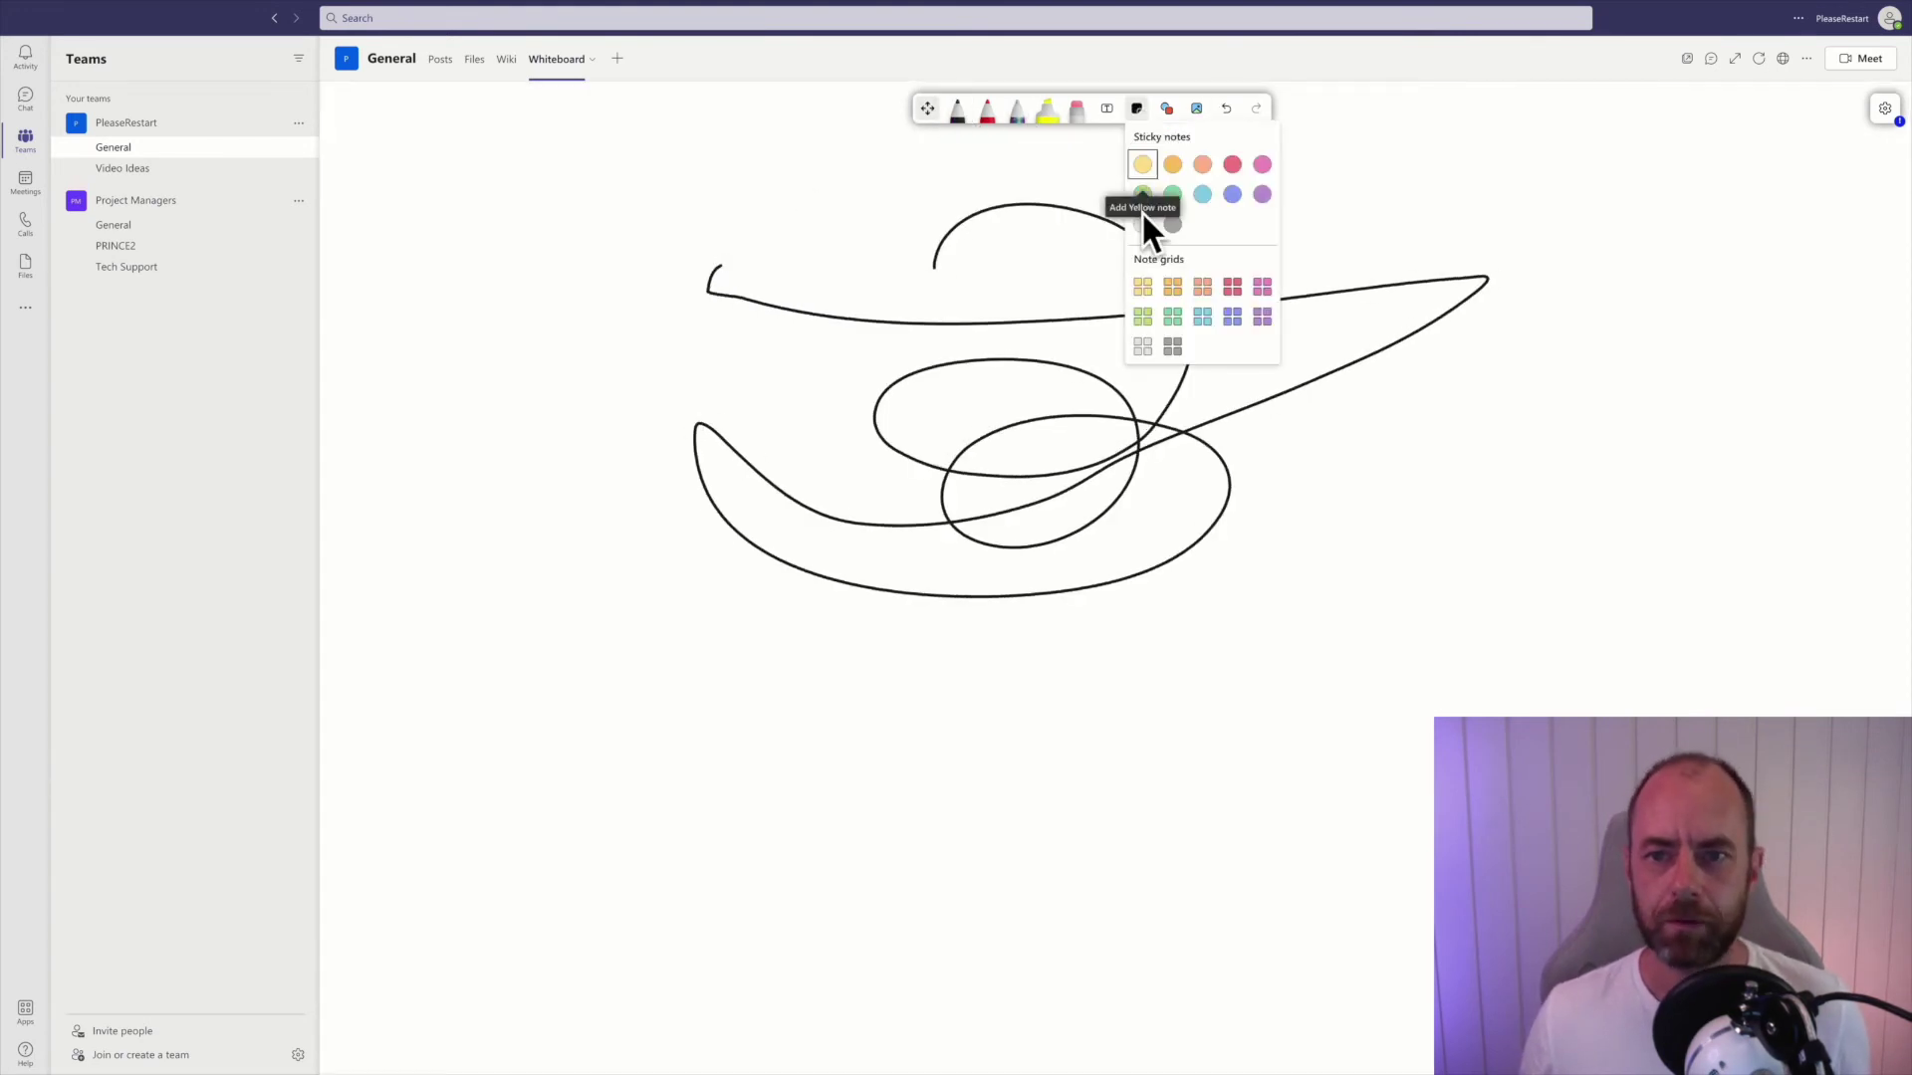
left_click(1143, 289)
left_click(1311, 406)
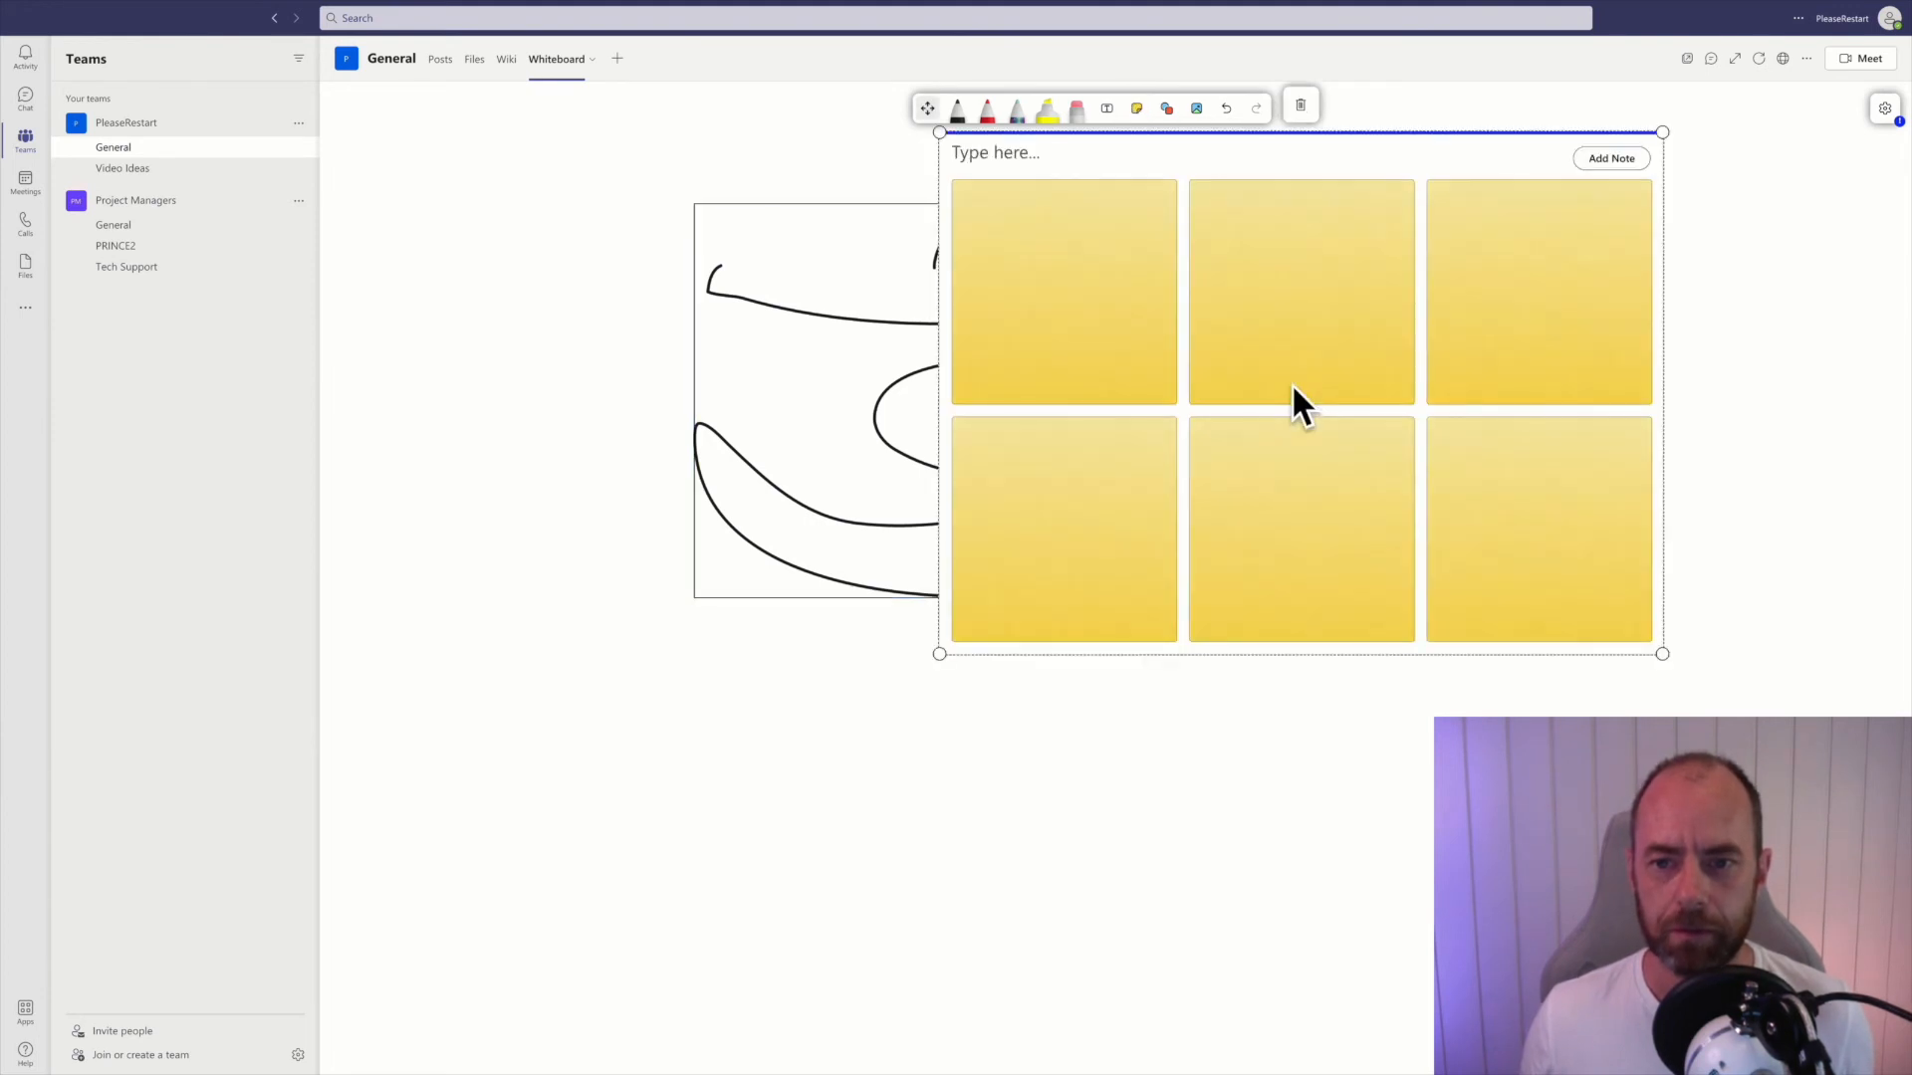
left_click(1136, 108)
left_click(1202, 194)
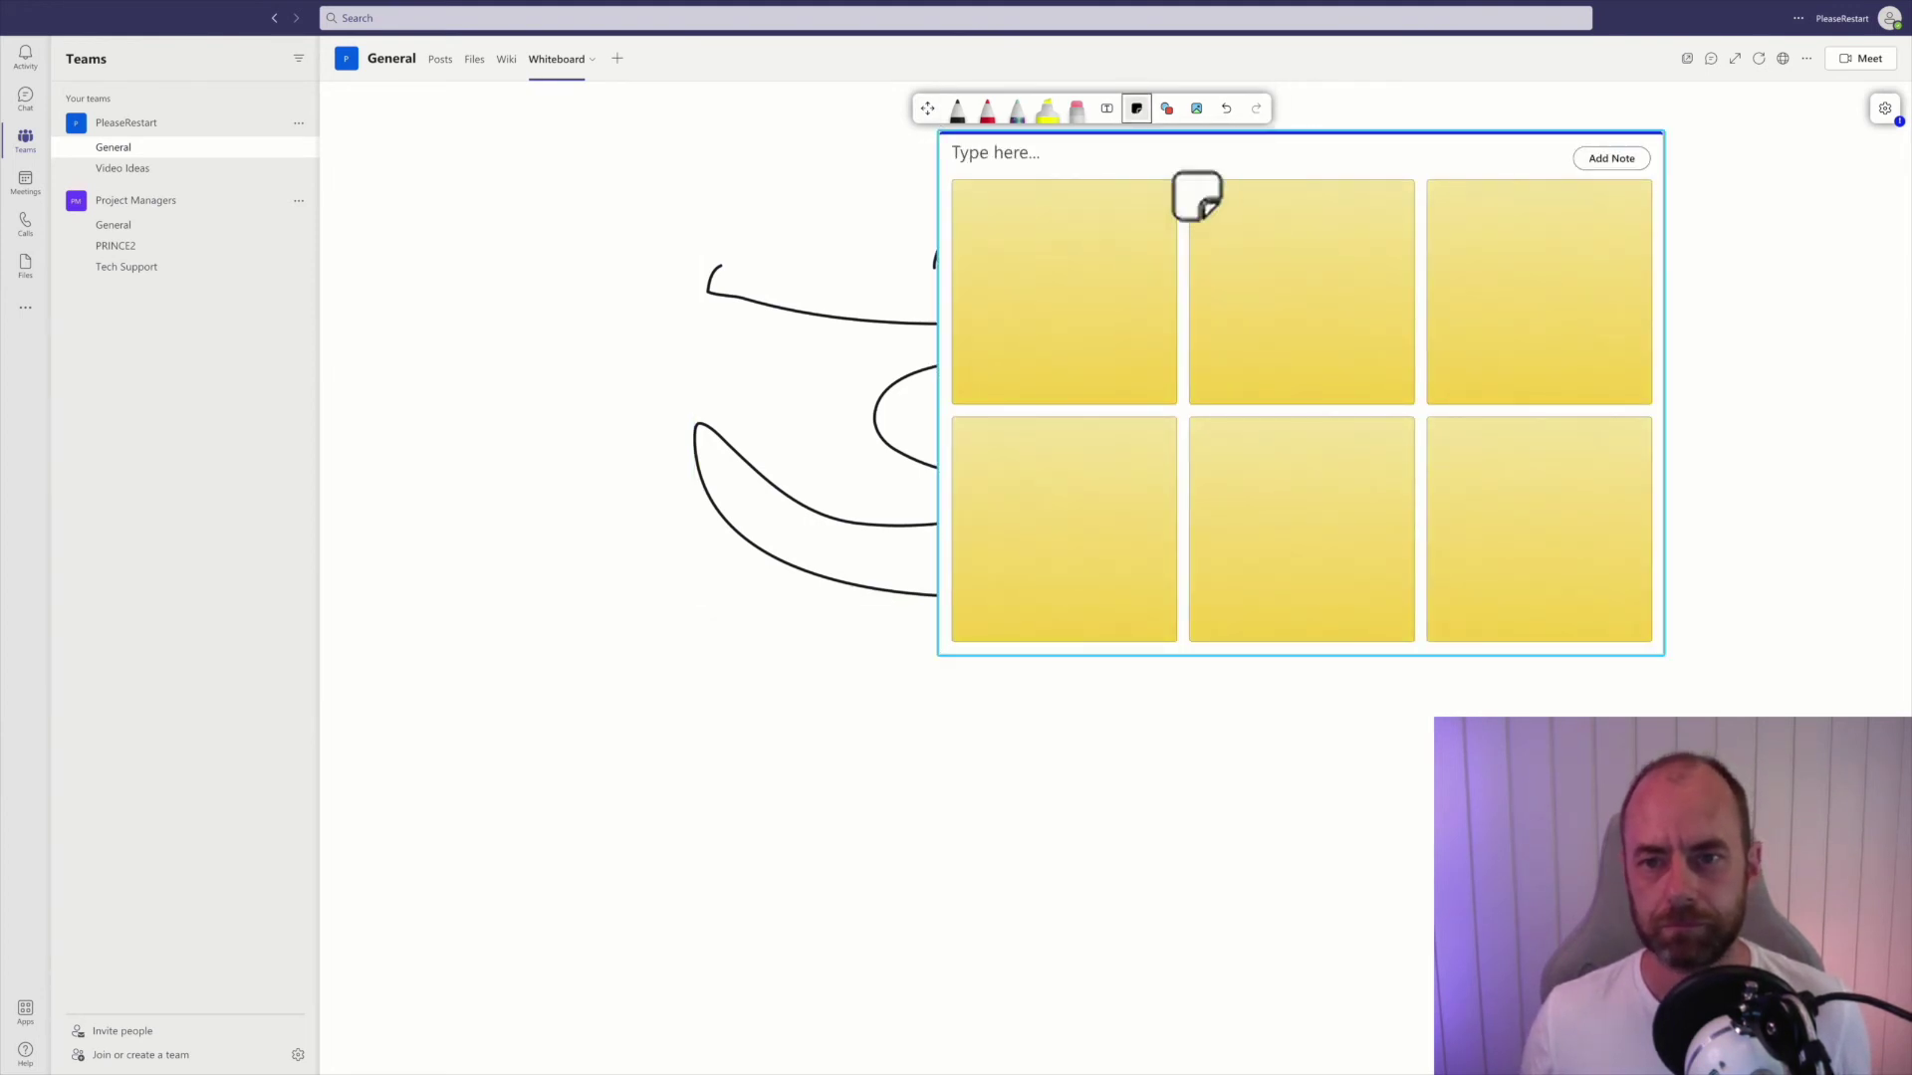
left_click(509, 565)
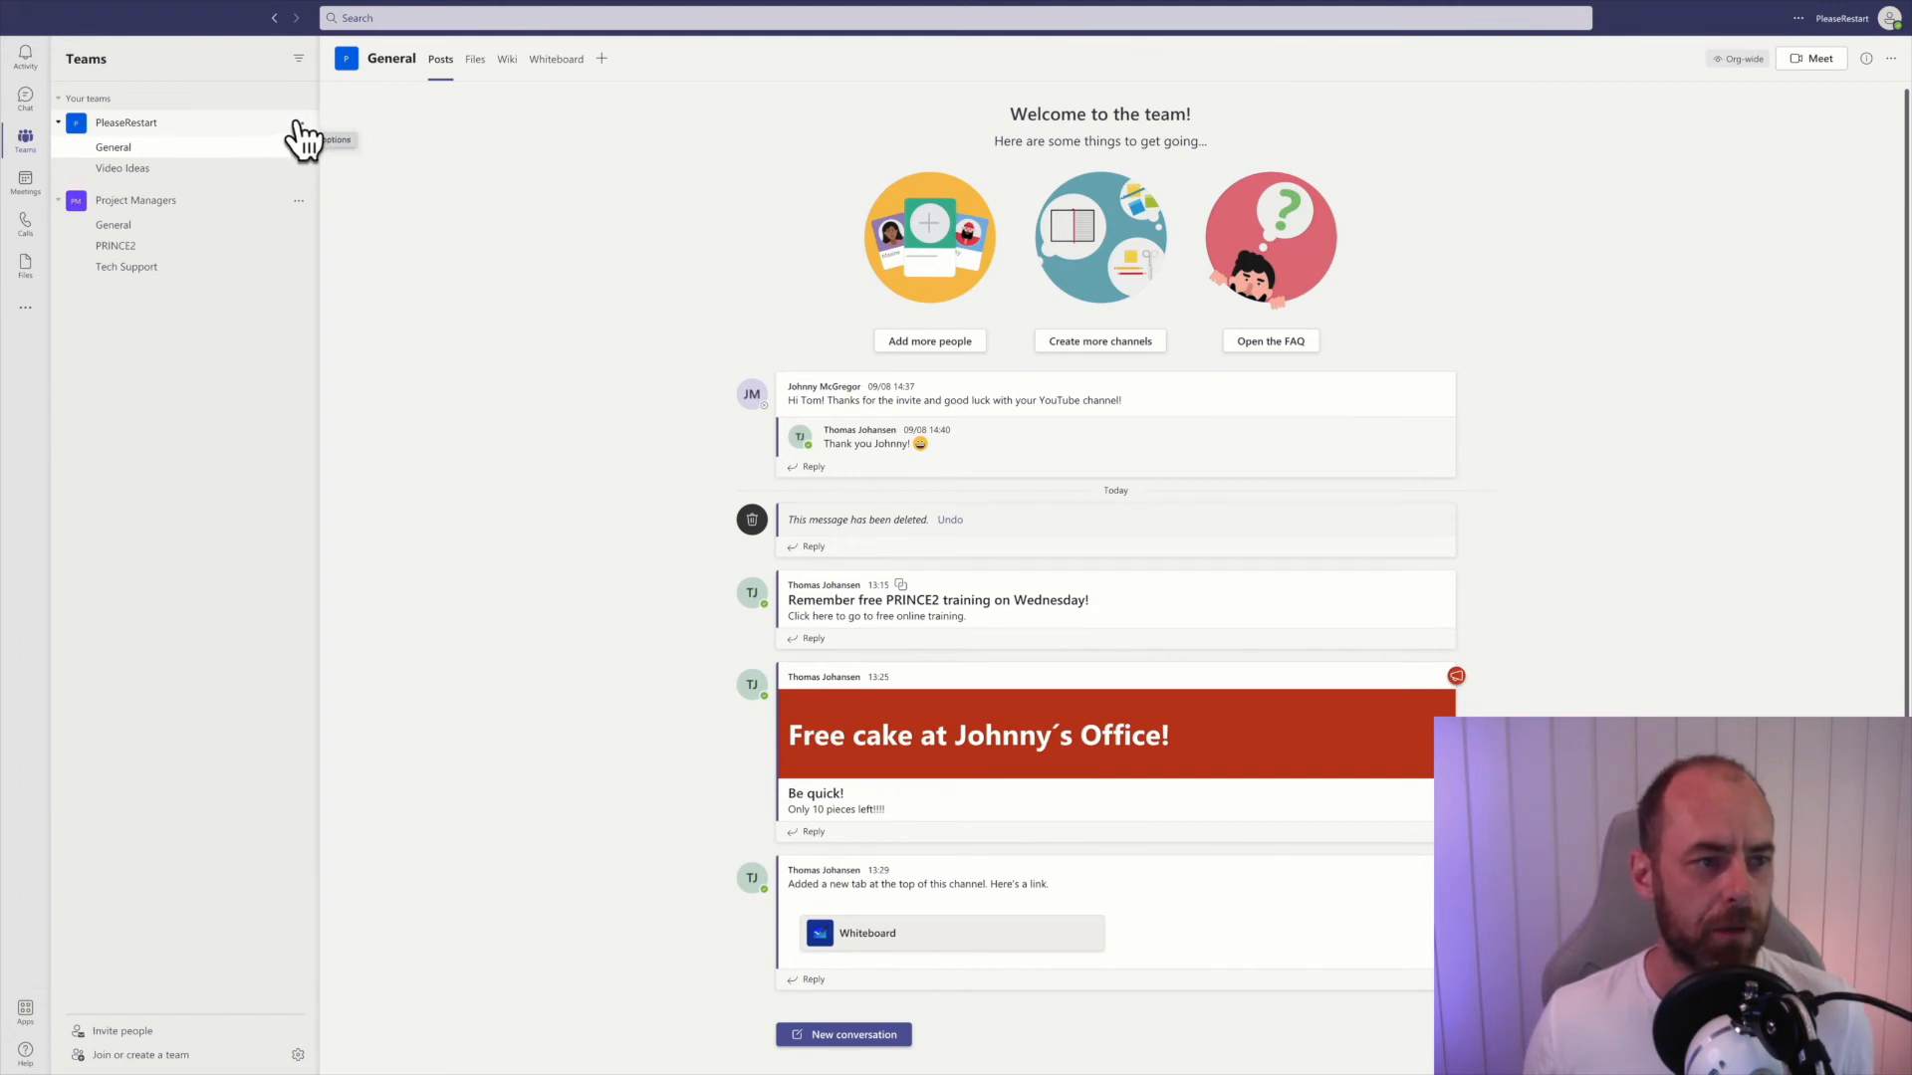
- Upload the green restart icon as PleaseRestart's team picture via Manage team and save it
left_click(300, 124)
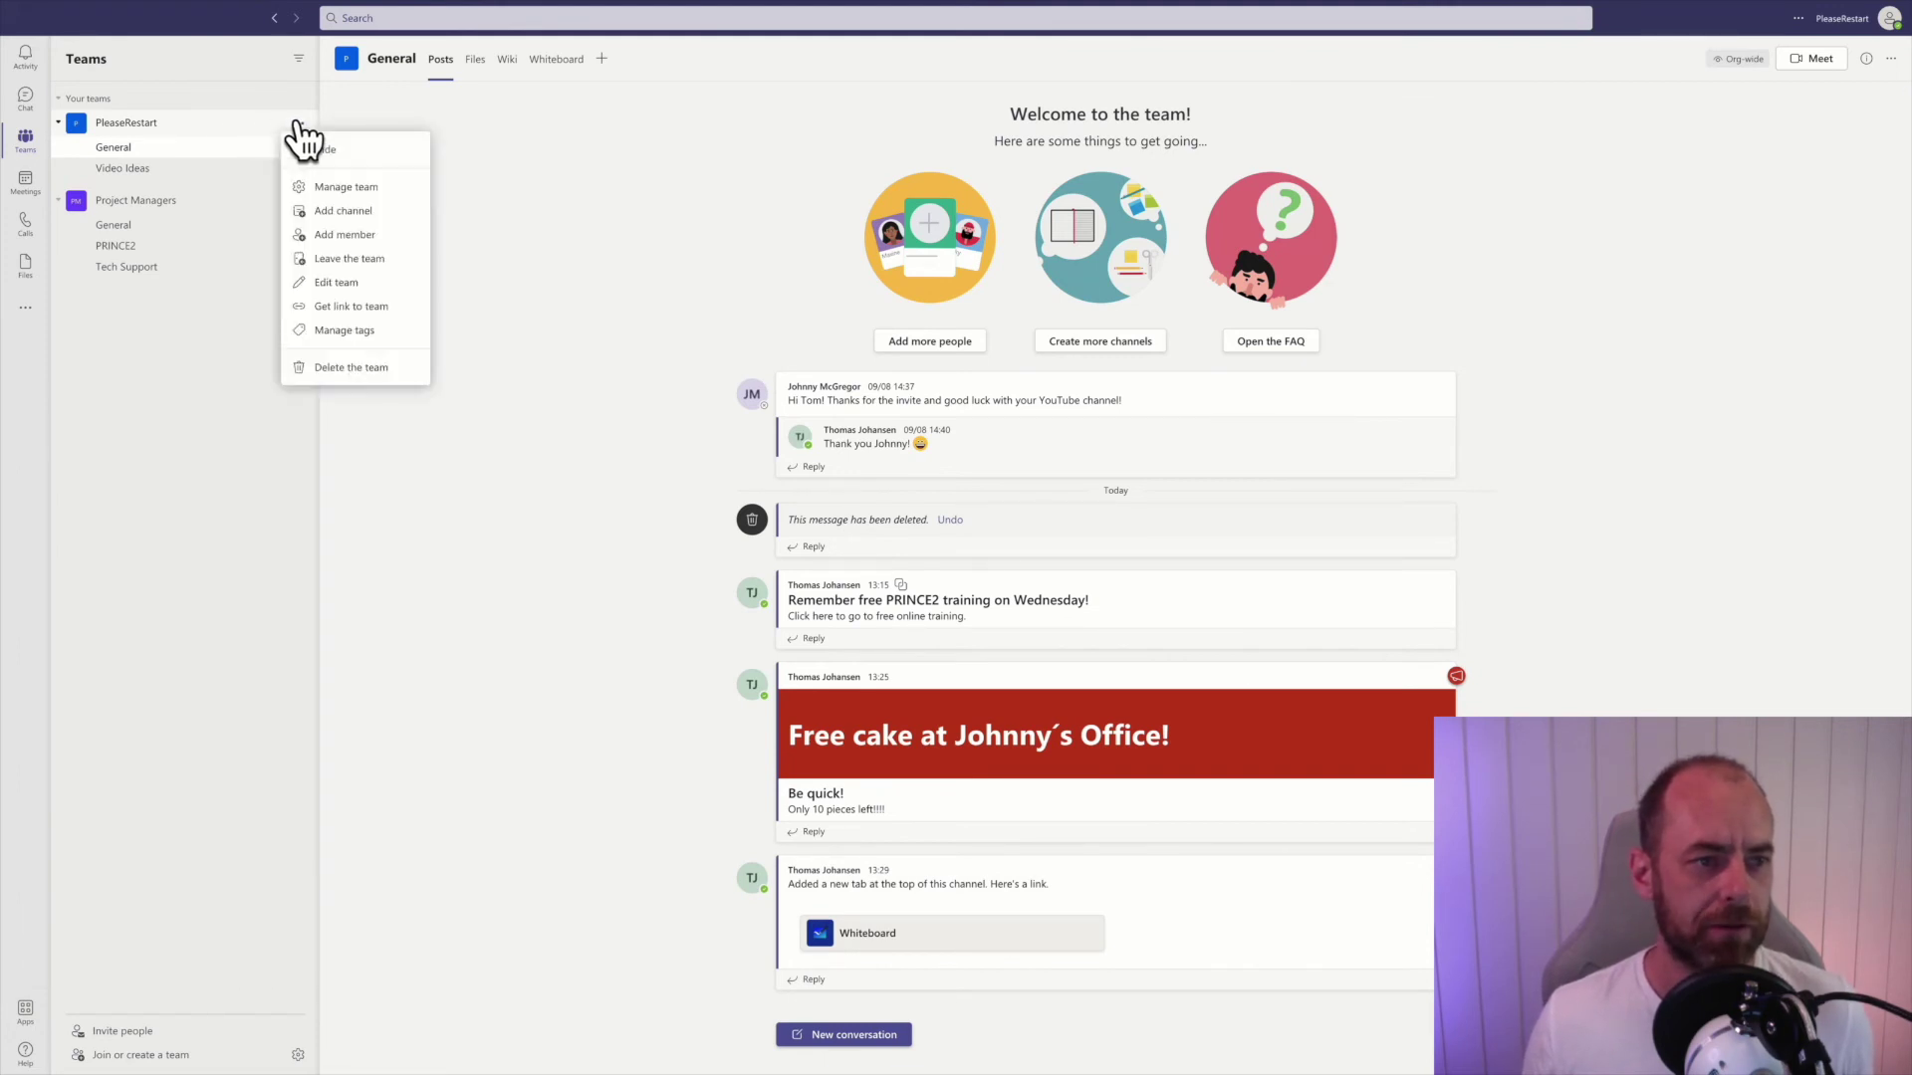
left_click(377, 192)
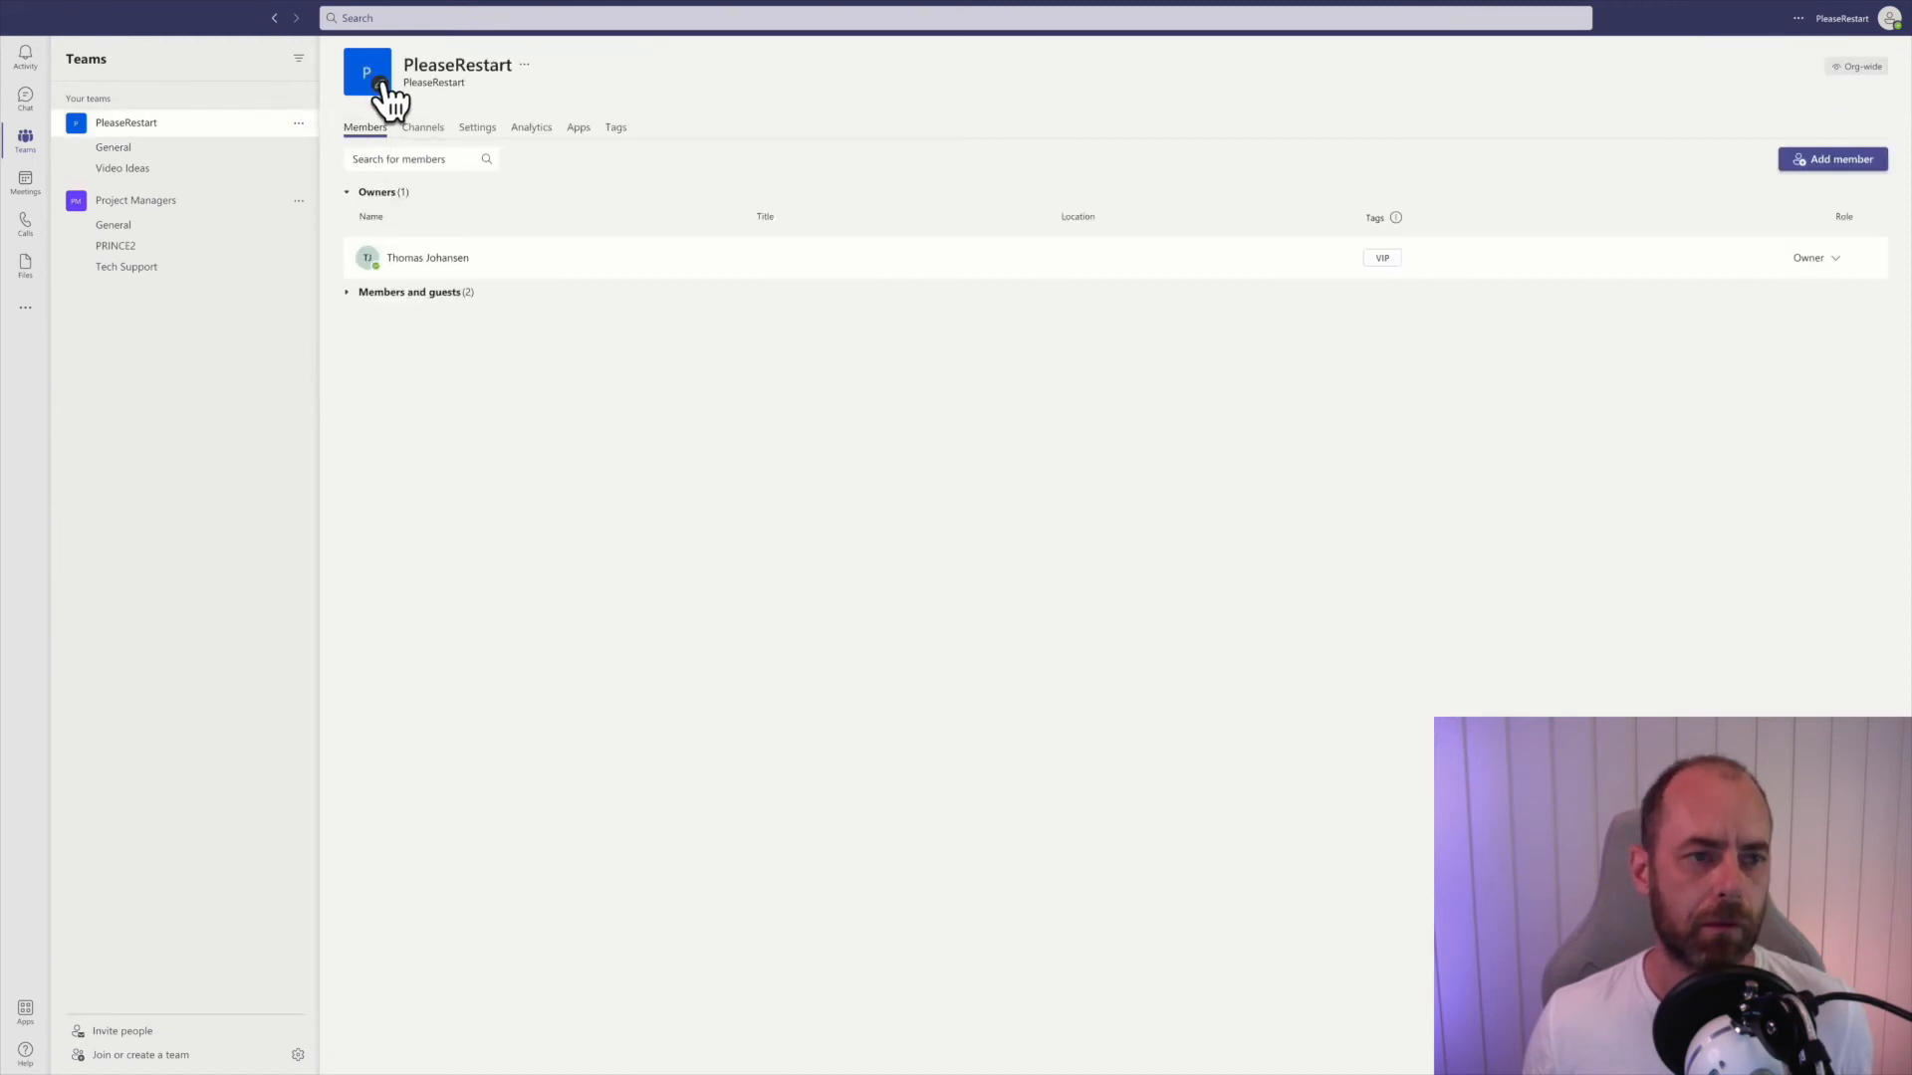
mouse_move(368, 75)
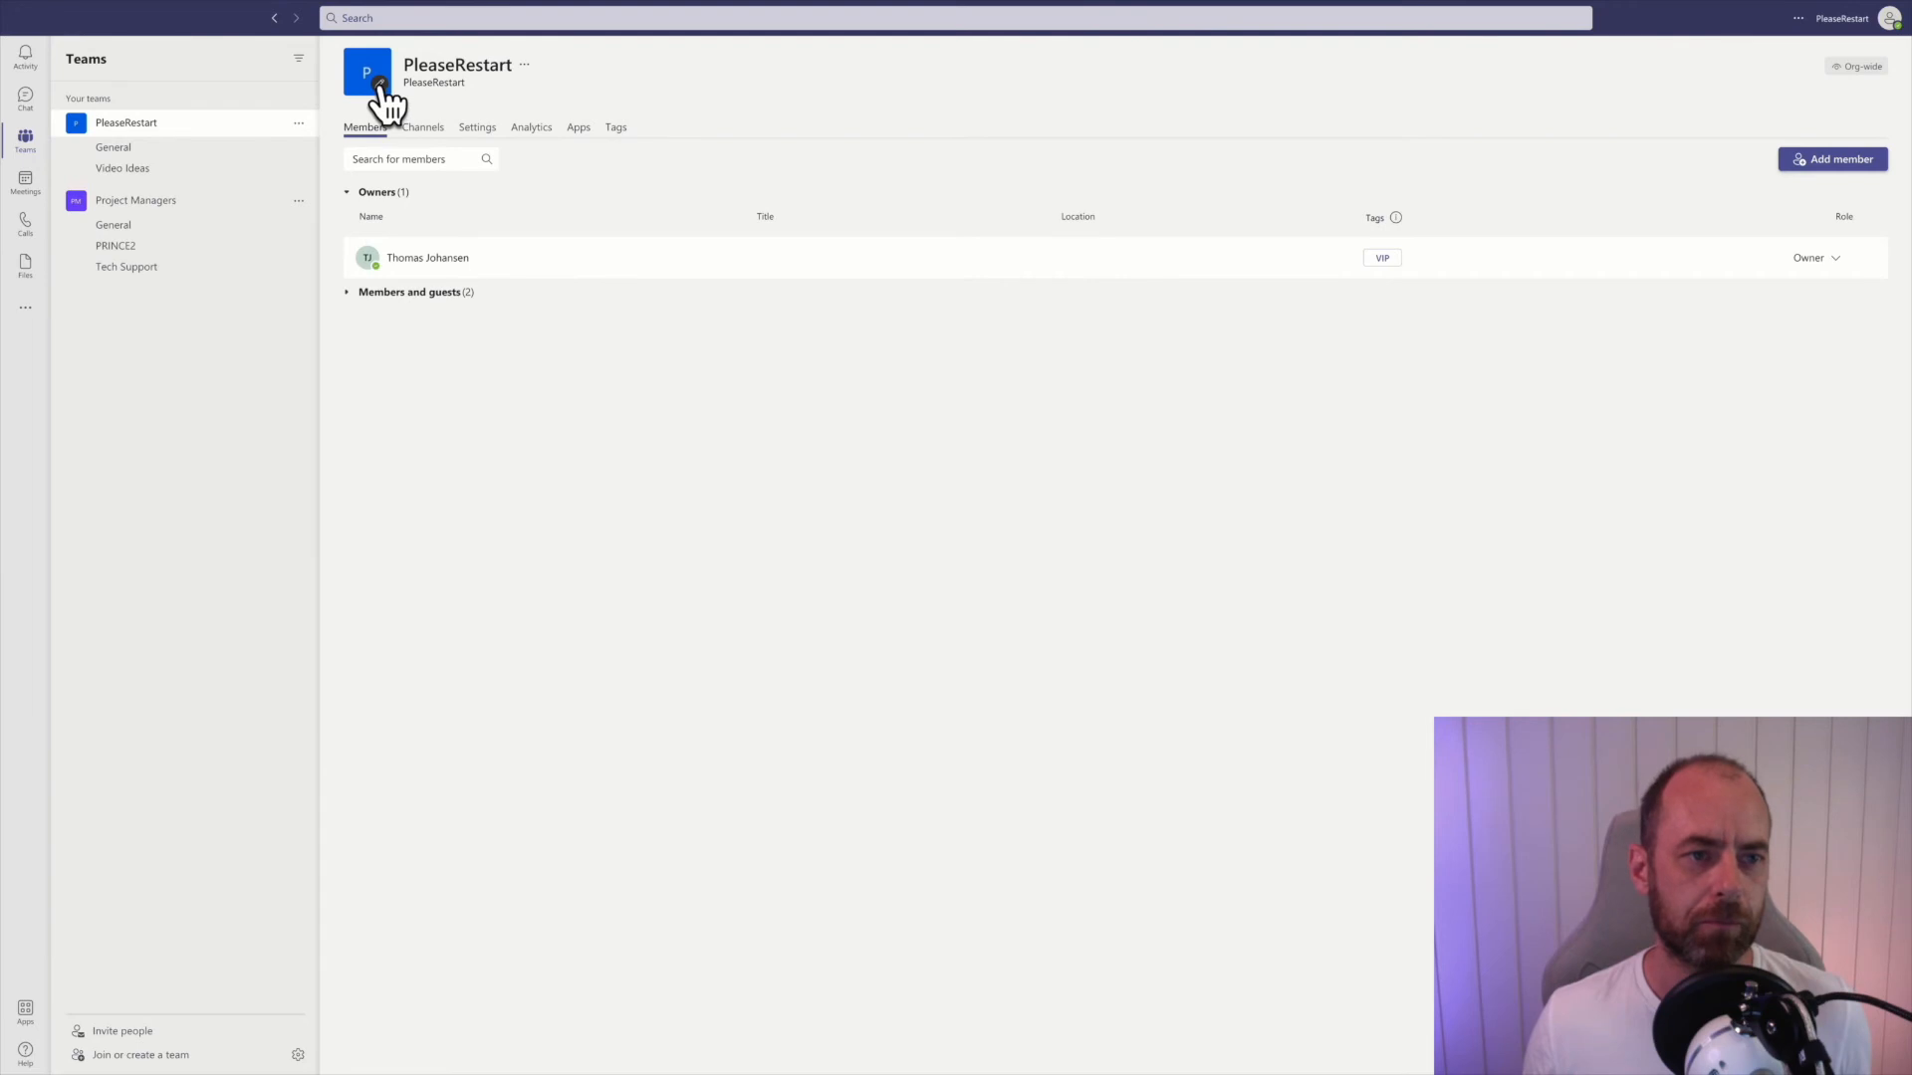
left_click(381, 86)
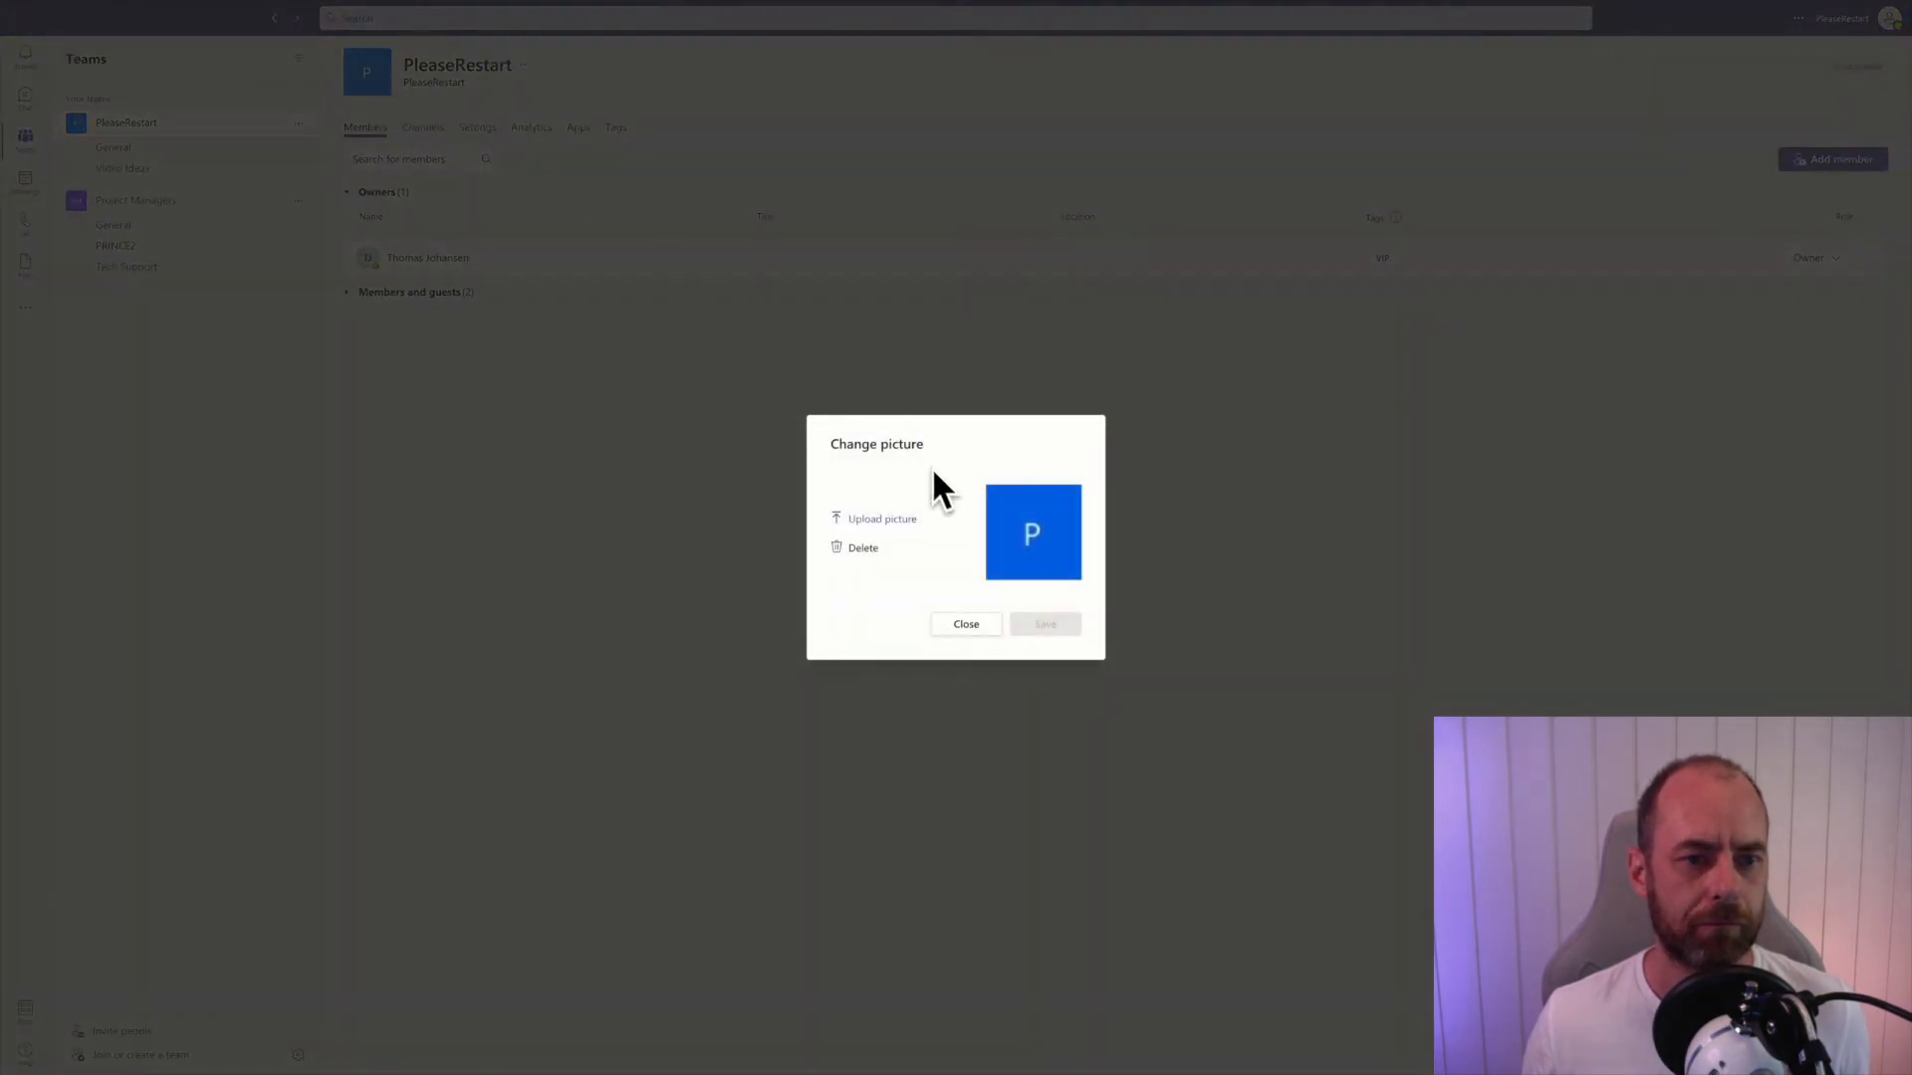
left_click(905, 521)
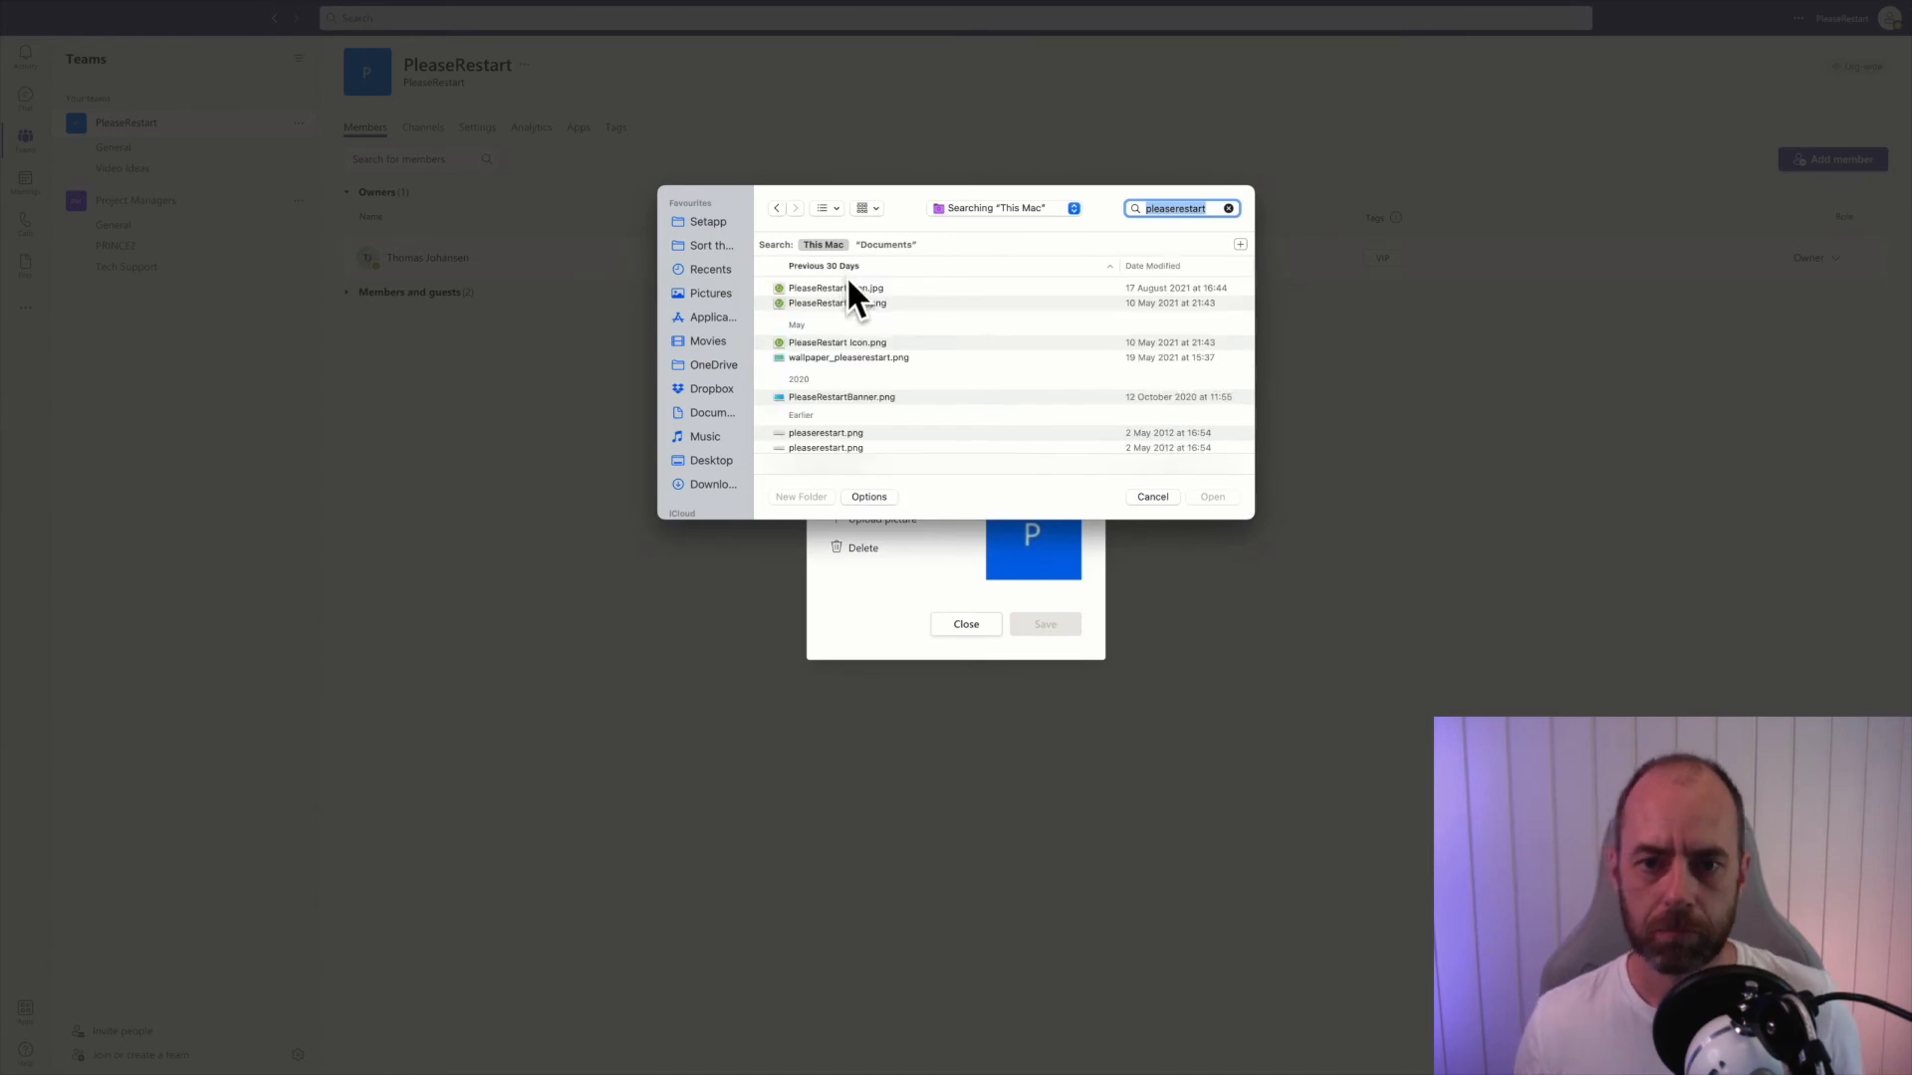
double_click(889, 285)
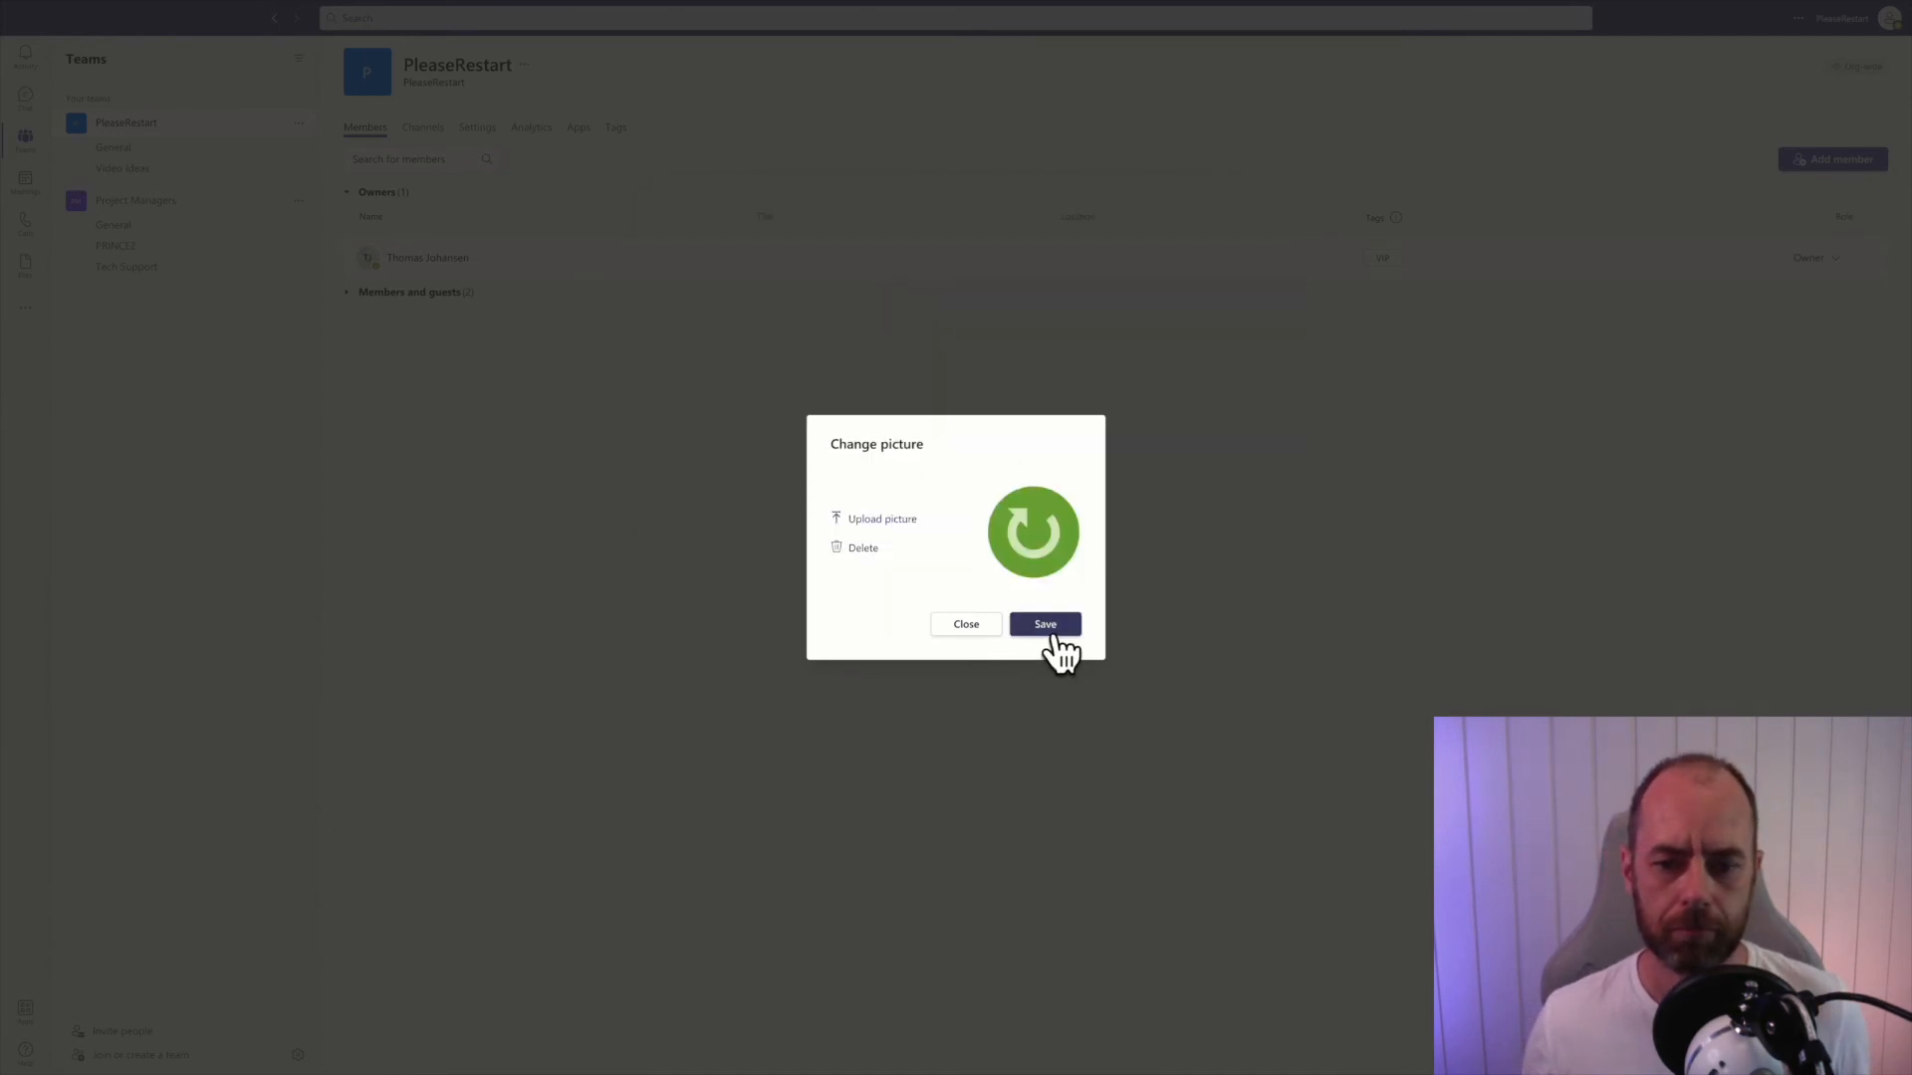
left_click(1046, 626)
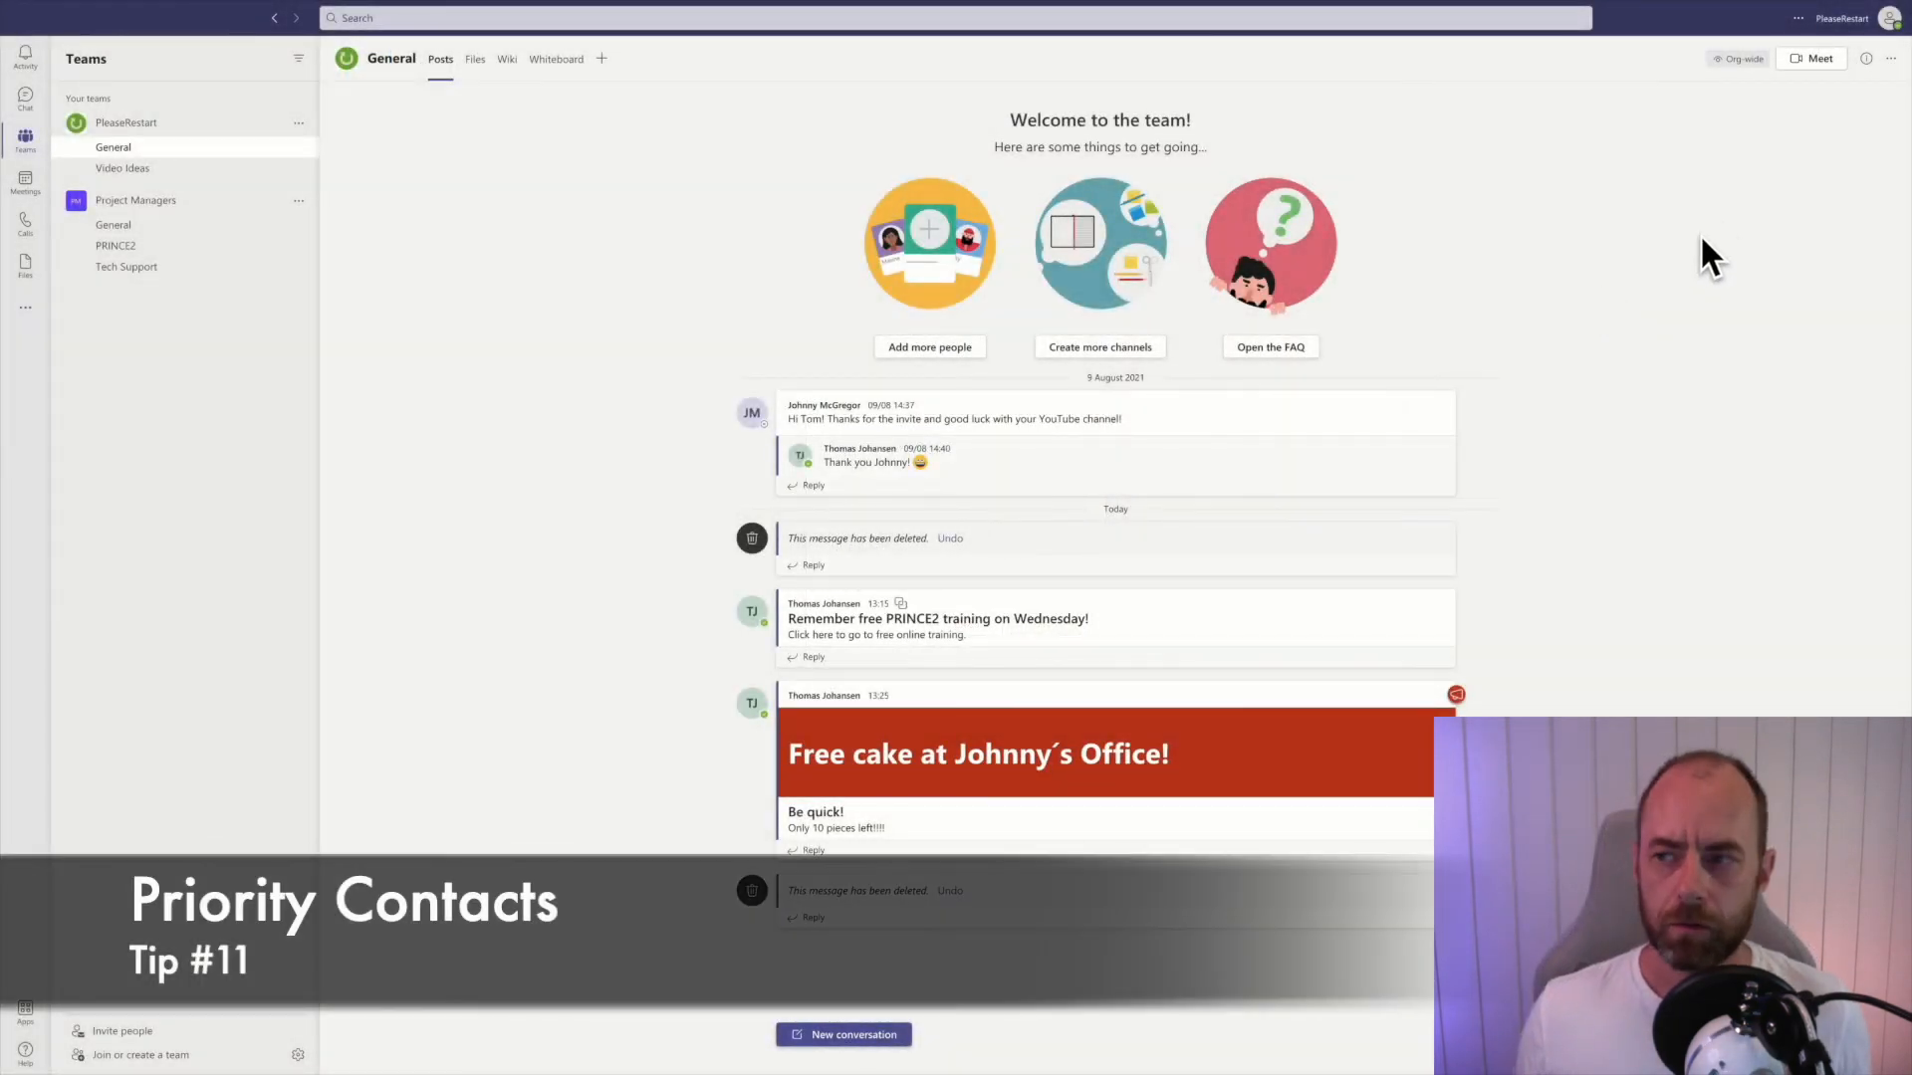
- From the profile avatar, change your availability status to Do not disturb
left_click(1848, 31)
left_click(1741, 102)
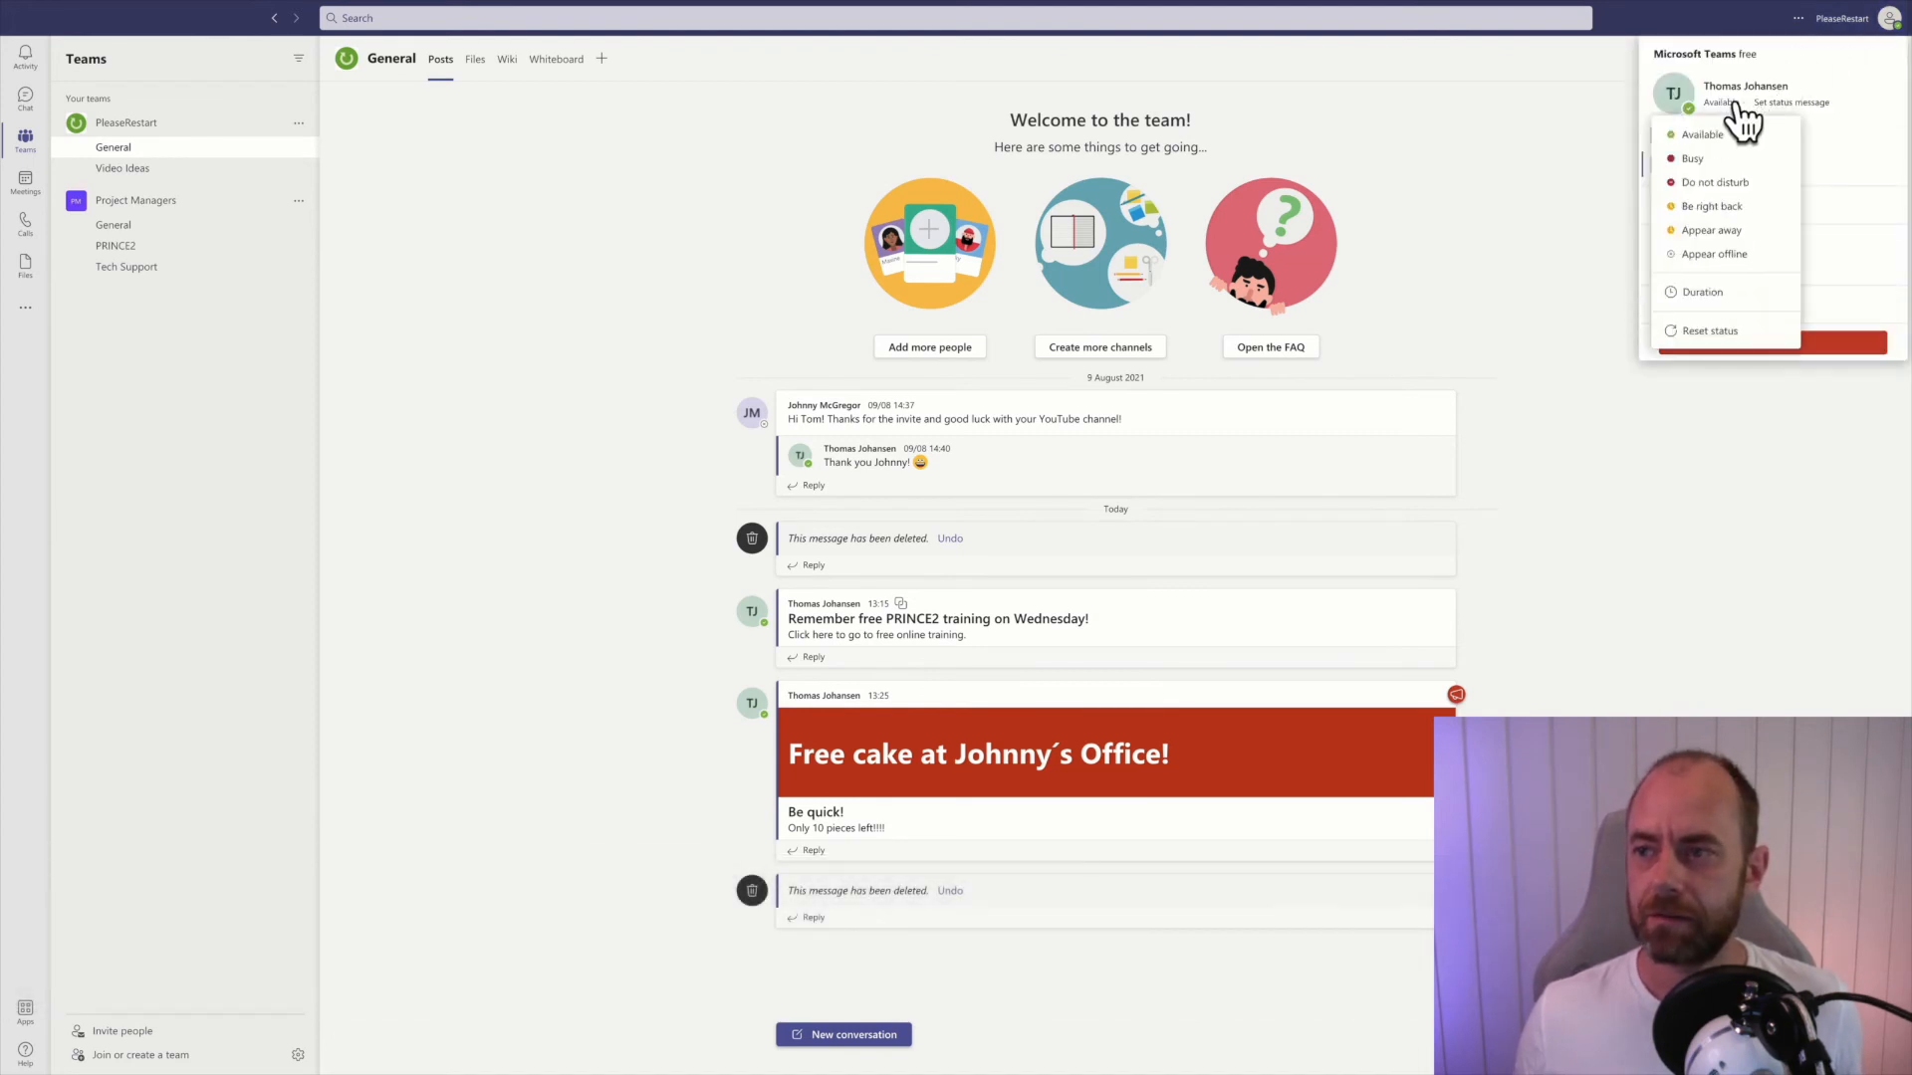
left_click(1715, 181)
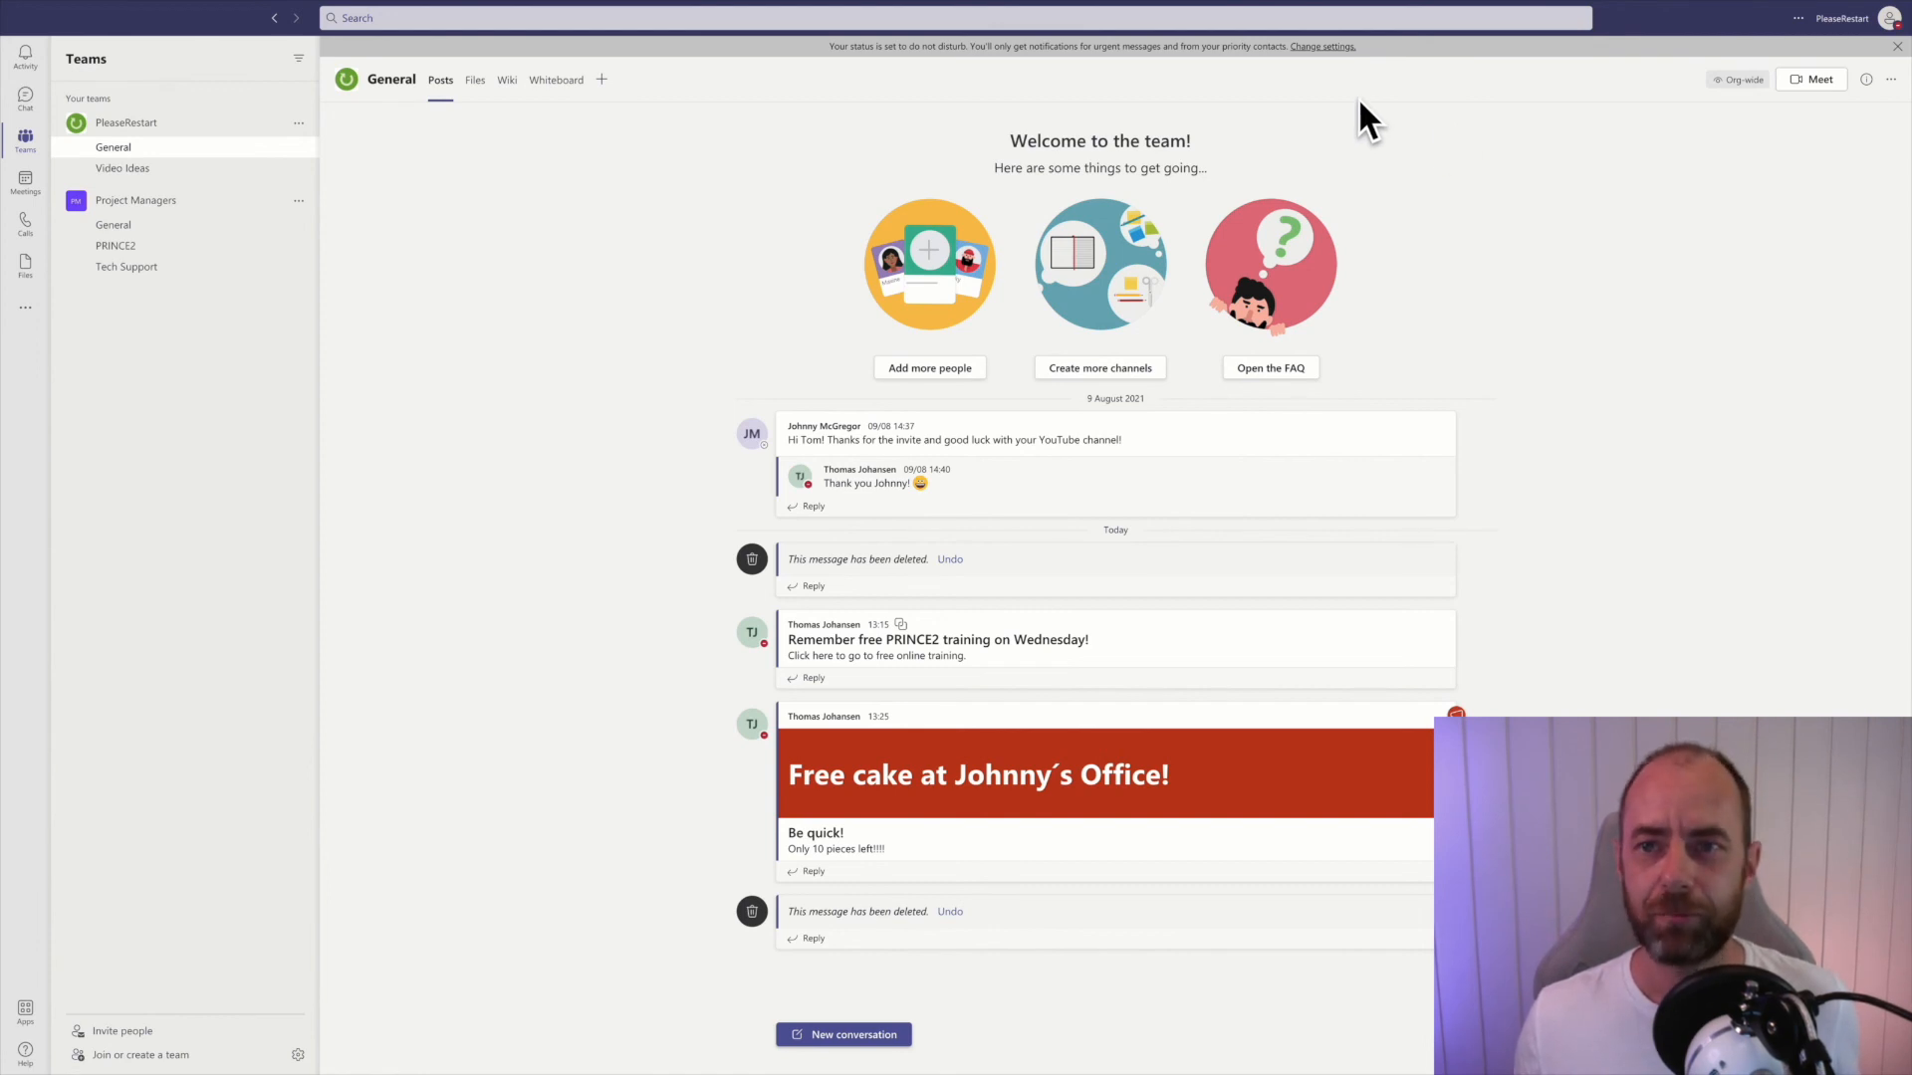
left_click(1325, 48)
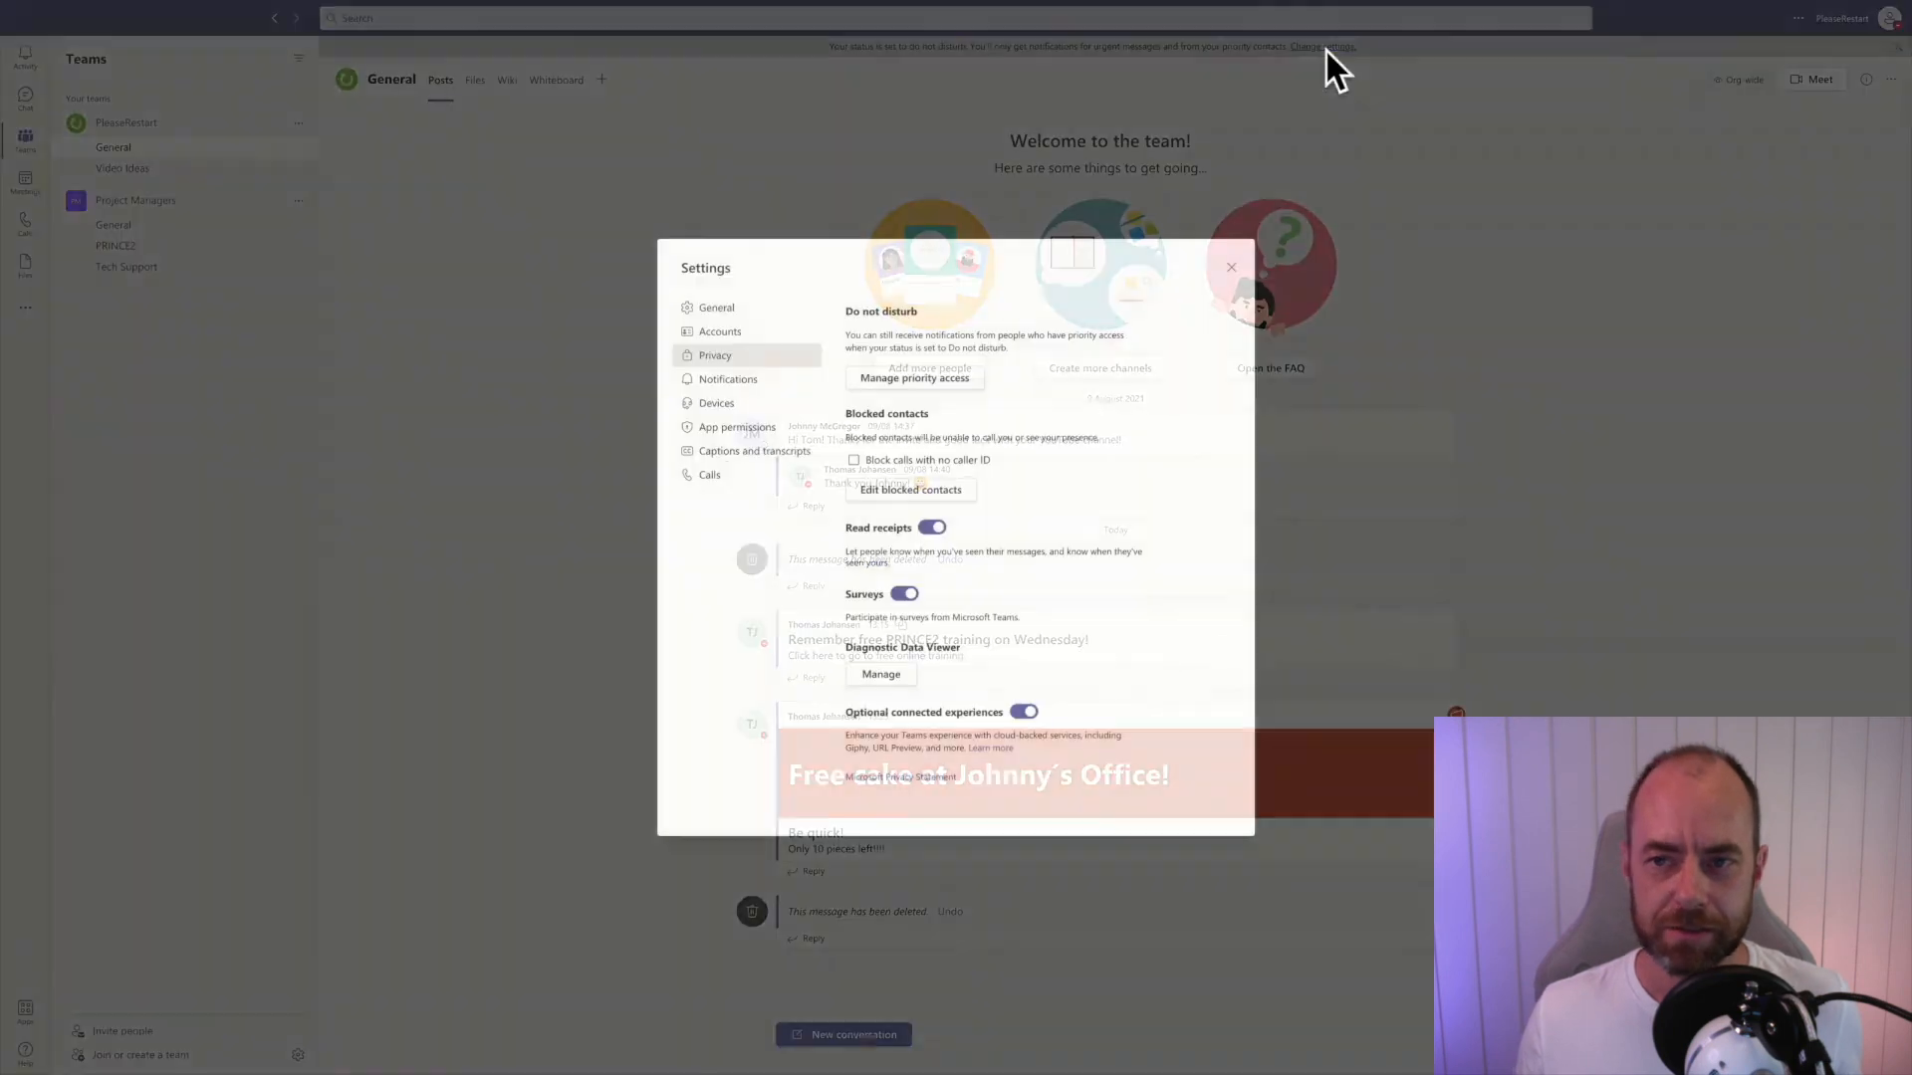
left_click(919, 377)
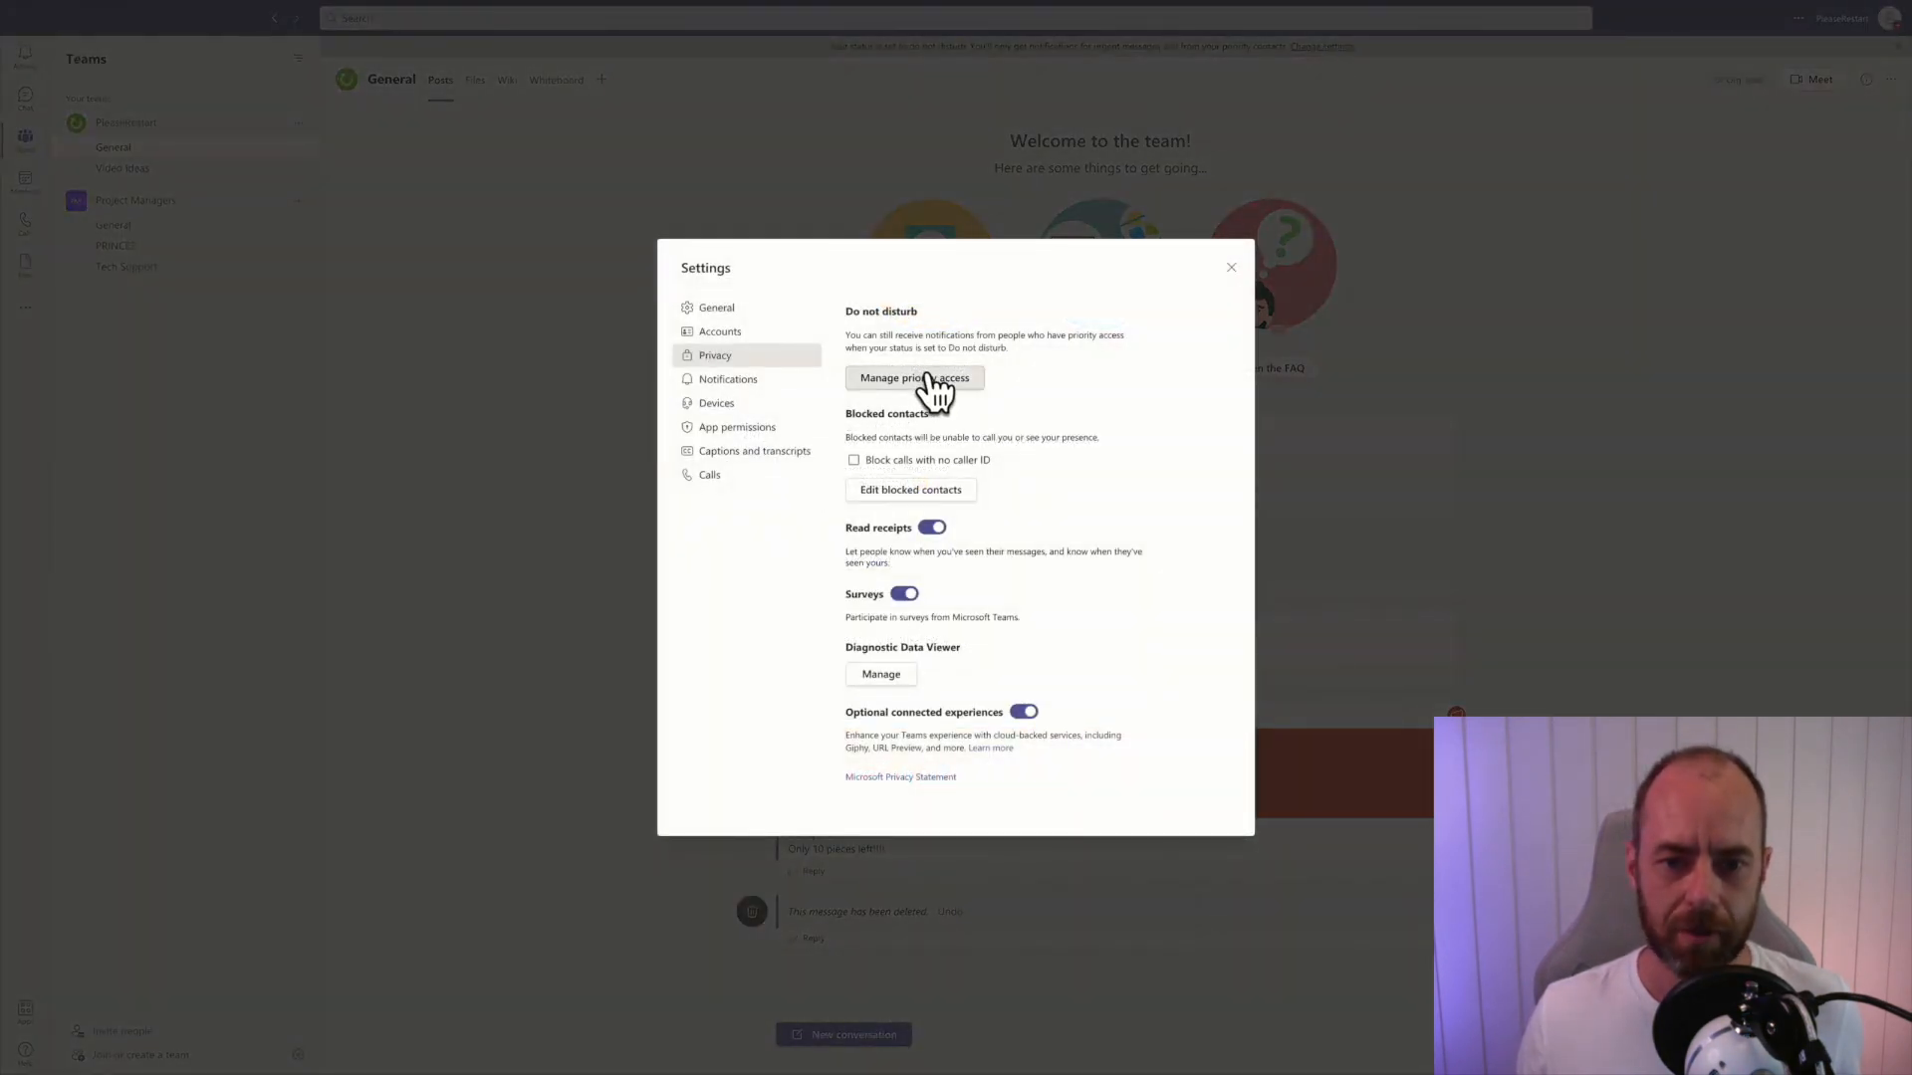
type("johnny")
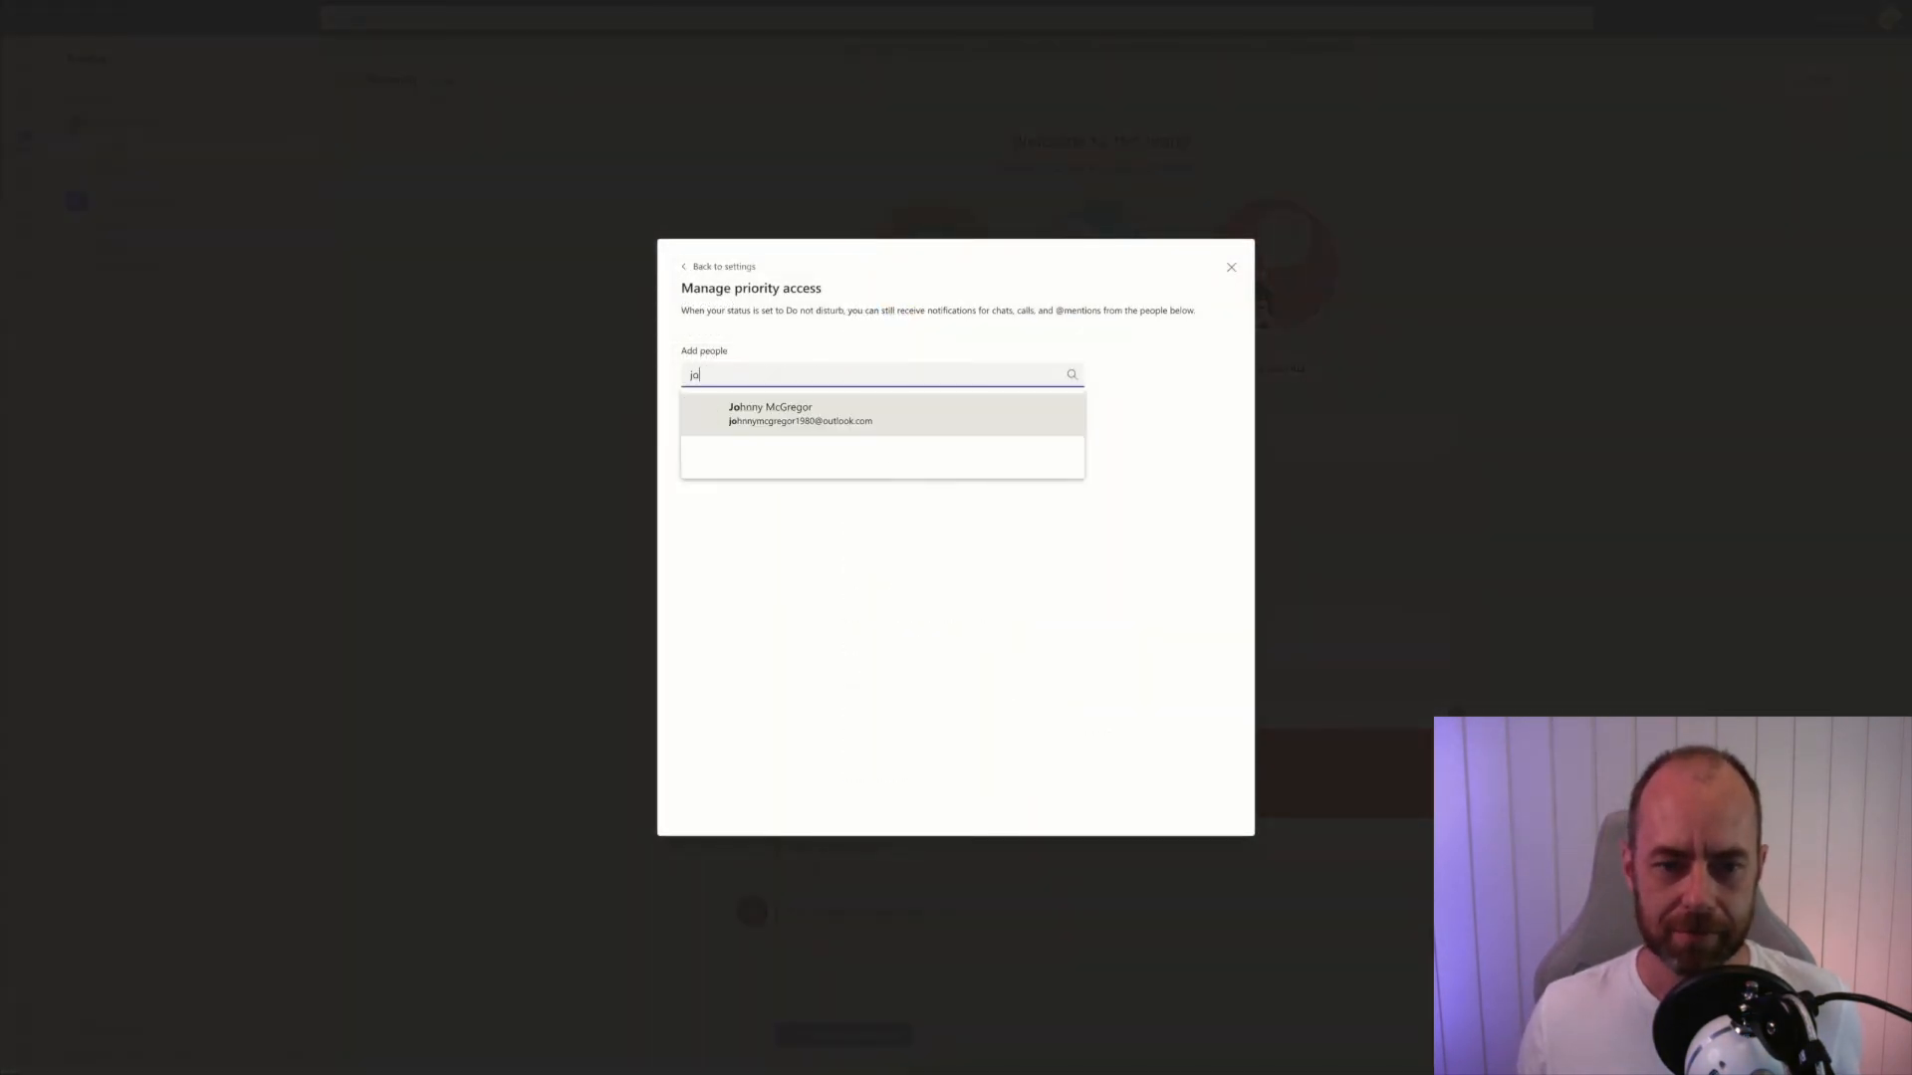
left_click(874, 413)
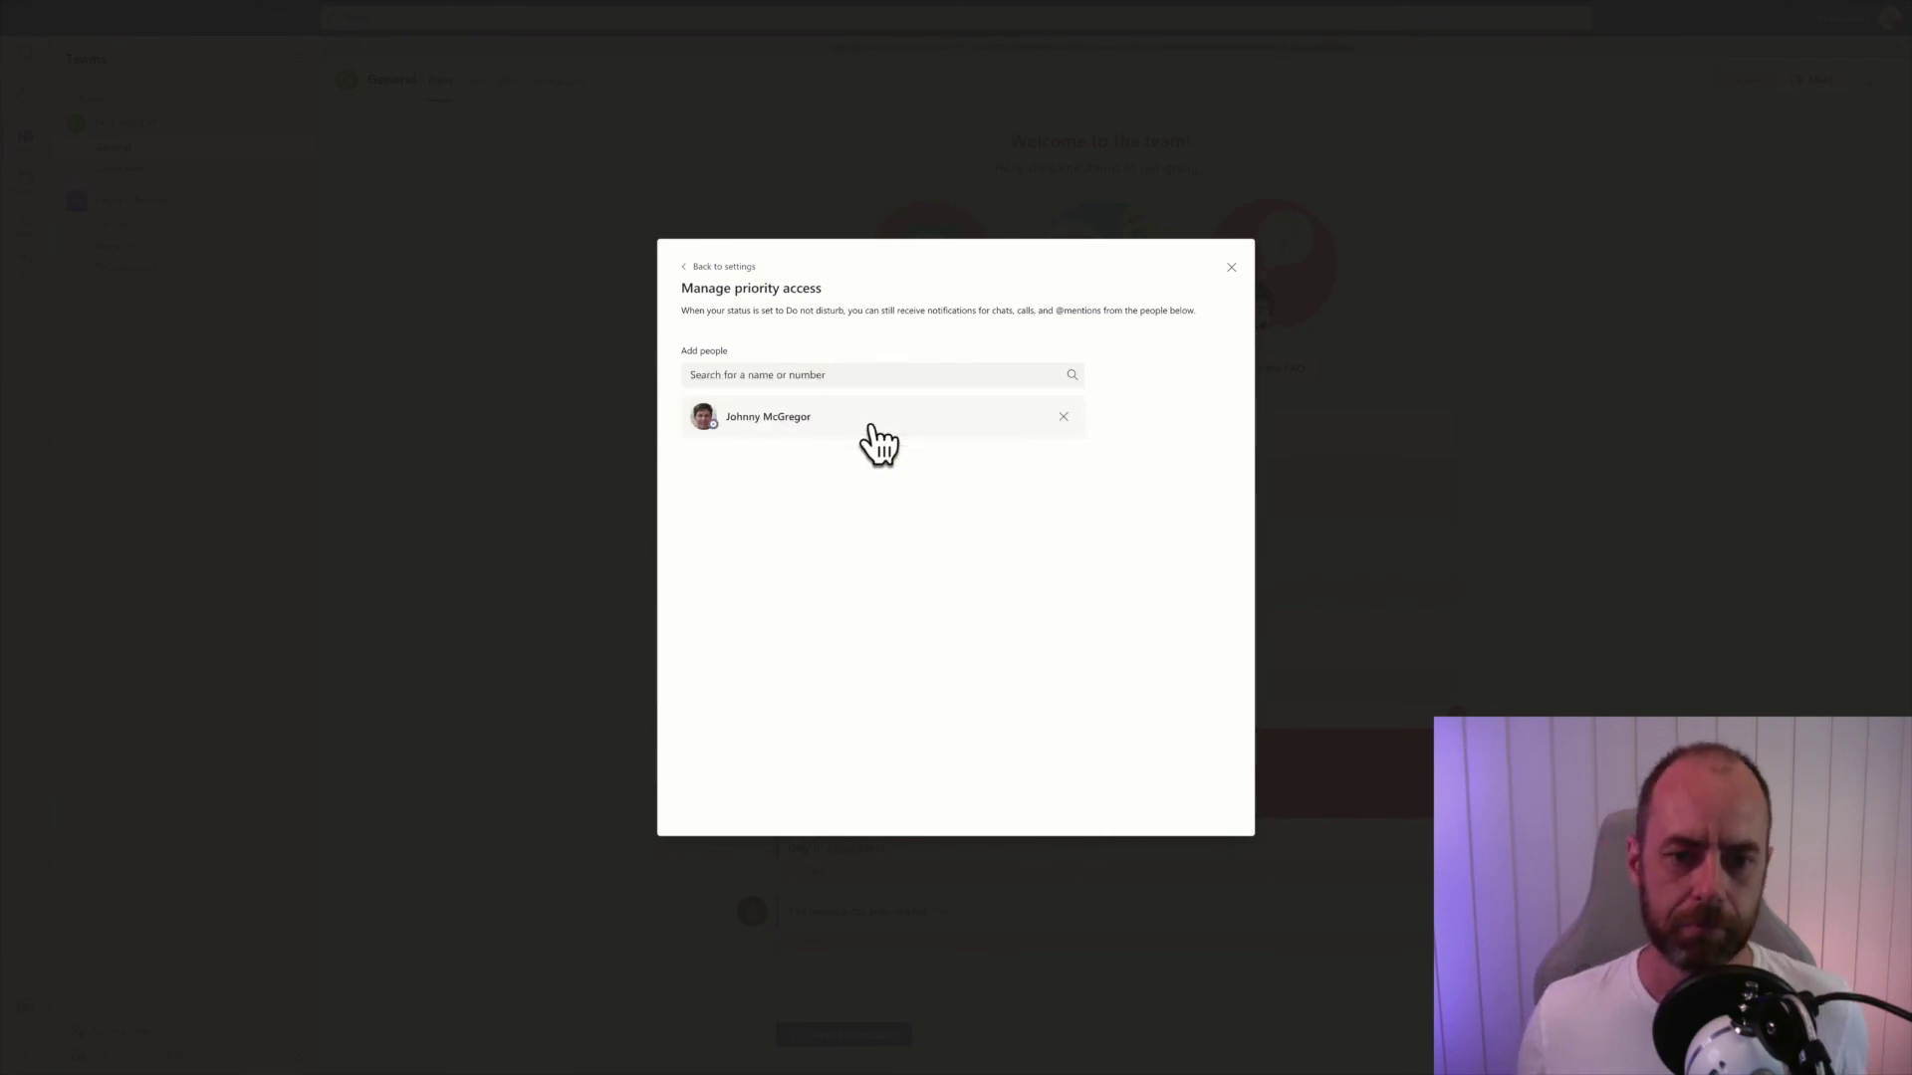
left_click(1233, 270)
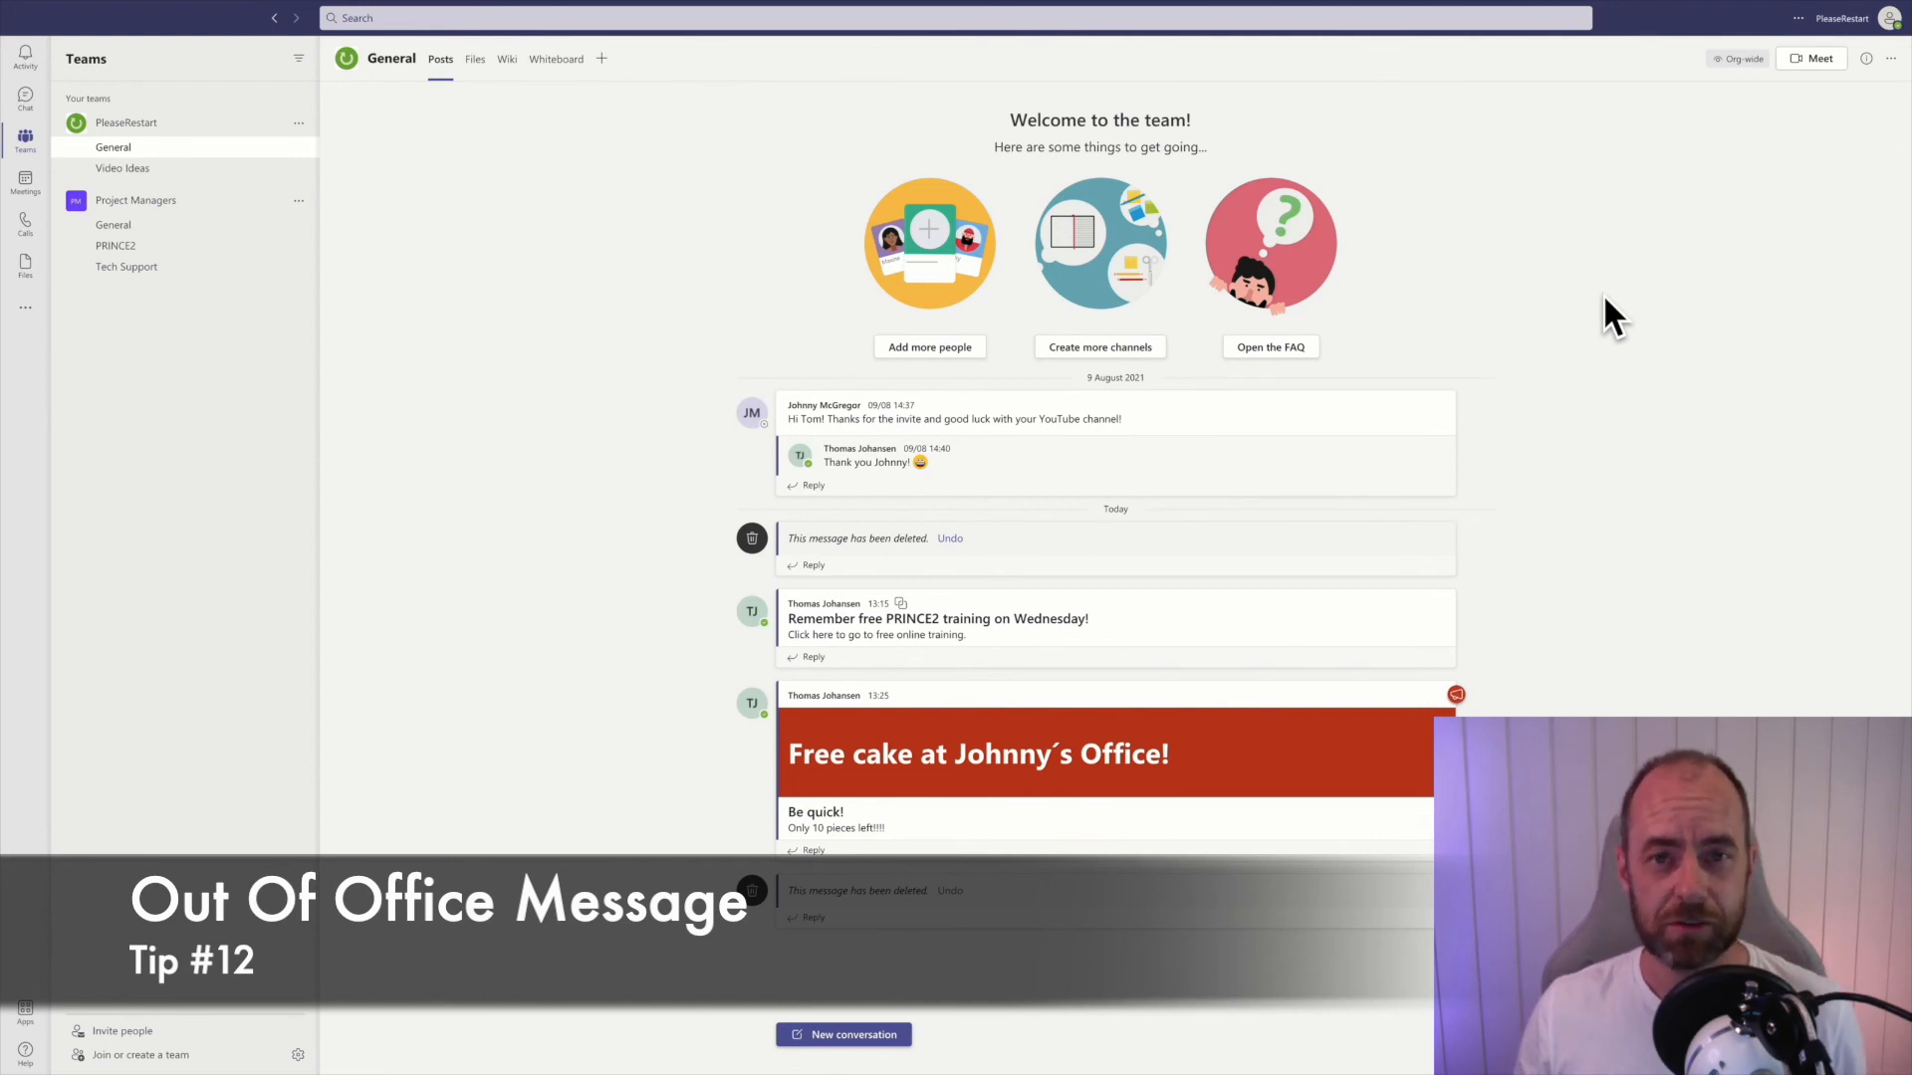
- Enable automatic out-of-office replies with a 'back 21 December' vacation message and save
left_click(1884, 21)
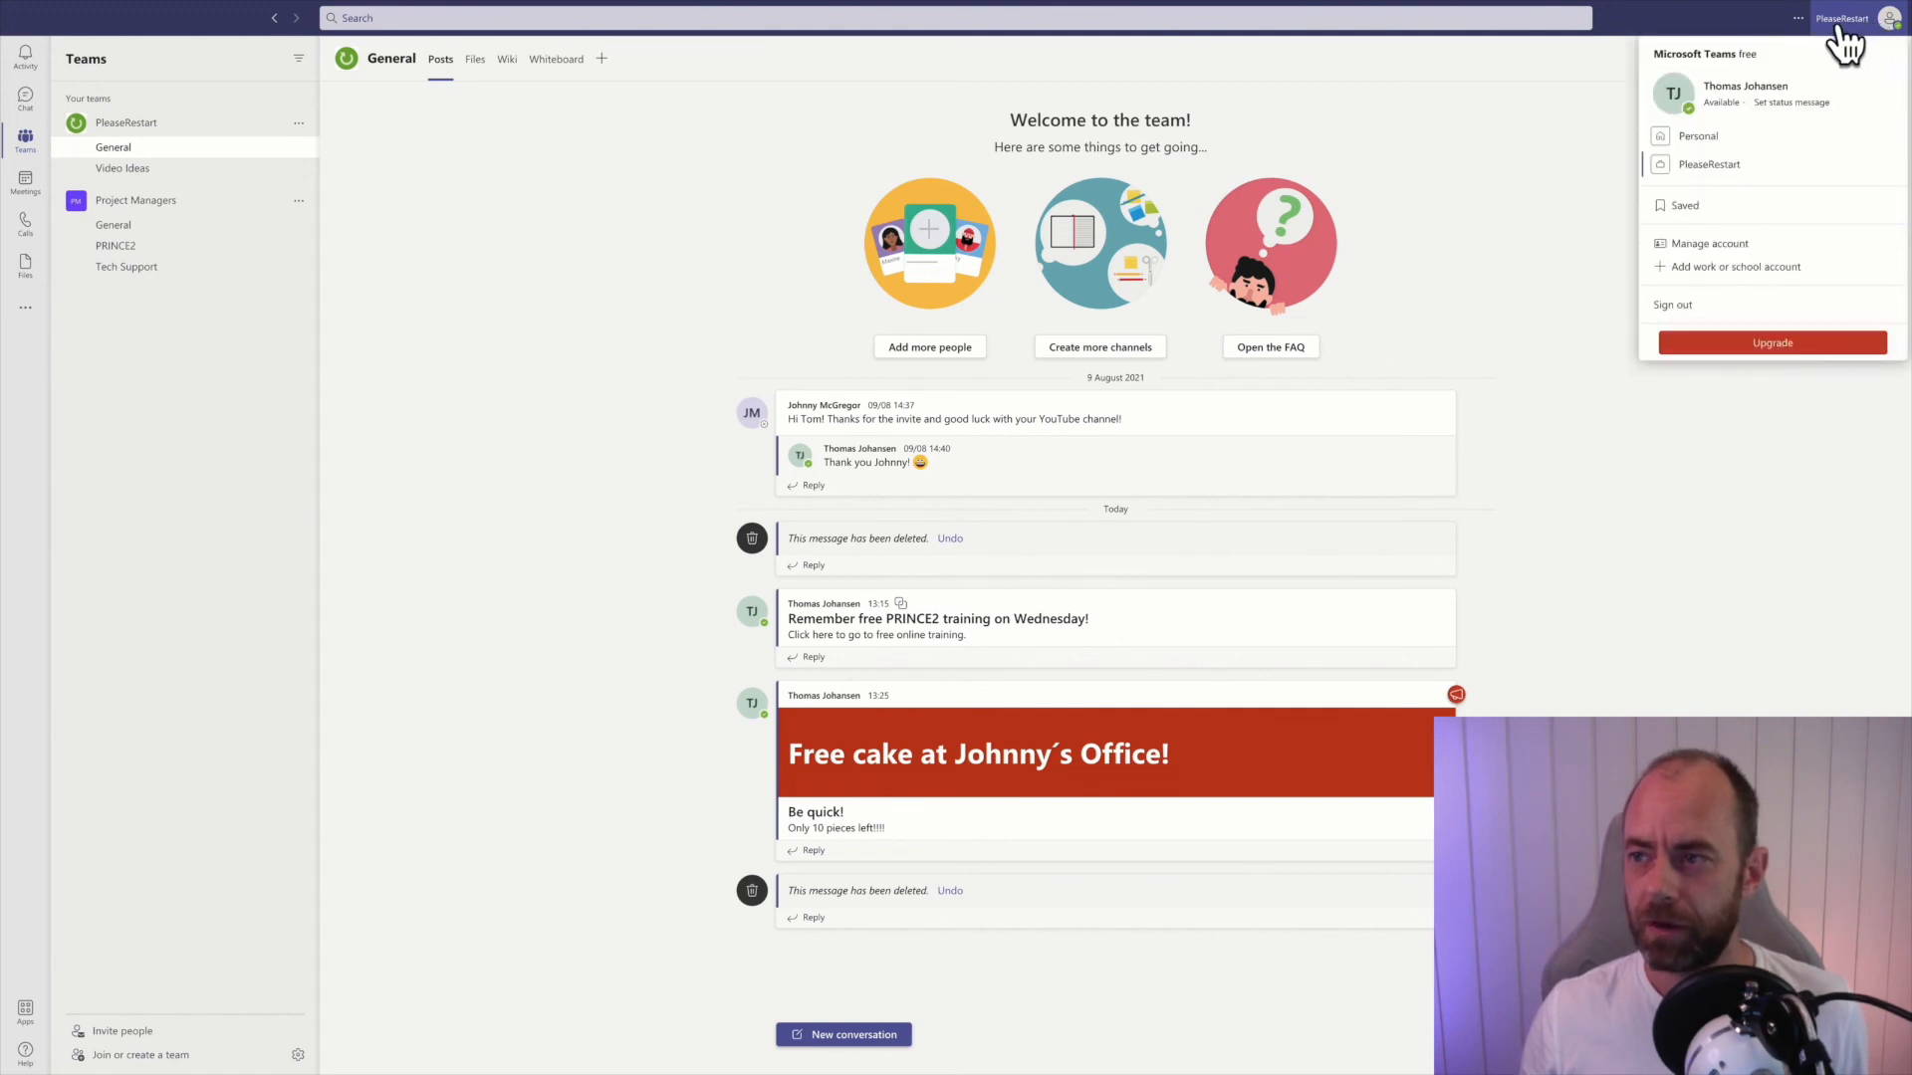
left_click(1797, 102)
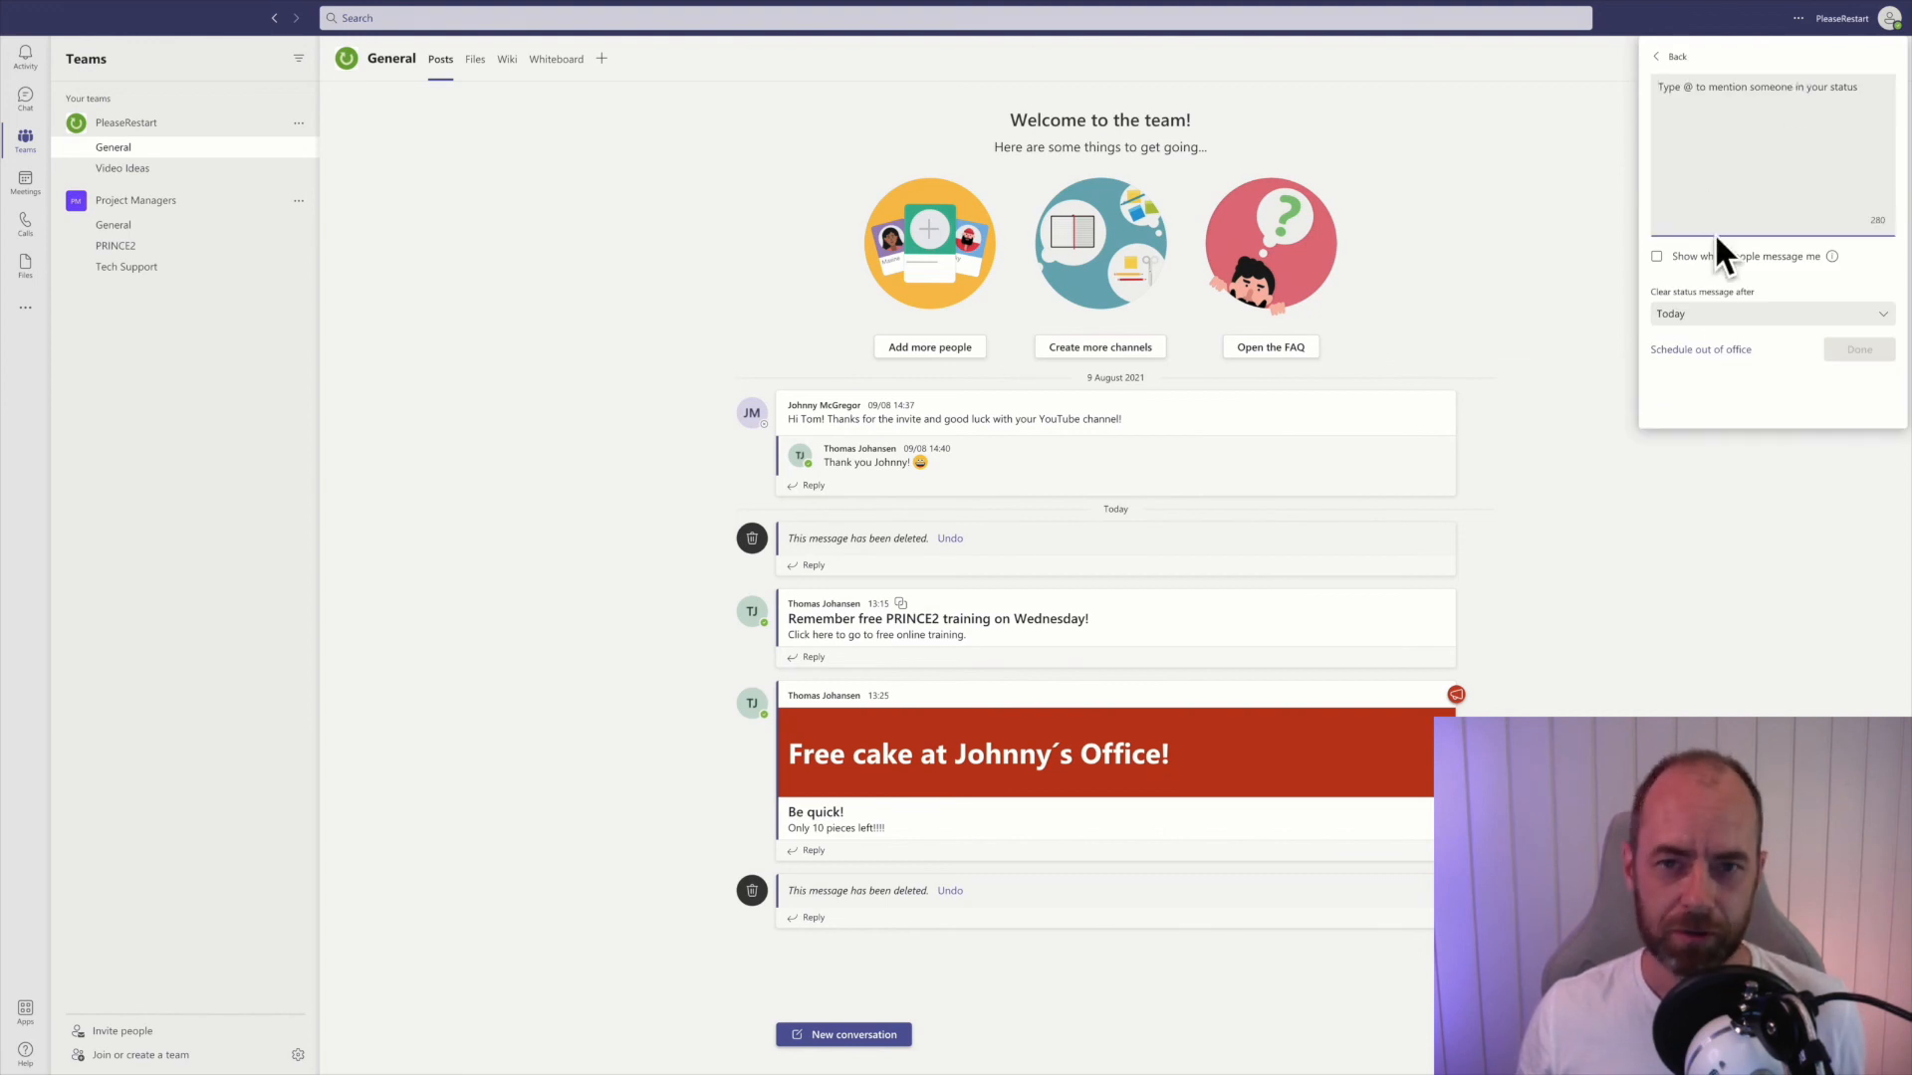
left_click(1721, 350)
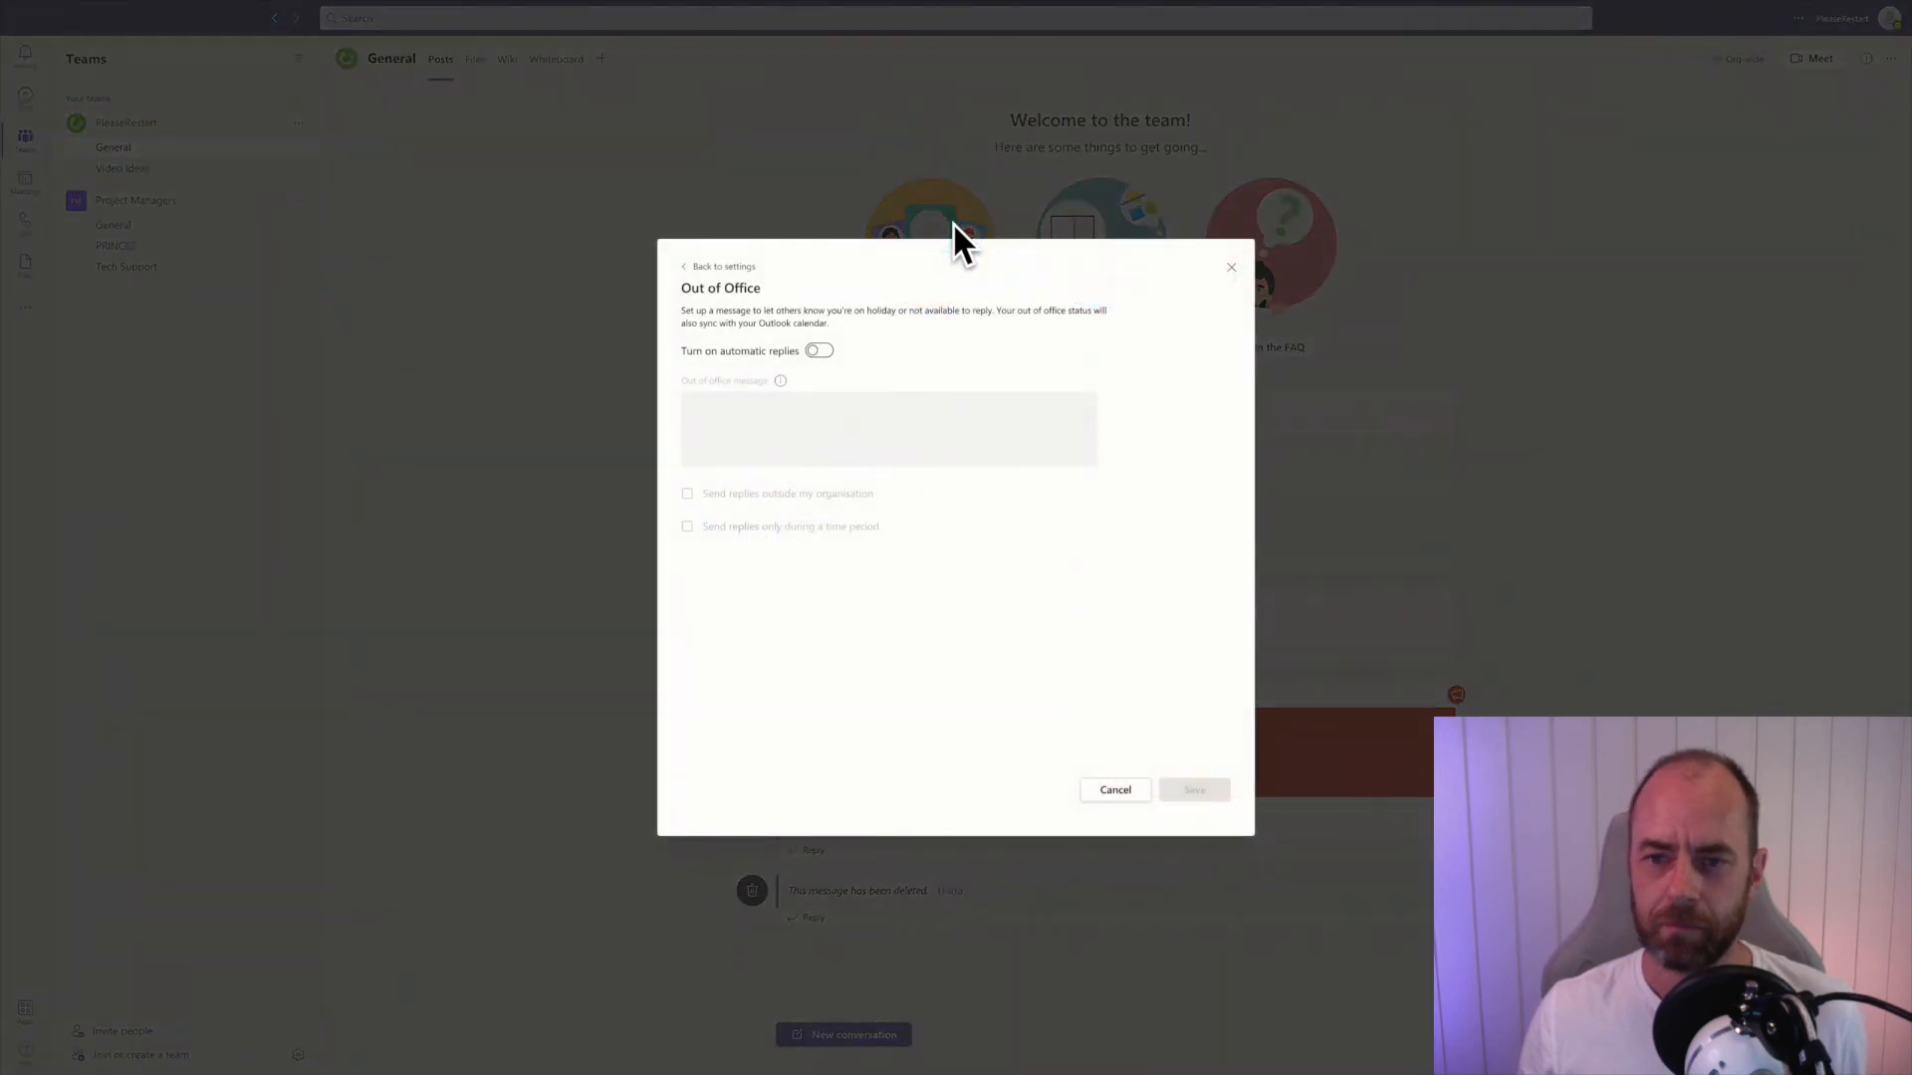
left_click(818, 353)
left_click(823, 418)
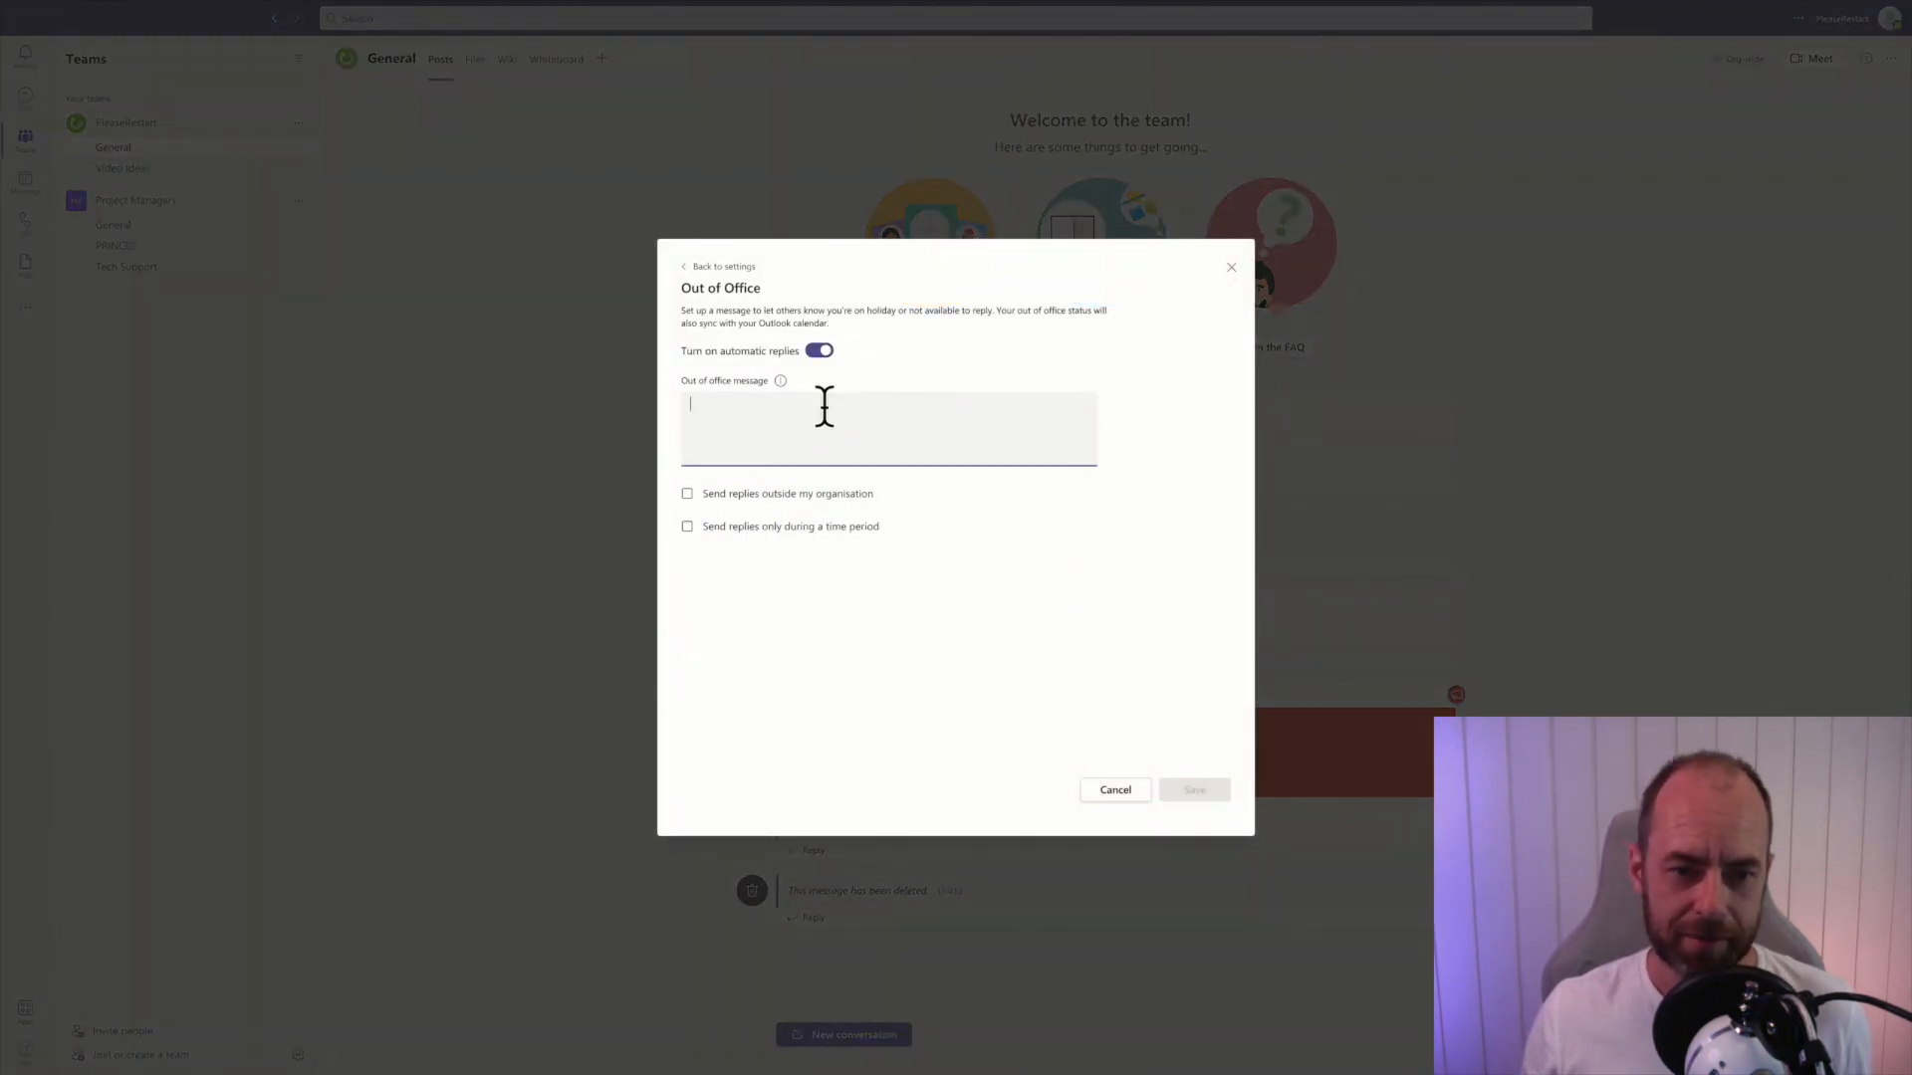
type("I'm on vacation and will be back 21. December.")
left_click(1195, 789)
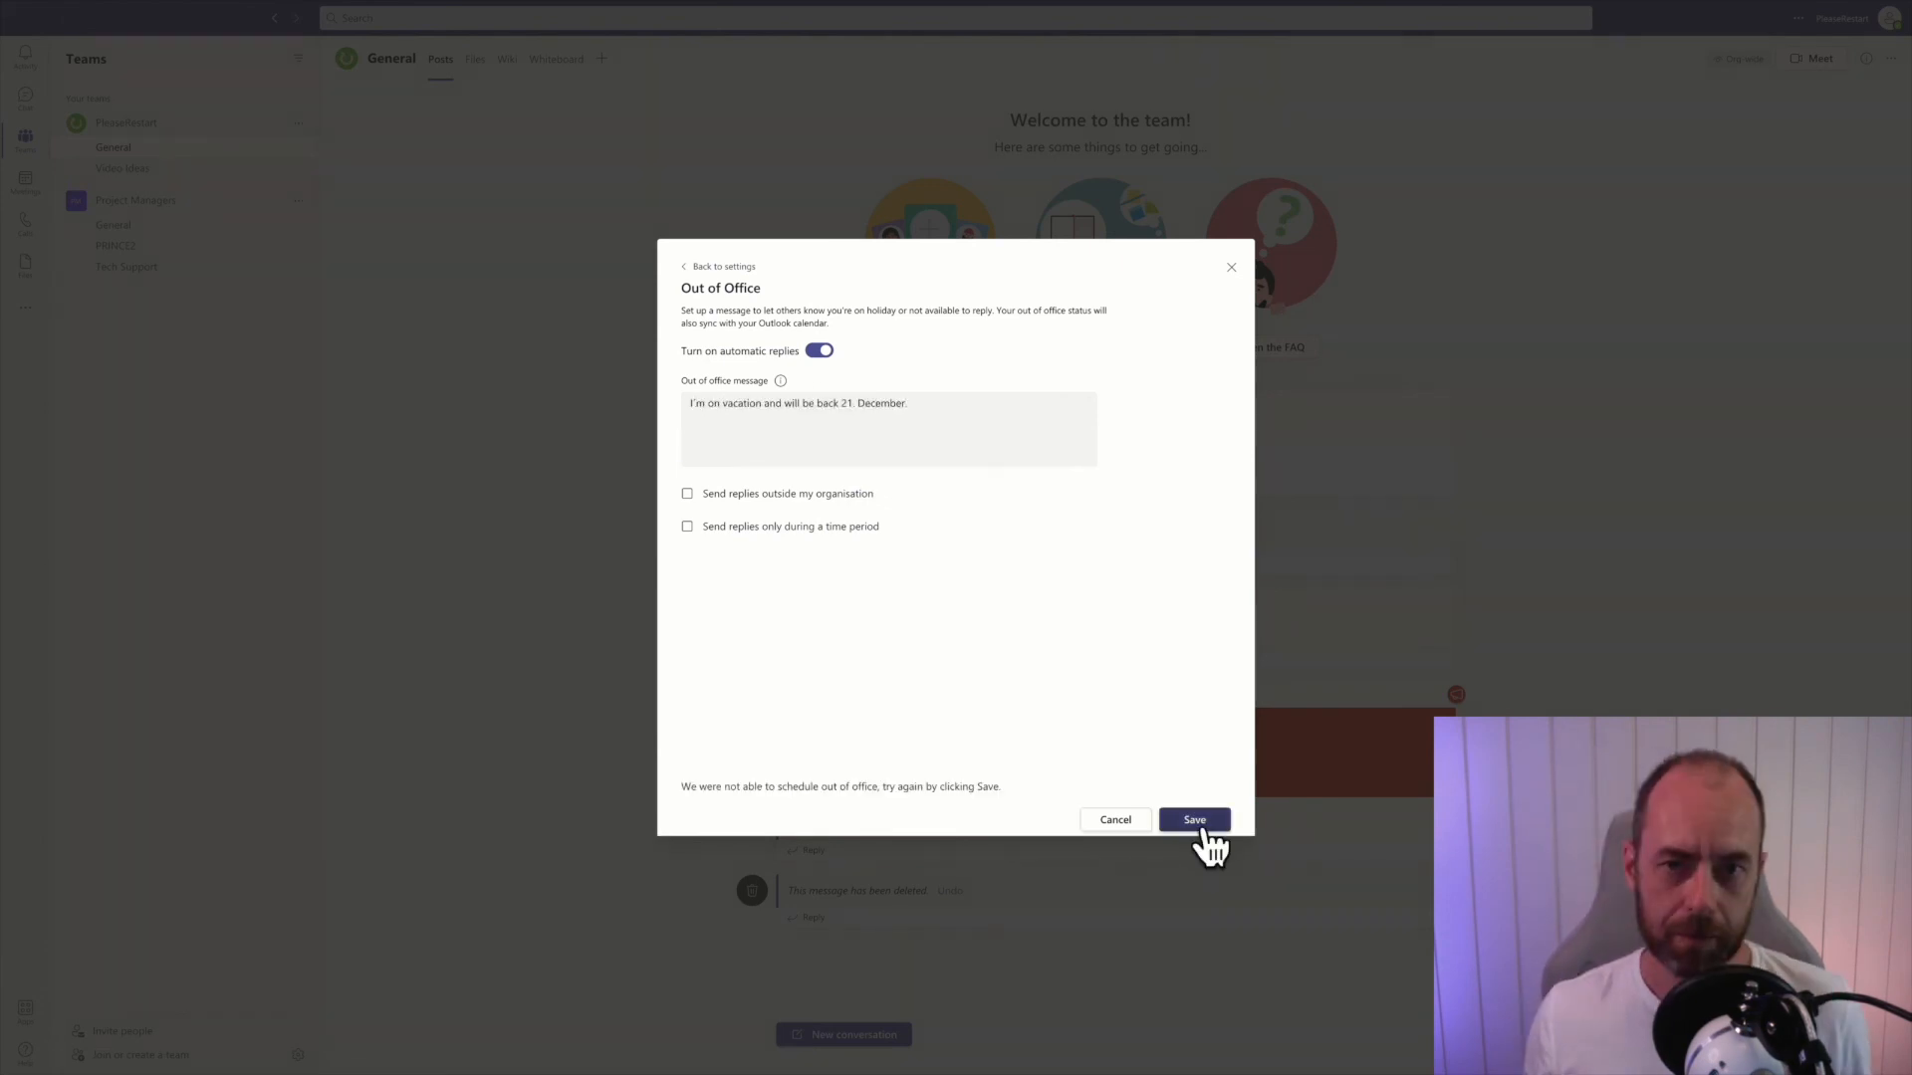